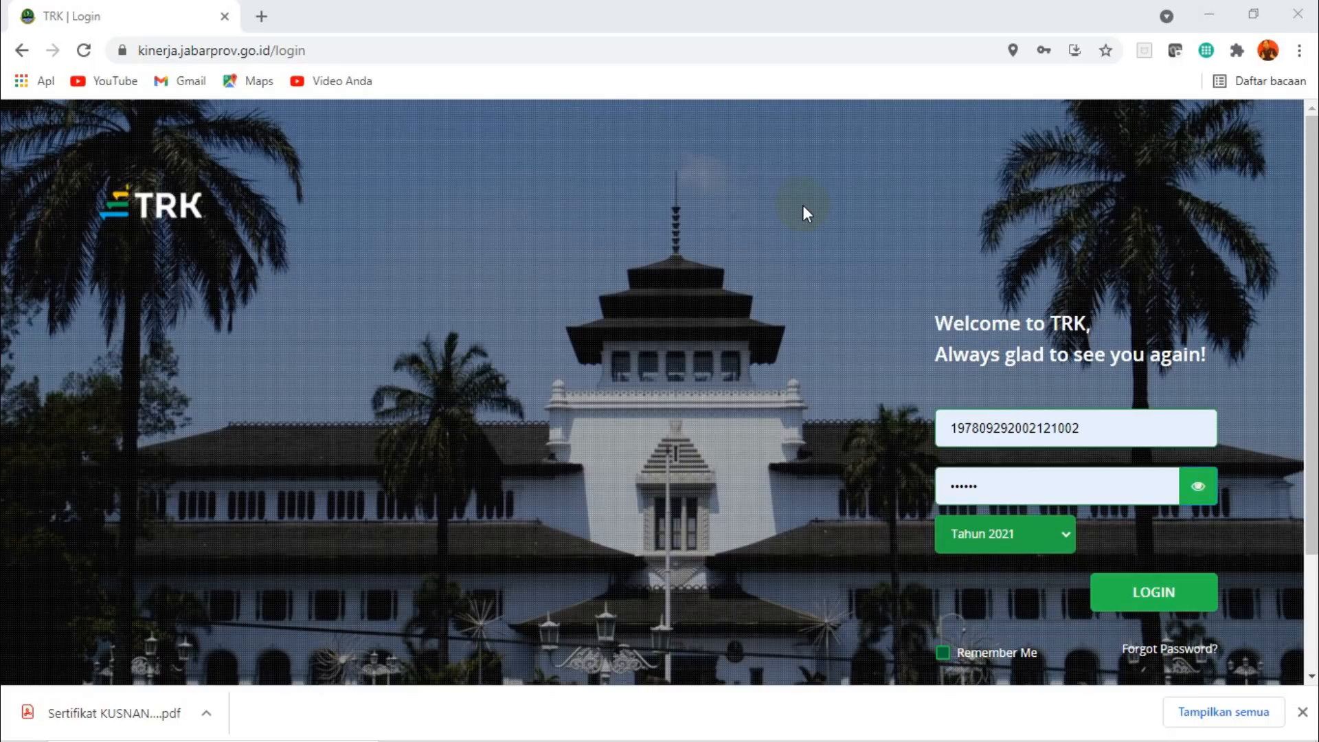
Review the reference PDFs in Adobe Acrobat Reader: Permen PANRB No. 8 Tahun 2021, SE 03 Tahun 2021 and PemenegPAN-RB No. 16 Tahun 2009.
left_click(938, 200)
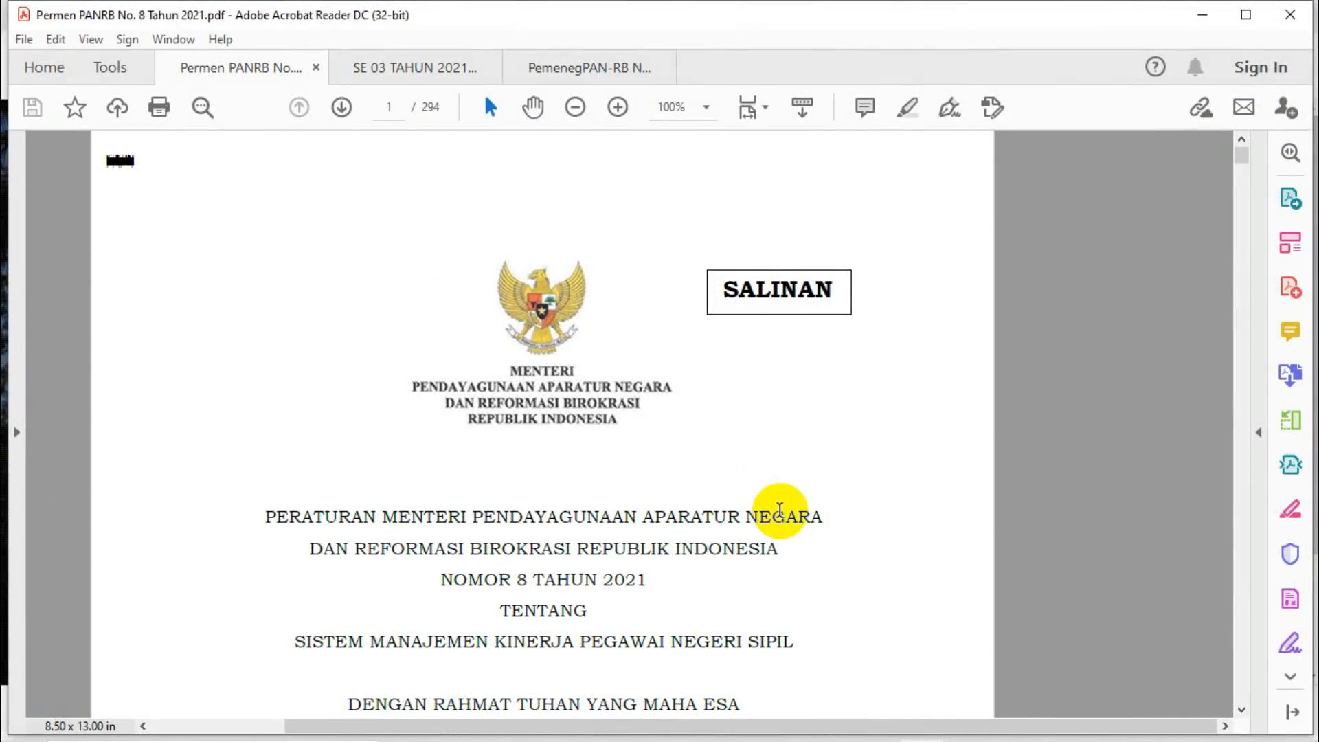
left_click(1242, 711)
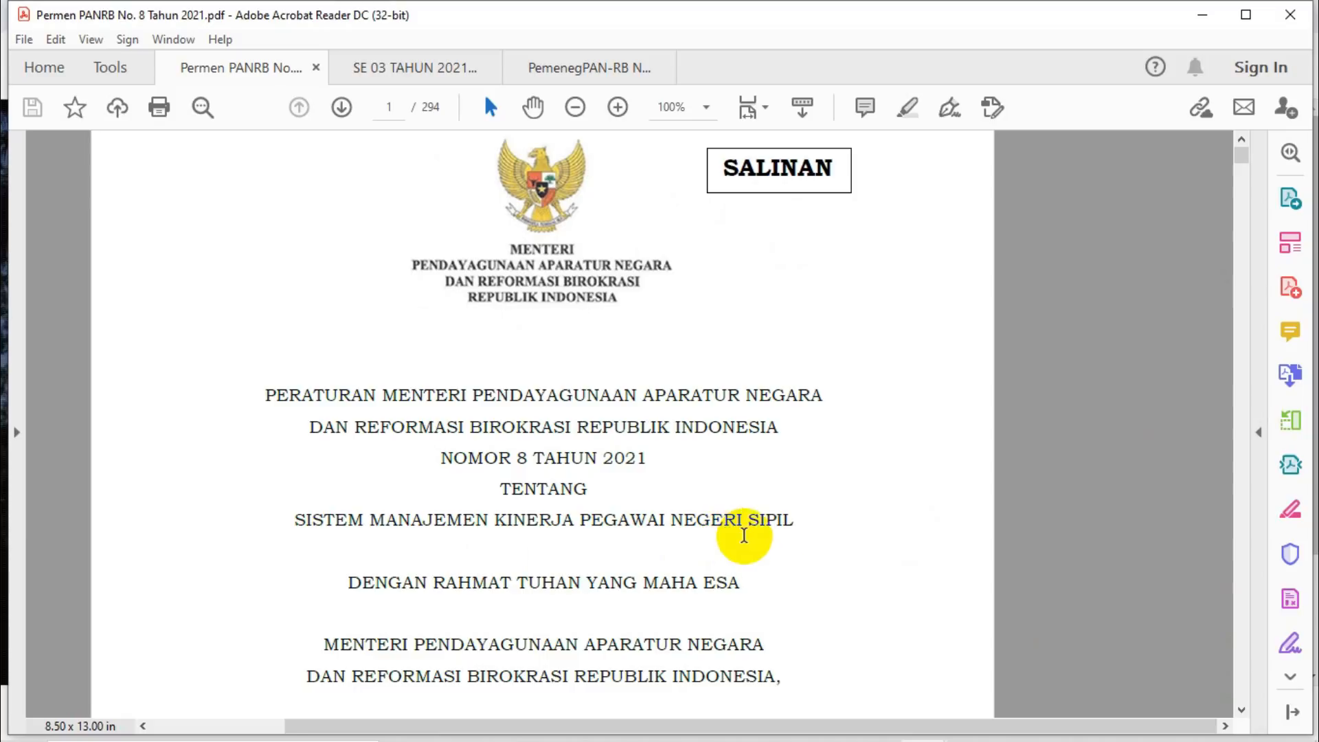
left_click(434, 67)
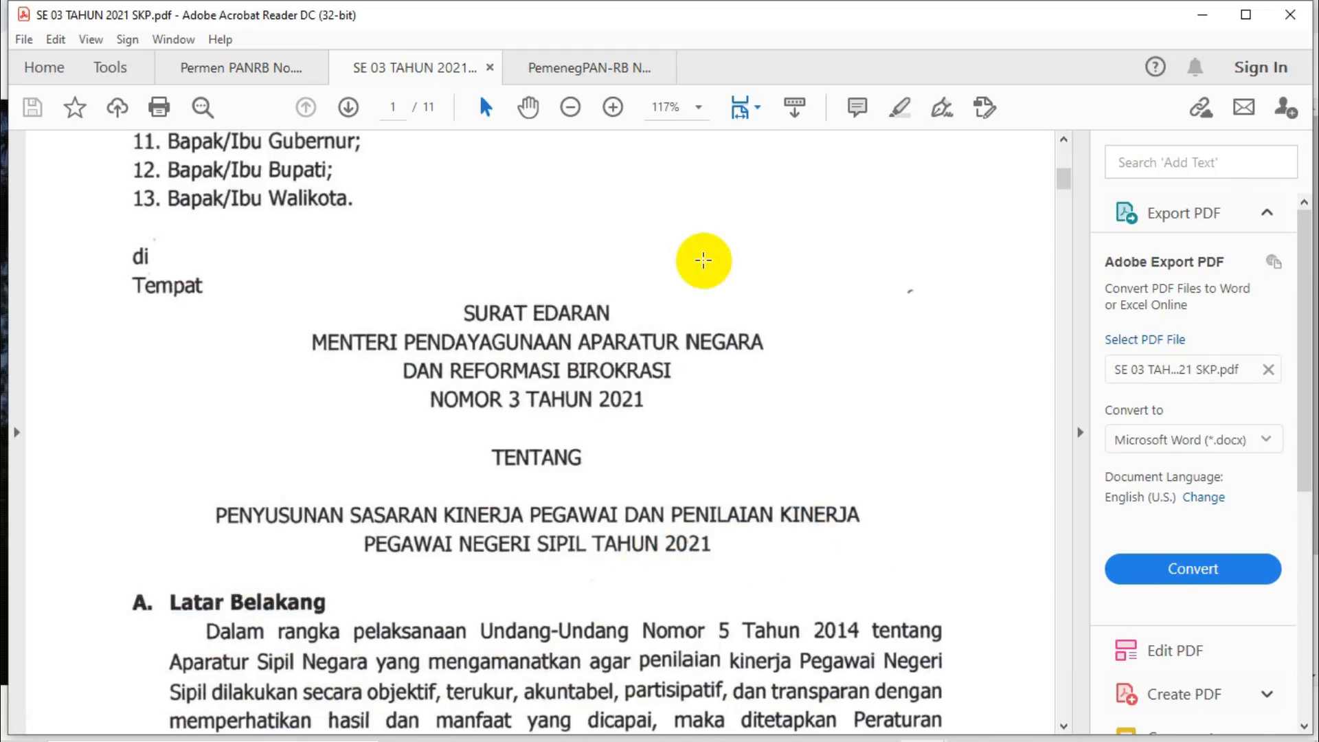
left_click(586, 68)
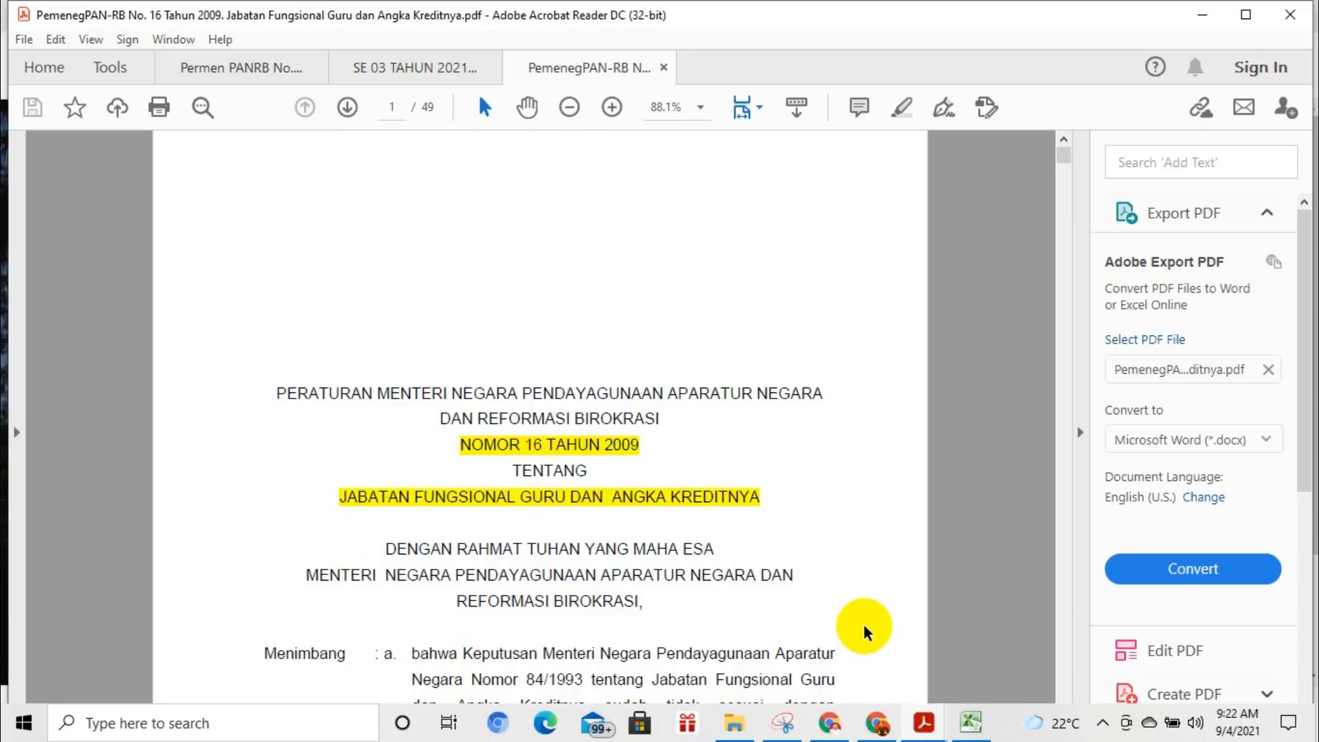
Switch to the TRK site in Chrome, log in with the prefilled credentials and open the Input SKP page of Input SKP Utama.
left_click(878, 723)
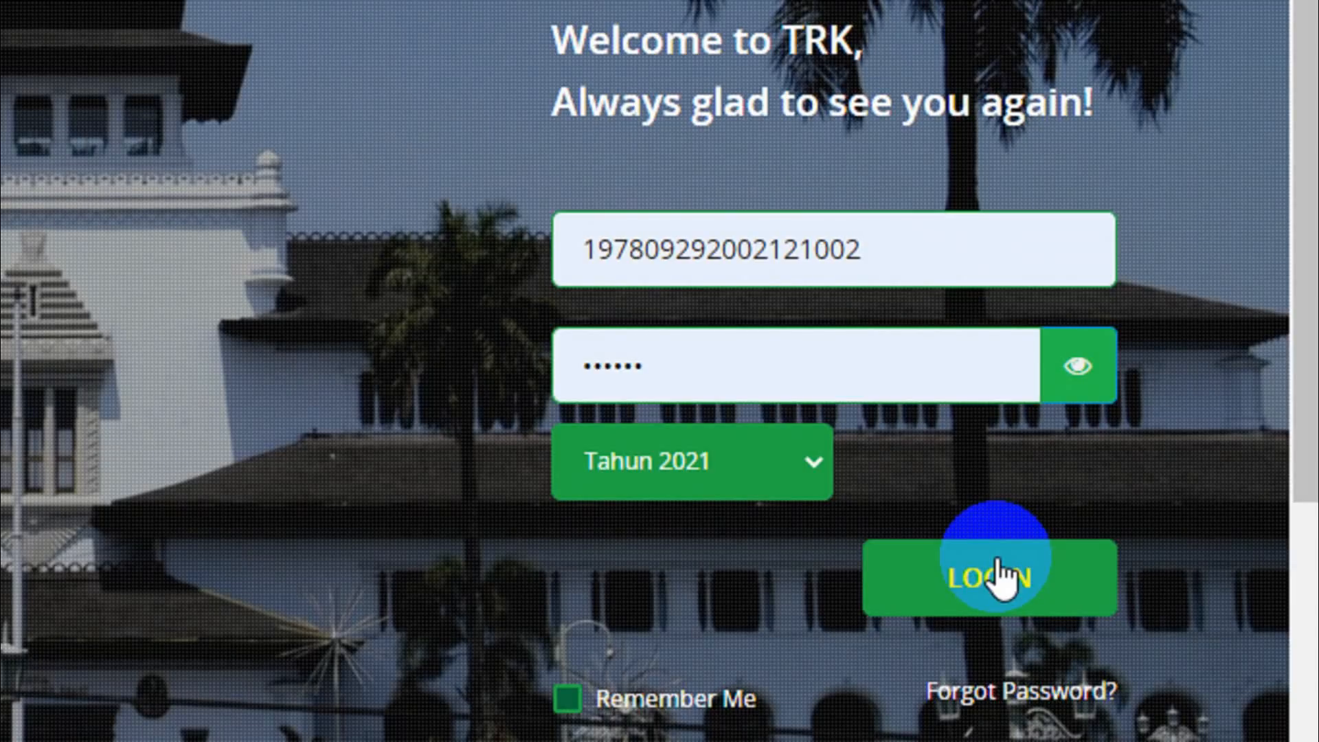
left_click(1002, 576)
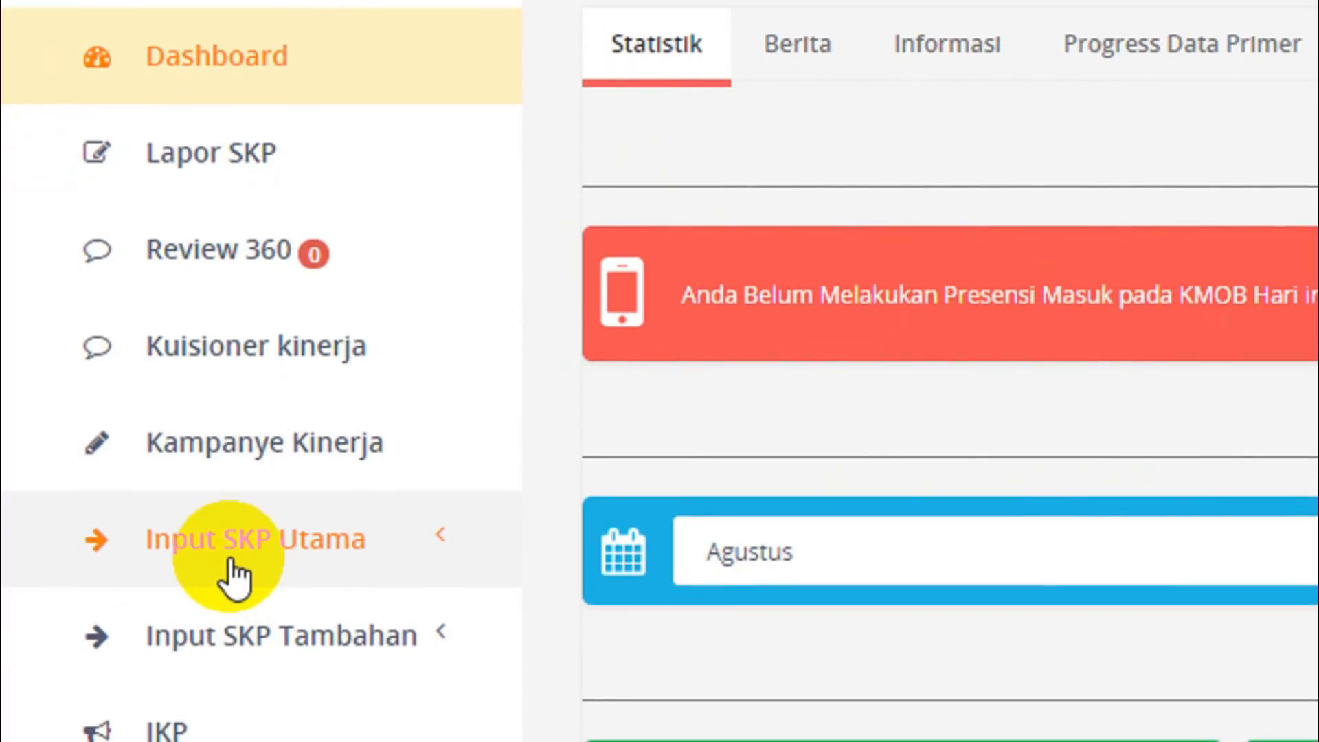
left_click(266, 556)
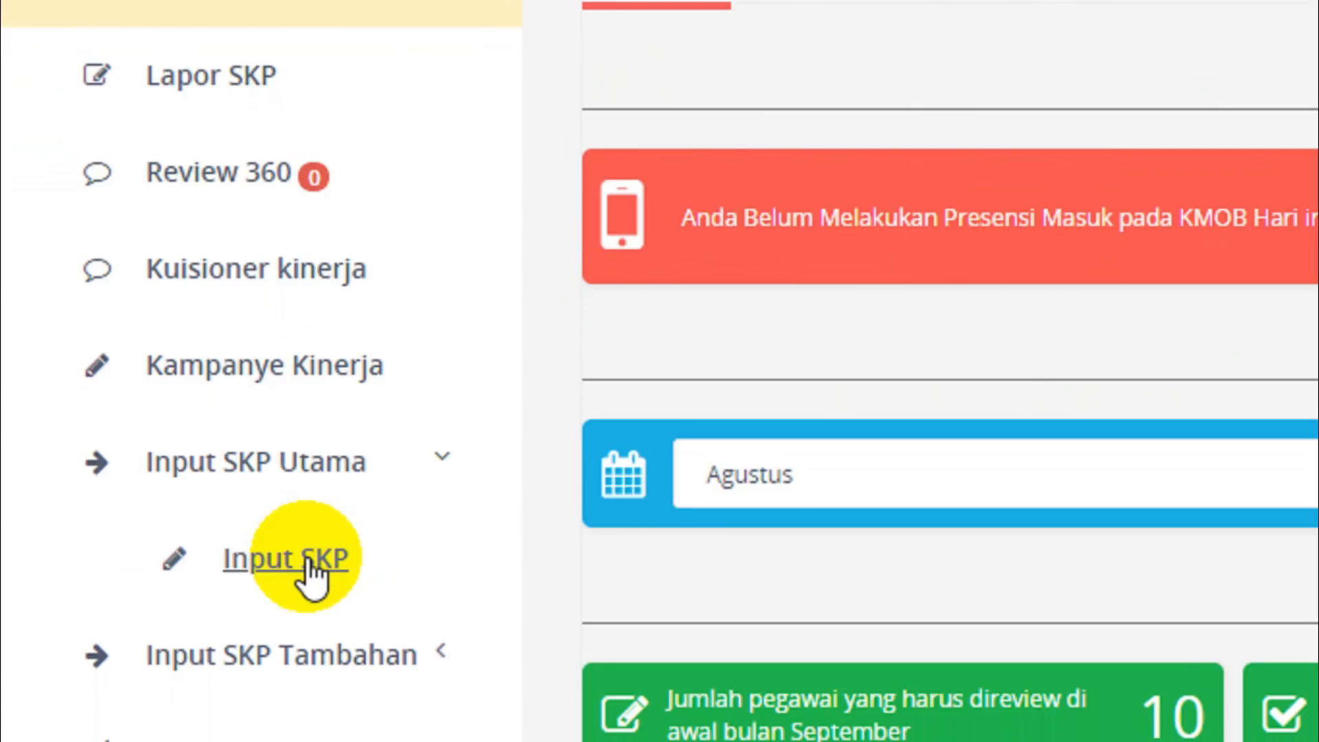
left_click(309, 565)
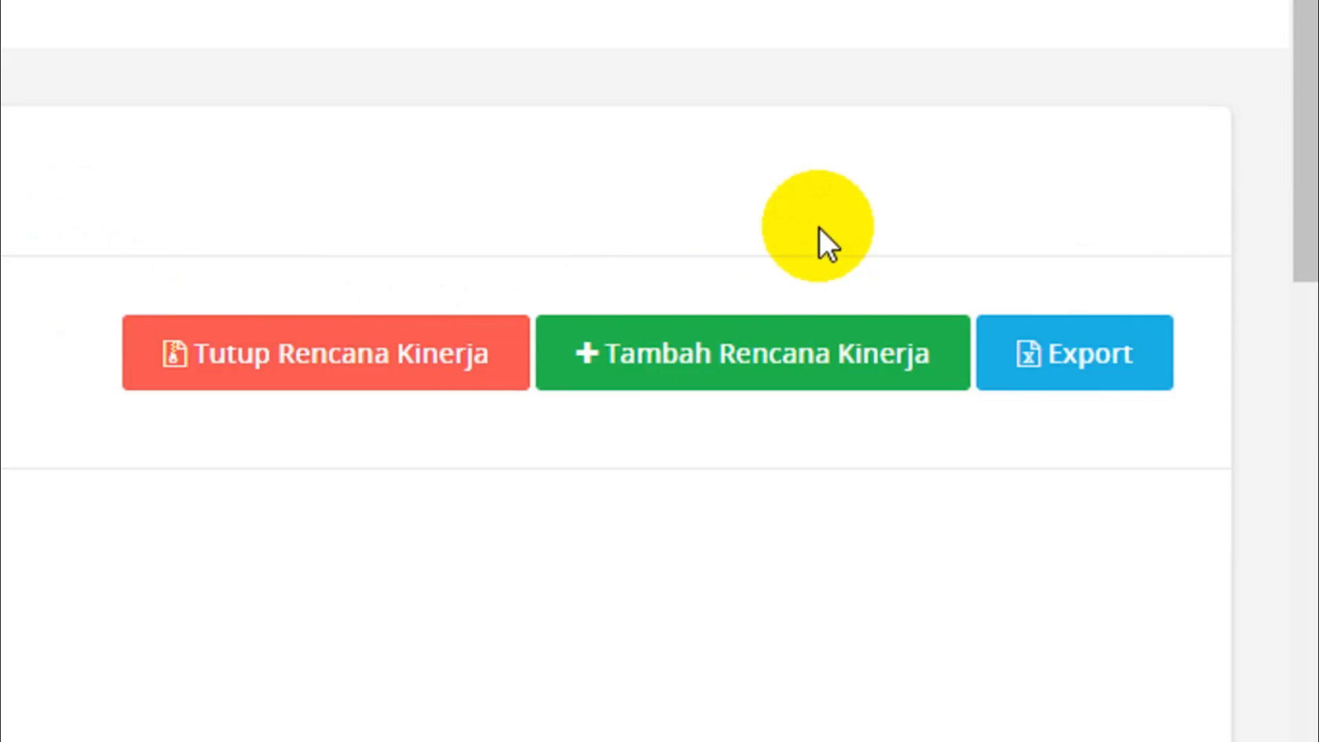
Start a new Rencana Kinerja and choose the superior's plan "Merencanakan dan melaksanakan pembelajaran" with output PKG as the intervention.
left_click(707, 366)
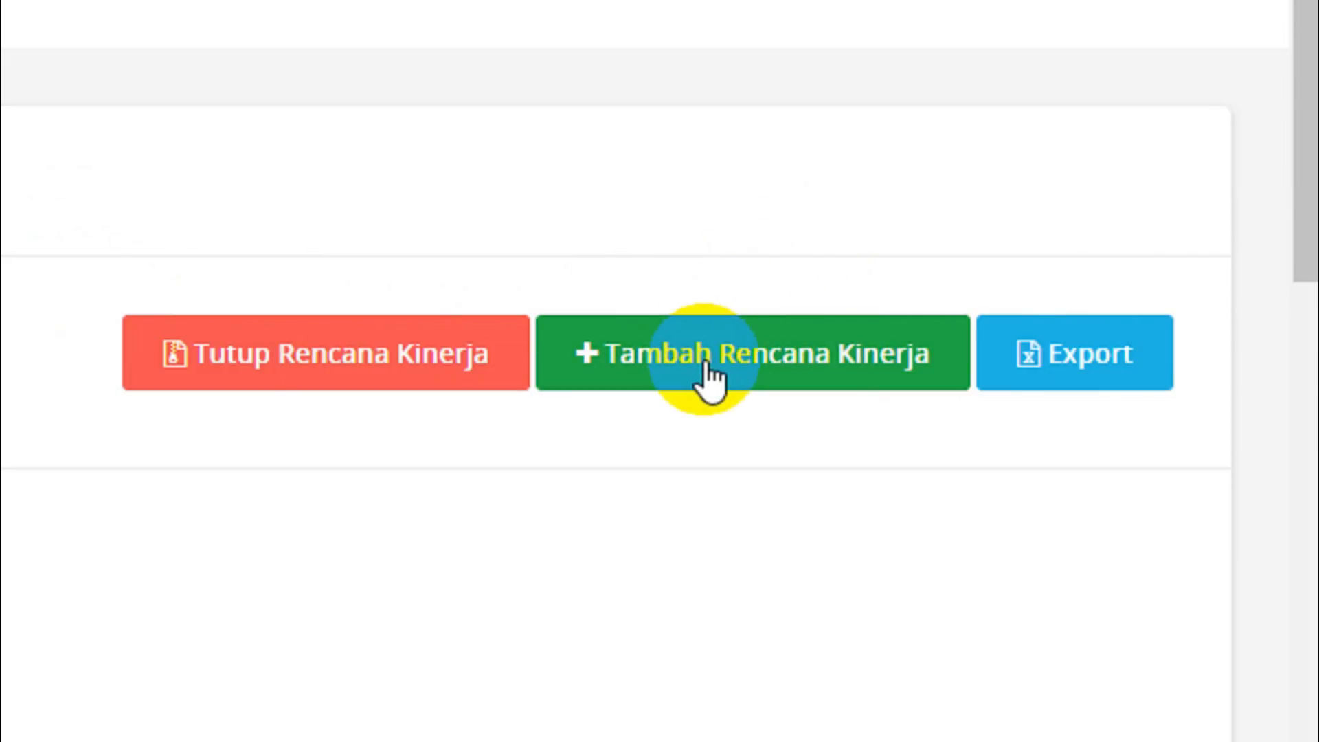
left_click(698, 364)
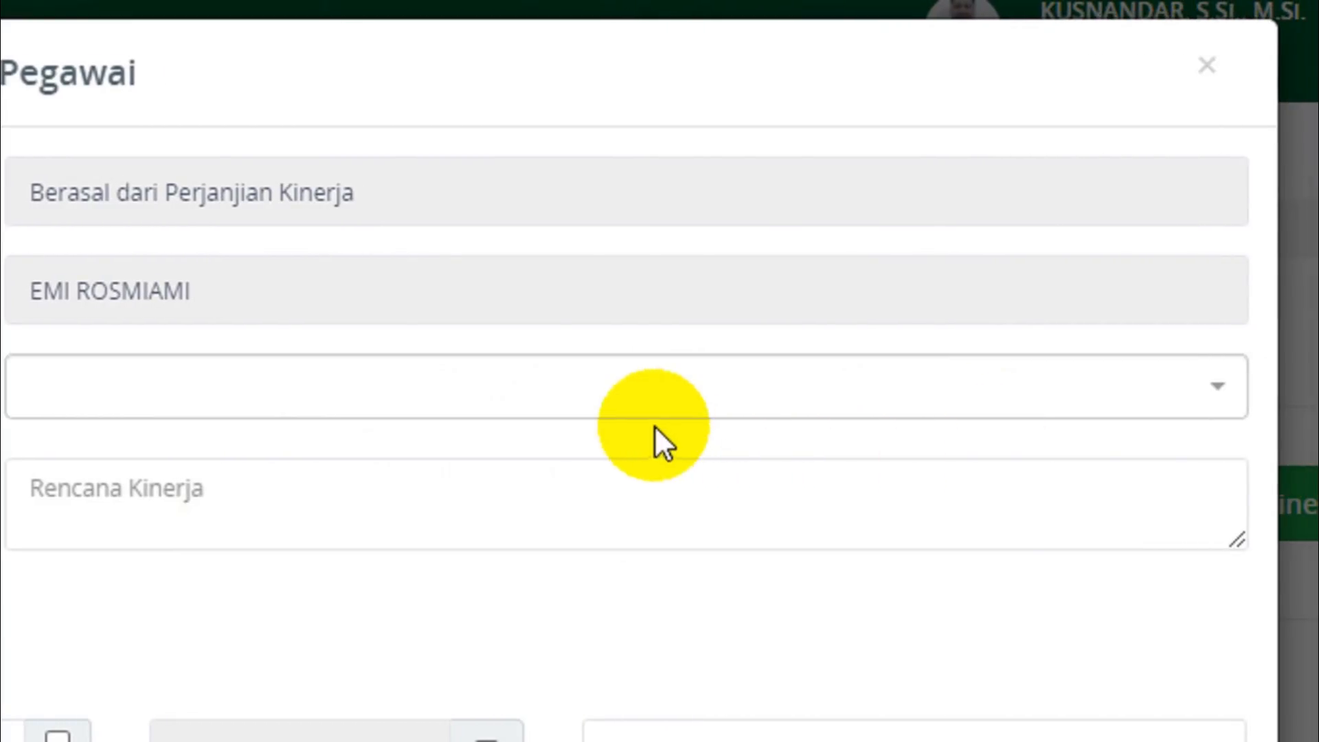
left_click(990, 388)
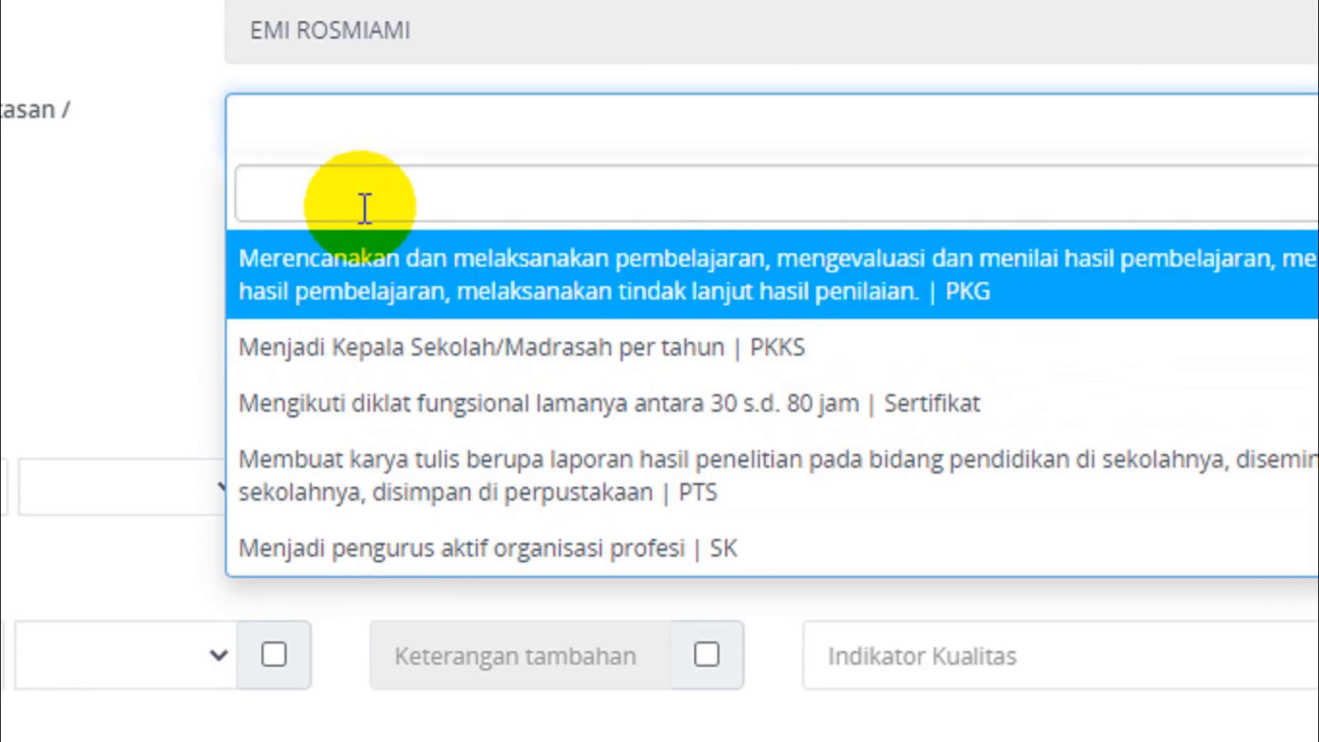
left_click(369, 291)
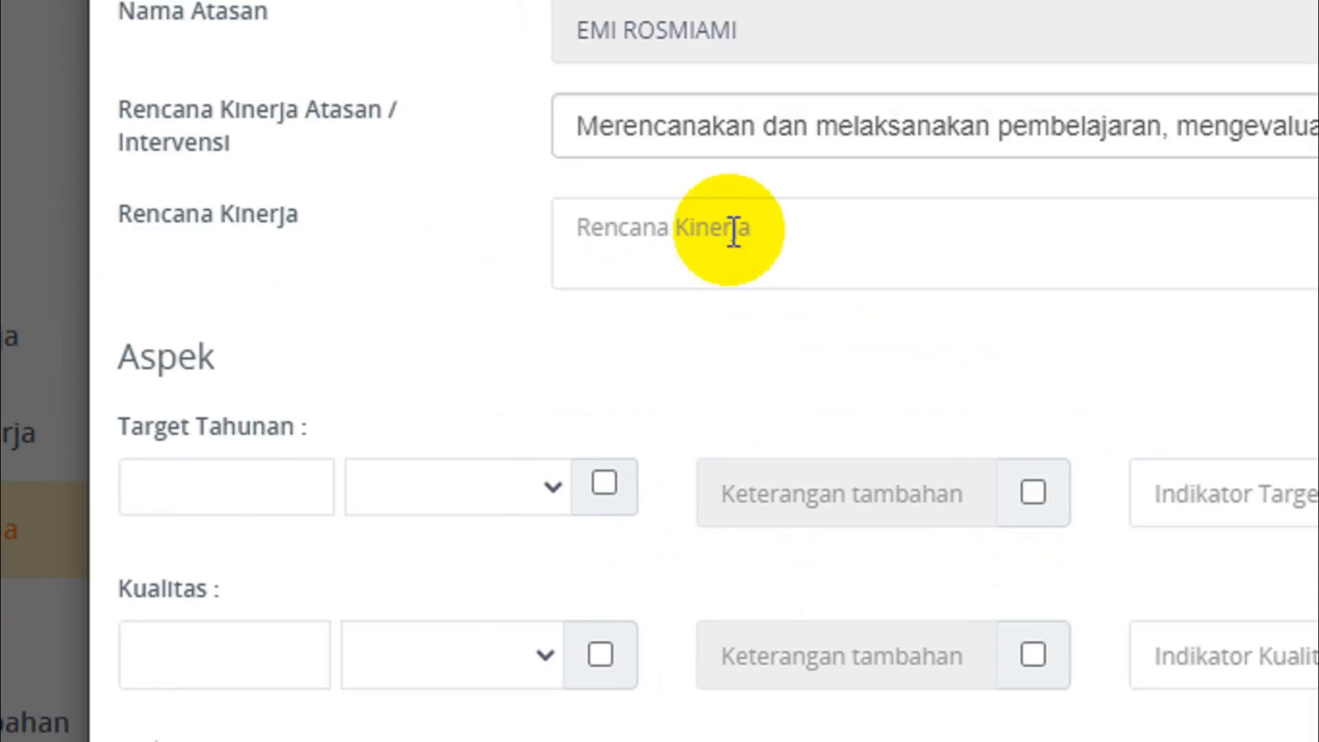
Copy the employee performance plan text about pembelajaran from cell C6 of the Excel workbook into the Rencana Kinerja field in Chrome.
left_click(788, 227)
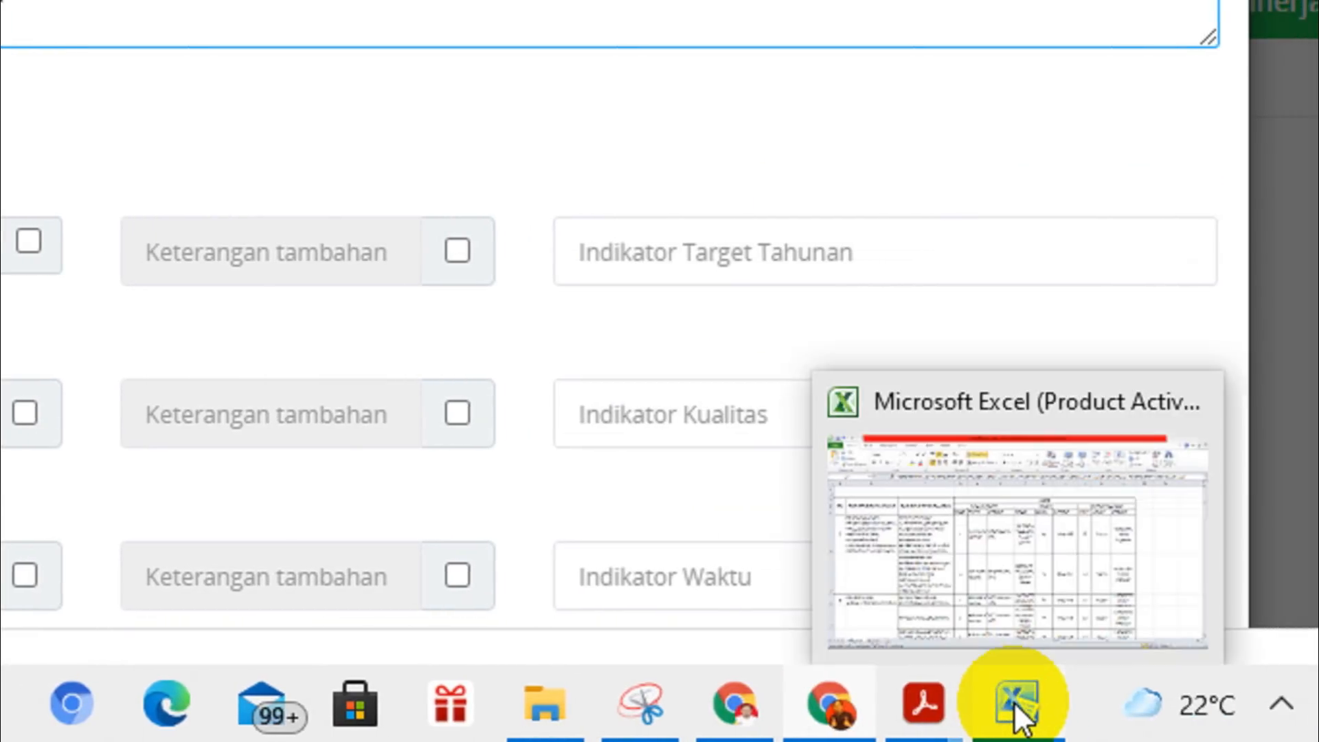
left_click(1079, 702)
left_click(915, 526)
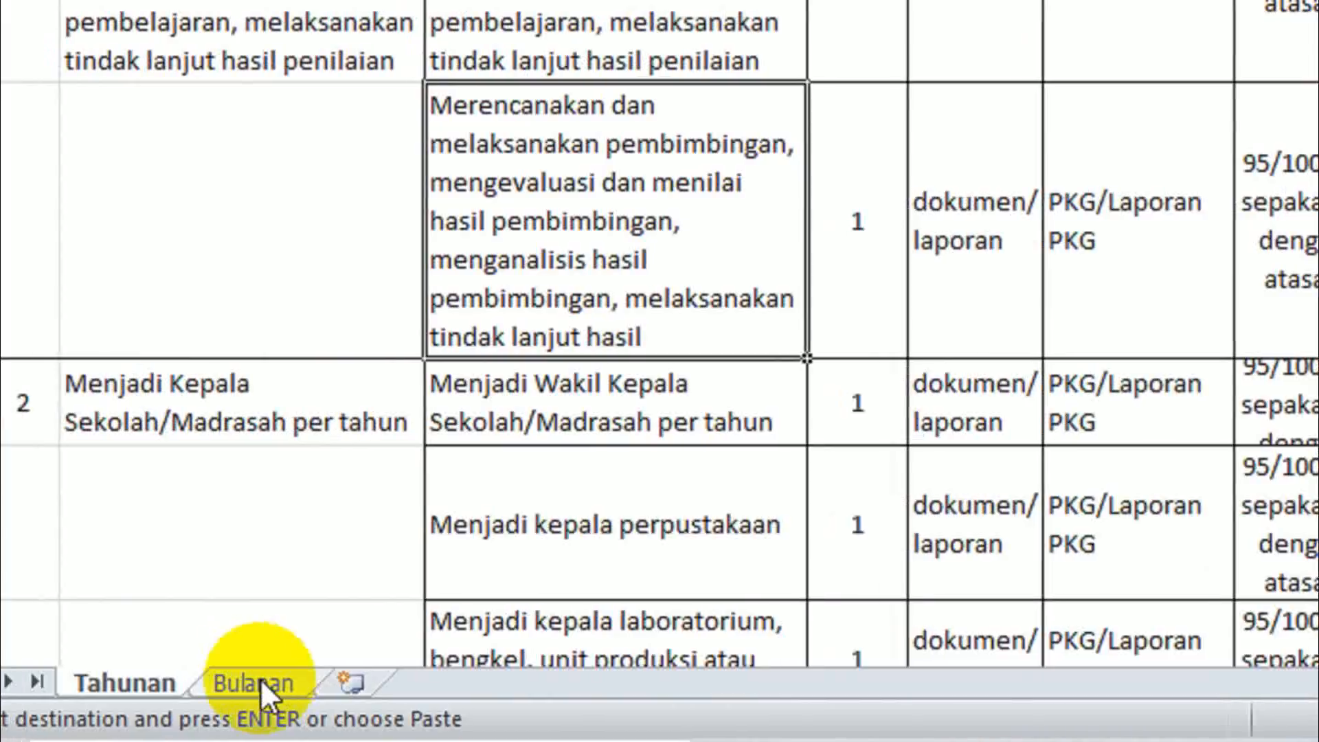
left_click(261, 680)
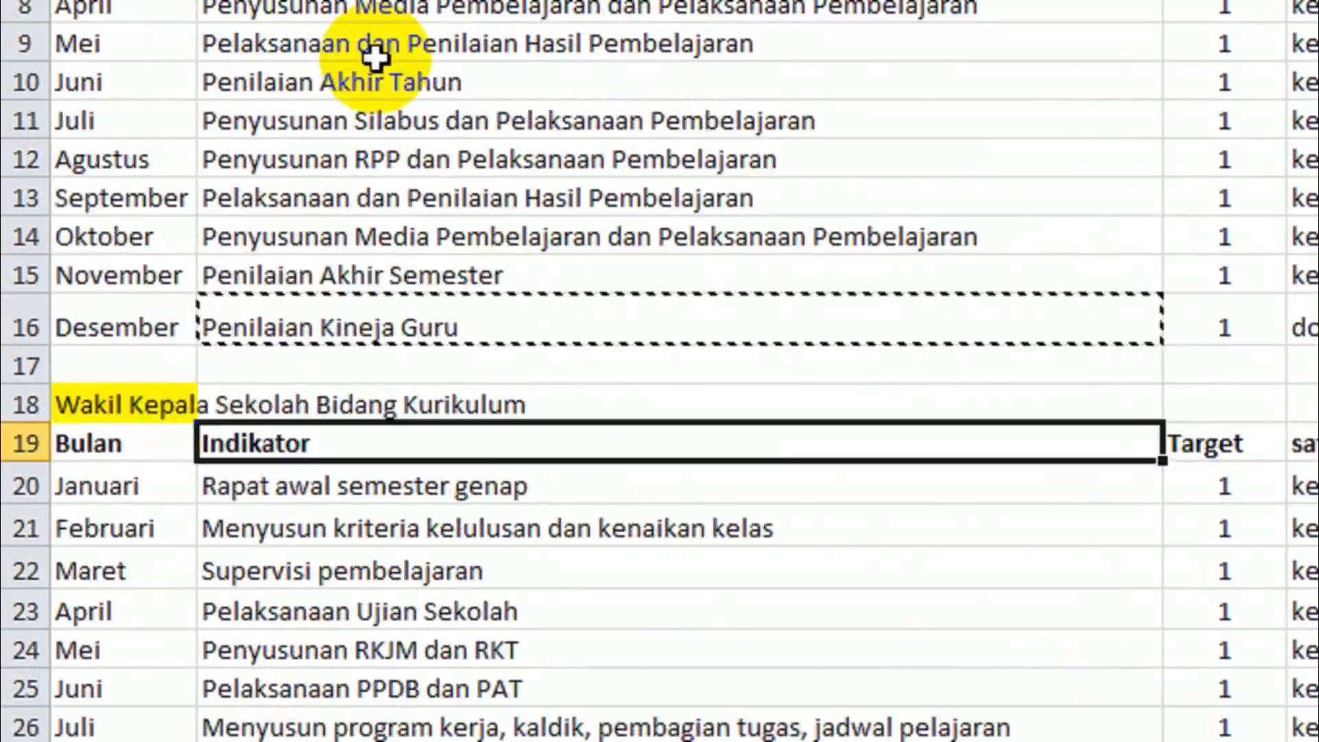
key("Escape")
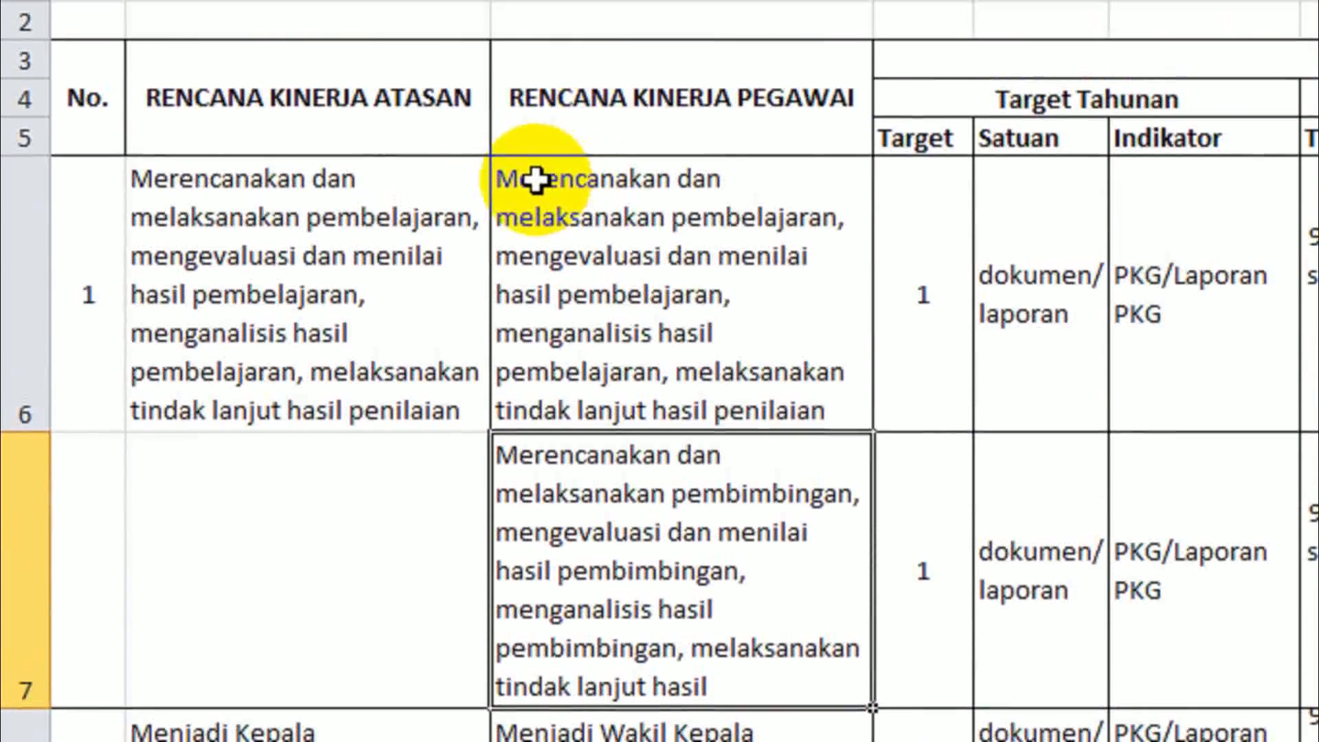
double_click(536, 180)
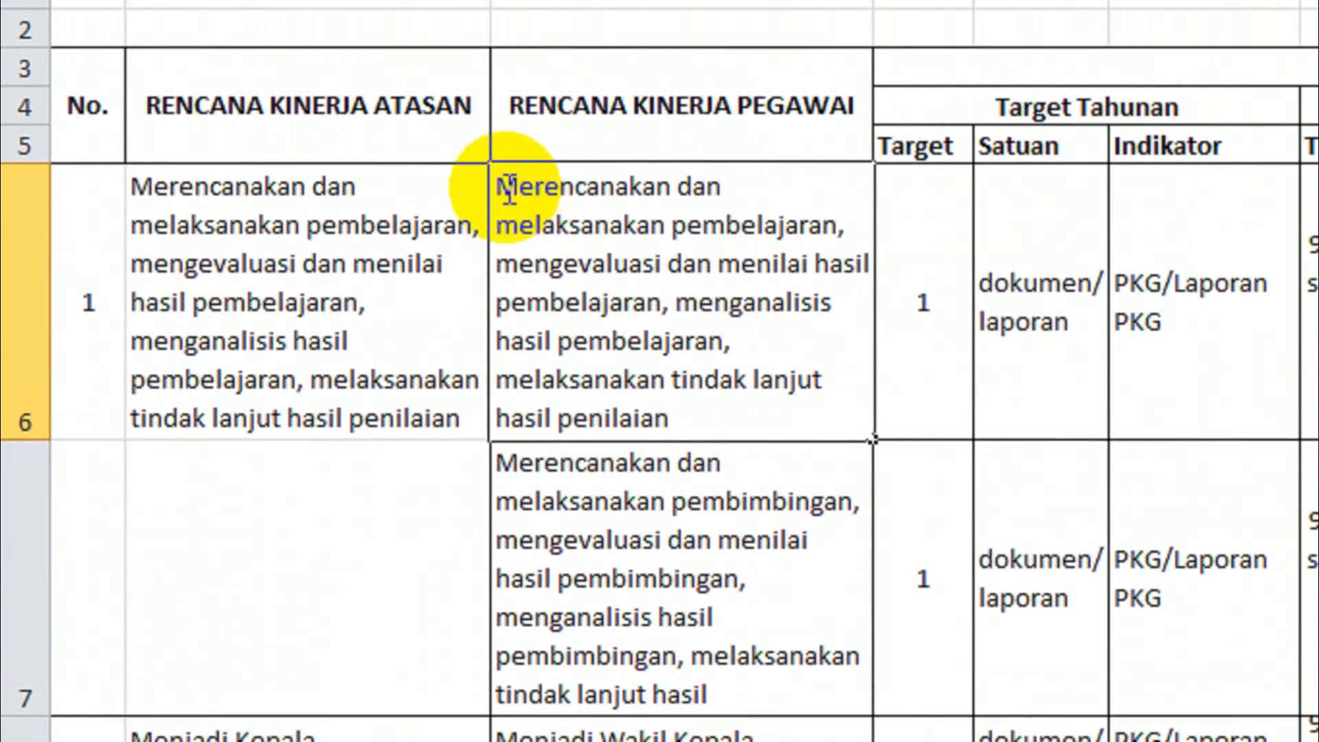
left_click(503, 180)
left_click_drag(504, 187, 708, 411)
key("ctrl+c")
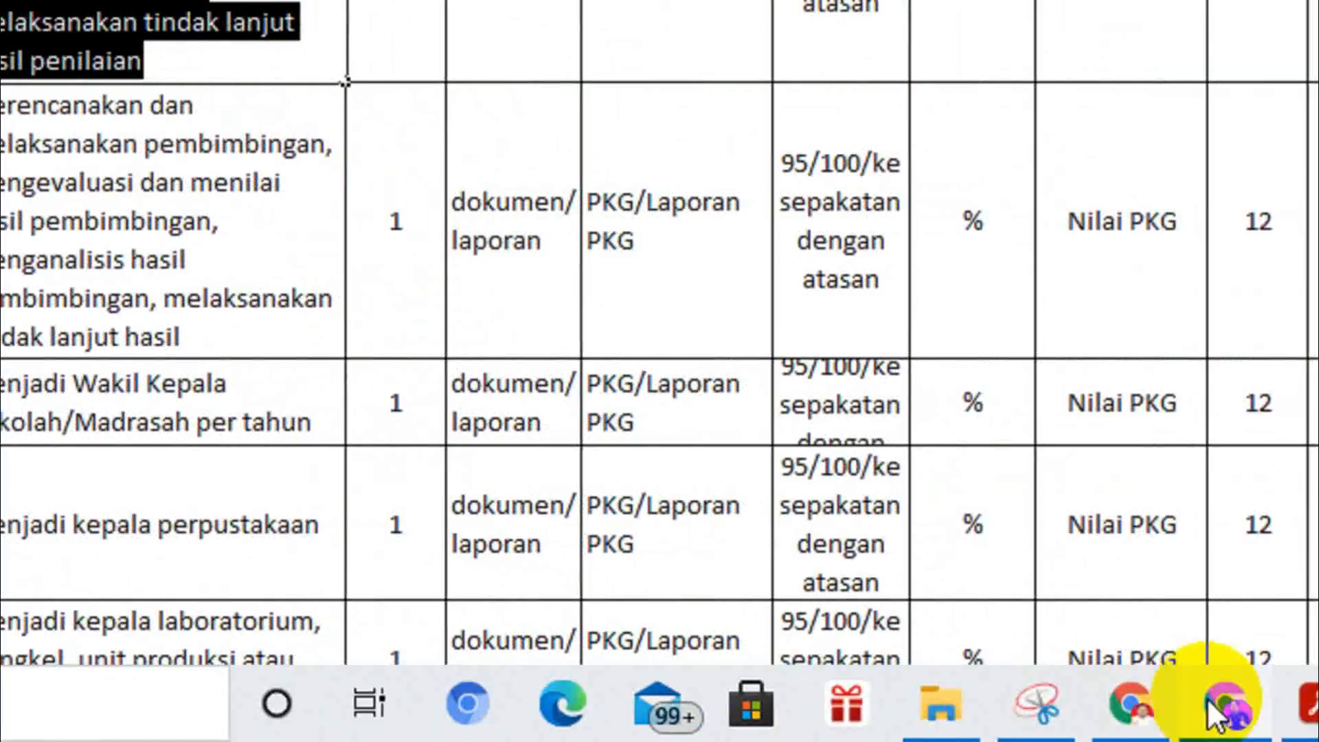
left_click(1226, 704)
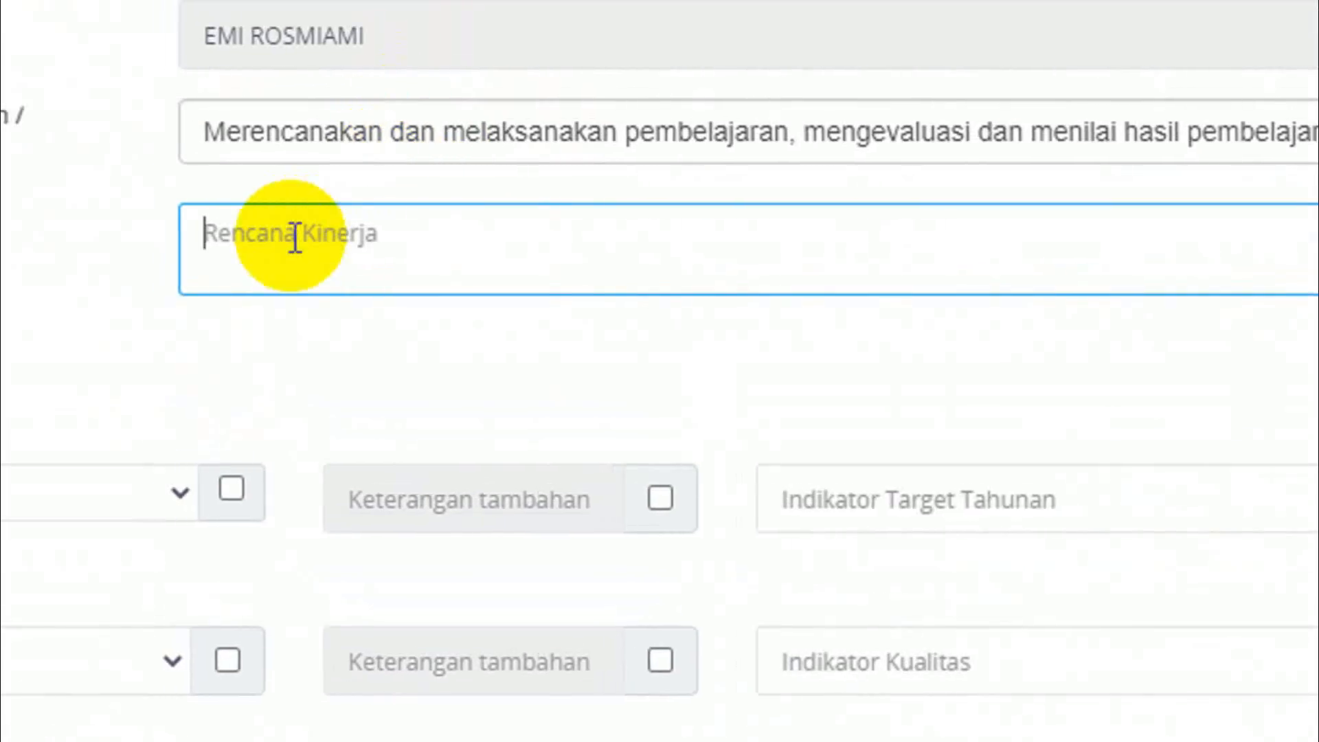
key("ctrl+v")
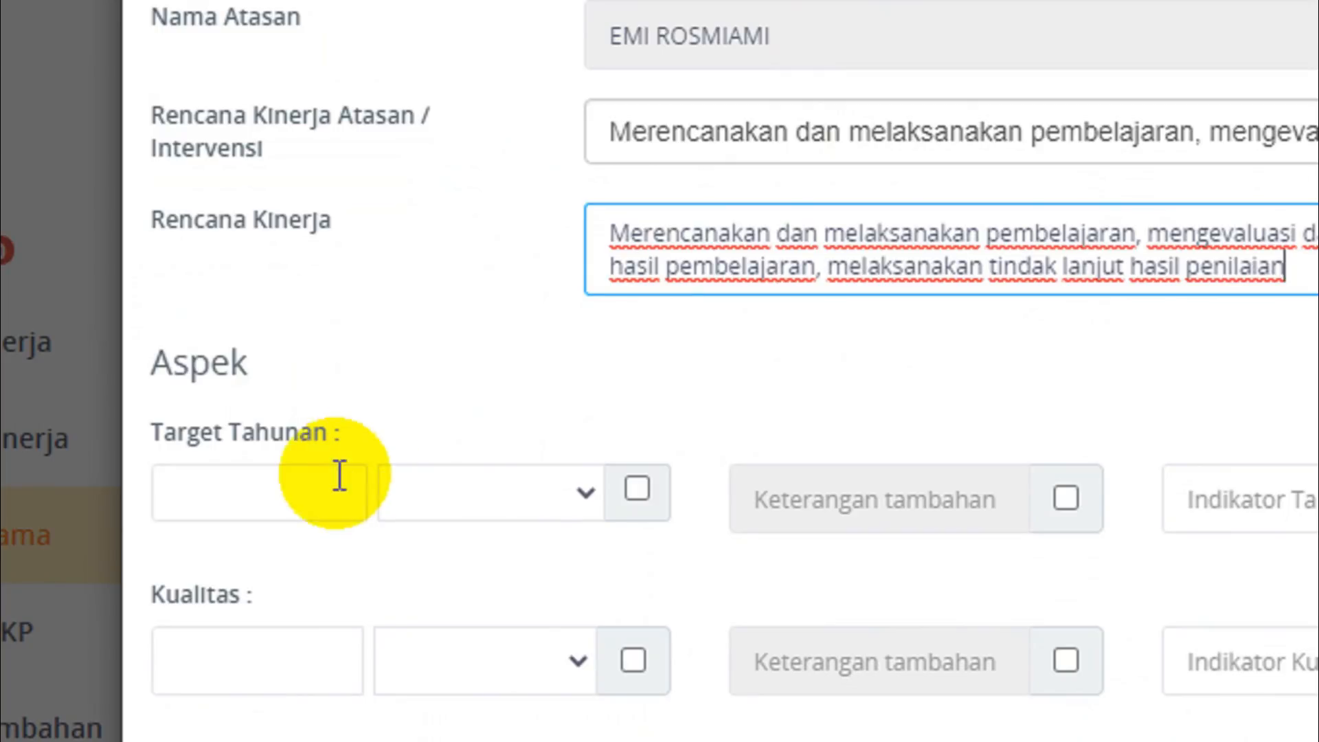
Set the Target Tahunan to 1 with dokumen as its unit.
left_click(296, 493)
type("1")
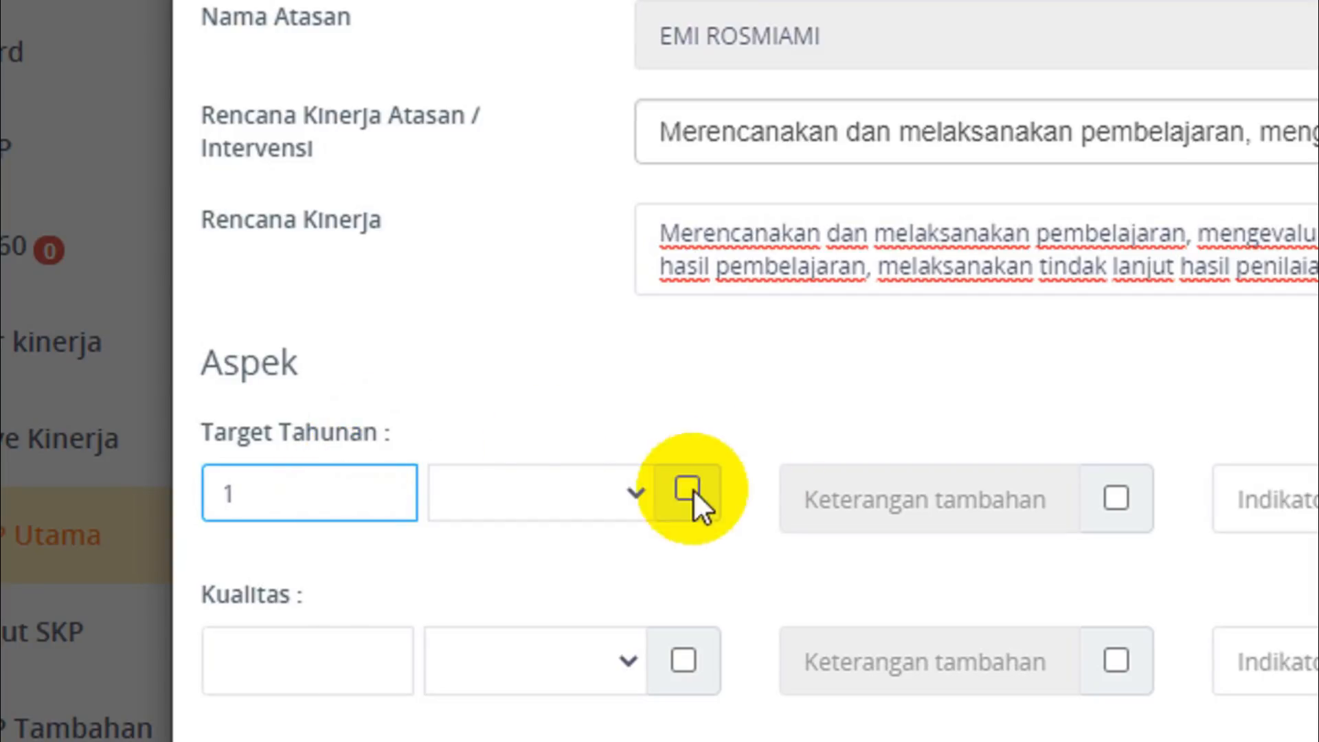
left_click(639, 490)
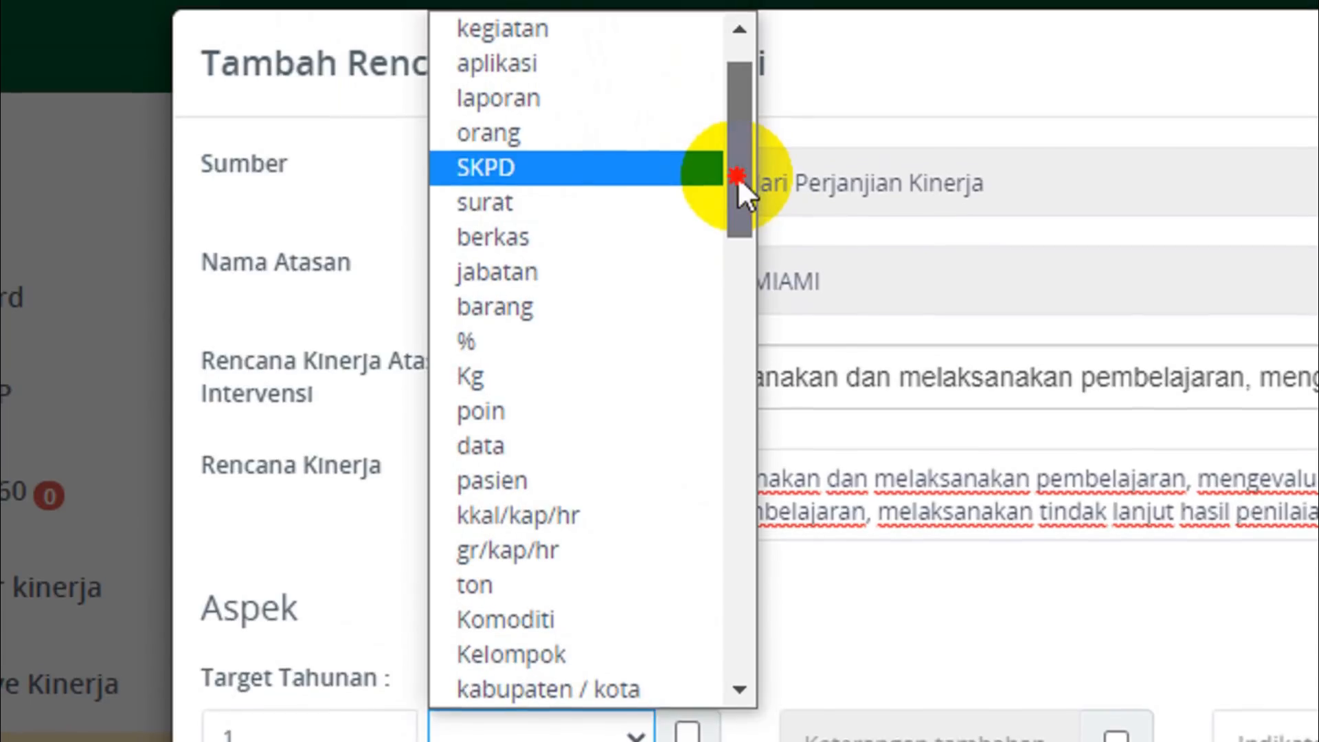
left_click_drag(736, 176, 739, 98)
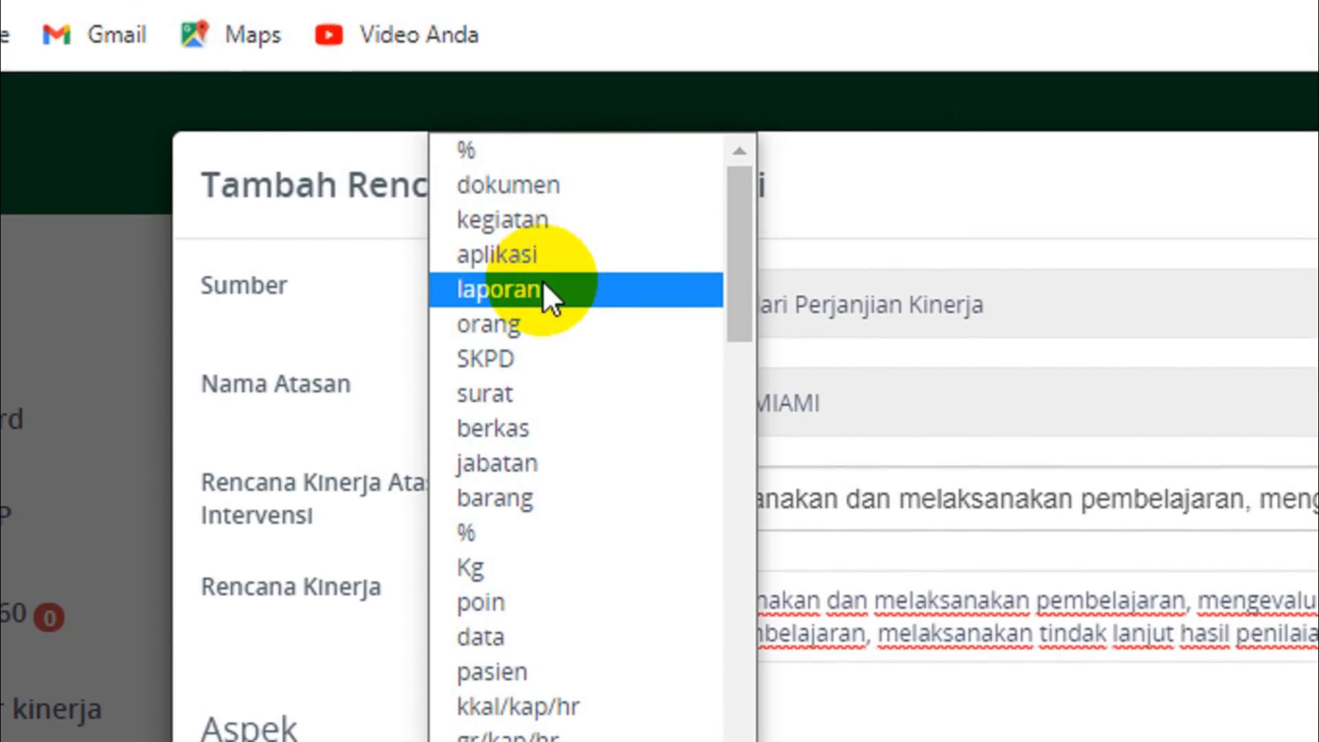
left_click(531, 191)
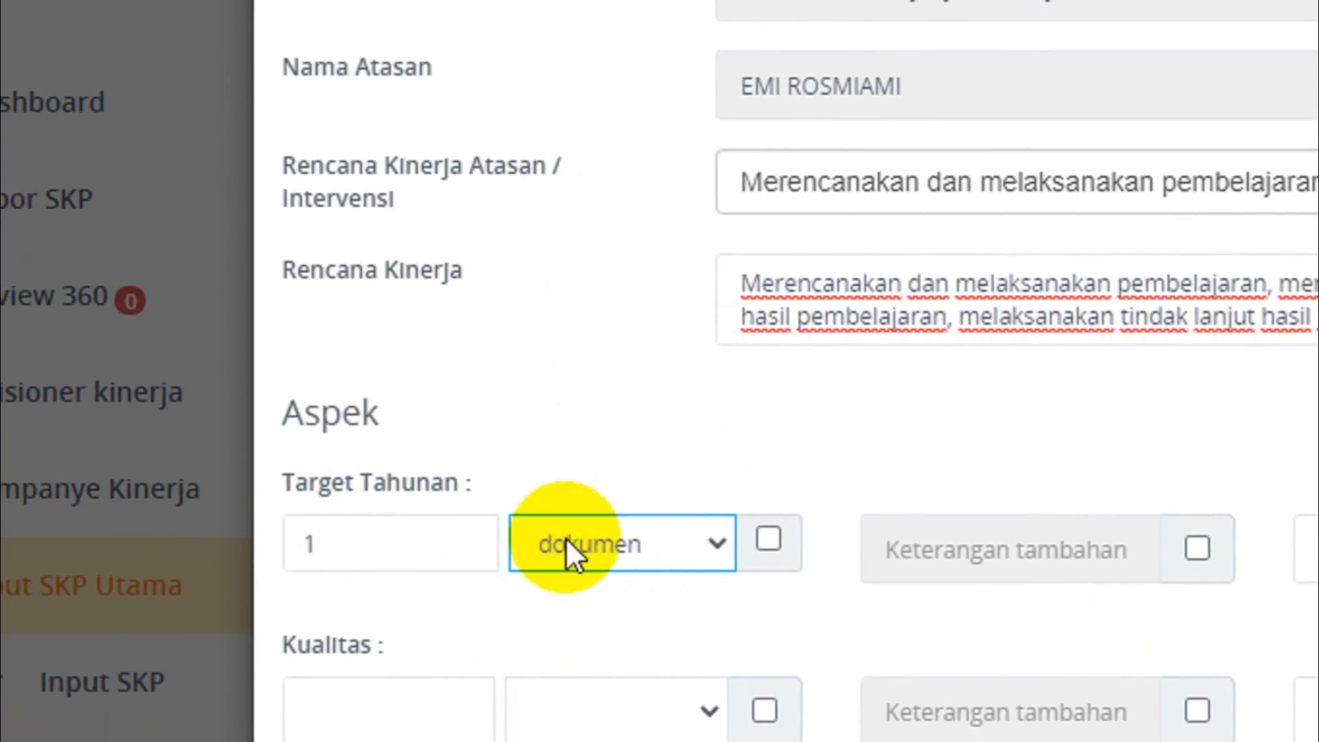
Try a range for the Target Tahunan with an upper limit of 5, and disable the range again.
left_click(773, 545)
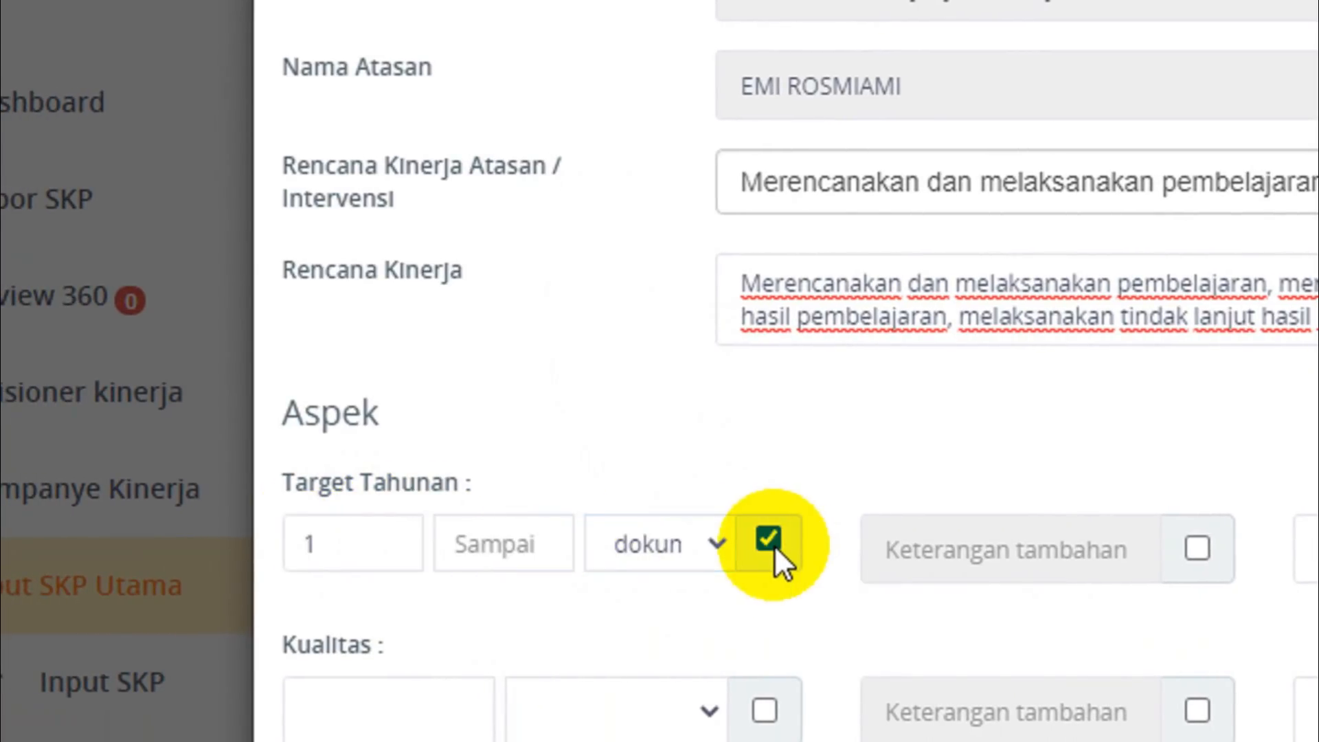
left_click(492, 530)
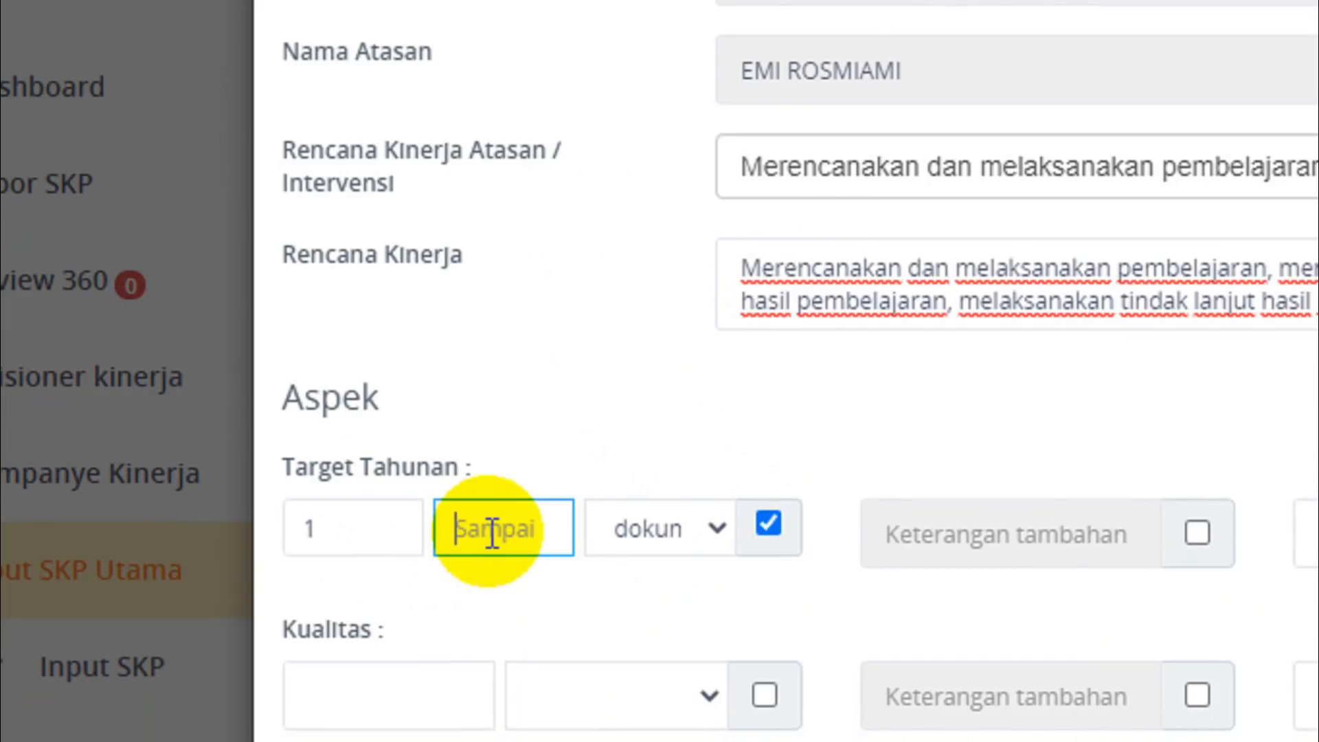
type("5")
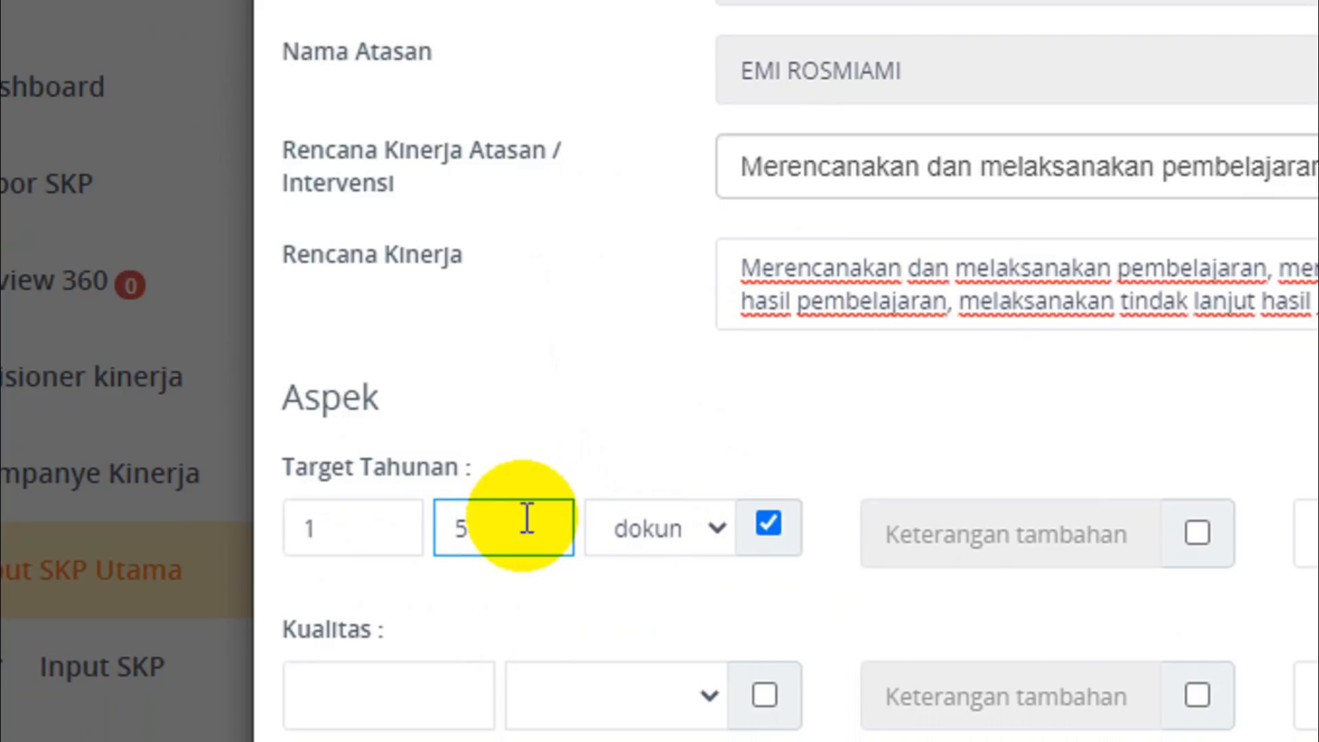
left_click(767, 523)
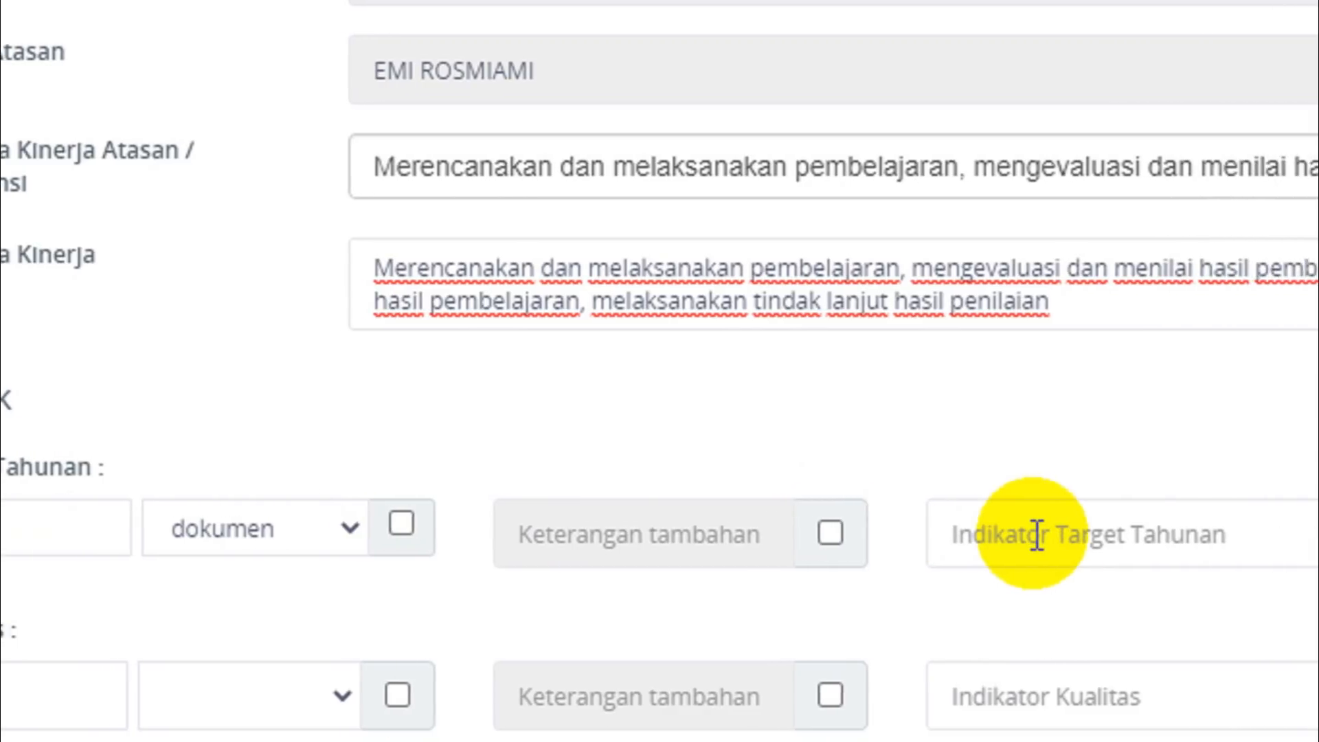
Enter "Laporan PKG" as the indicator for the Target Tahunan.
left_click(1037, 534)
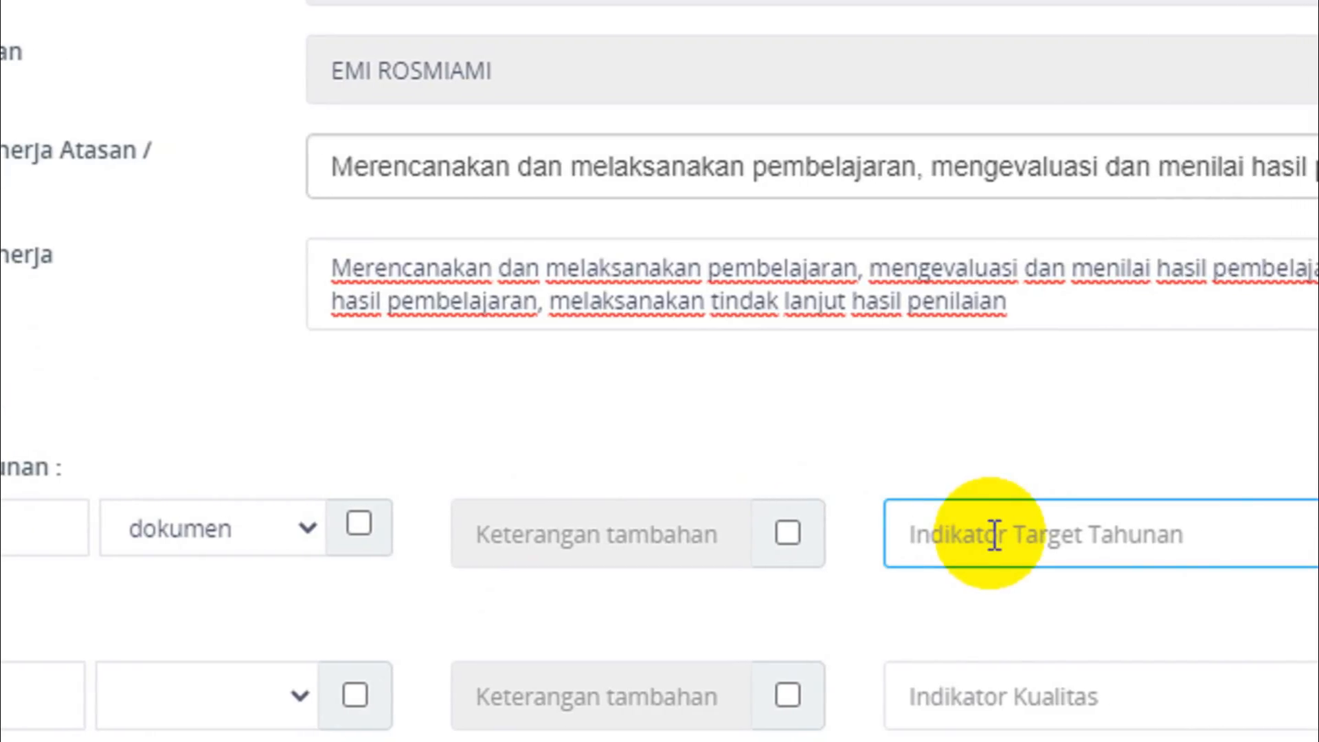
type("Lapor")
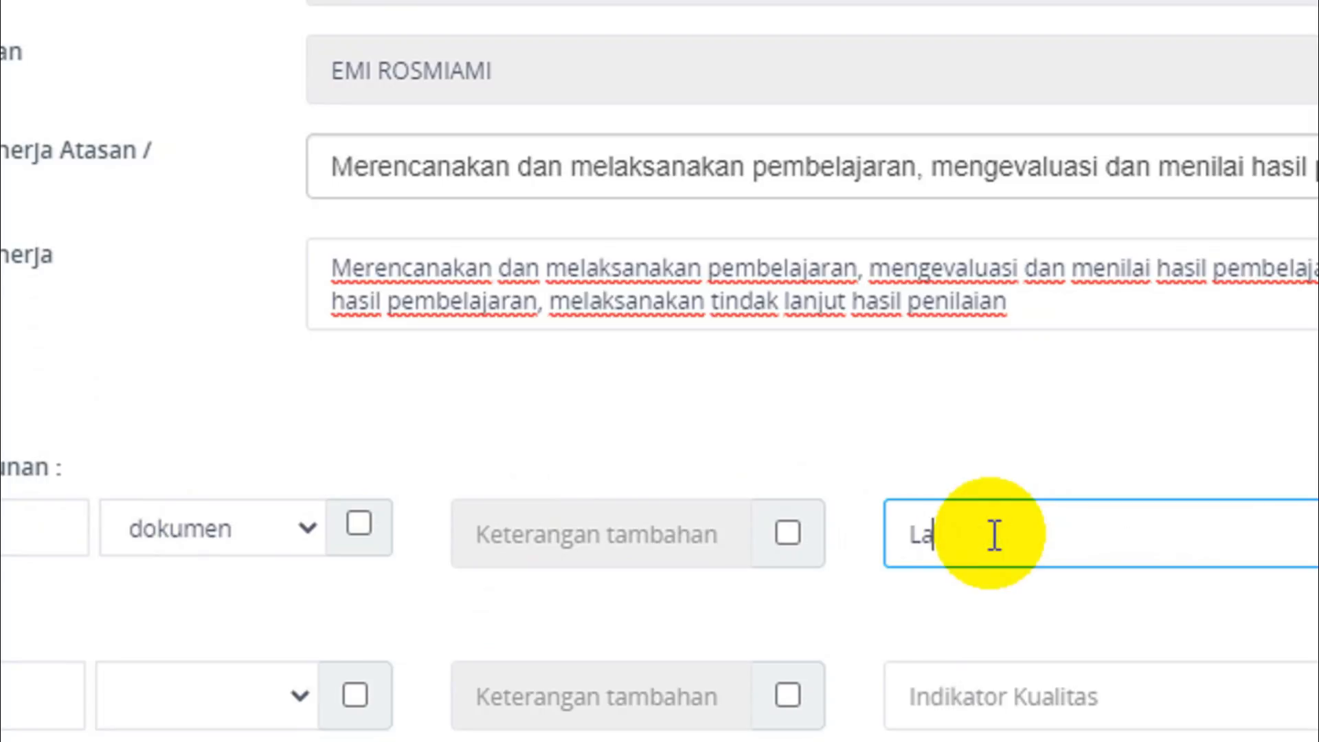
type("an PKG")
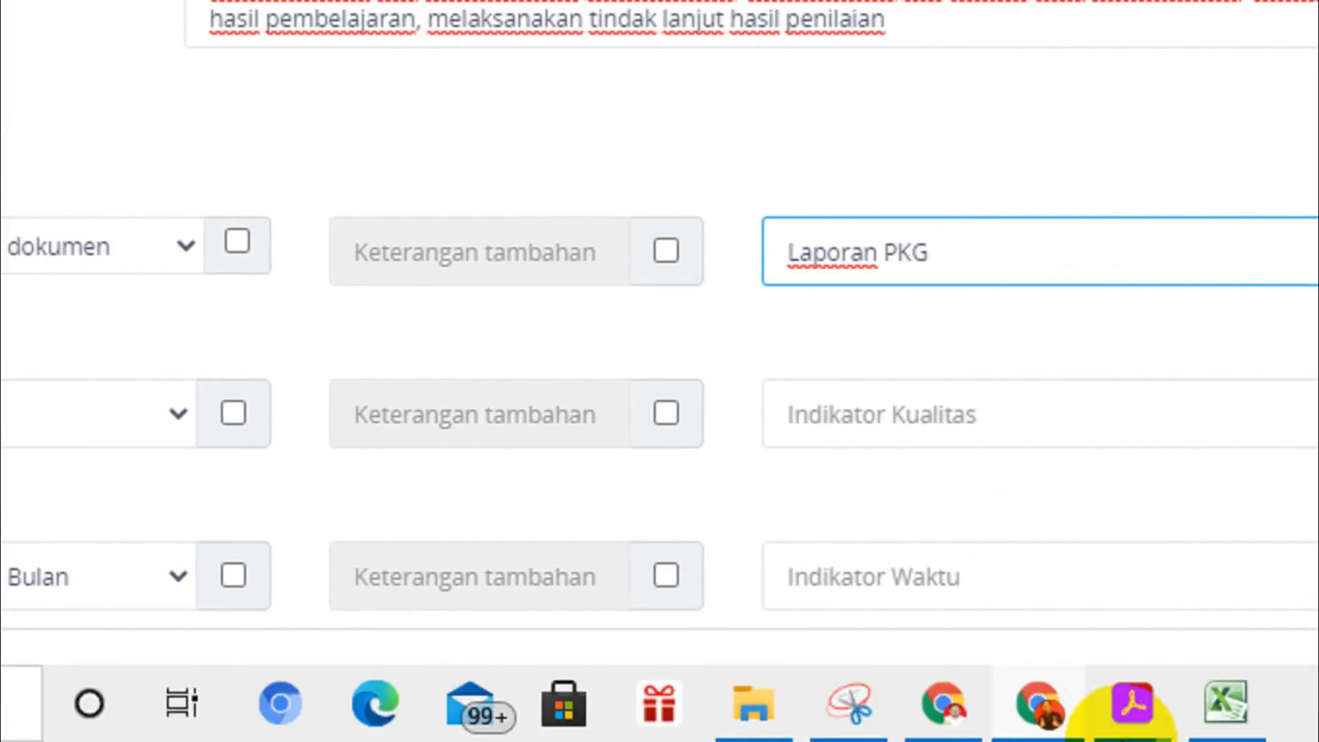
Check the Kualitas target in the Excel workbook and the example targets around page 247 of the Permen PANRB No. 8 PDF.
left_click(1216, 707)
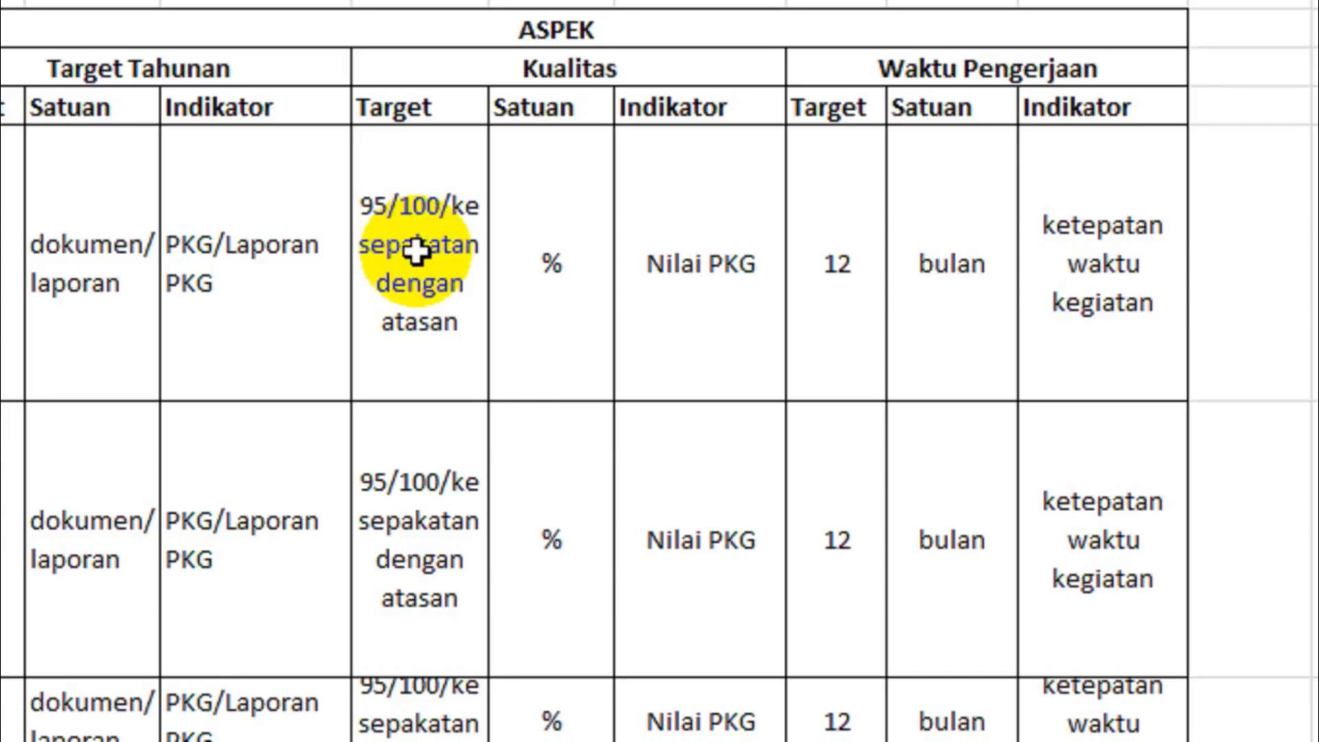
mouse_move(670, 722)
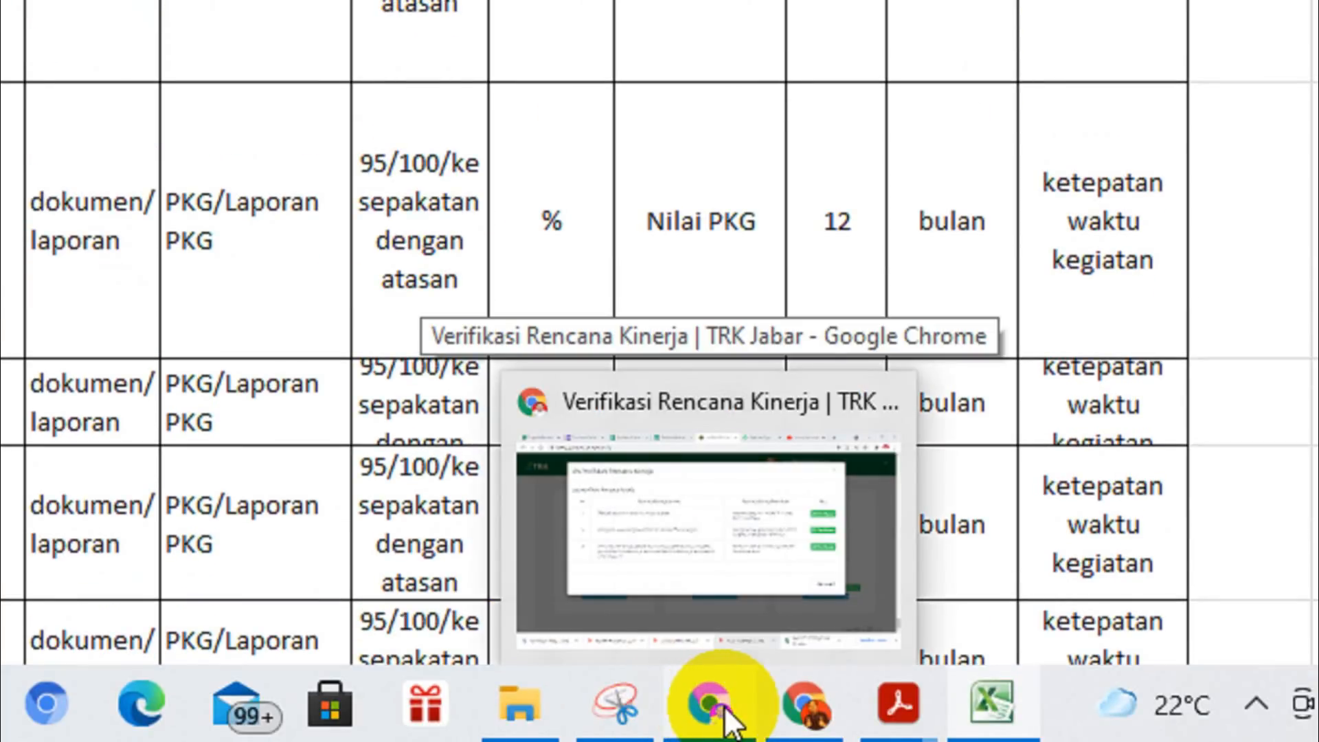
mouse_move(865, 712)
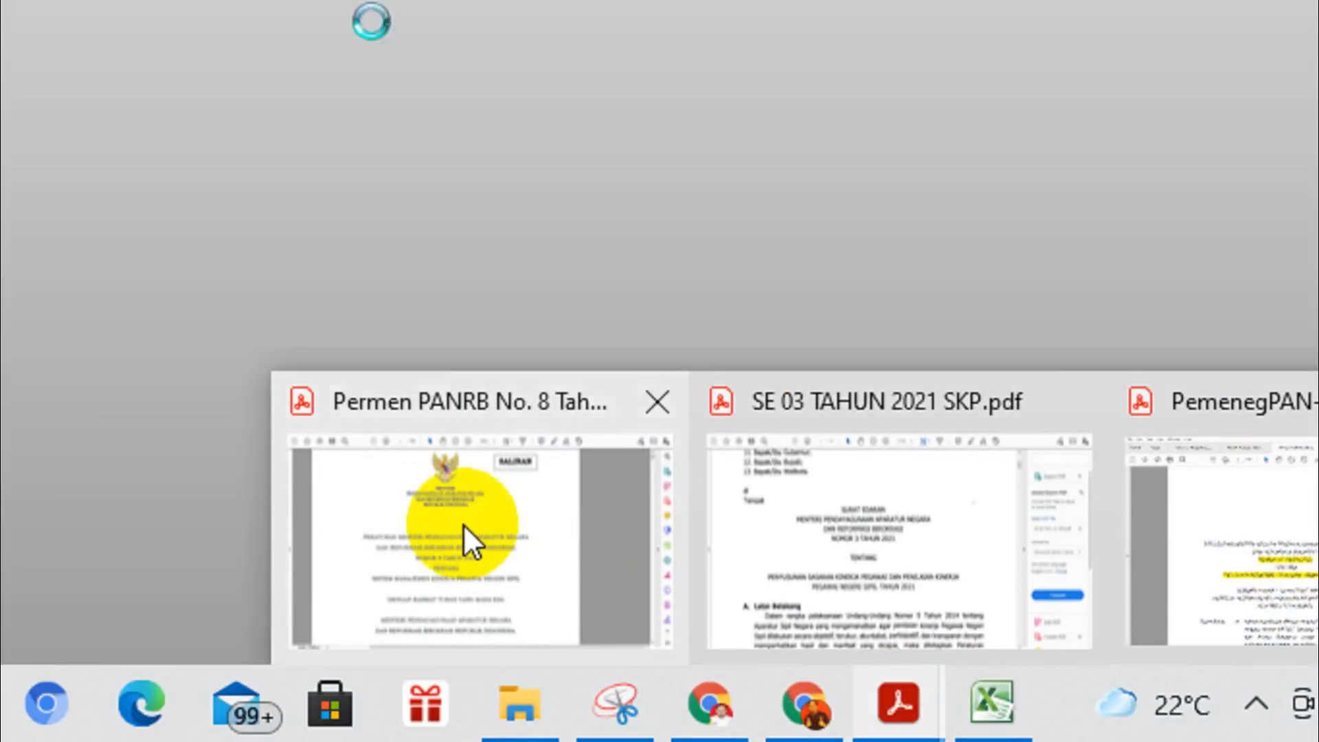
left_click(463, 524)
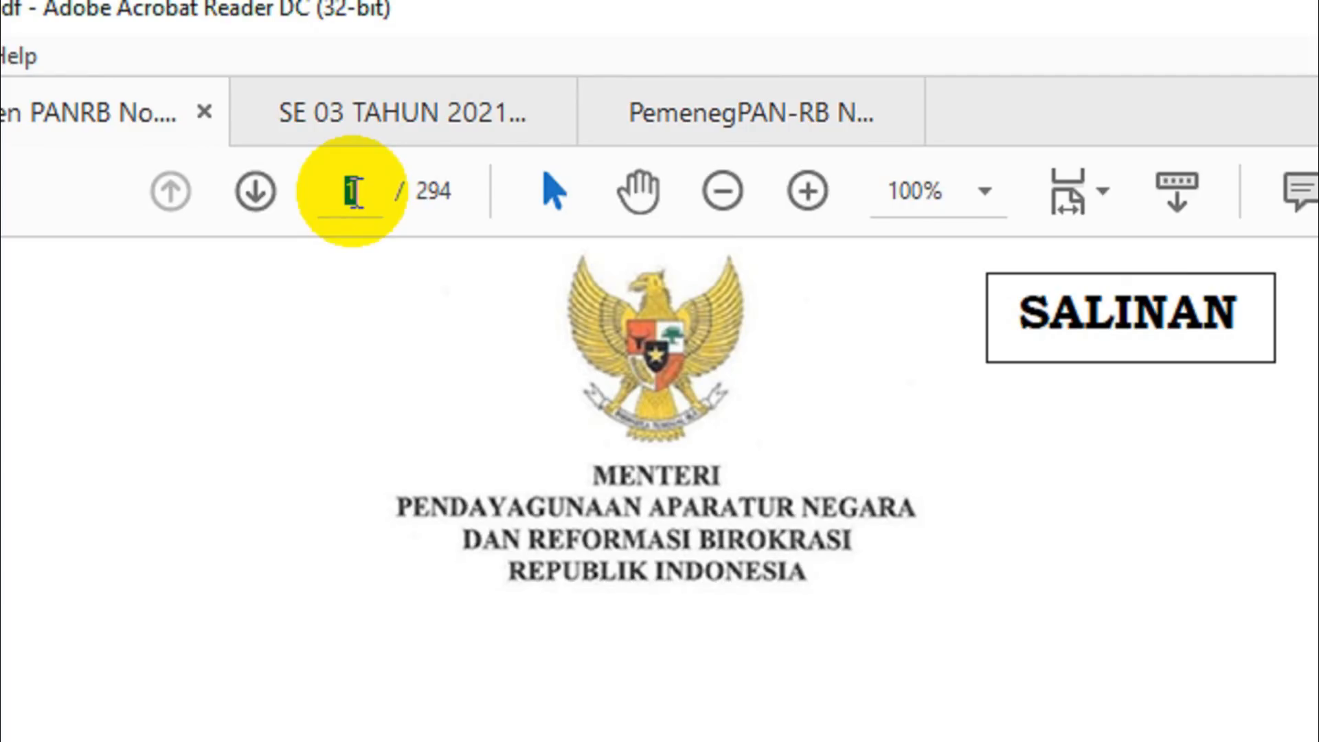
type("247")
key("Return")
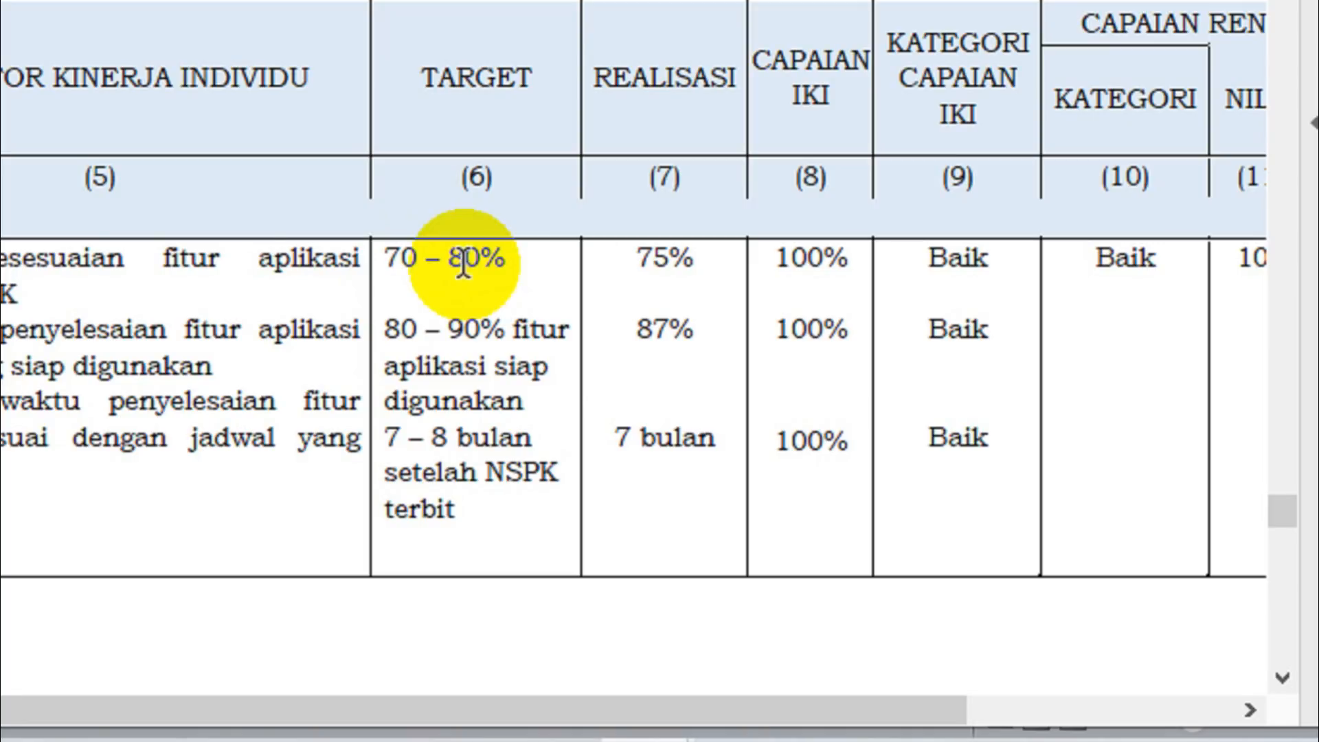
Switch back to the SKP form in Chrome and set the Kualitas target to 80 with % as its unit.
mouse_move(481, 736)
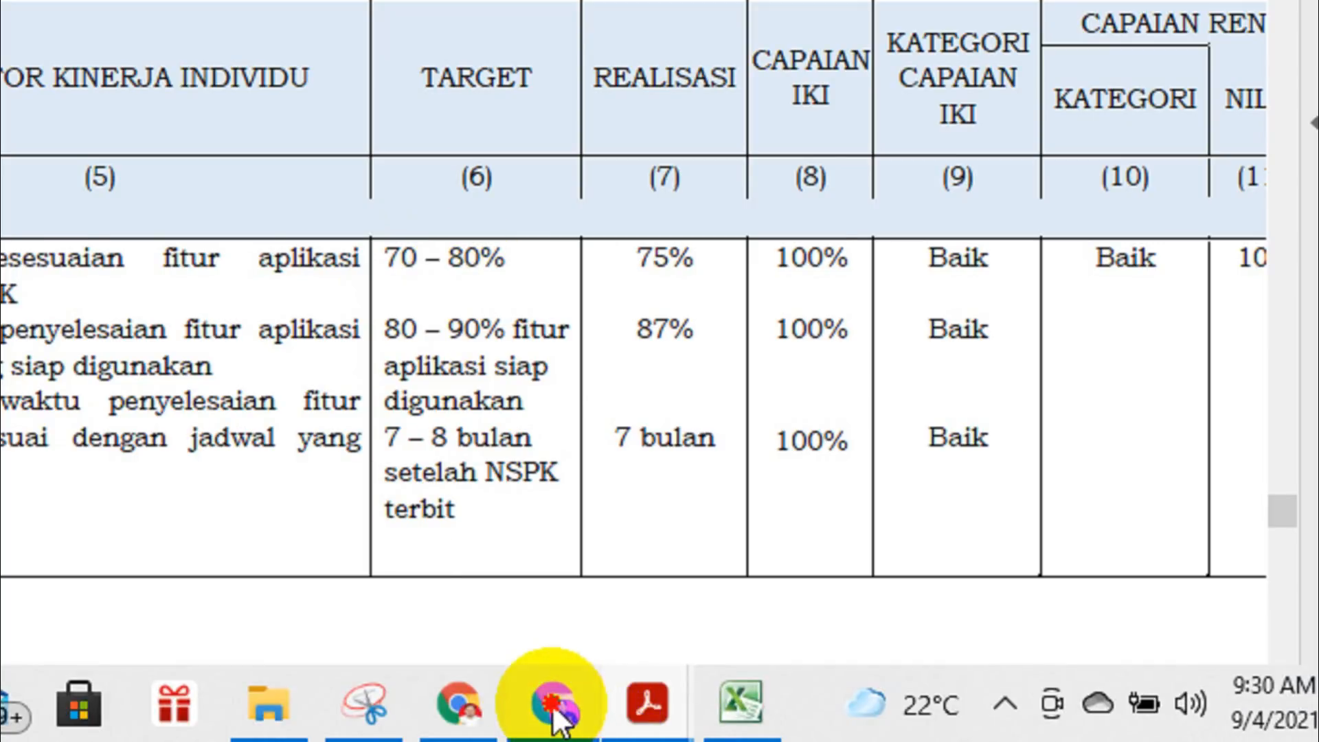
left_click(555, 707)
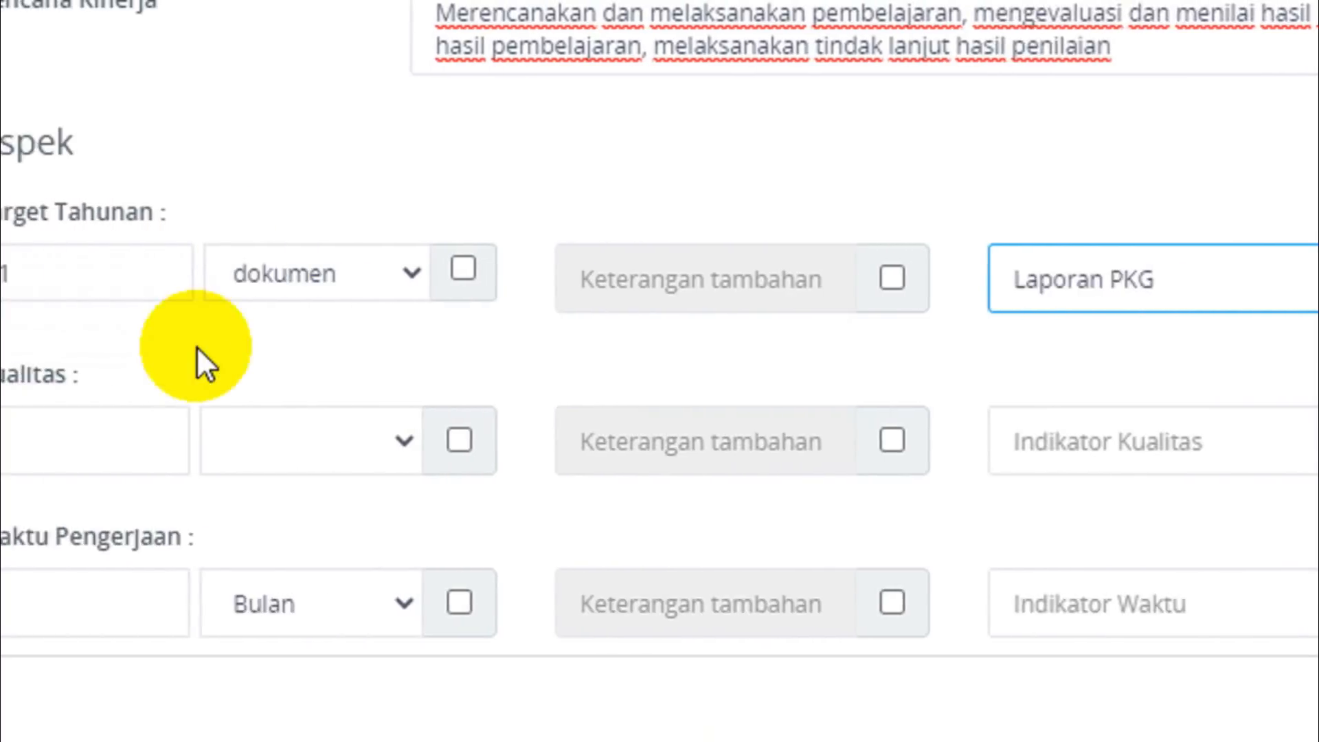
left_click(32, 440)
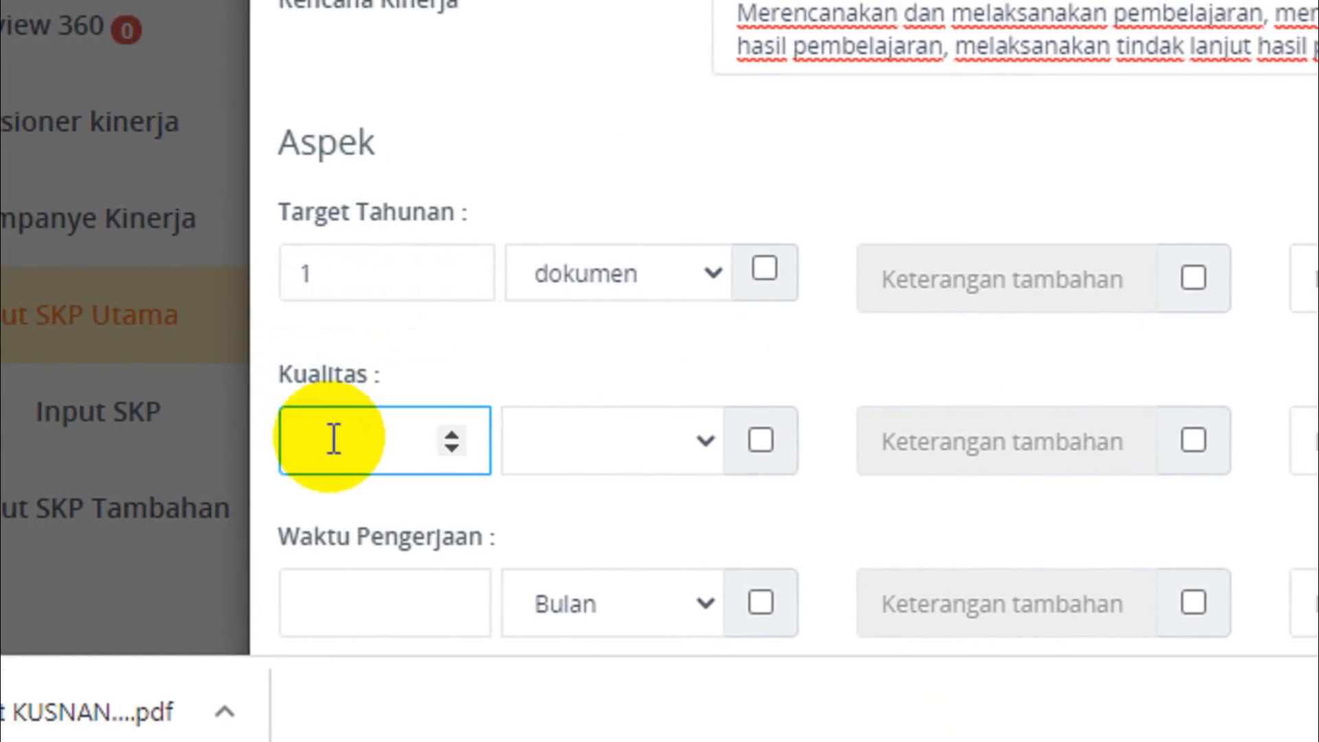
type("80")
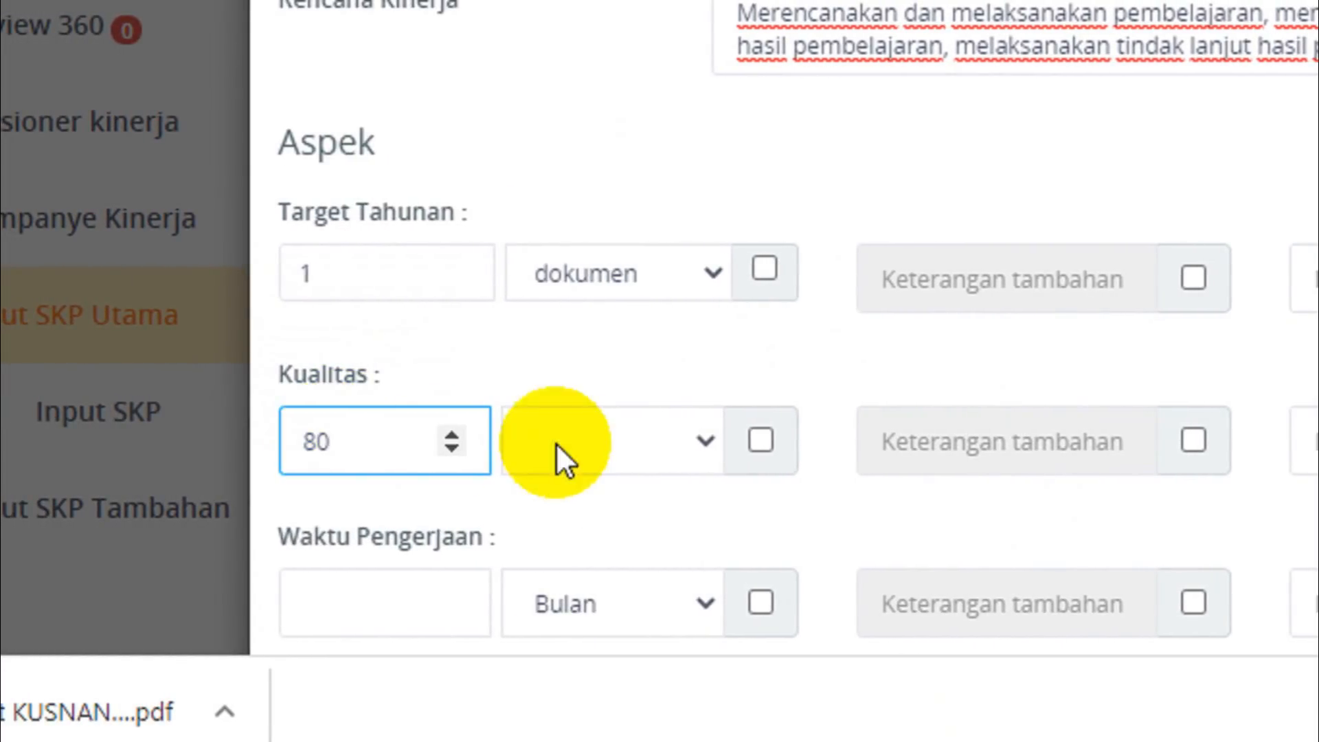
left_click(625, 435)
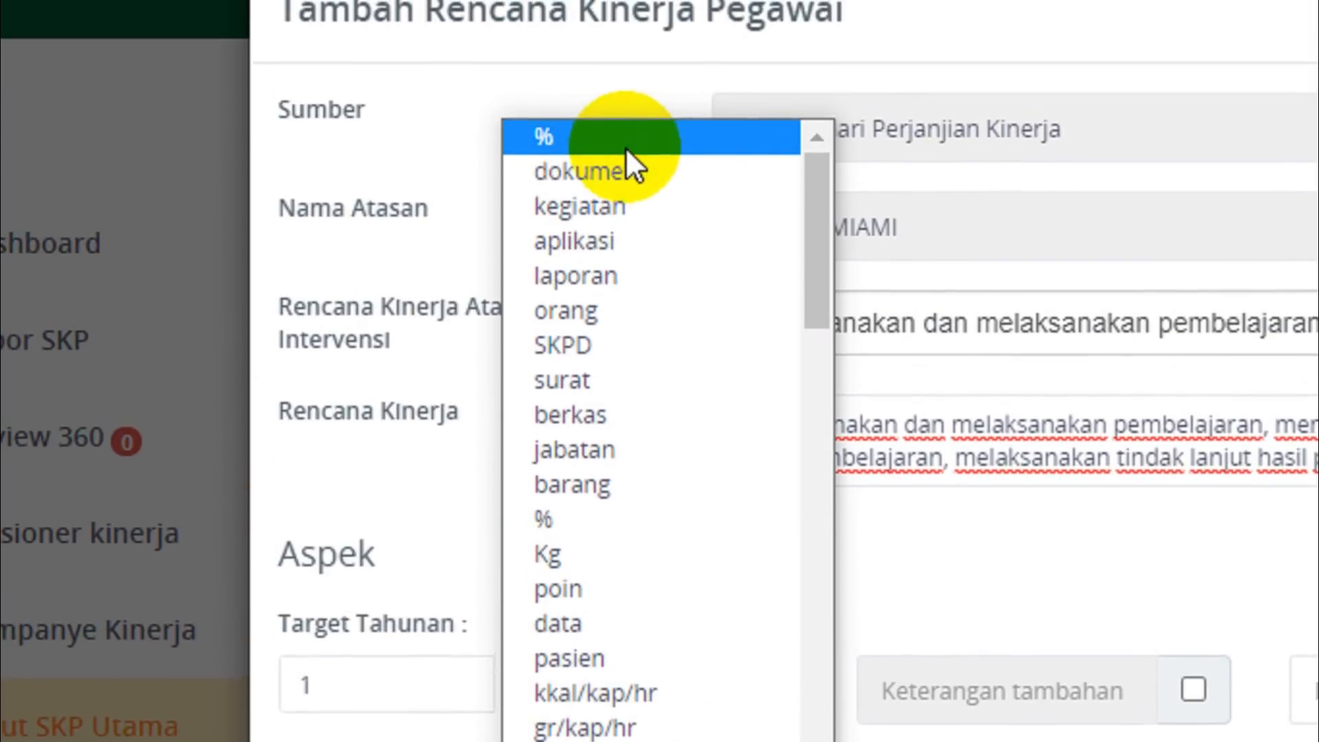
left_click(625, 147)
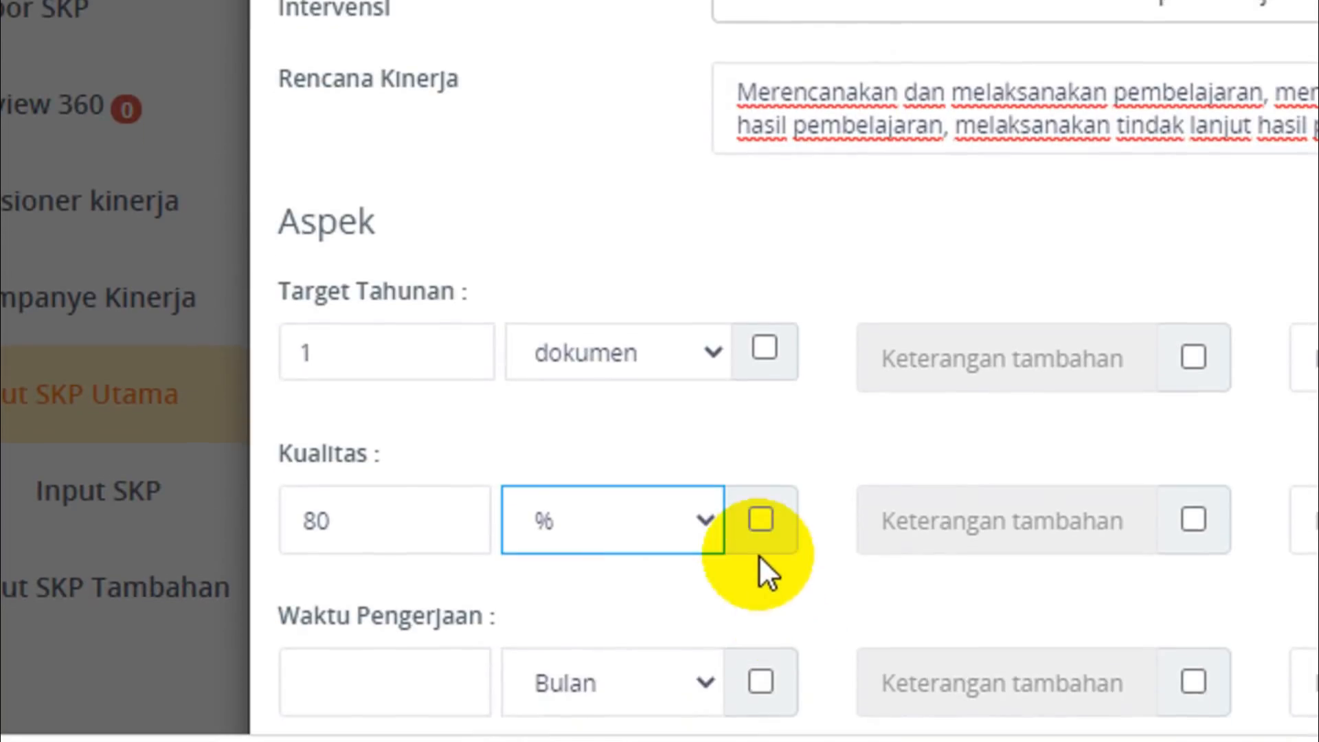
Try a range for the Kualitas target with an upper limit of 90, and disable the range again.
left_click(761, 519)
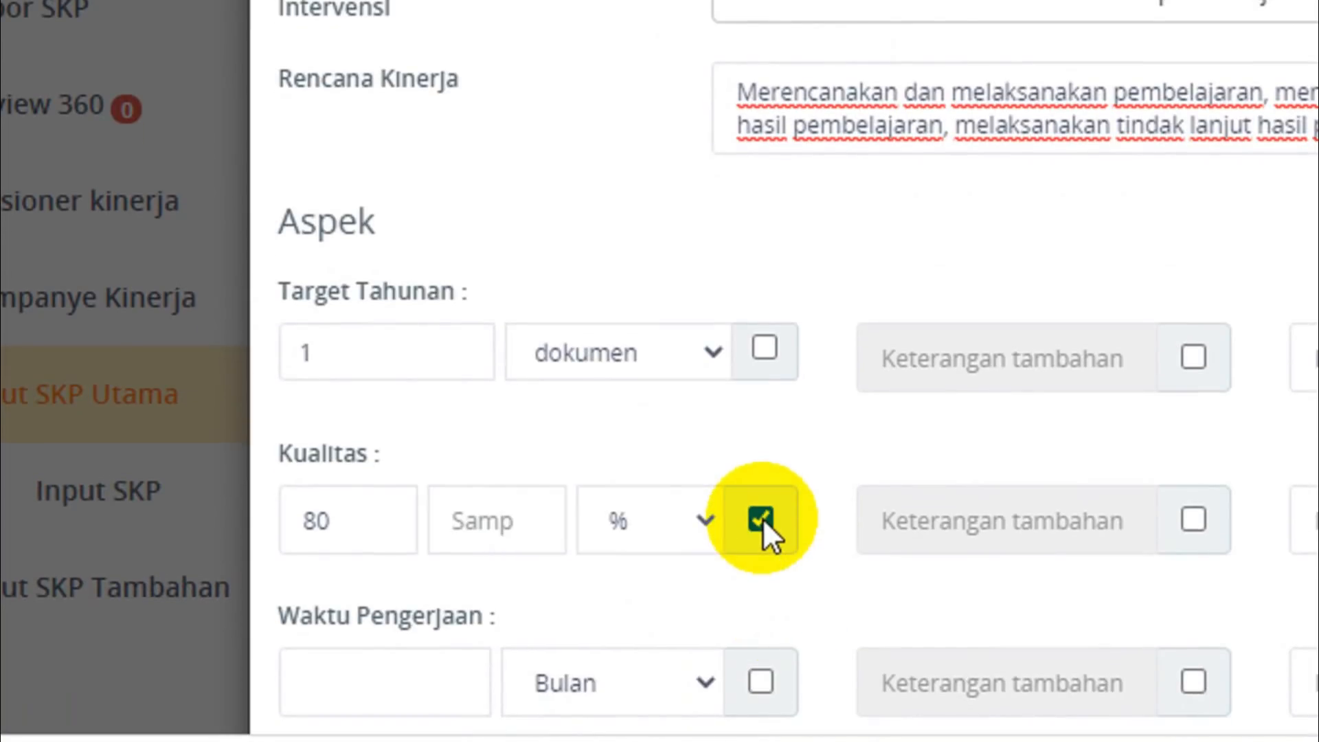
left_click(480, 521)
type("90")
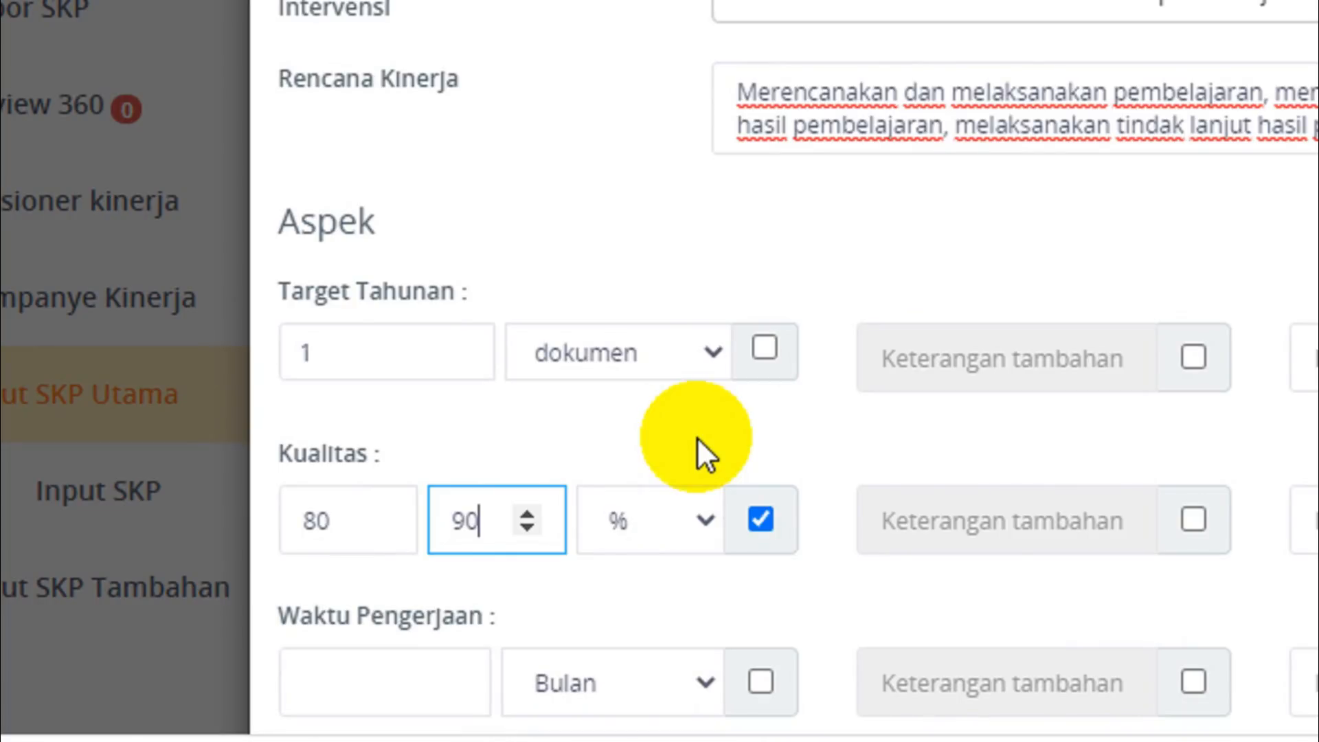
left_click(757, 520)
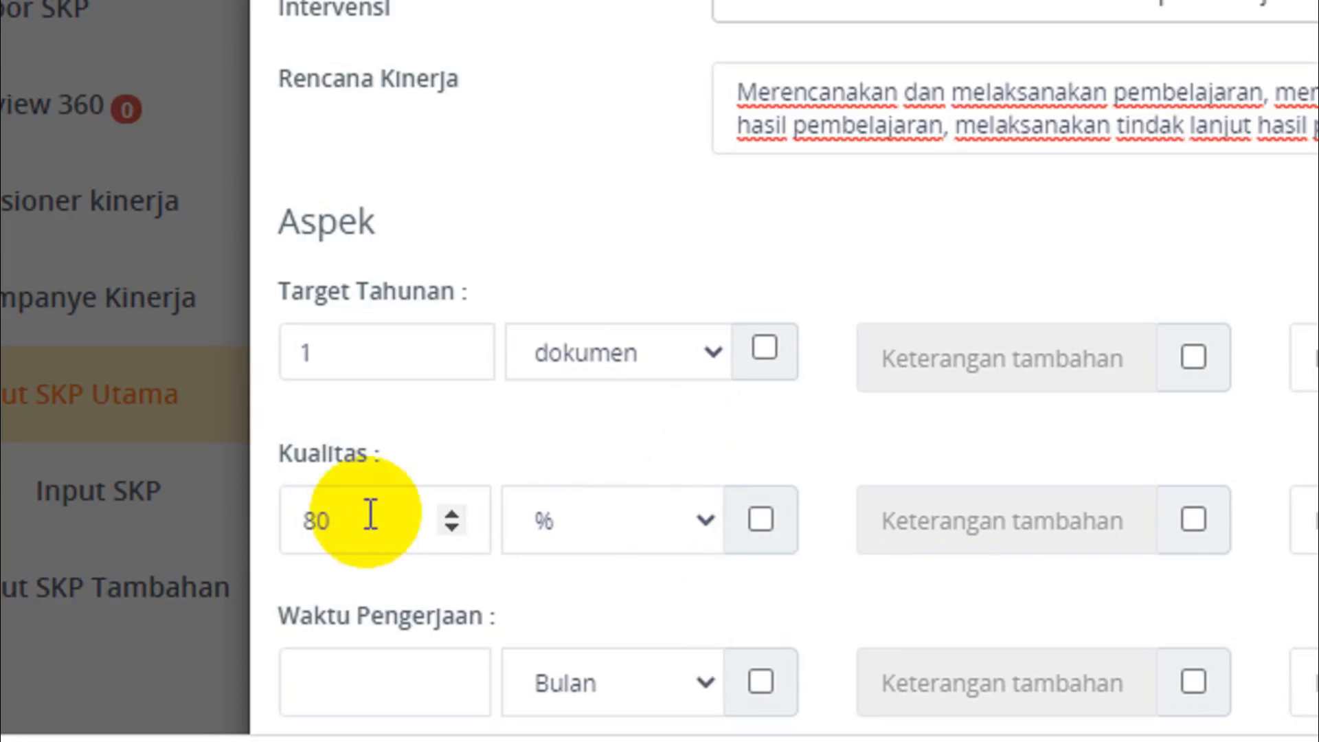
Set the Kualitas target to 95 and enter "Nilai PKG" as its indicator.
left_click(331, 512)
double_click(322, 519)
type("95")
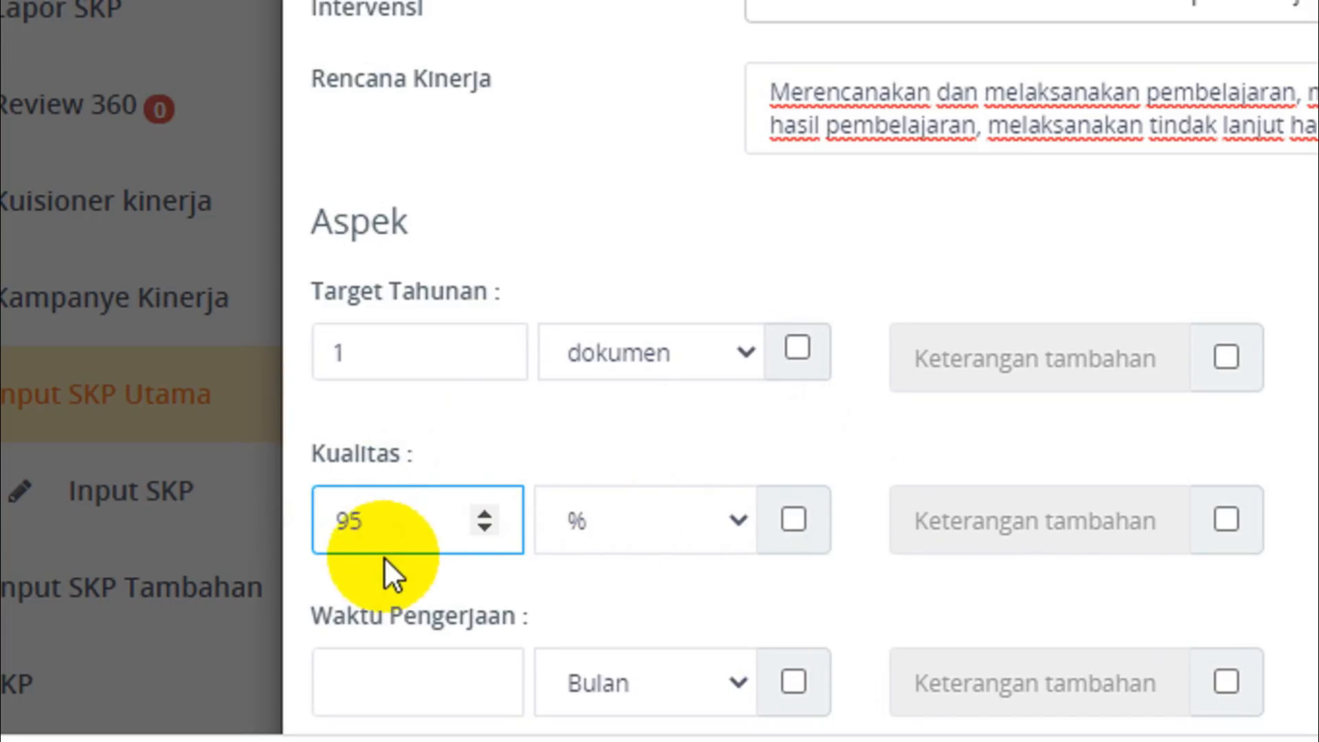
left_click(1105, 512)
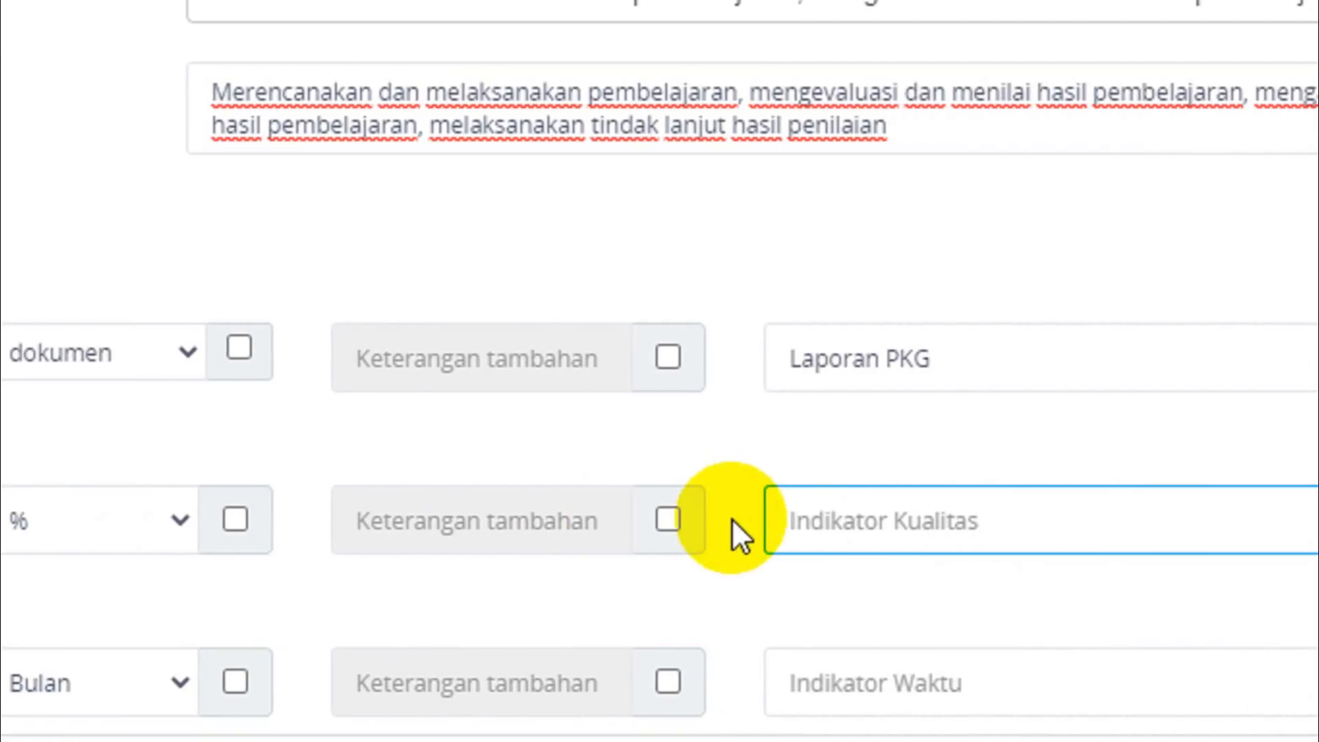
type("Nilai")
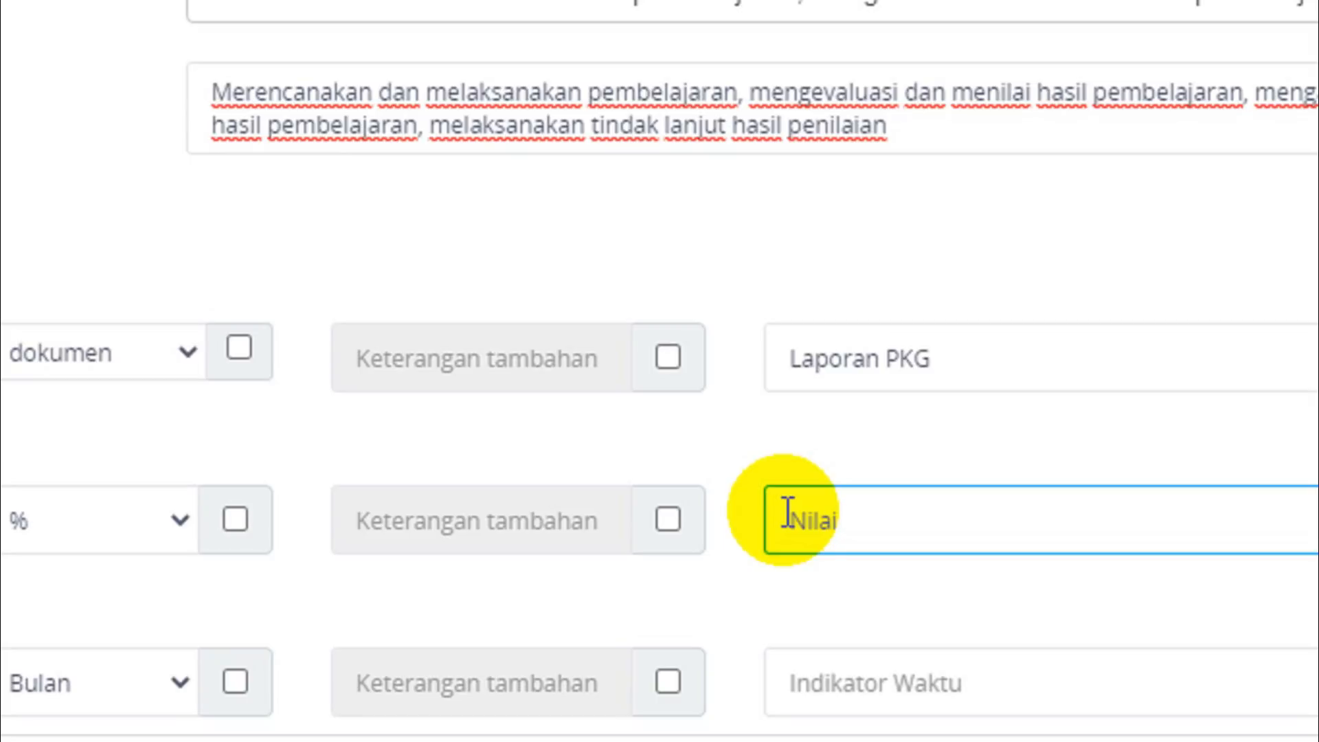
type(" PKG")
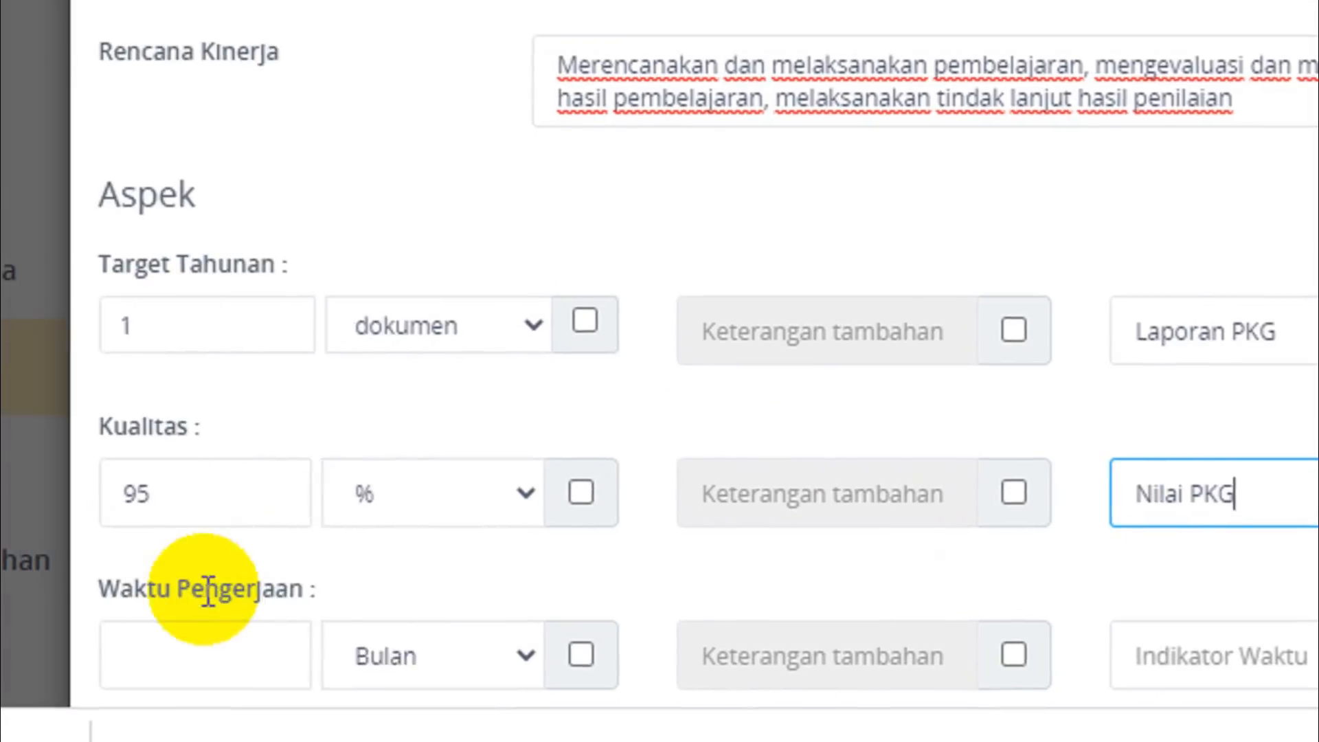
Set the Waktu Pengerjaan to 12 without a range and enter "Ketepatan waktu kegiatan" as its indicator.
left_click(331, 572)
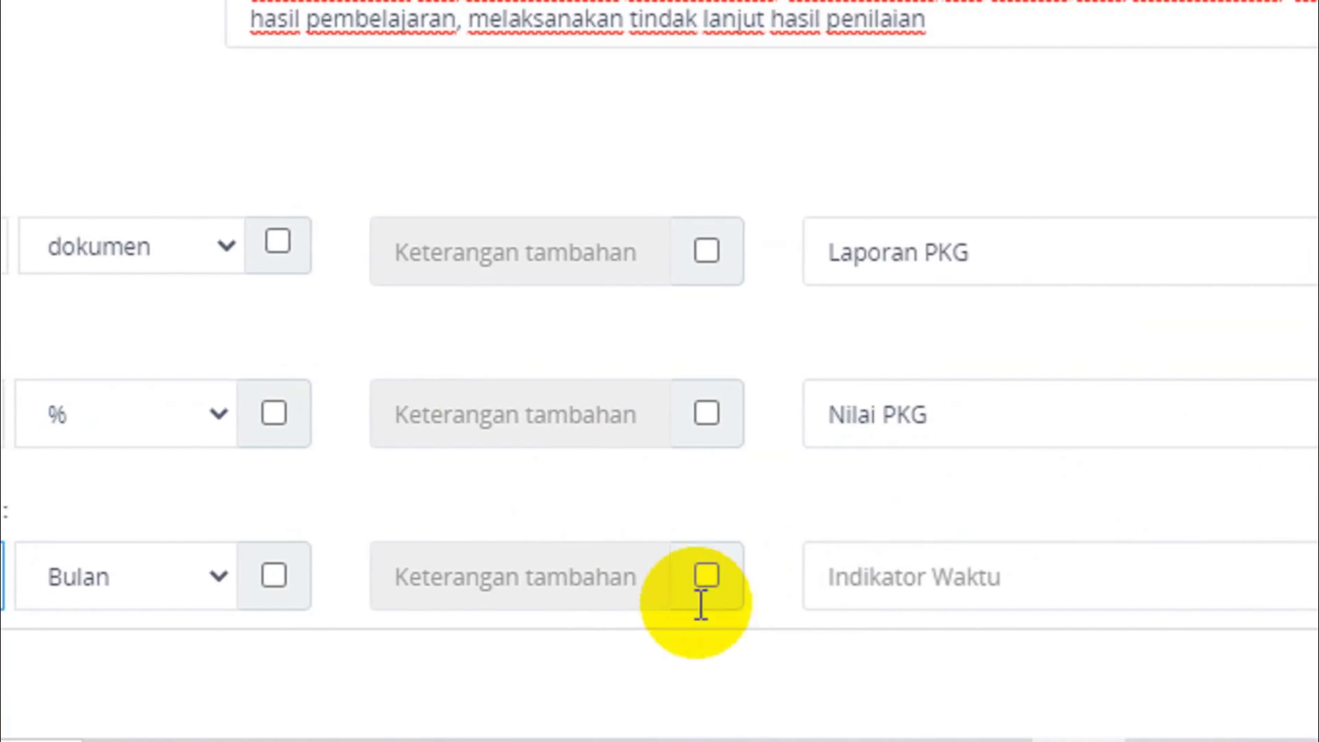
left_click(947, 581)
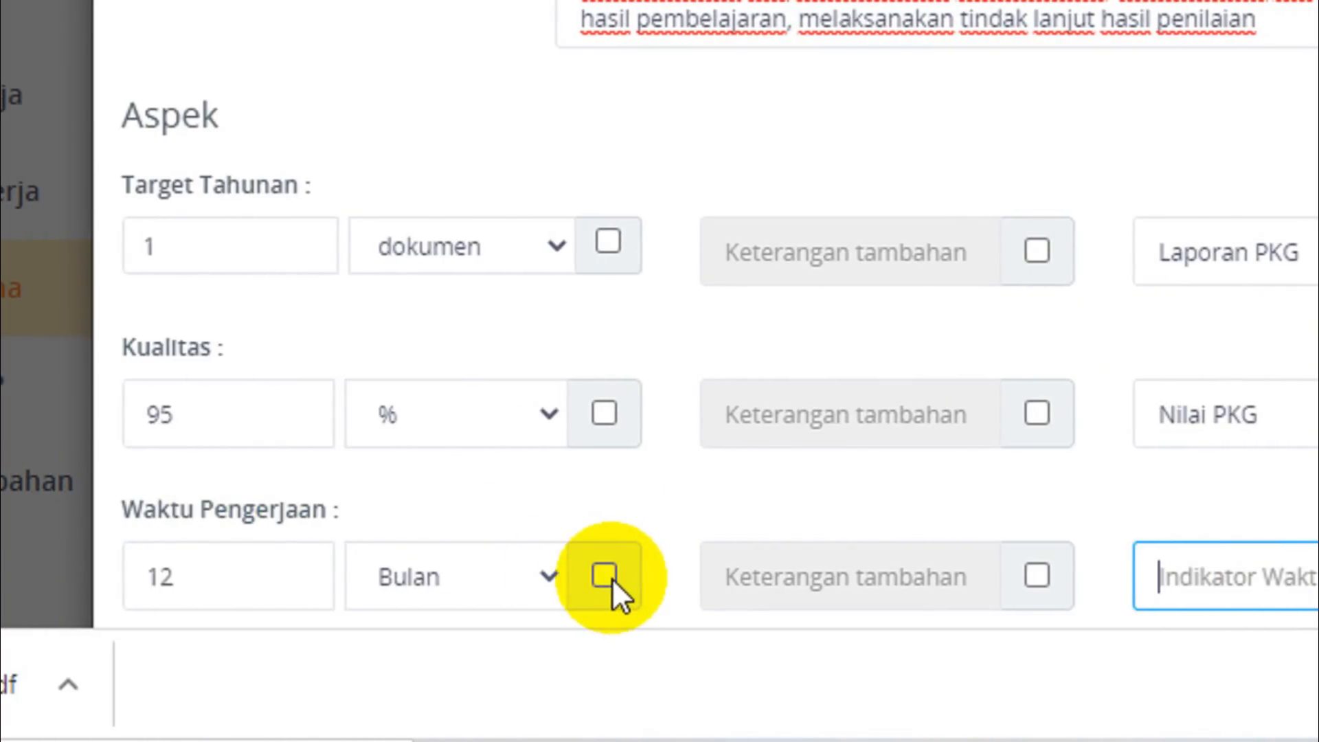
left_click(604, 580)
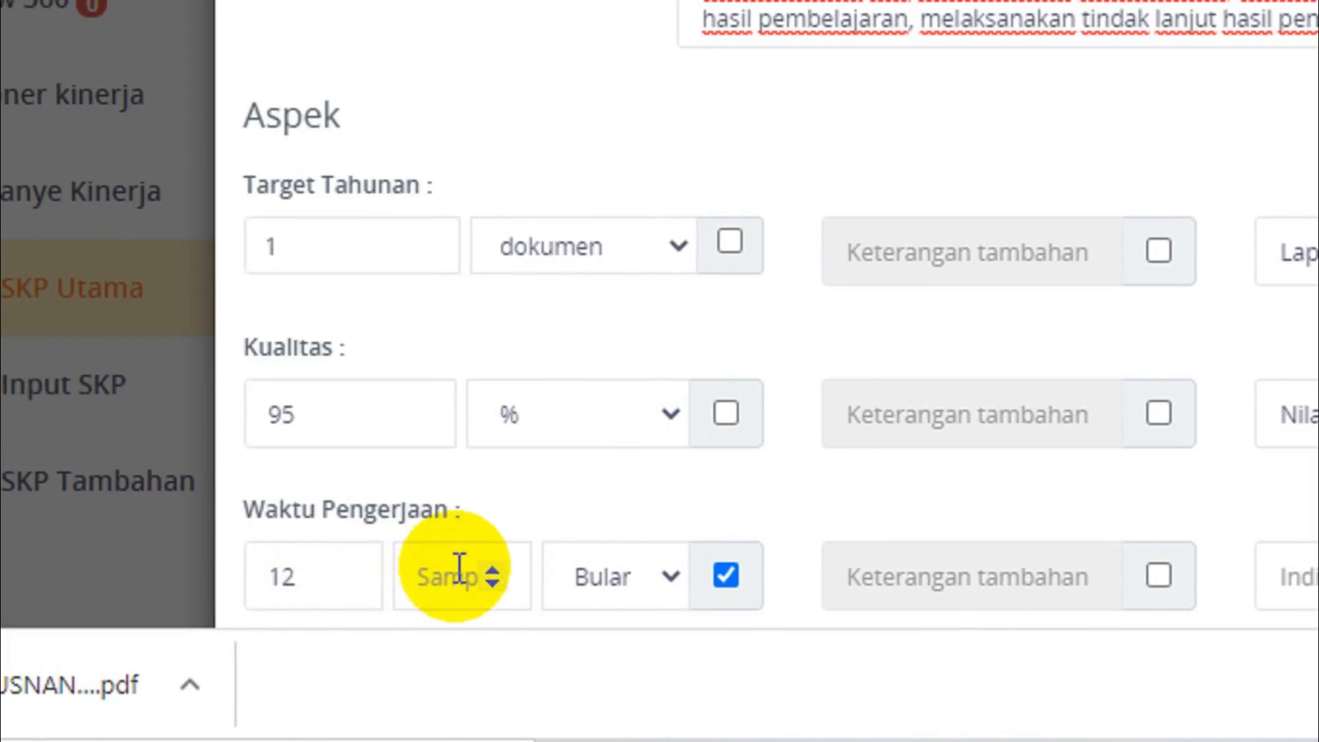
left_click(726, 575)
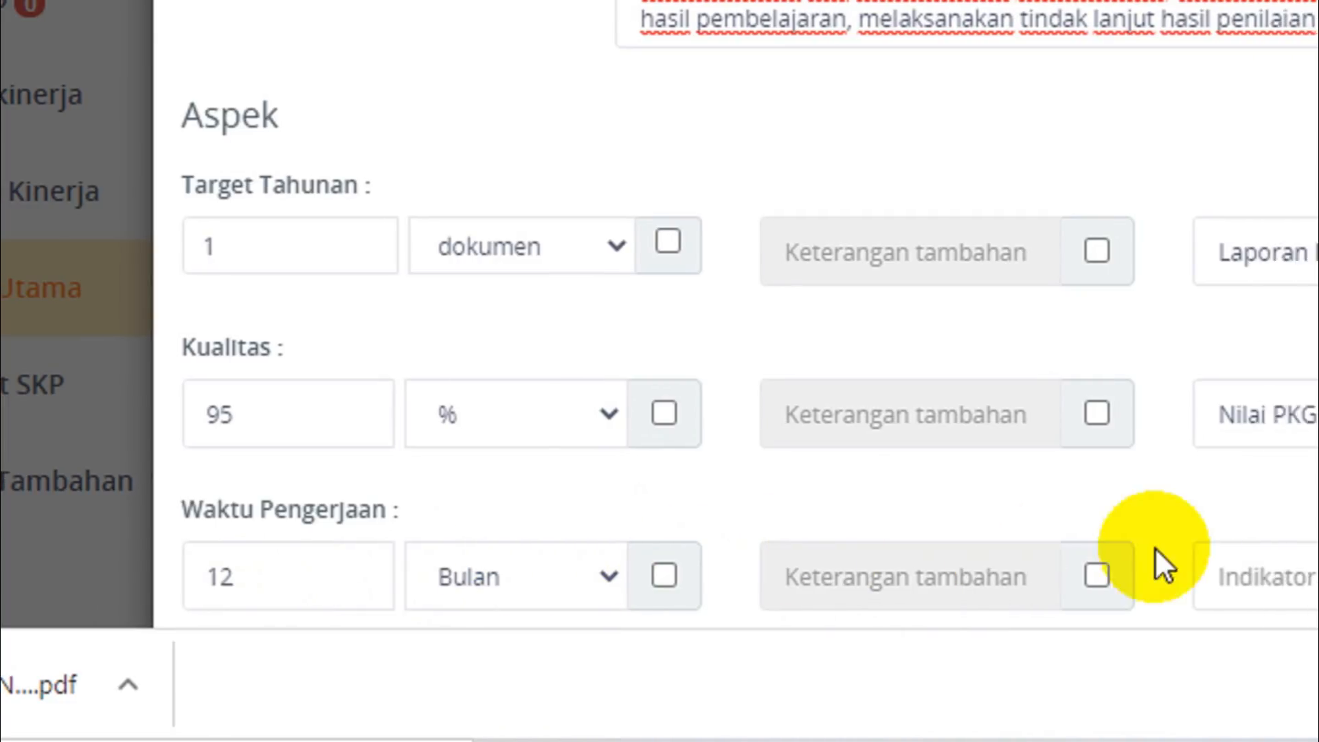
left_click(1135, 553)
type("Ket")
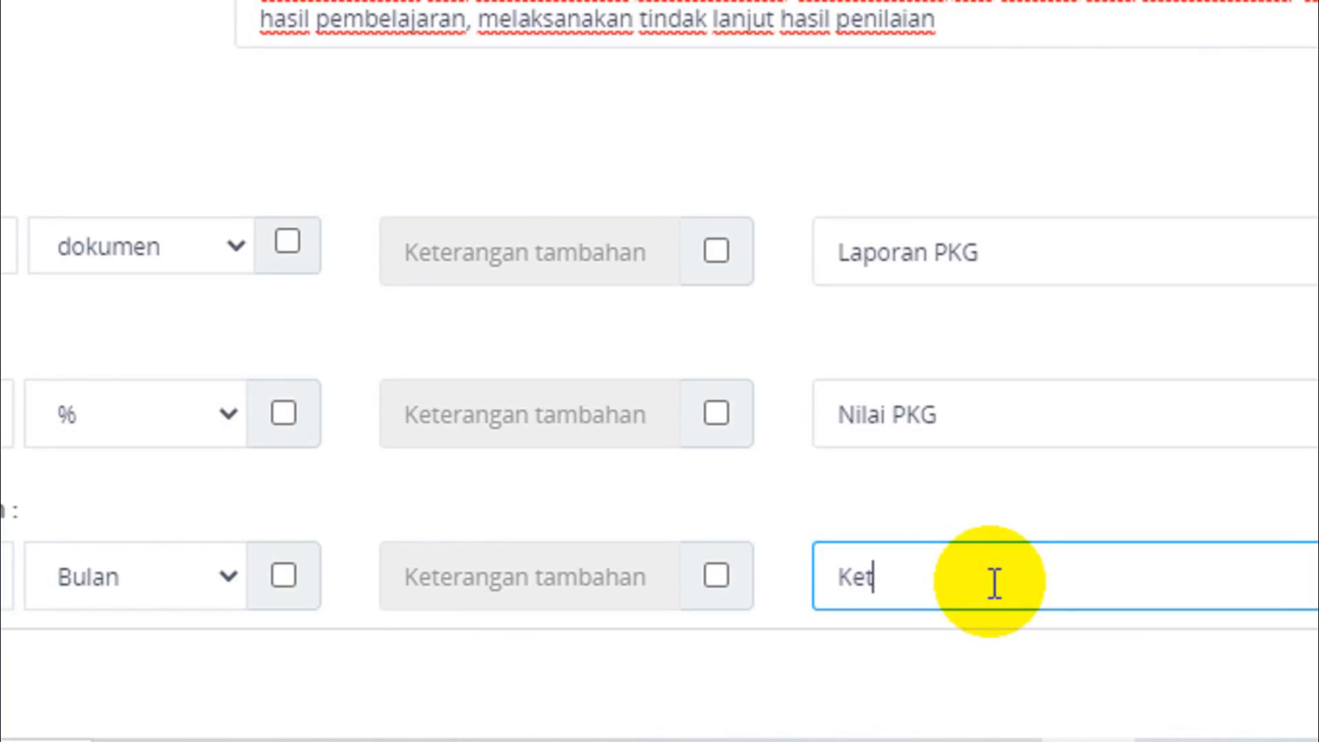
type("epatan waktu kegiatan")
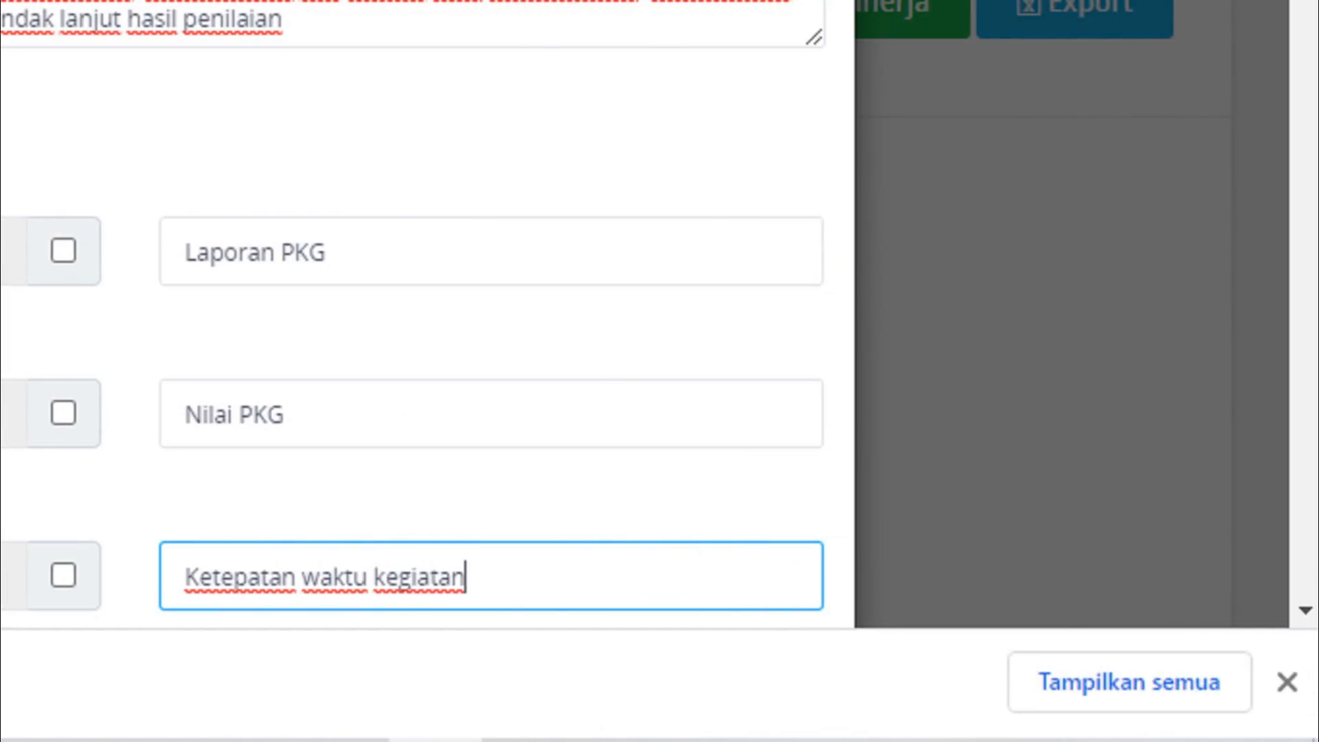
Consult the Excel workbook as a reference for filling in the Rencana Kinerja Bulanan section.
scroll(1305, 610, "down", 8)
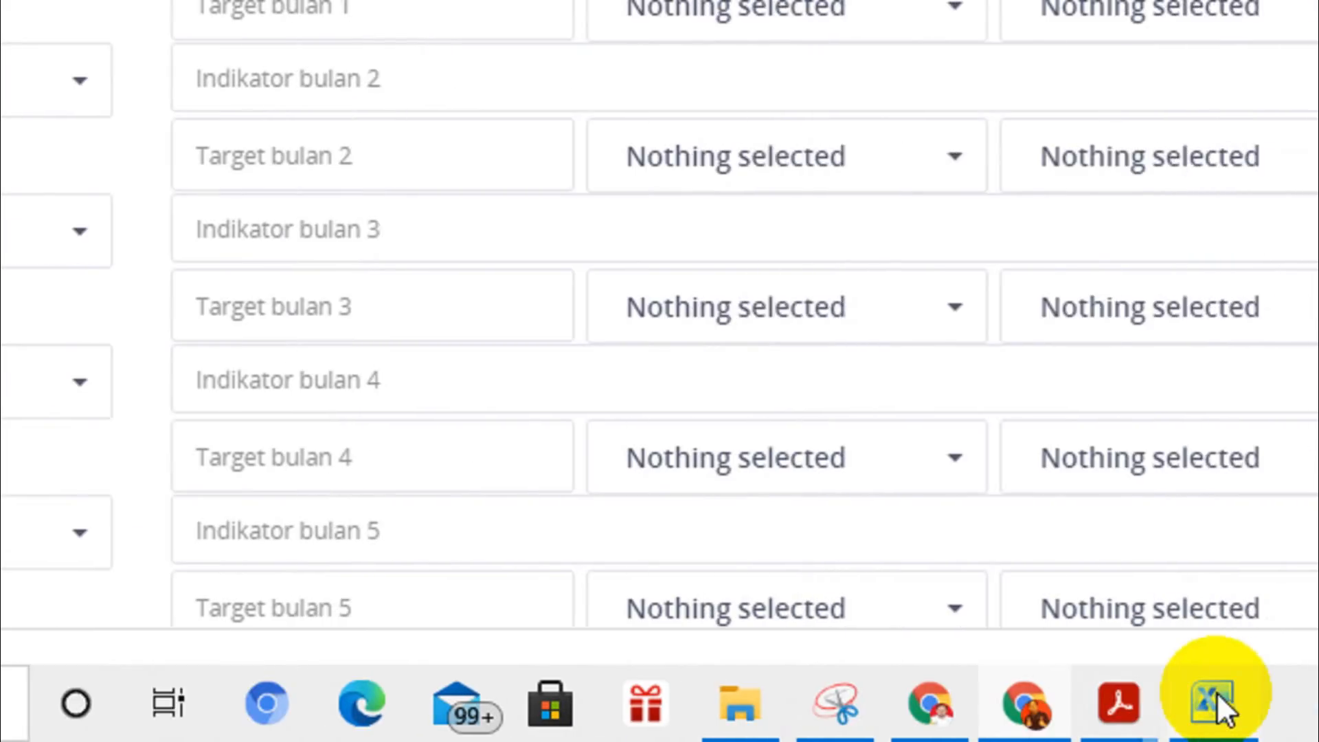
left_click(1215, 698)
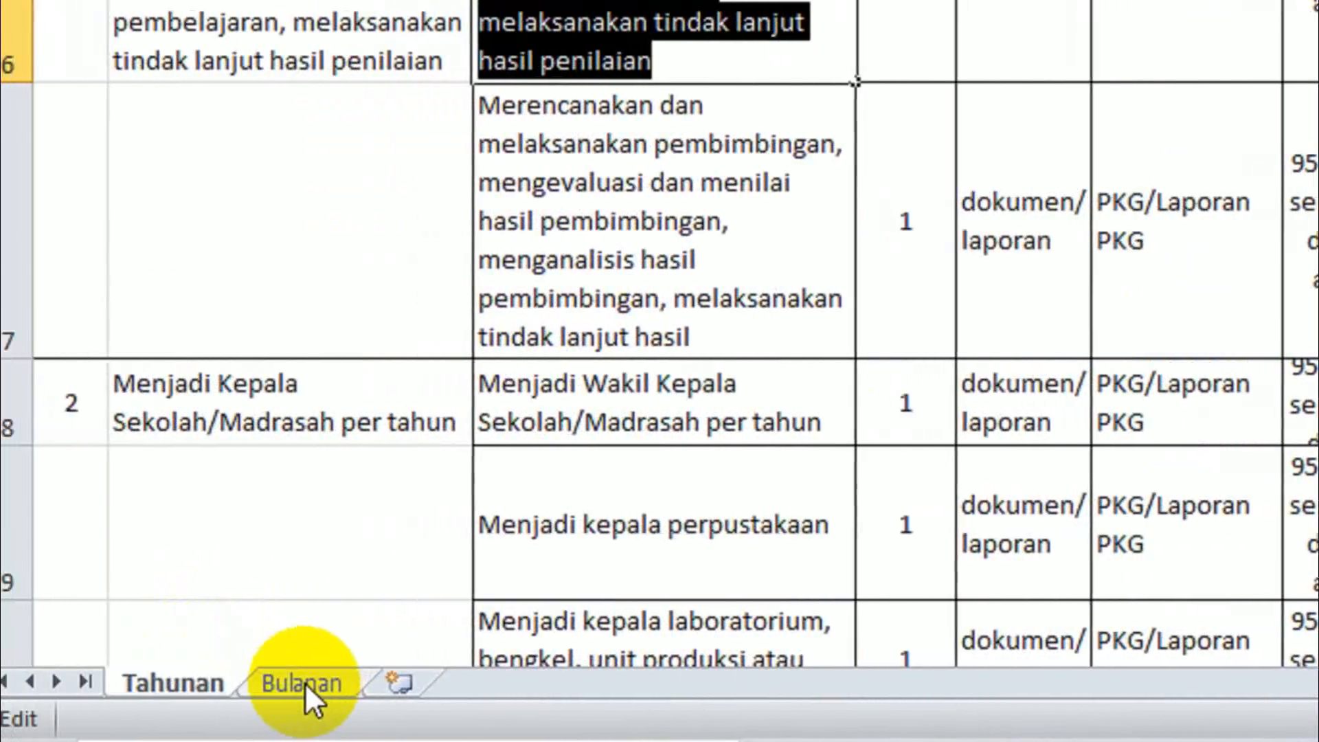
left_click(304, 682)
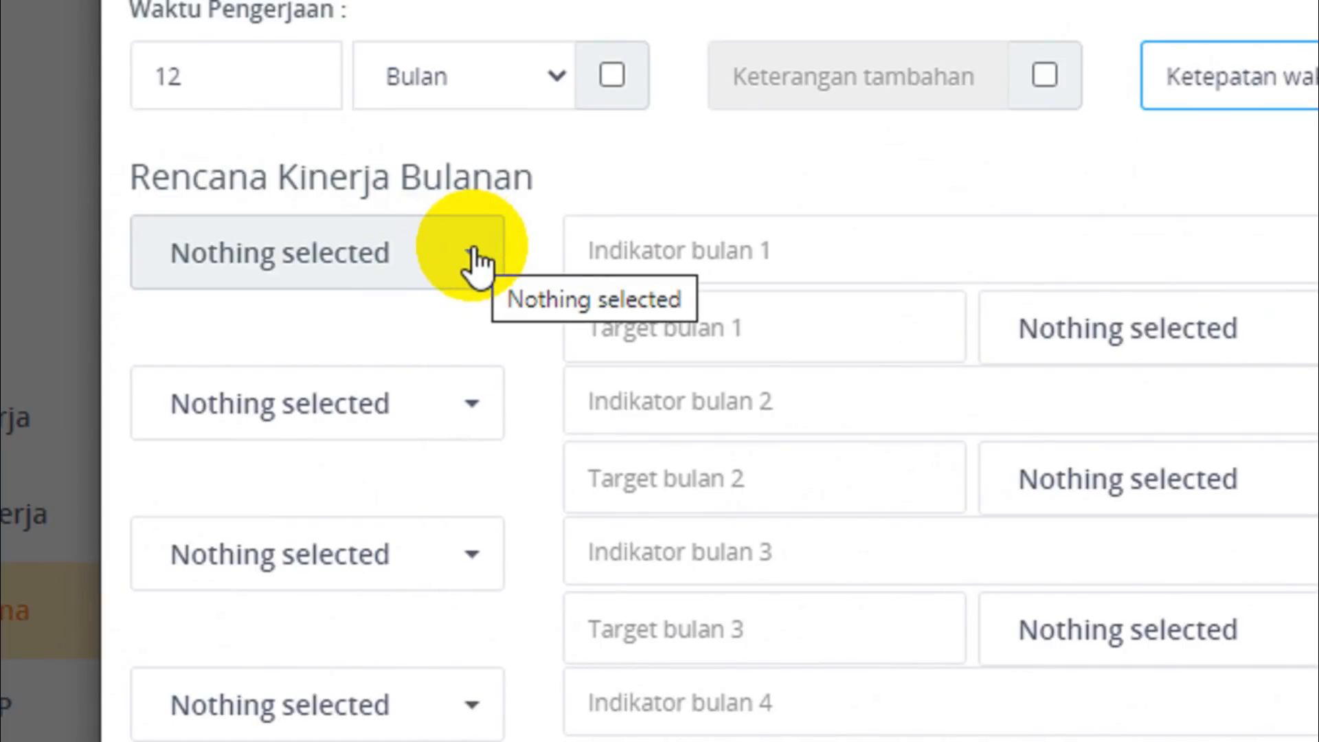
Assign the months Januari through Desember in order to the twelve rows of Rencana Kinerja Bulanan.
left_click(472, 263)
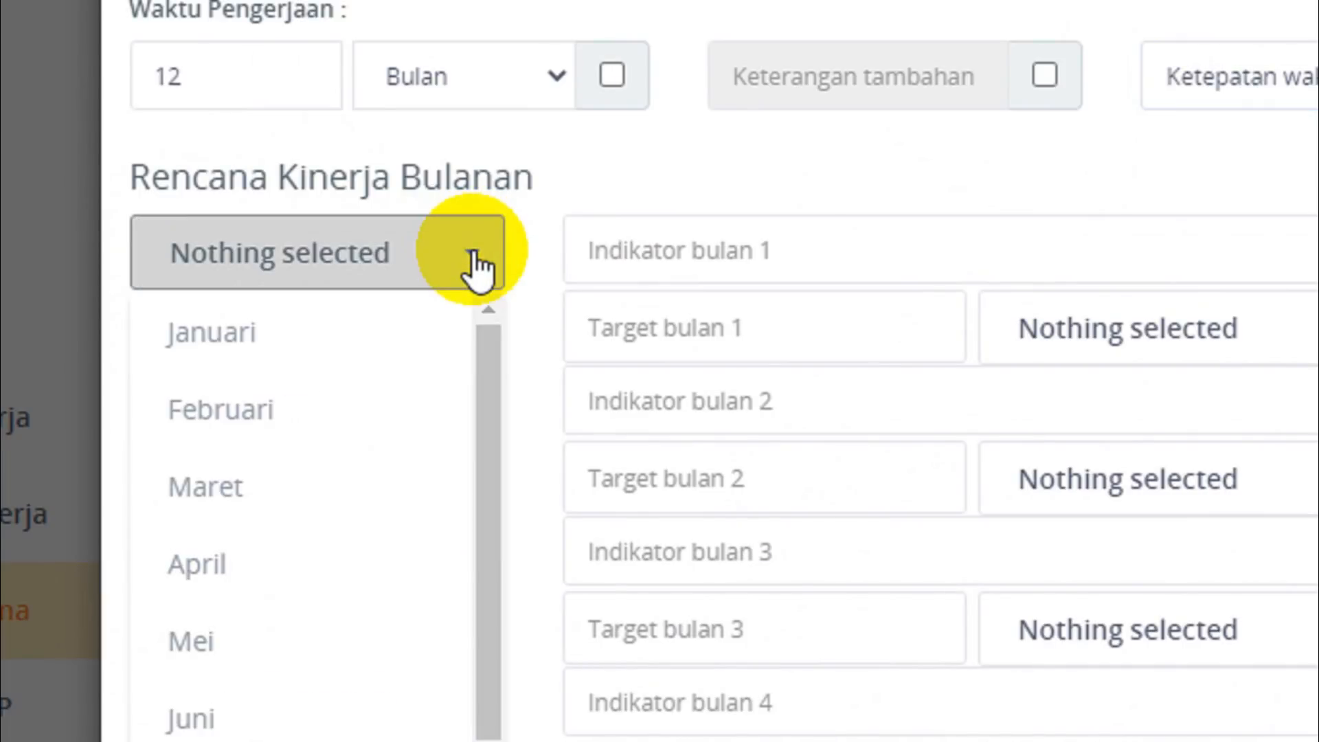
left_click(330, 336)
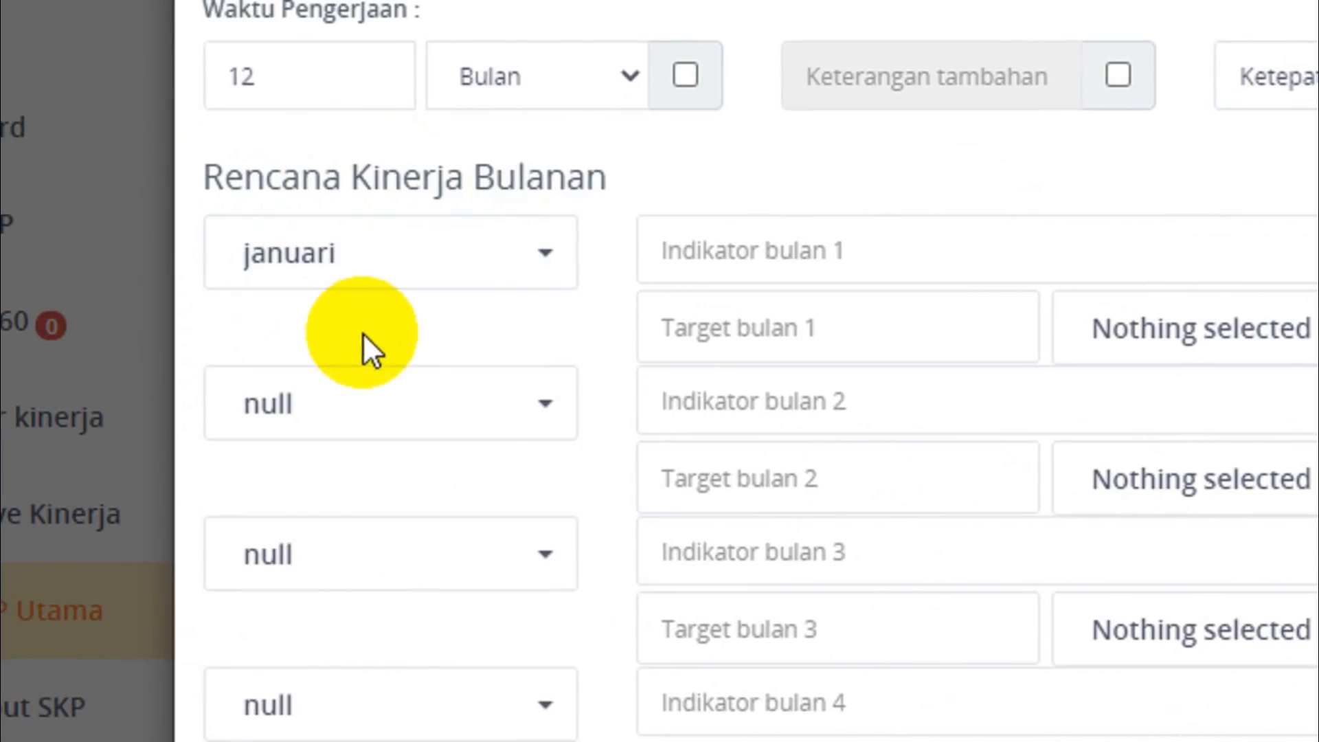
left_click(544, 411)
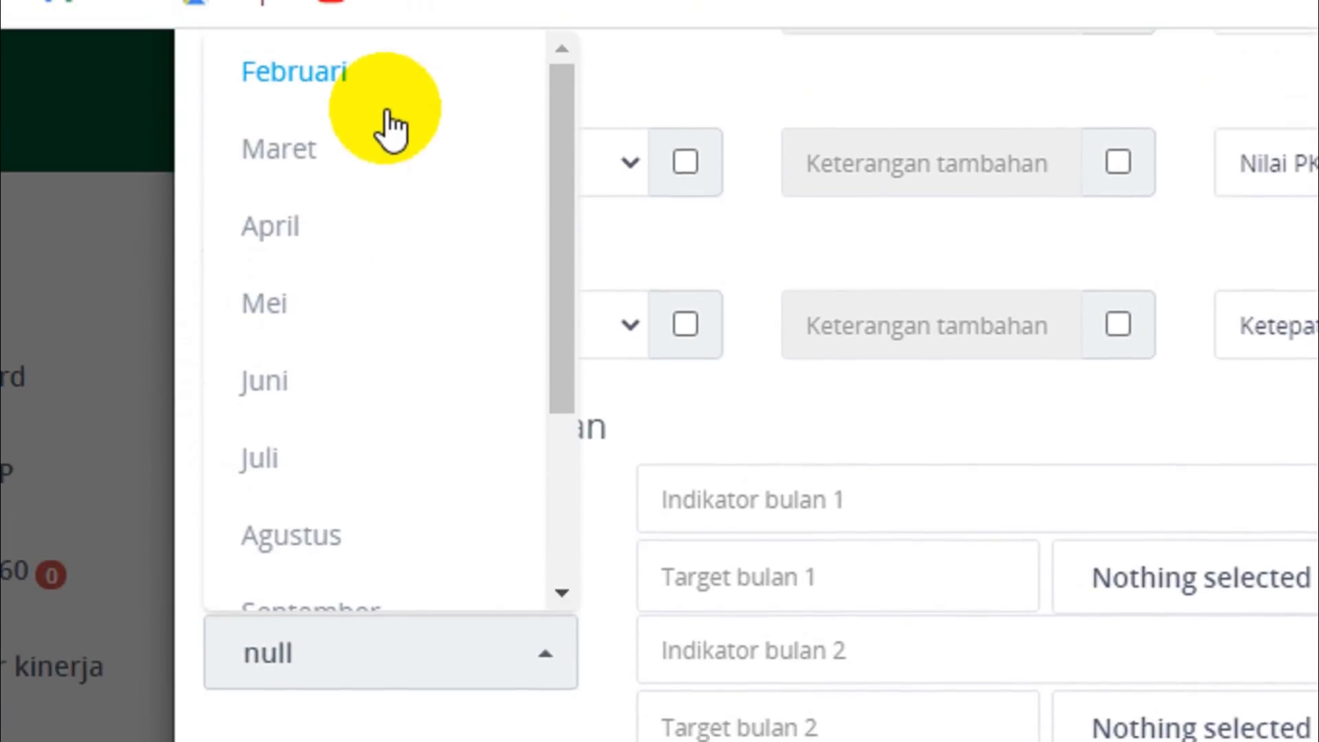
left_click(377, 192)
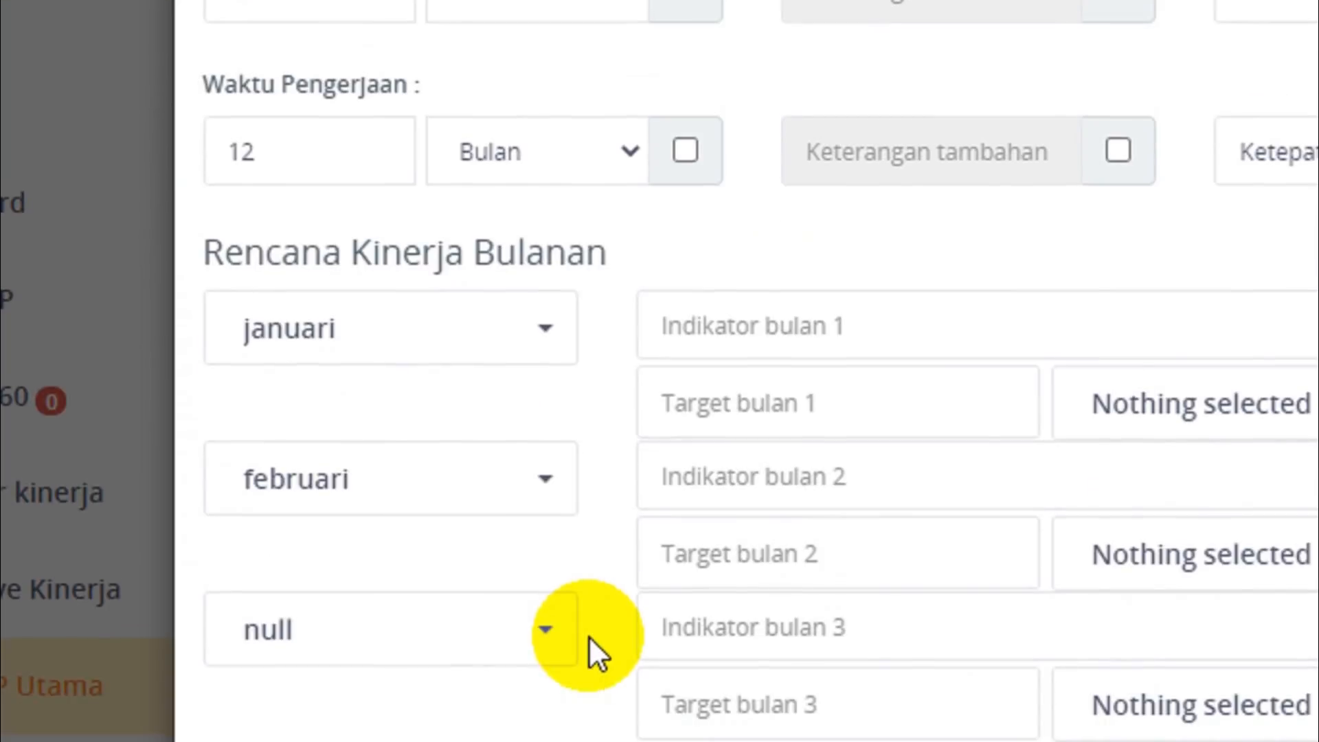
left_click(545, 574)
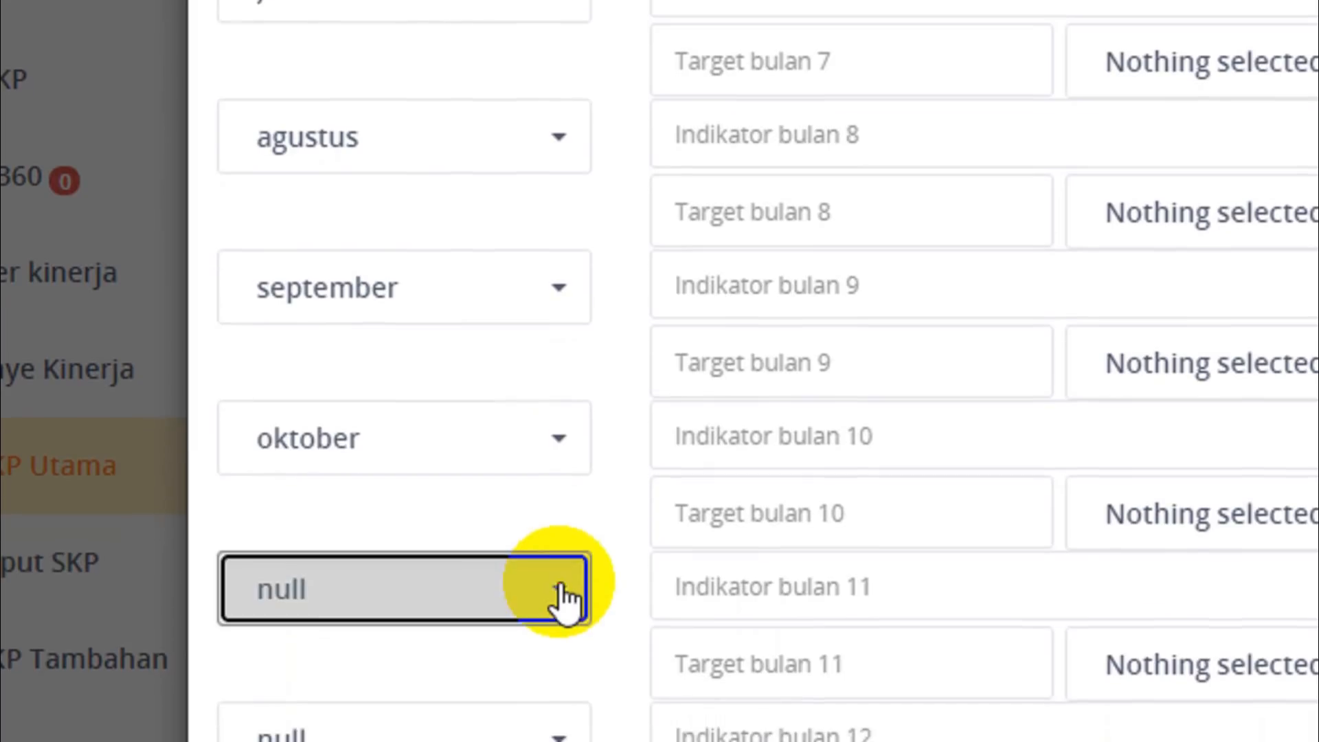
left_click(559, 596)
left_click(356, 412)
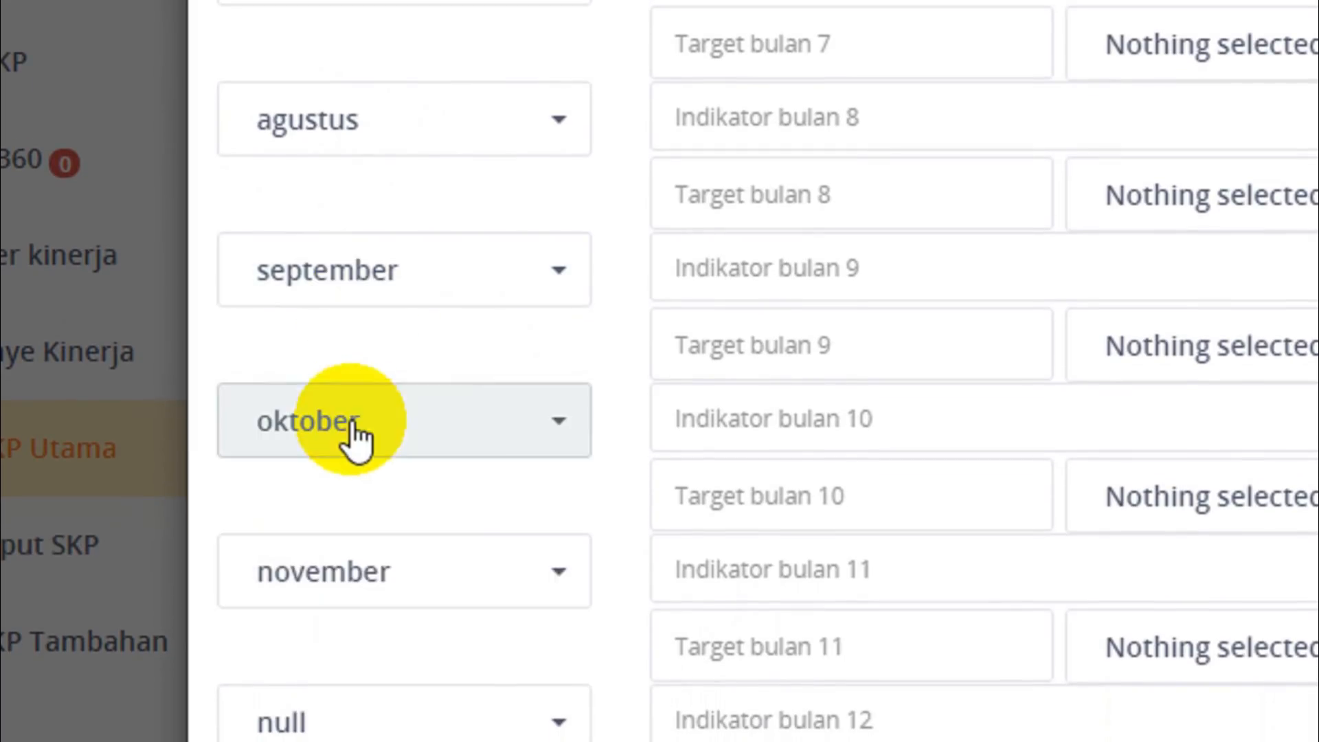
left_click(560, 728)
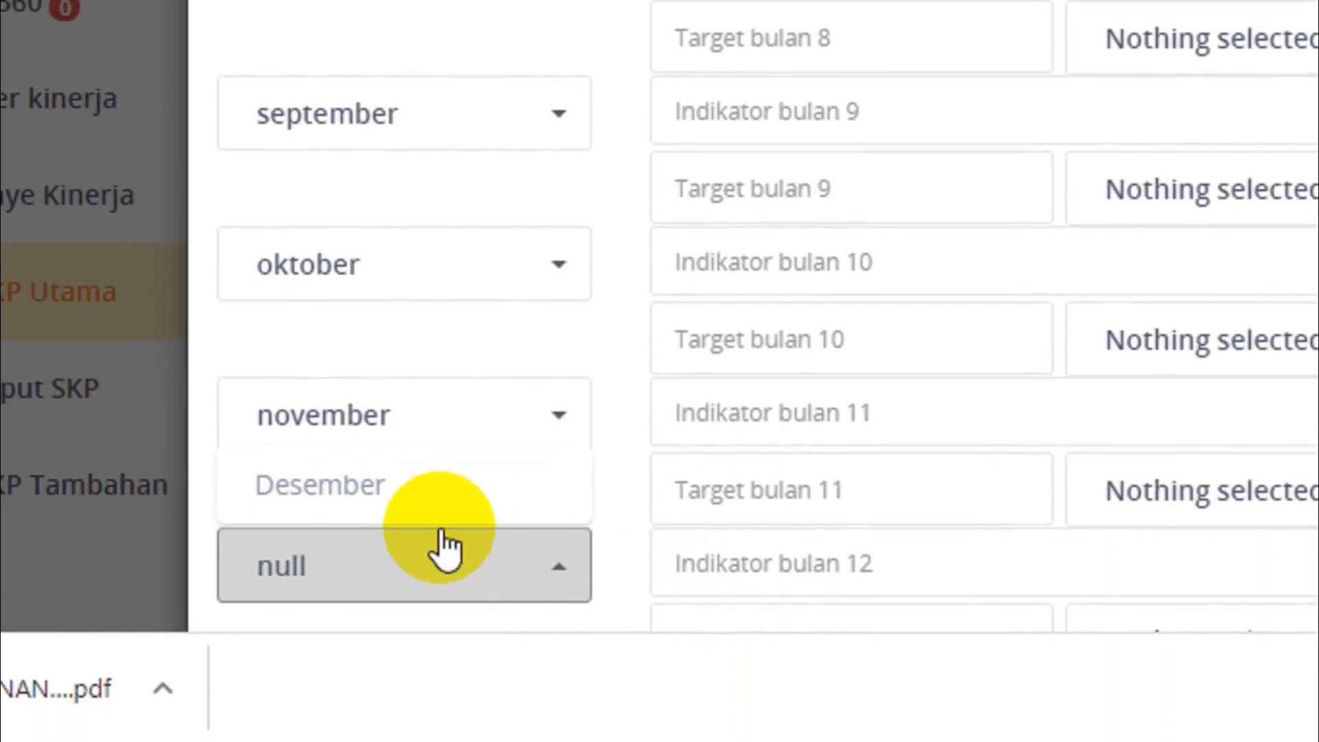
left_click(355, 481)
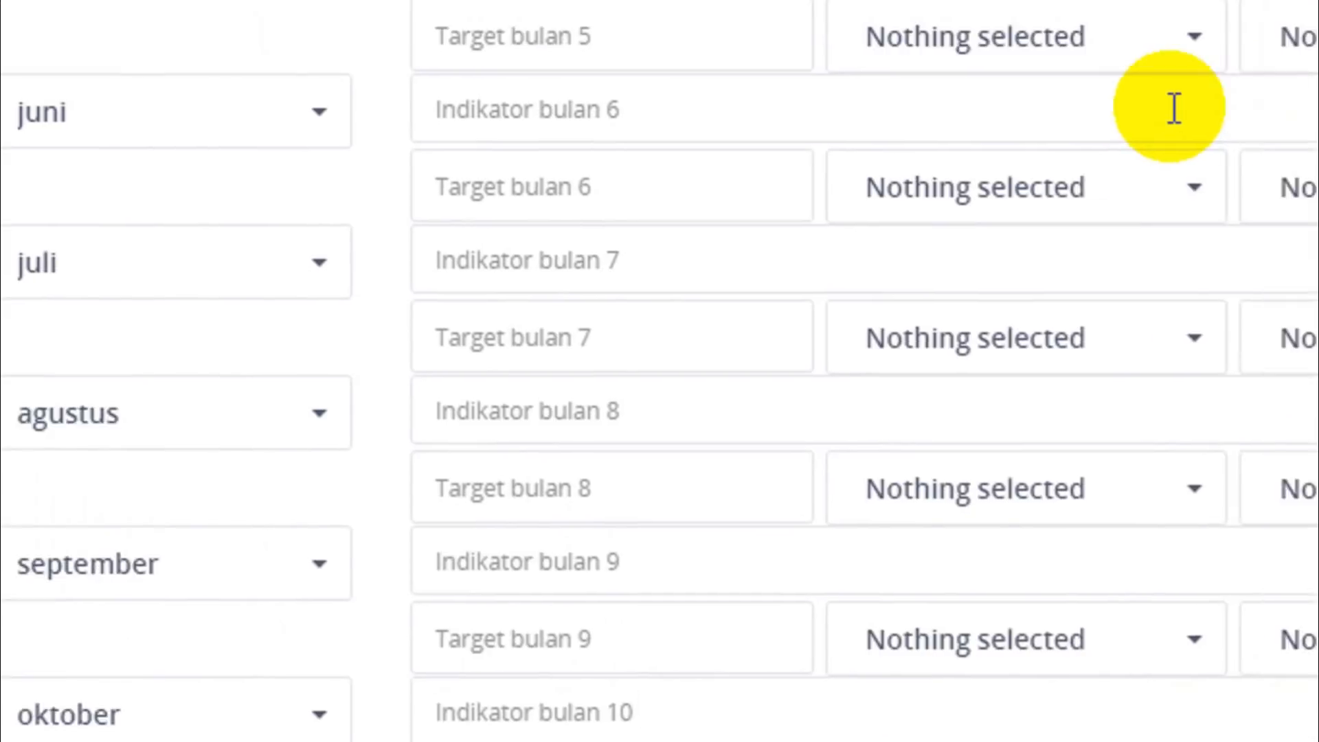
Copy the Januari indicator "Penyusunan Silabus dan Pelaksanaan Pembelajaran" from the Excel workbook into the januari indicator of Rencana Kinerja Bulanan.
left_click_drag(1295, 631, 1259, 252)
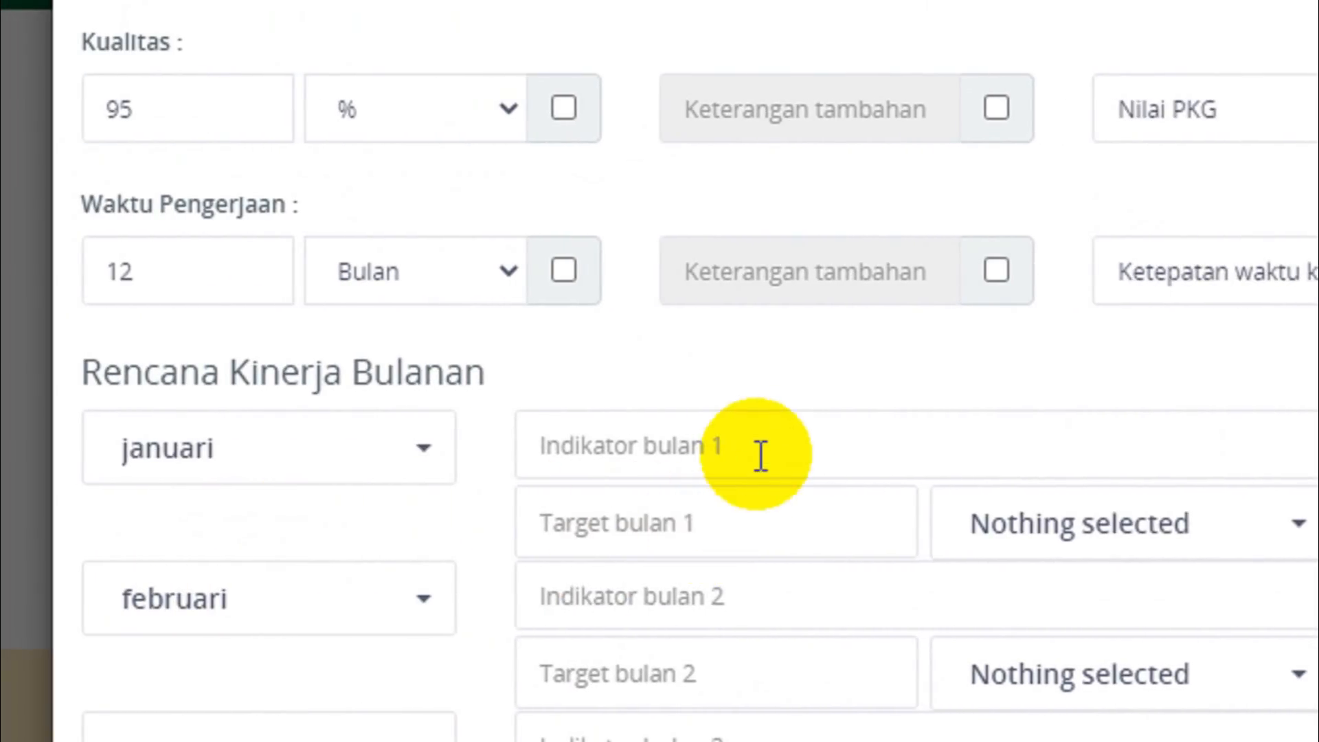
left_click(793, 438)
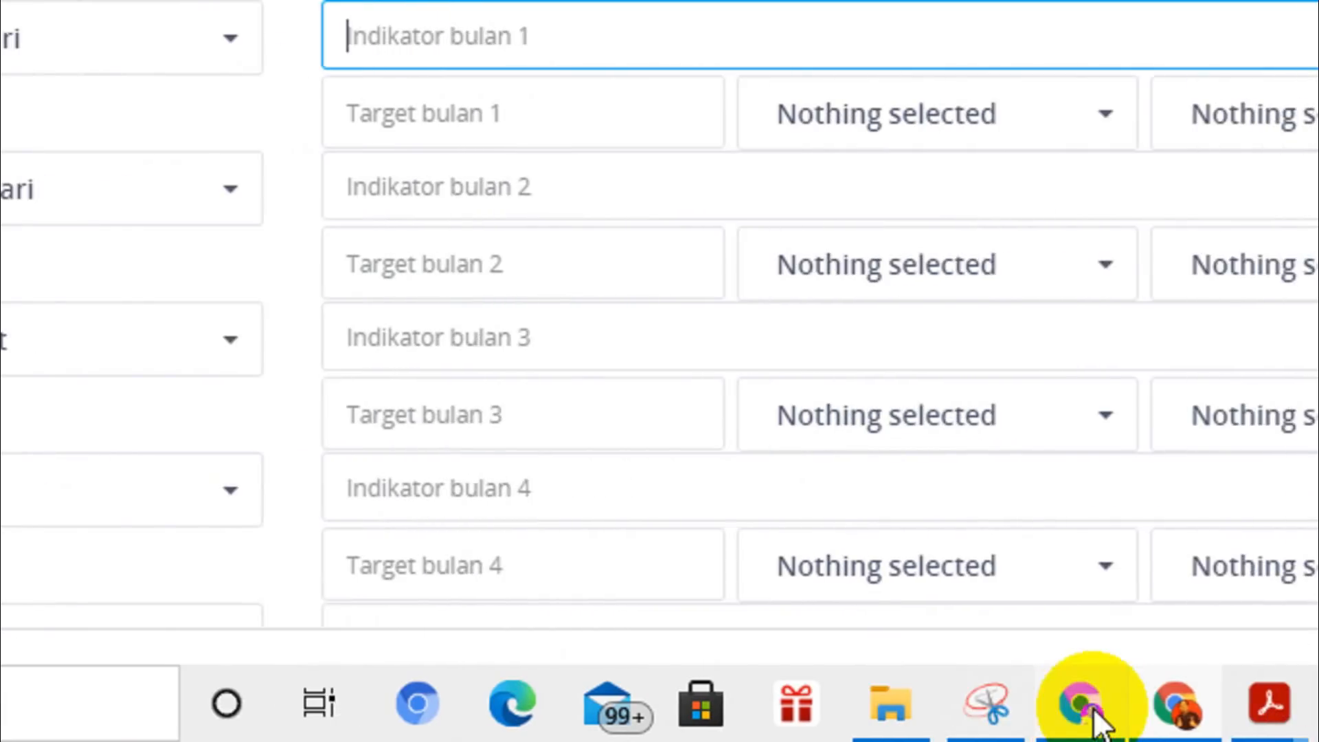
left_click(1134, 700)
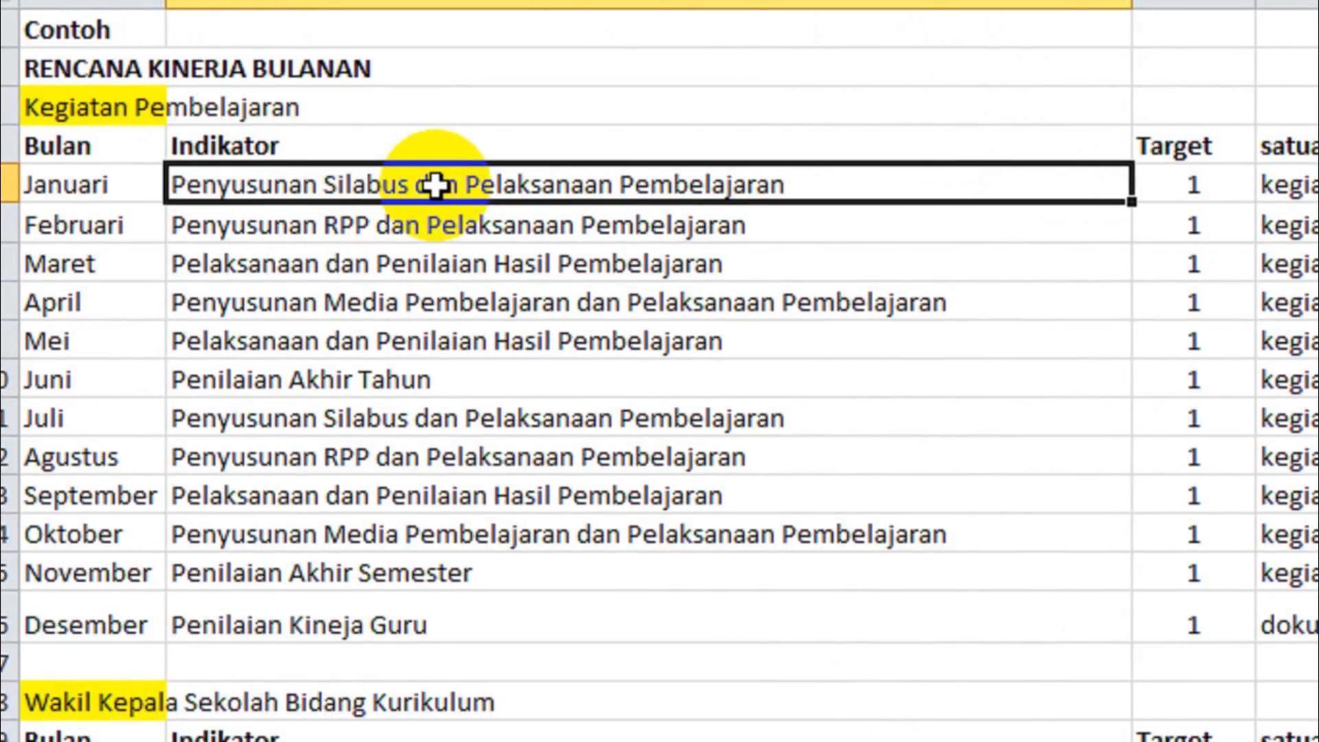
key("ctrl+c")
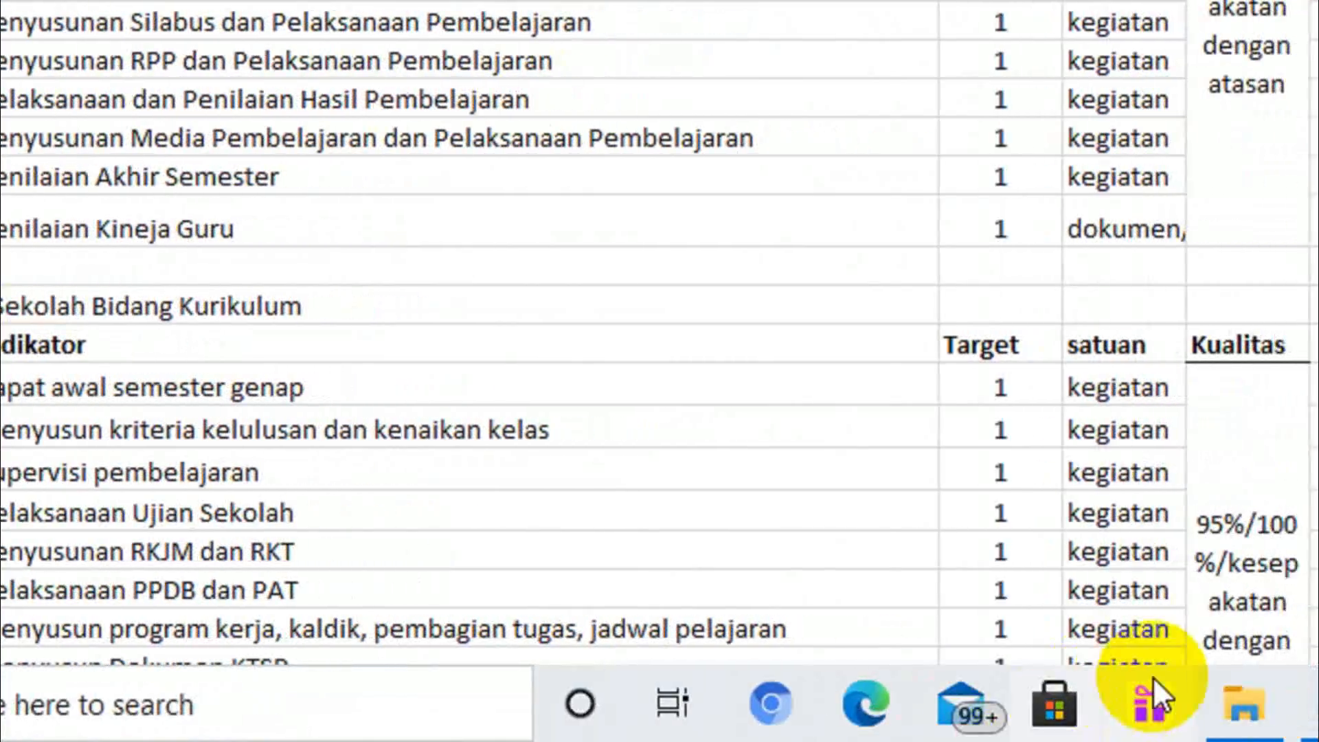
left_click(1024, 697)
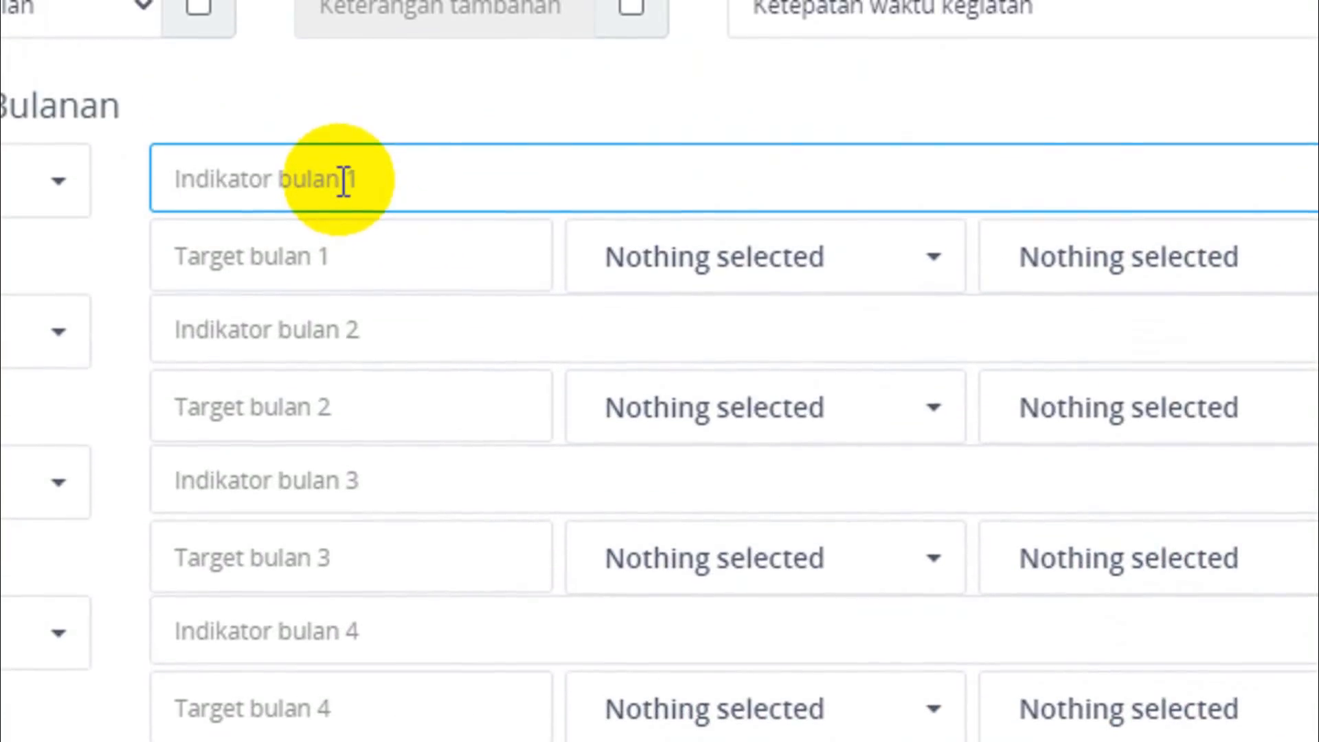
key("ctrl+v")
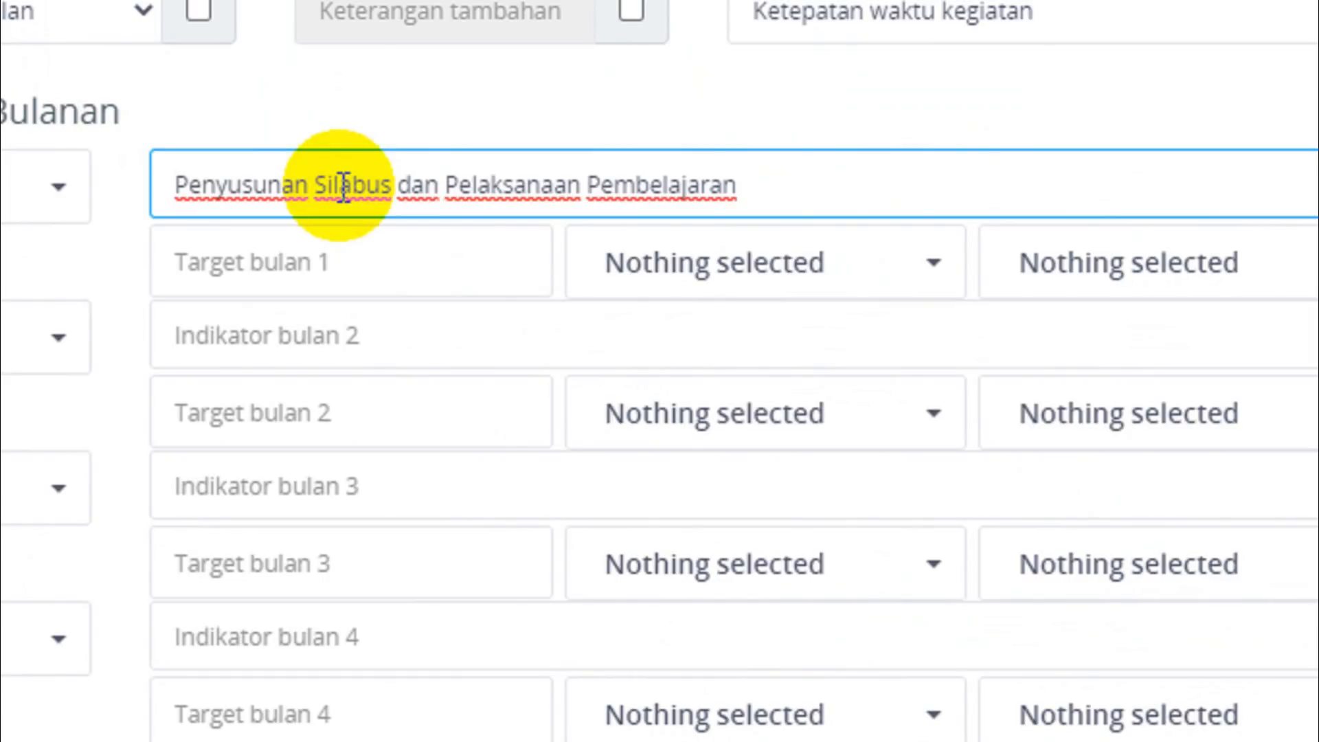
Set the januari target to 1 with kegiatan as its unit and 95% as its quality.
left_click(333, 262)
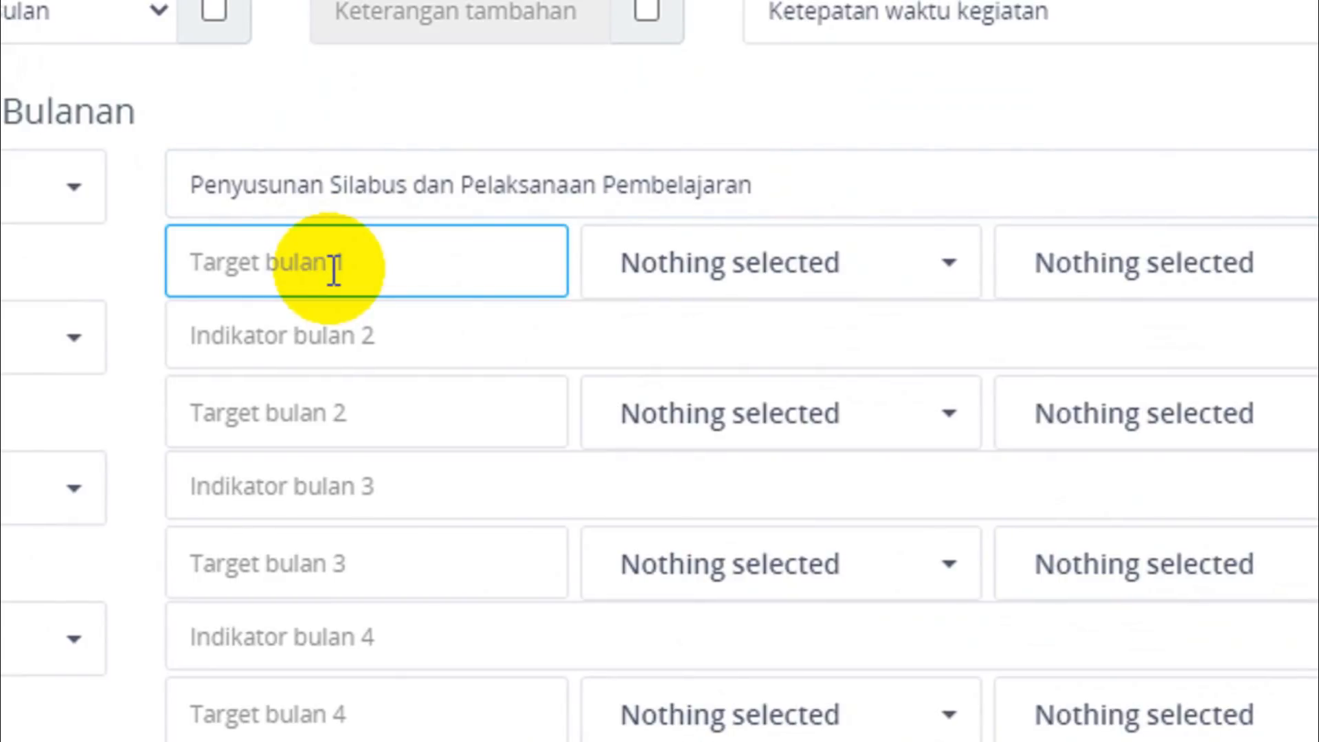
left_click(957, 267)
scroll(604, 206, "up", 1)
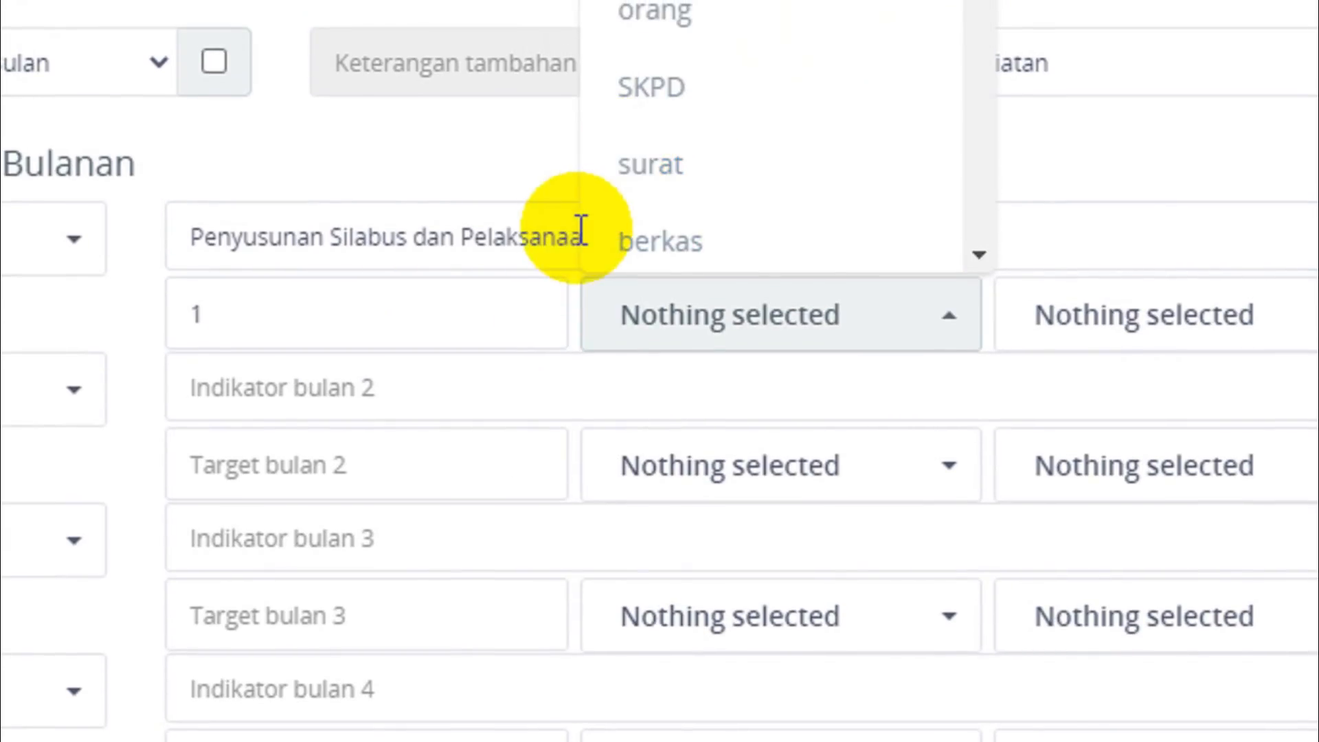
scroll(618, 206, "up", 2)
left_click(703, 116)
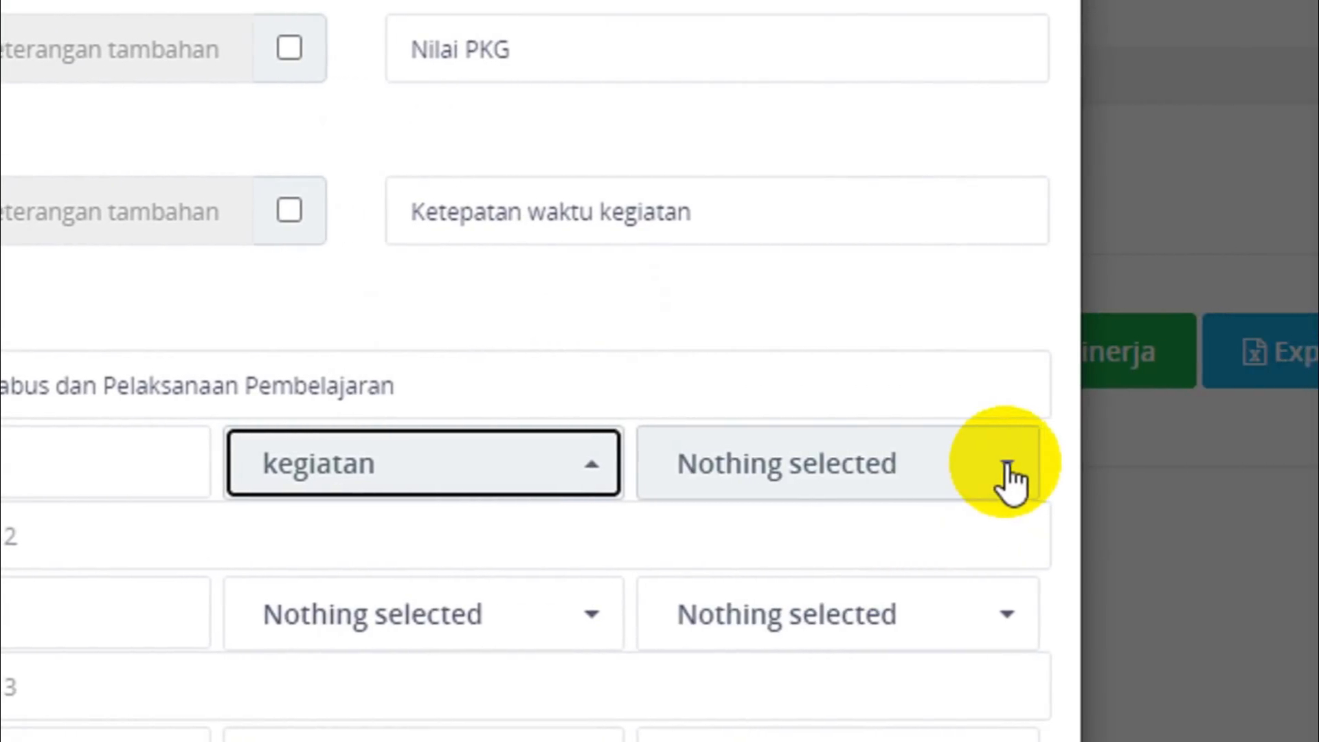
left_click(1300, 530)
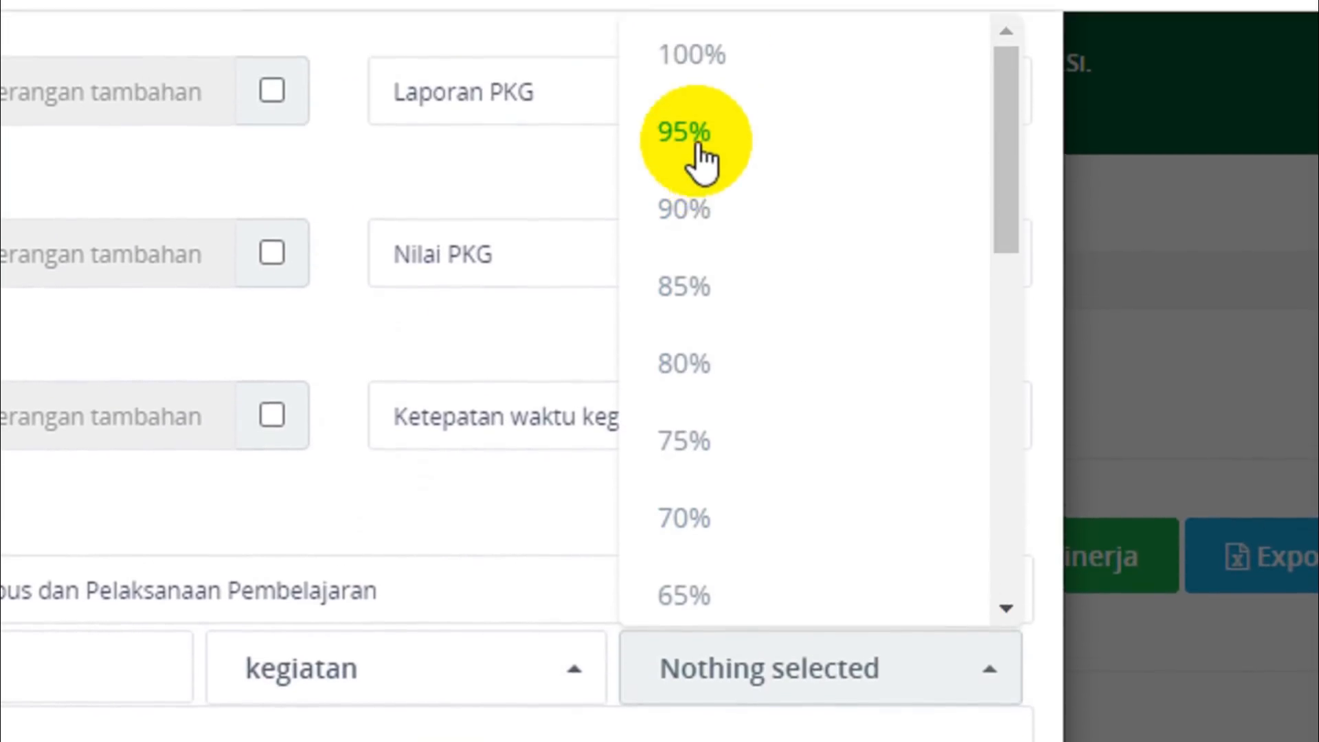
left_click(694, 141)
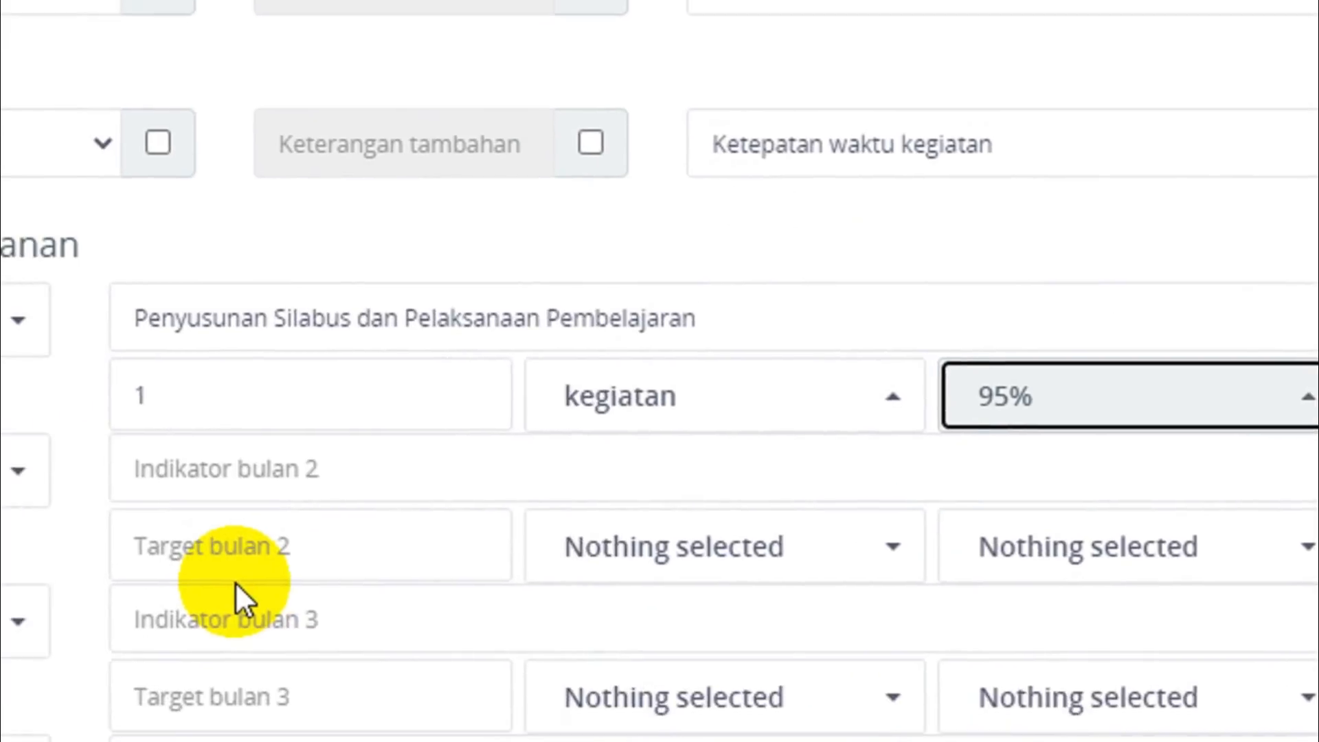
Copy the Februari indicator "Penyusunan RPP dan Pelaksanaan Pembelajaran" from the Excel workbook into the februari indicator of the monthly plan.
left_click(1042, 704)
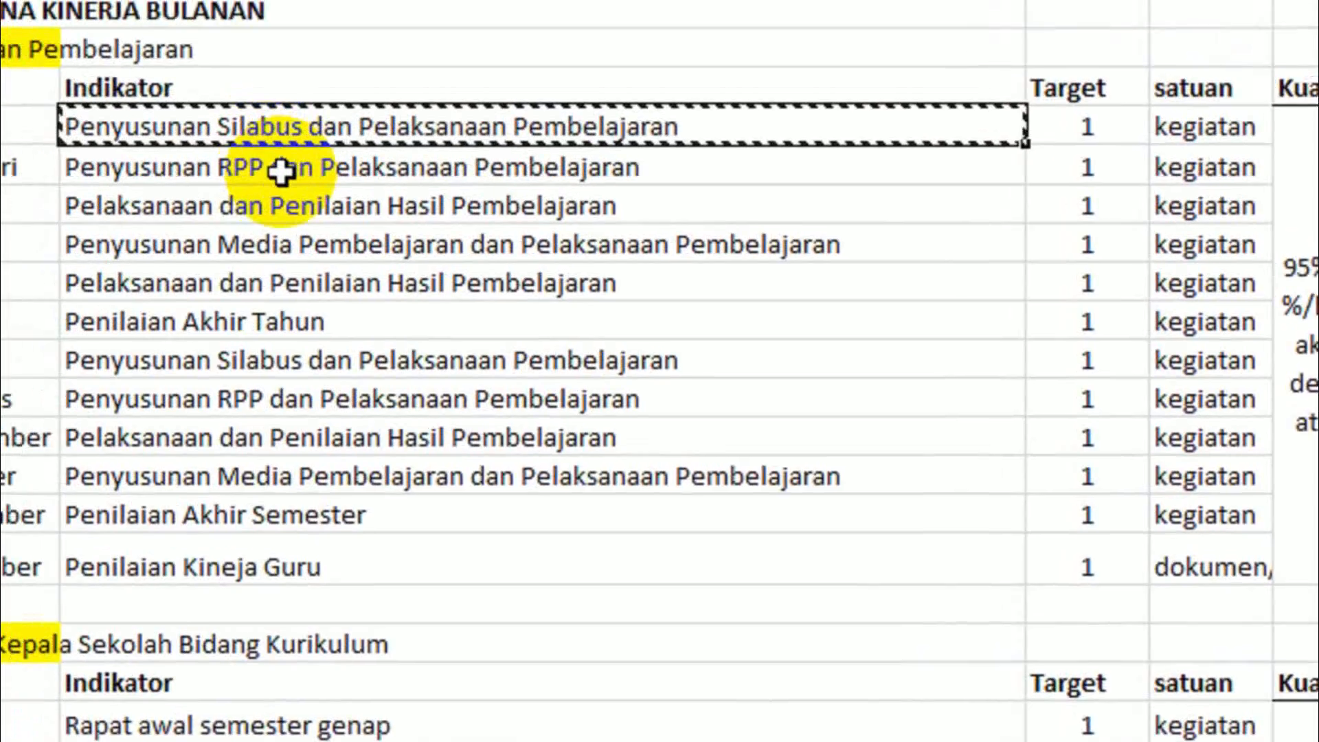
left_click(180, 94)
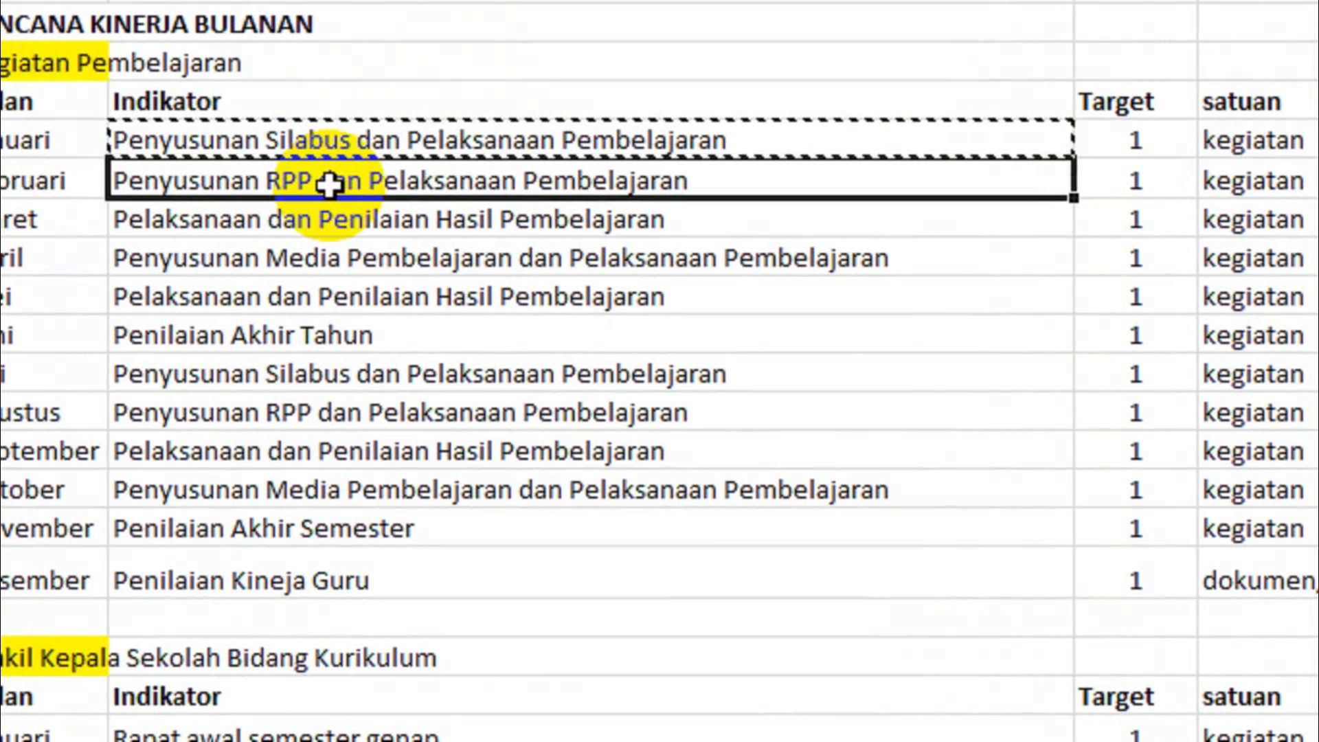
key("ctrl+c")
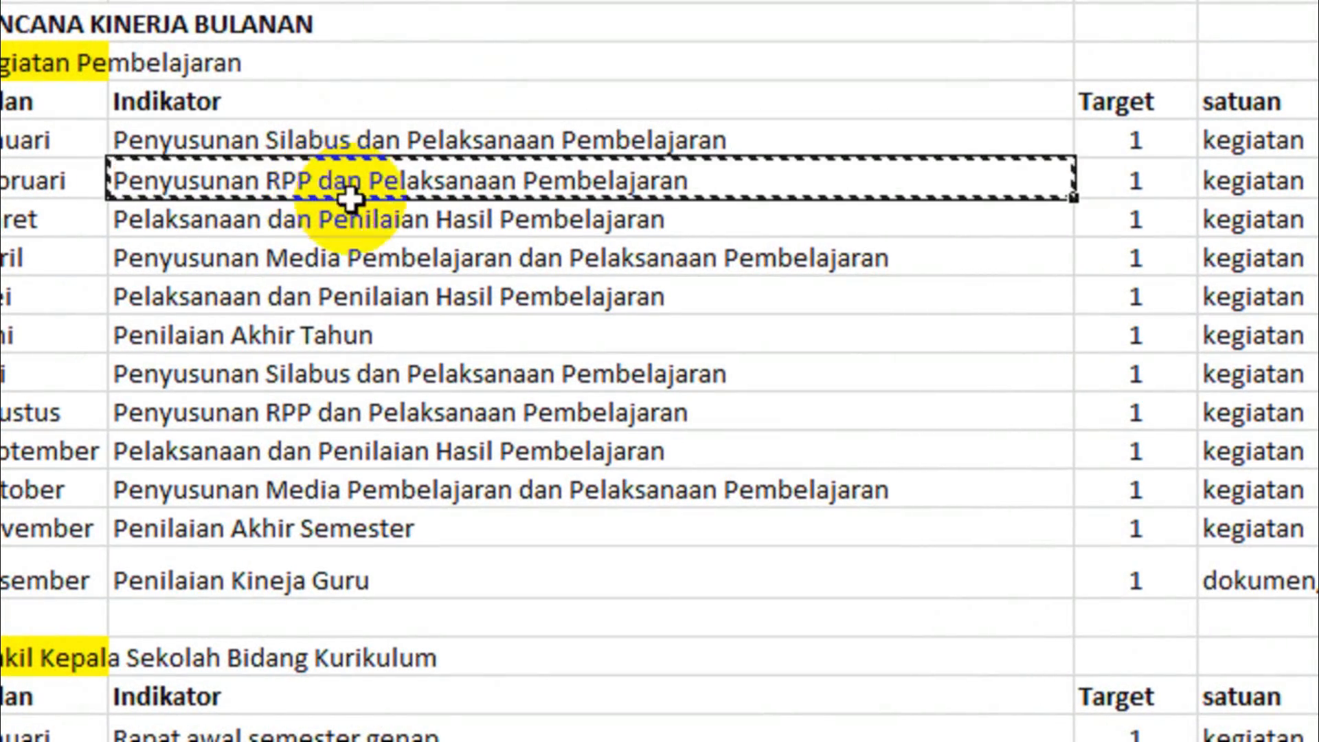
left_click(1086, 703)
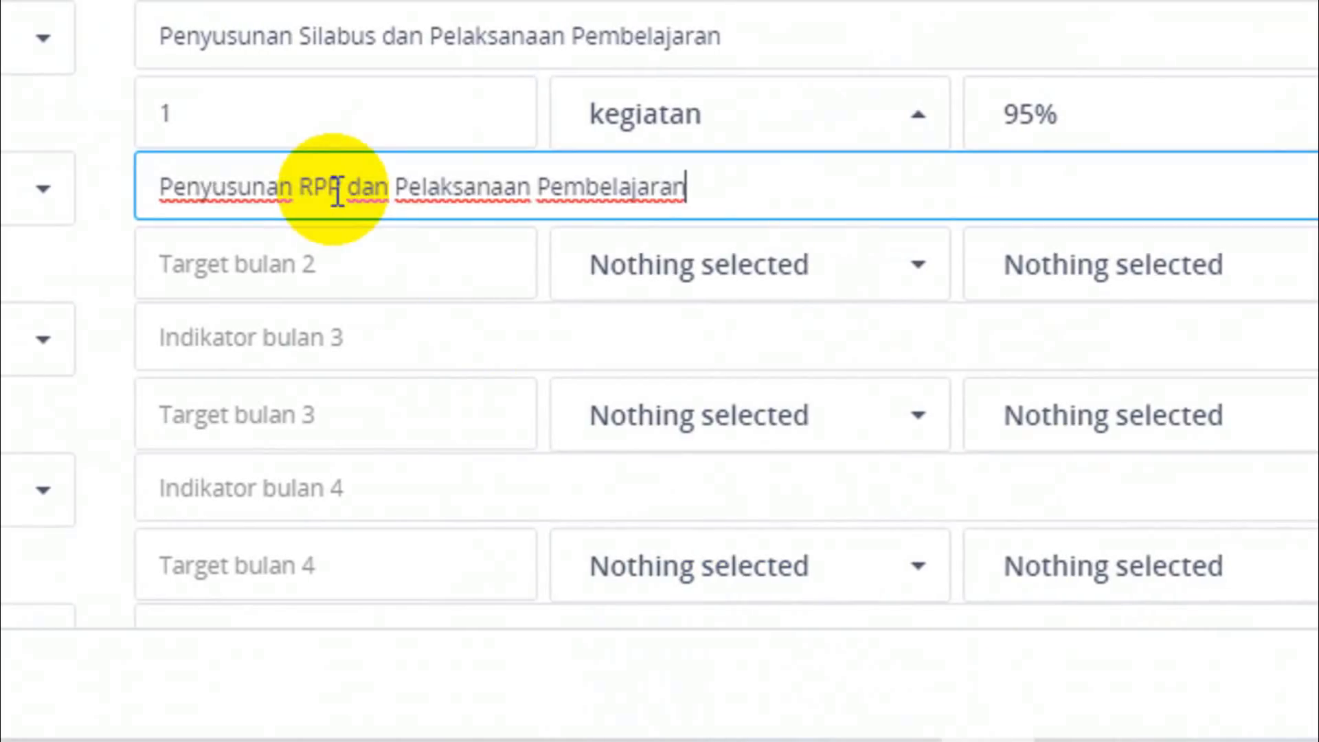
Set the februari target to 1 with kegiatan as its unit and 95% as its quality.
left_click(238, 264)
type("1")
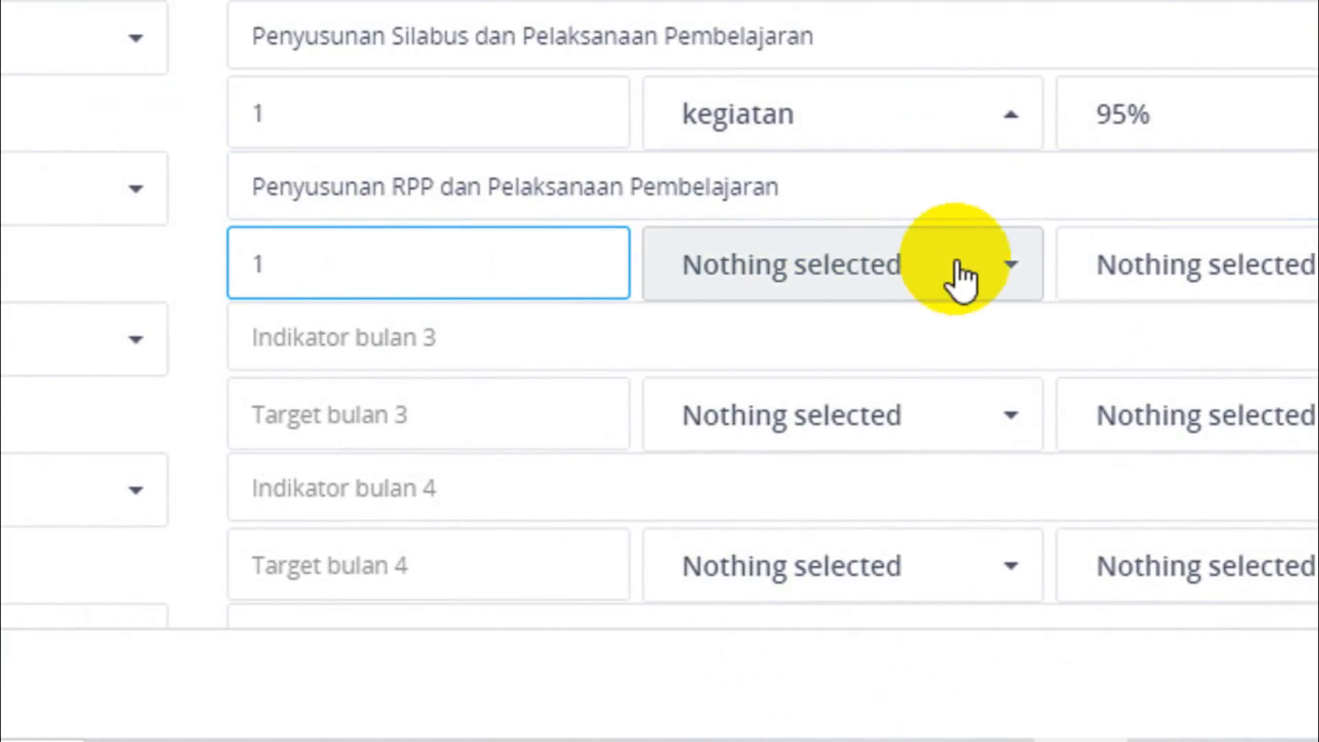
left_click(1013, 264)
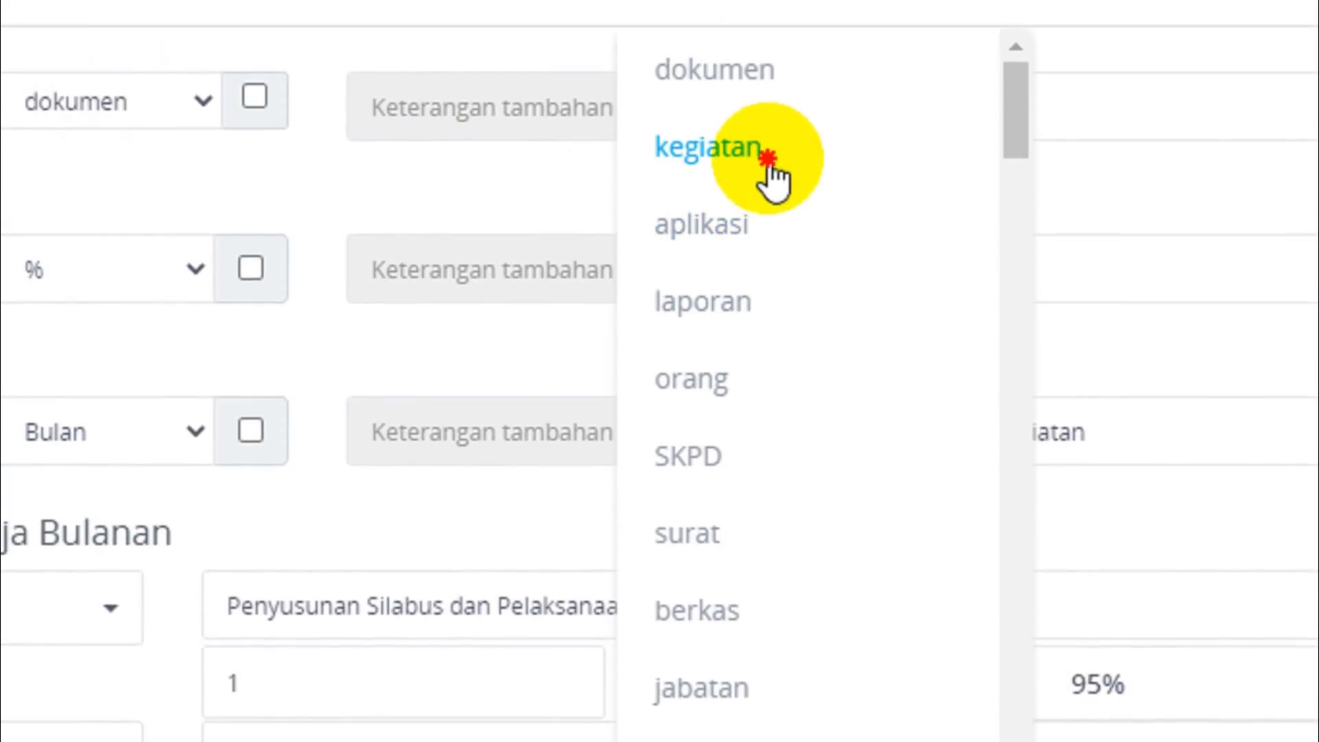
left_click(771, 90)
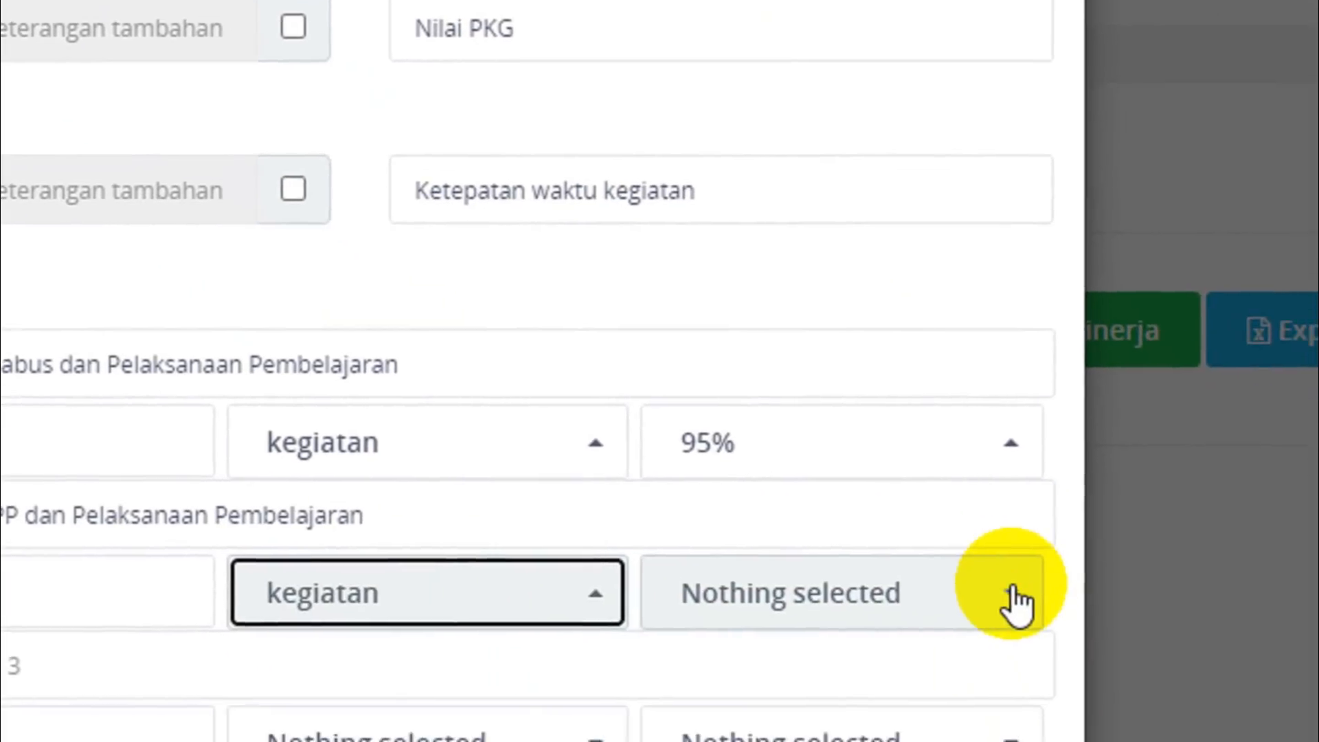
left_click(1015, 596)
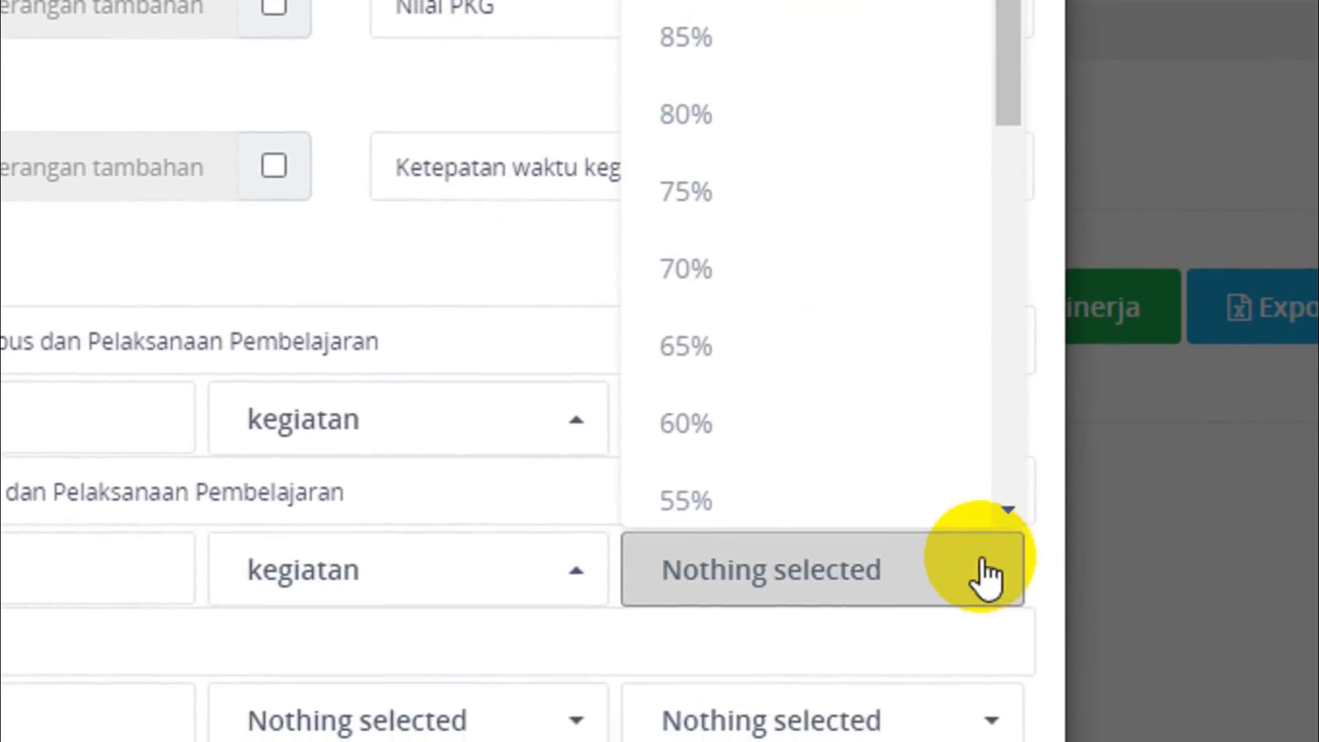
left_click(670, 160)
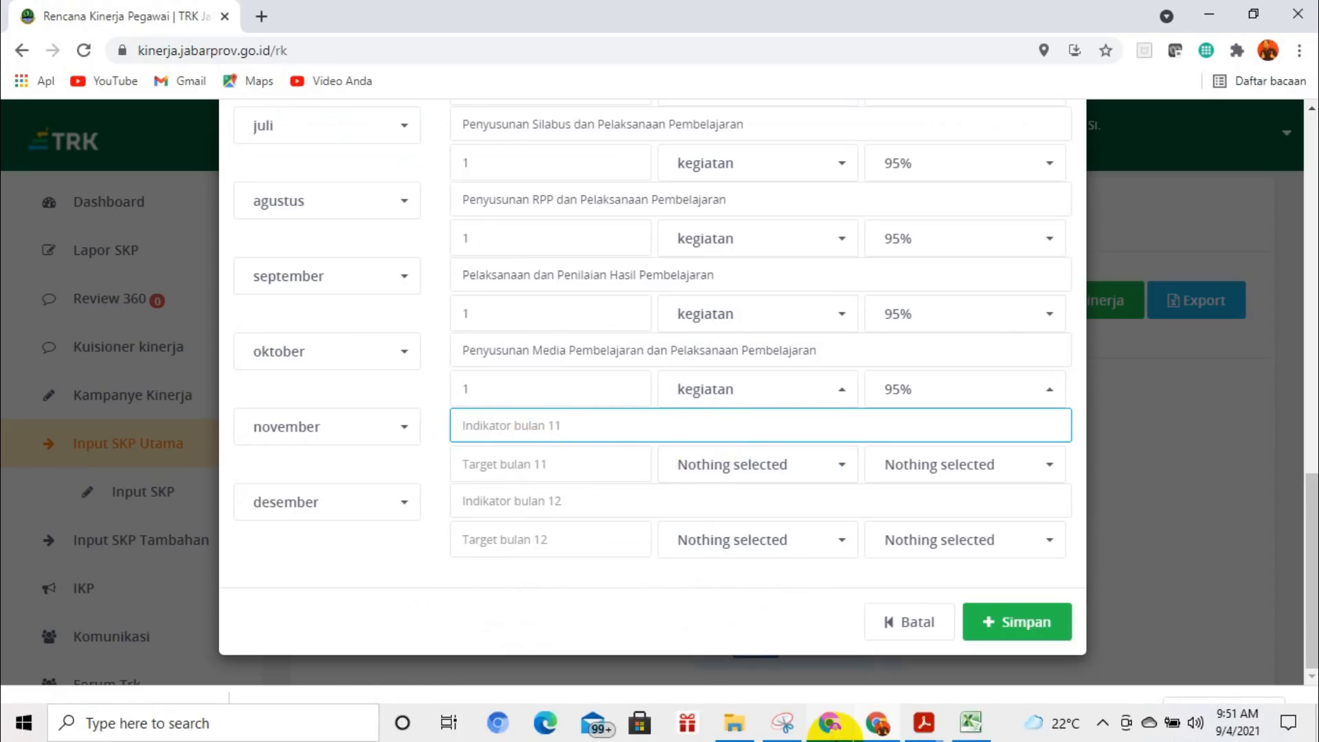
Copy the November indicator "Pelaksanaan dan Penilaian Hasil Pembelajaran" from the Excel workbook into the november indicator of the monthly plan.
left_click(973, 723)
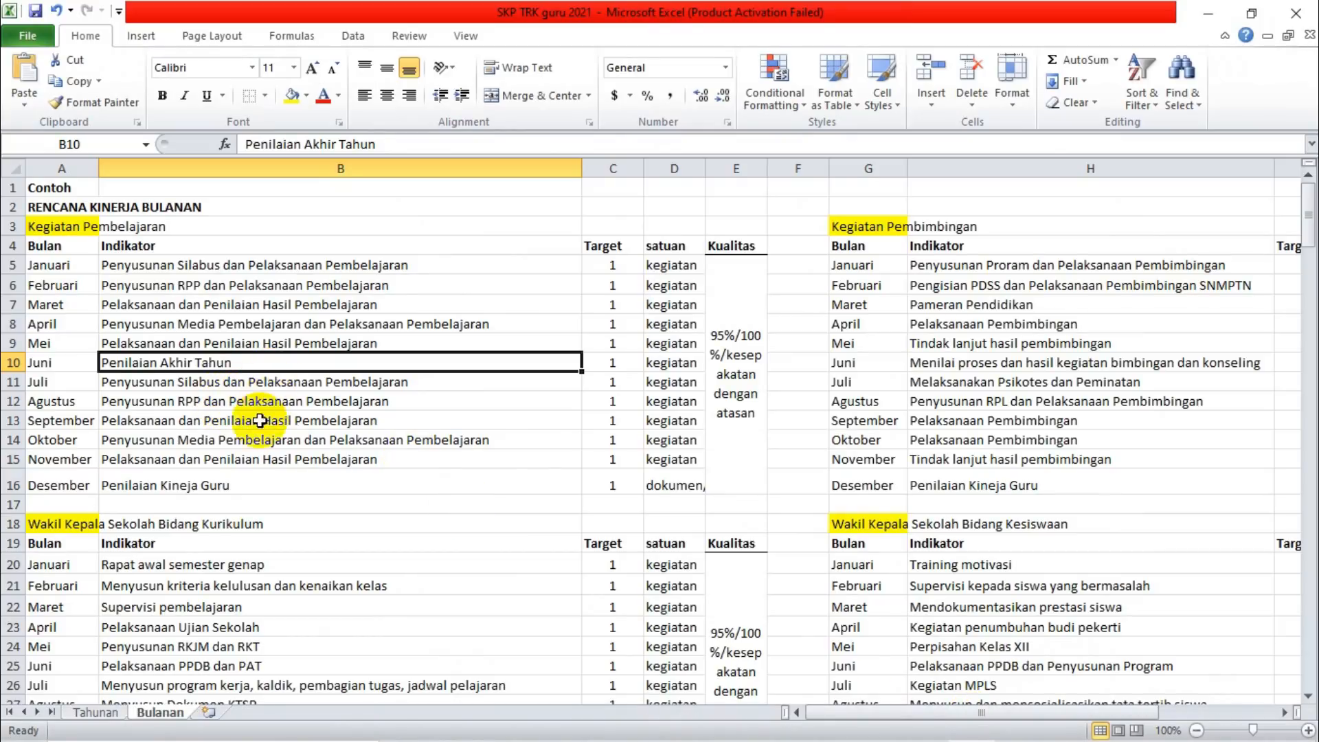
left_click(223, 459)
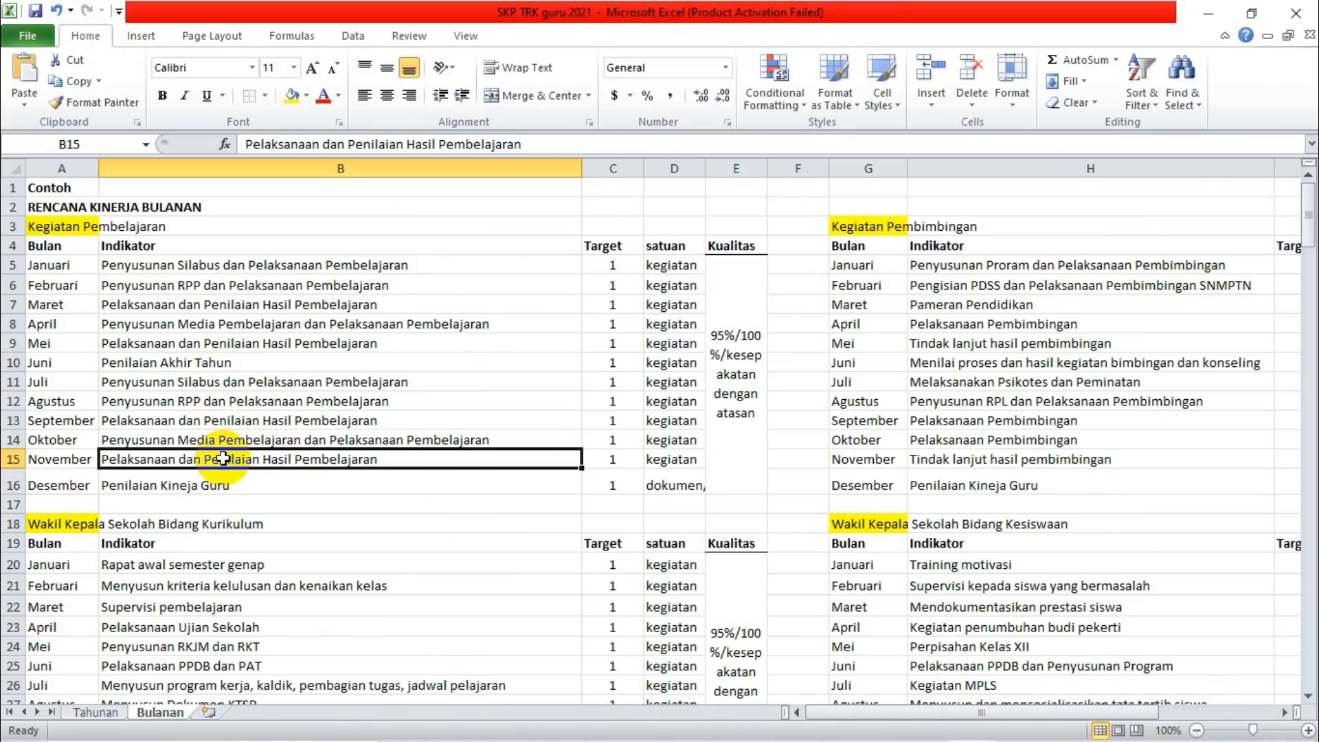
key("ctrl+c")
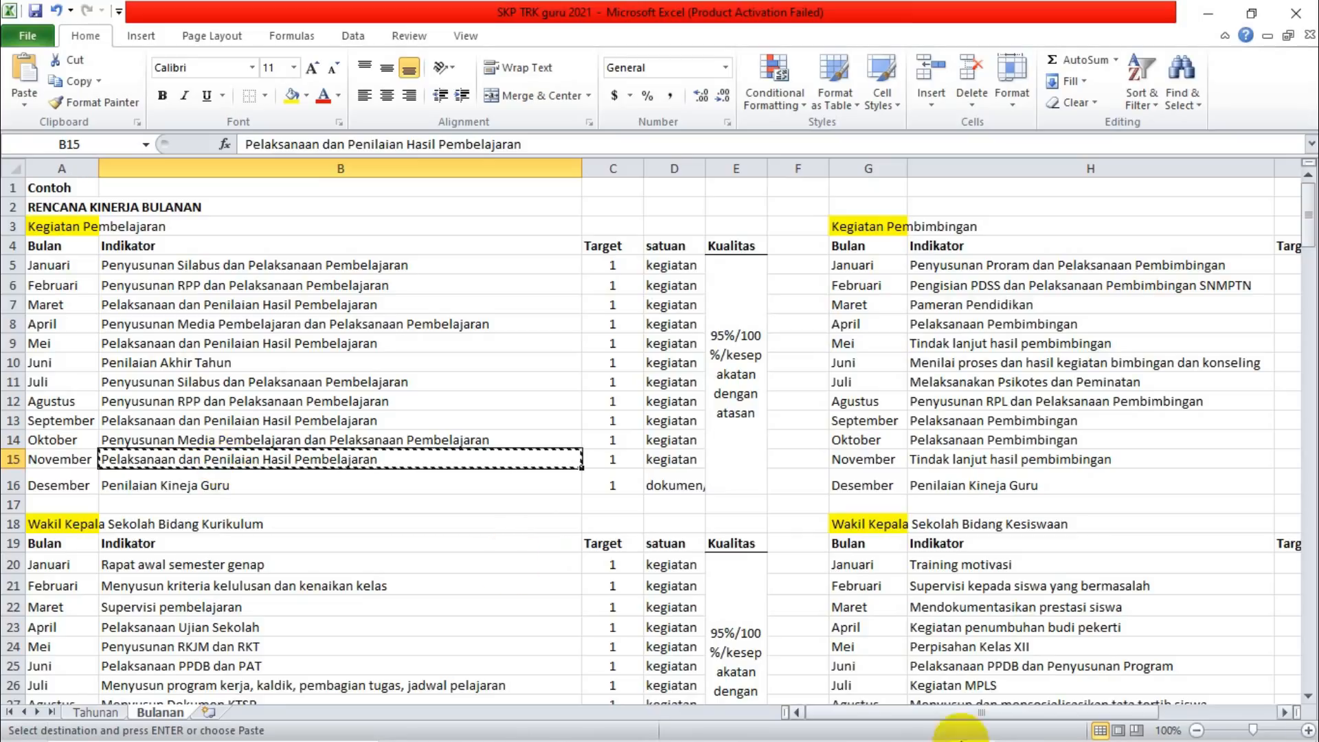
mouse_move(962, 732)
left_click(878, 723)
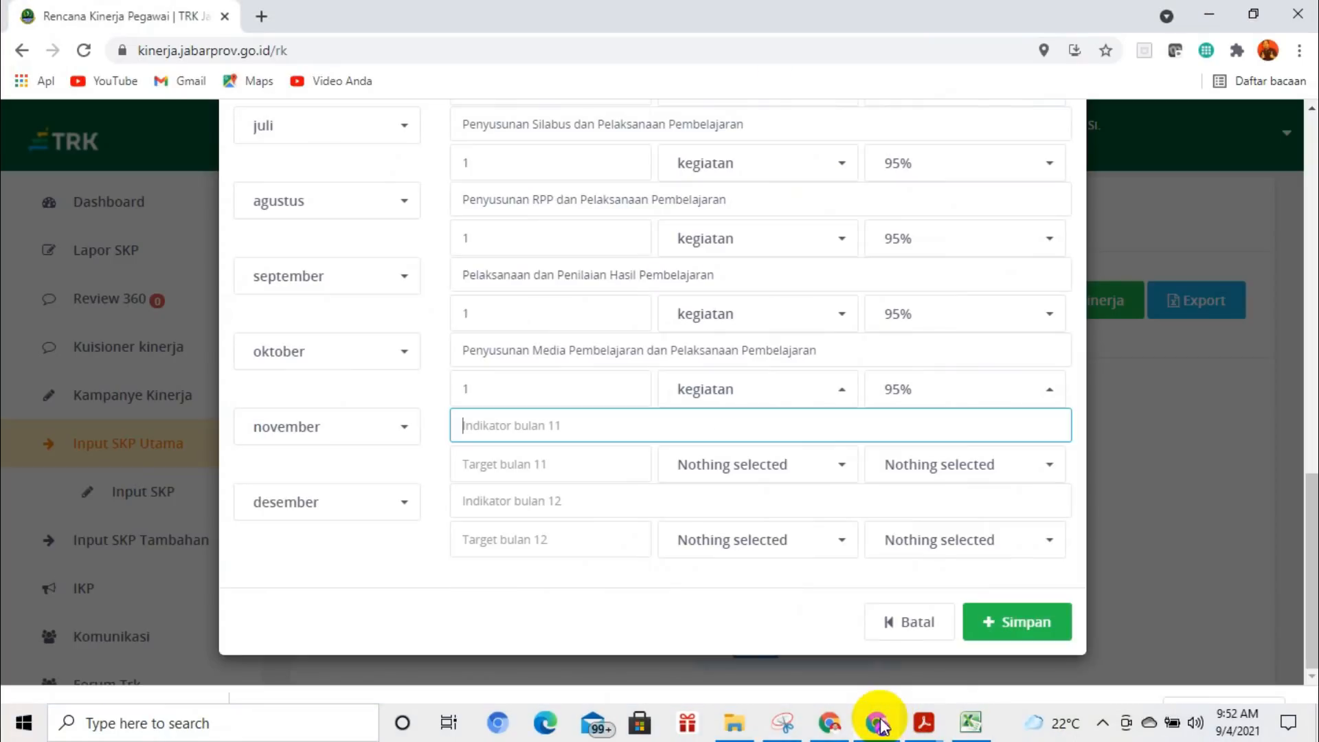
Set the november target to 1 with kegiatan as its unit and 95% as its quality.
left_click(499, 465)
type("1")
left_click(695, 464)
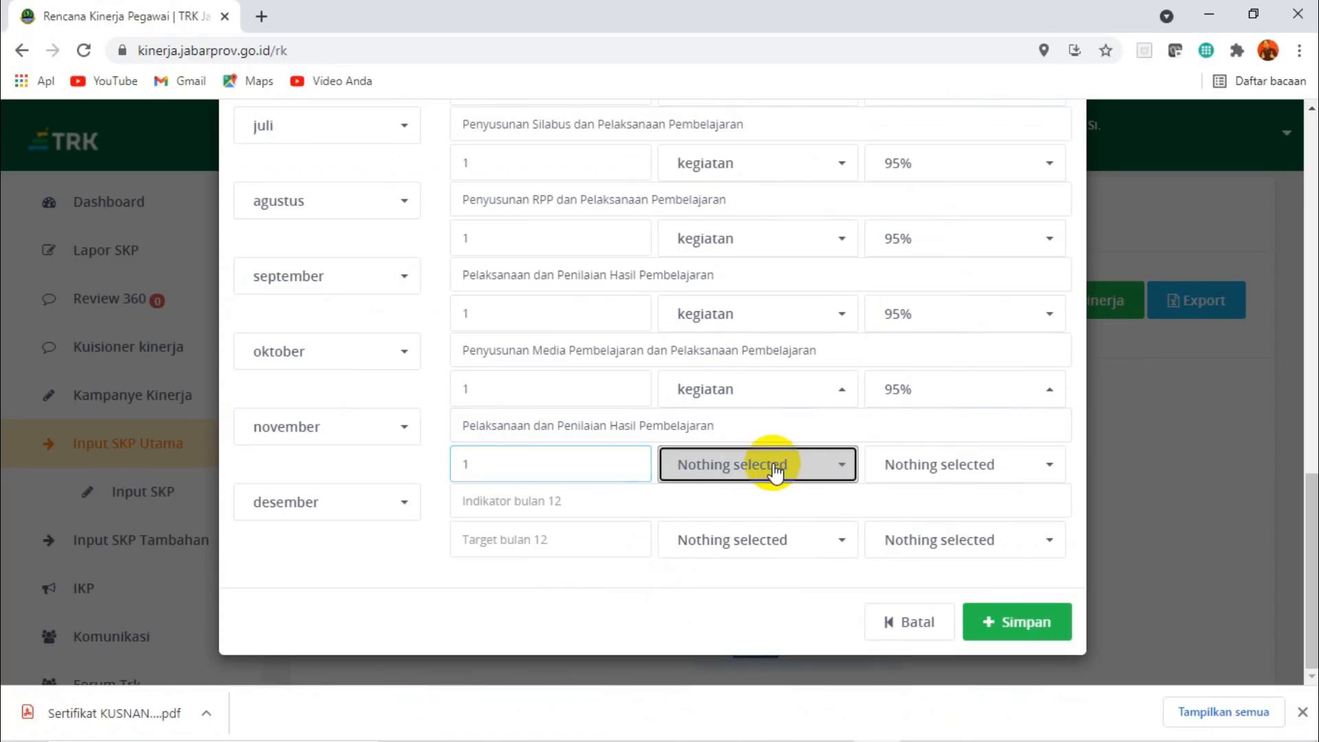
left_click(744, 161)
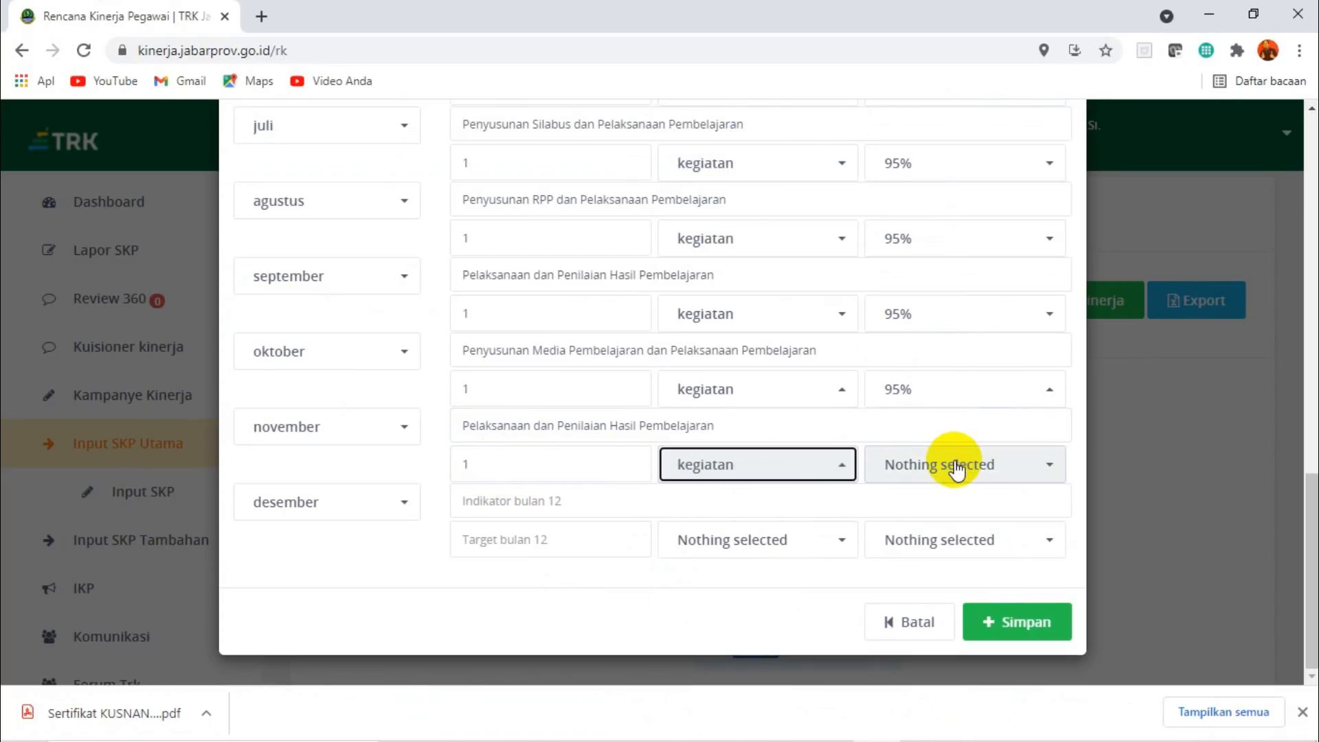
left_click(955, 466)
left_click(901, 161)
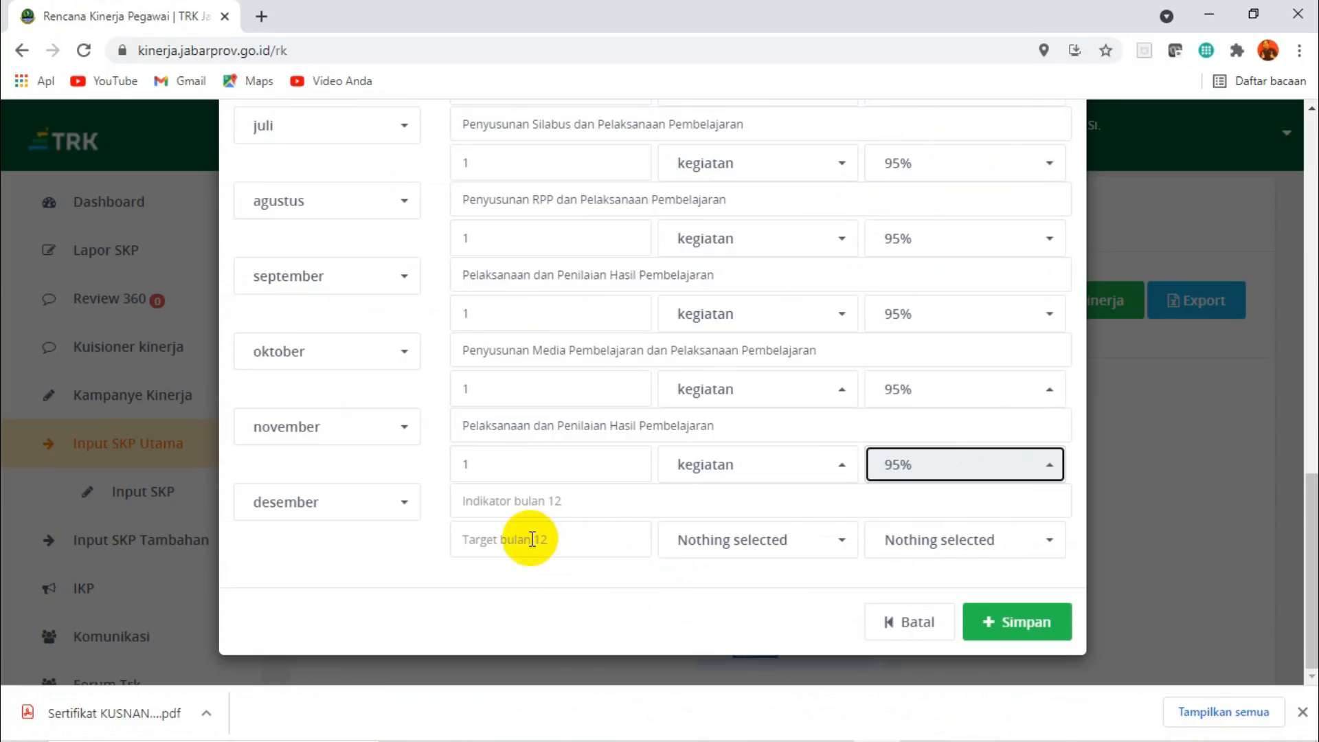
Copy the Desember indicator "Penilaian Kineja Guru" from the Excel workbook into the desember indicator of the monthly plan.
left_click(526, 506)
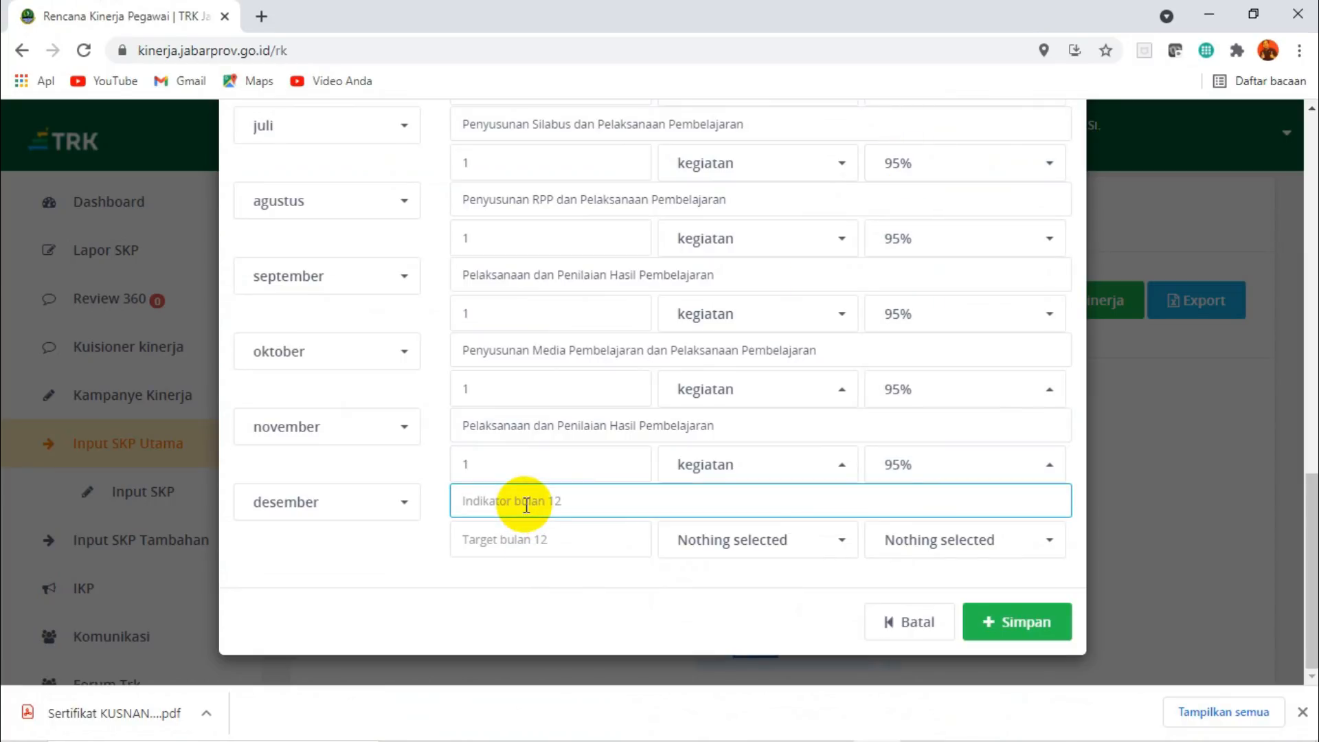
left_click(795, 735)
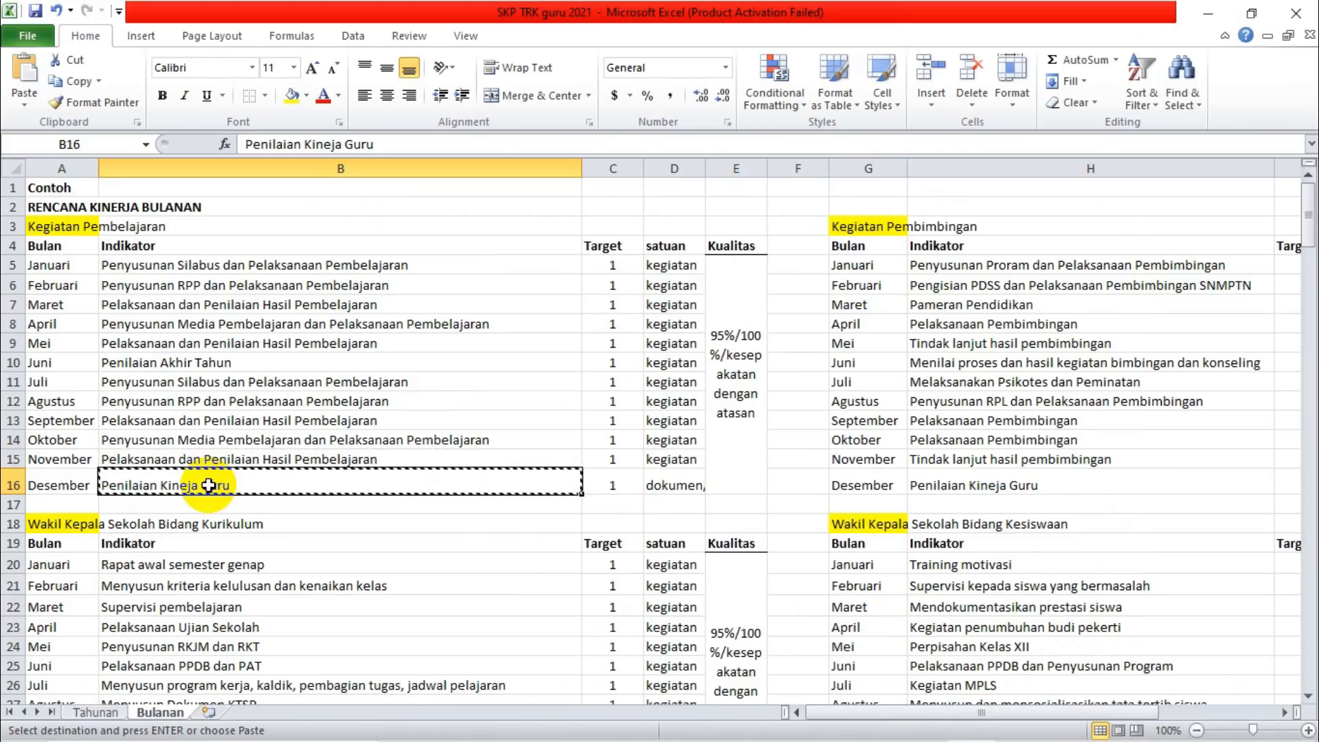
mouse_move(510, 733)
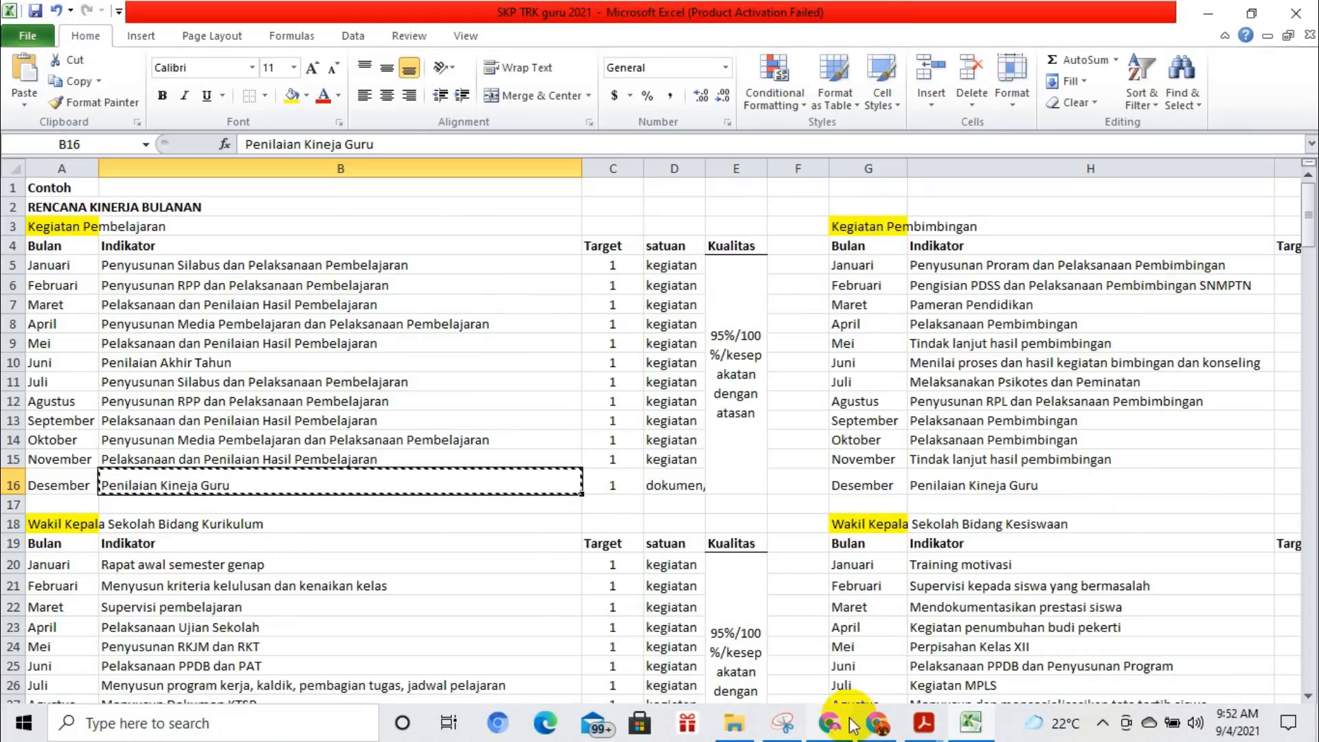
left_click(874, 721)
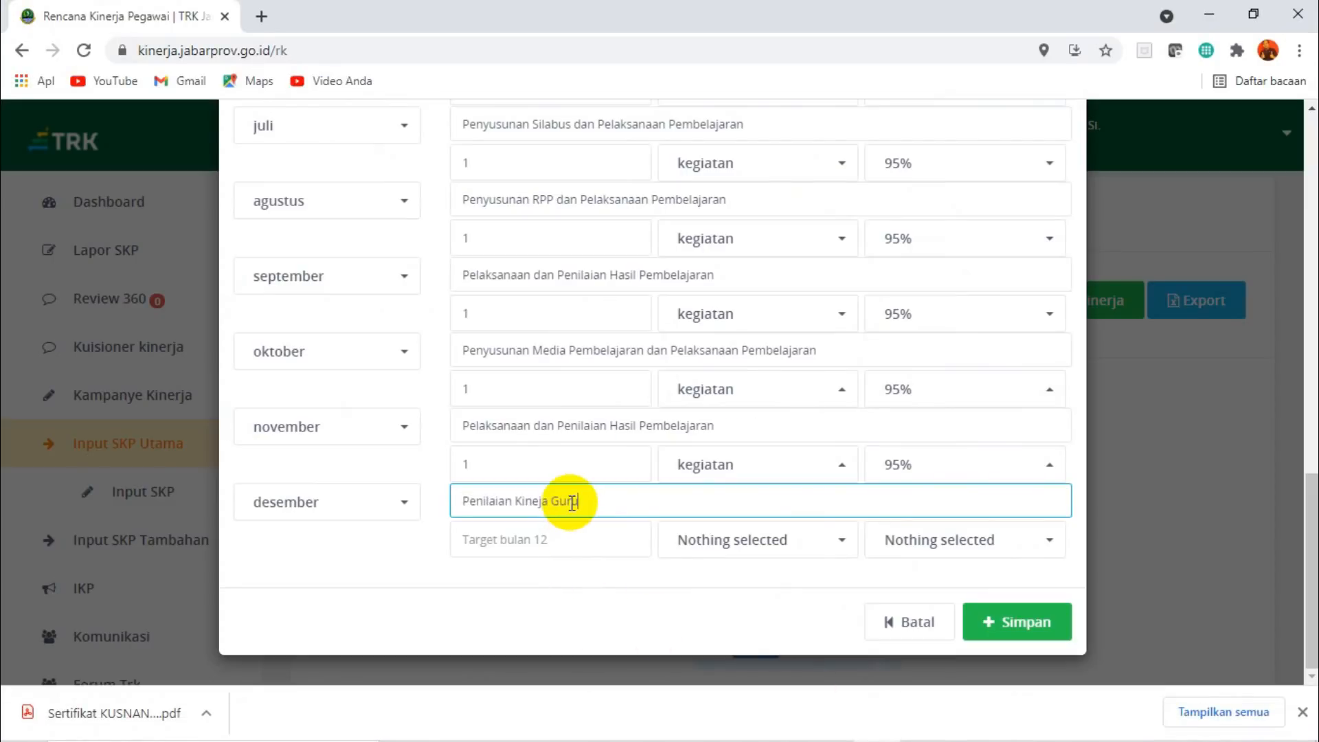
Set the desember target to 1 with dokumen as its unit and 95% as its quality.
left_click(519, 536)
type("1")
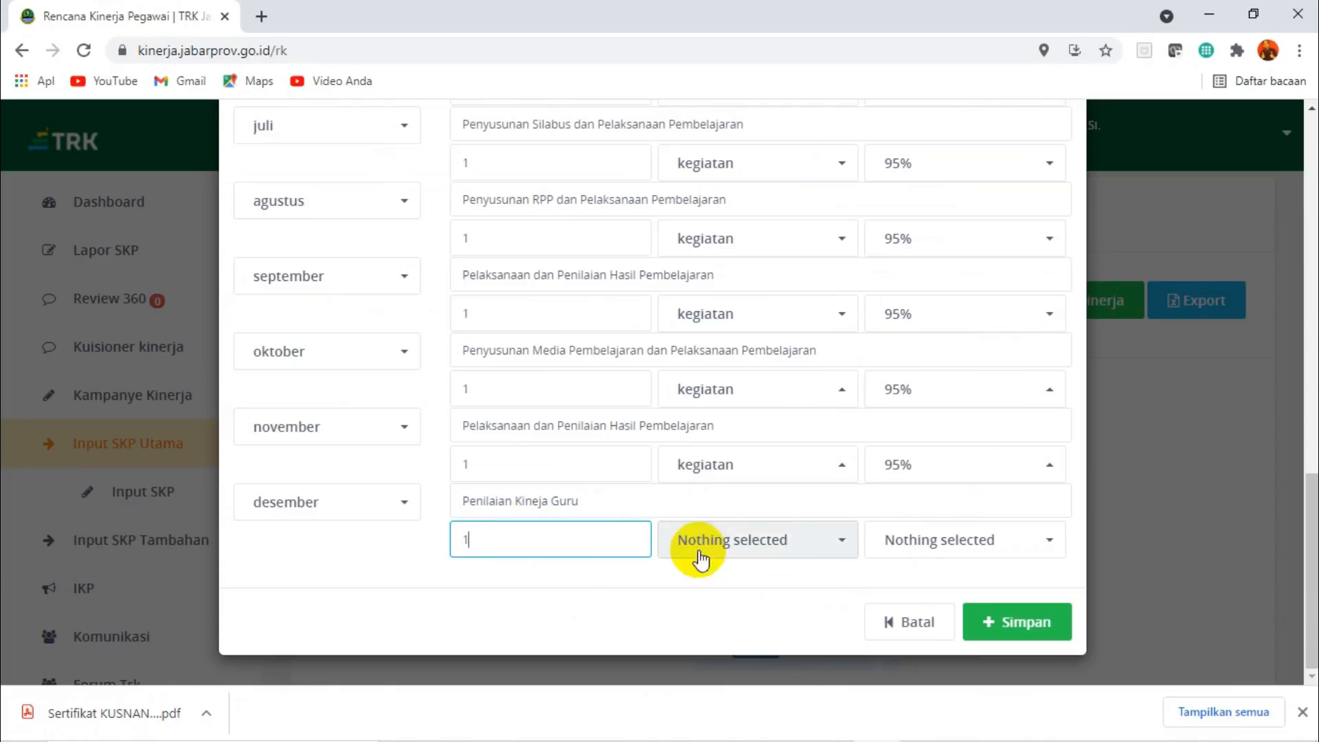
left_click(781, 550)
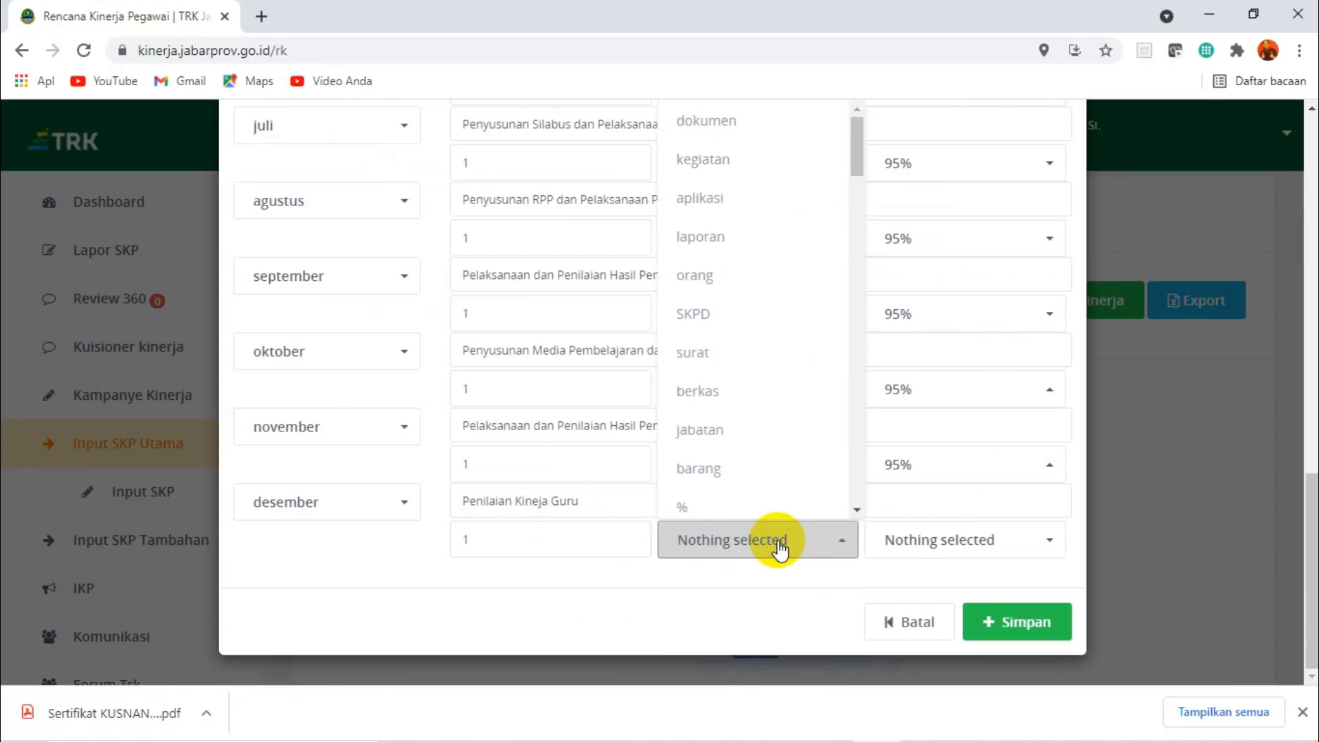
left_click(701, 130)
left_click(1048, 542)
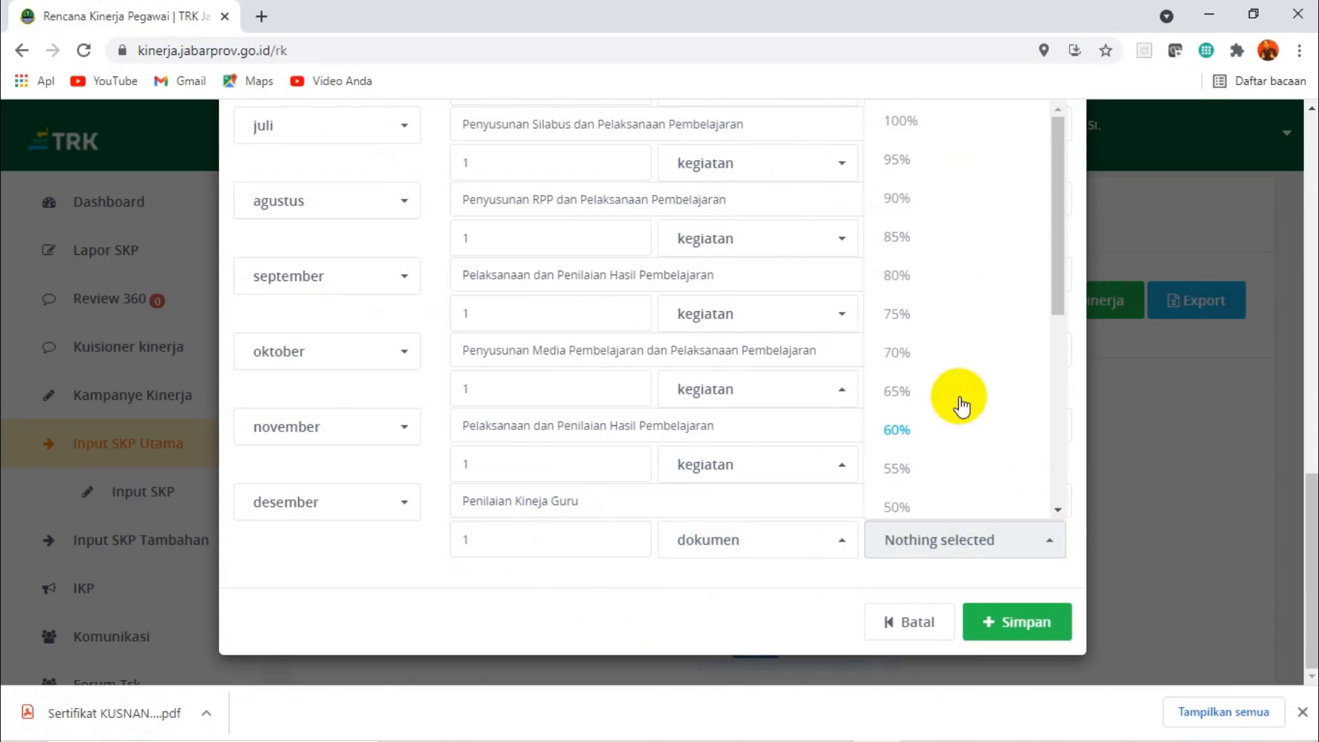
left_click(898, 163)
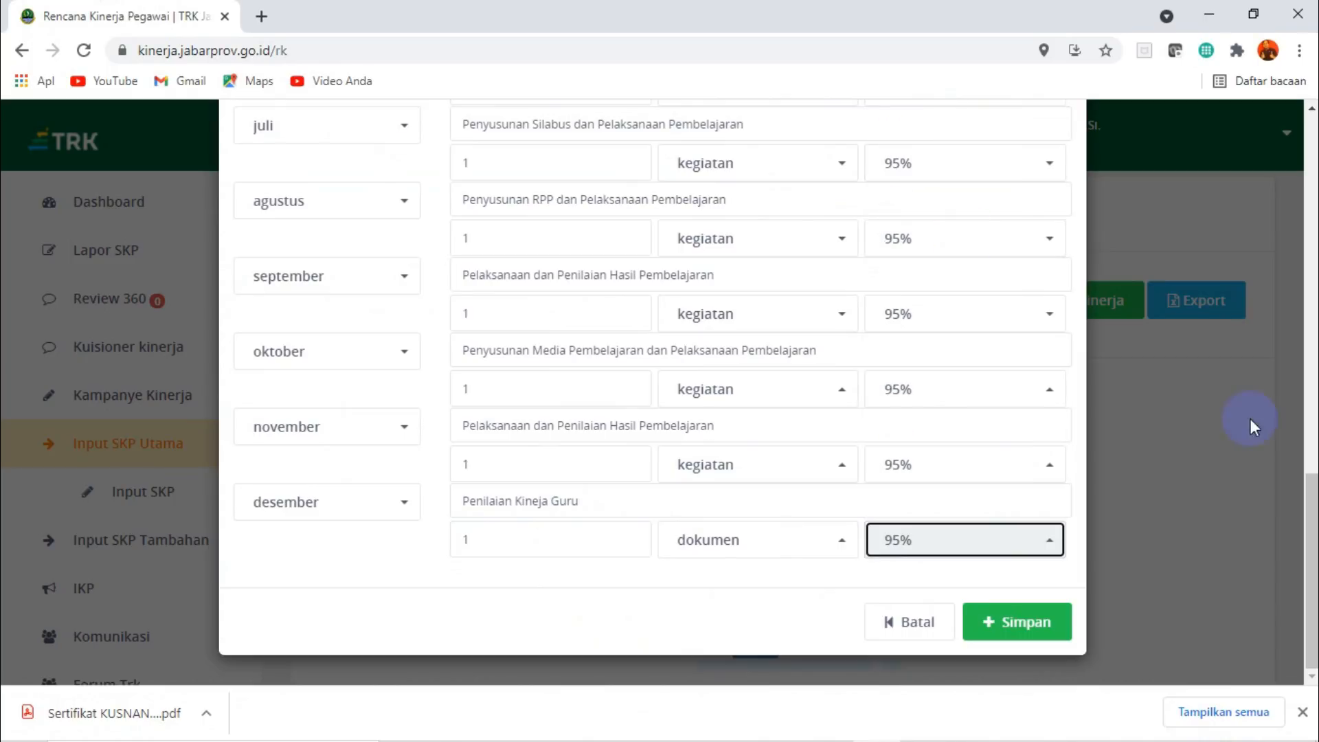
mouse_move(1314, 519)
left_mouse_down()
mouse_move(1313, 209)
mouse_move(1313, 511)
left_mouse_up()
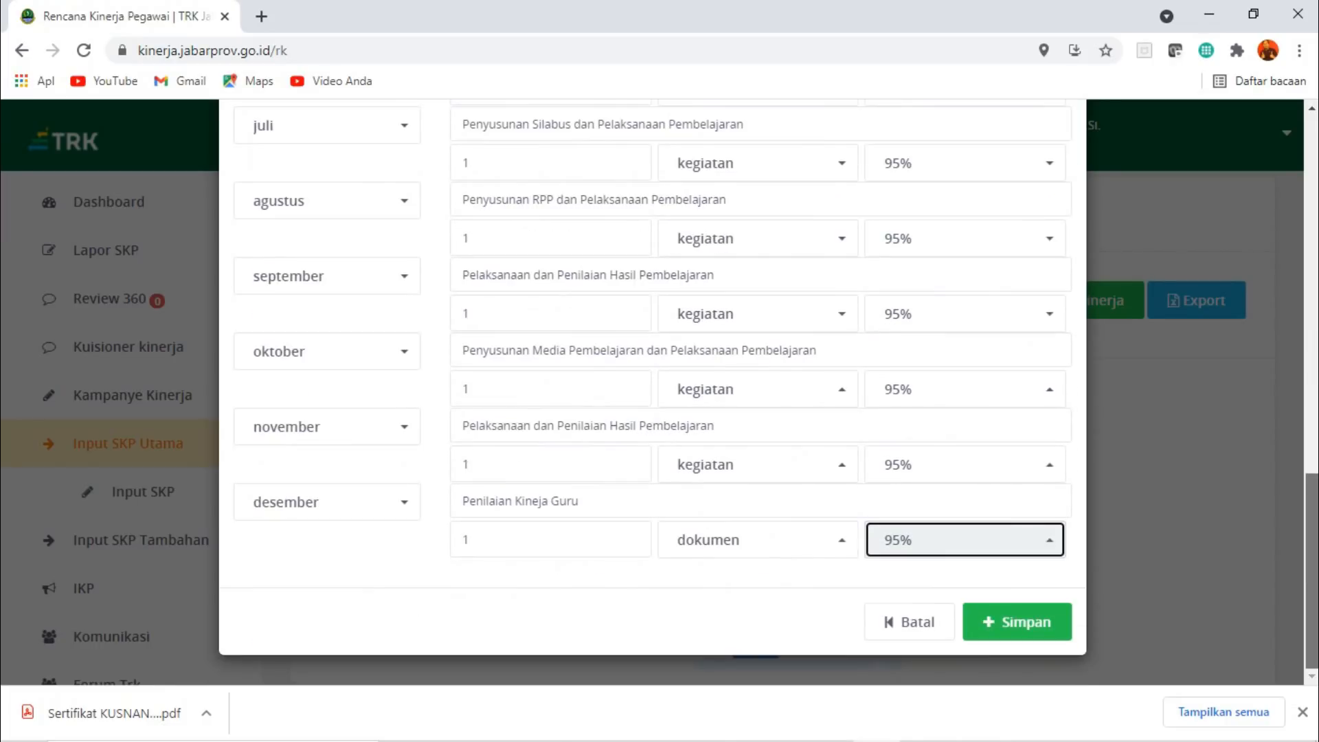
Save the completed performance plan with its monthly targets and confirm the submission.
left_click(1010, 622)
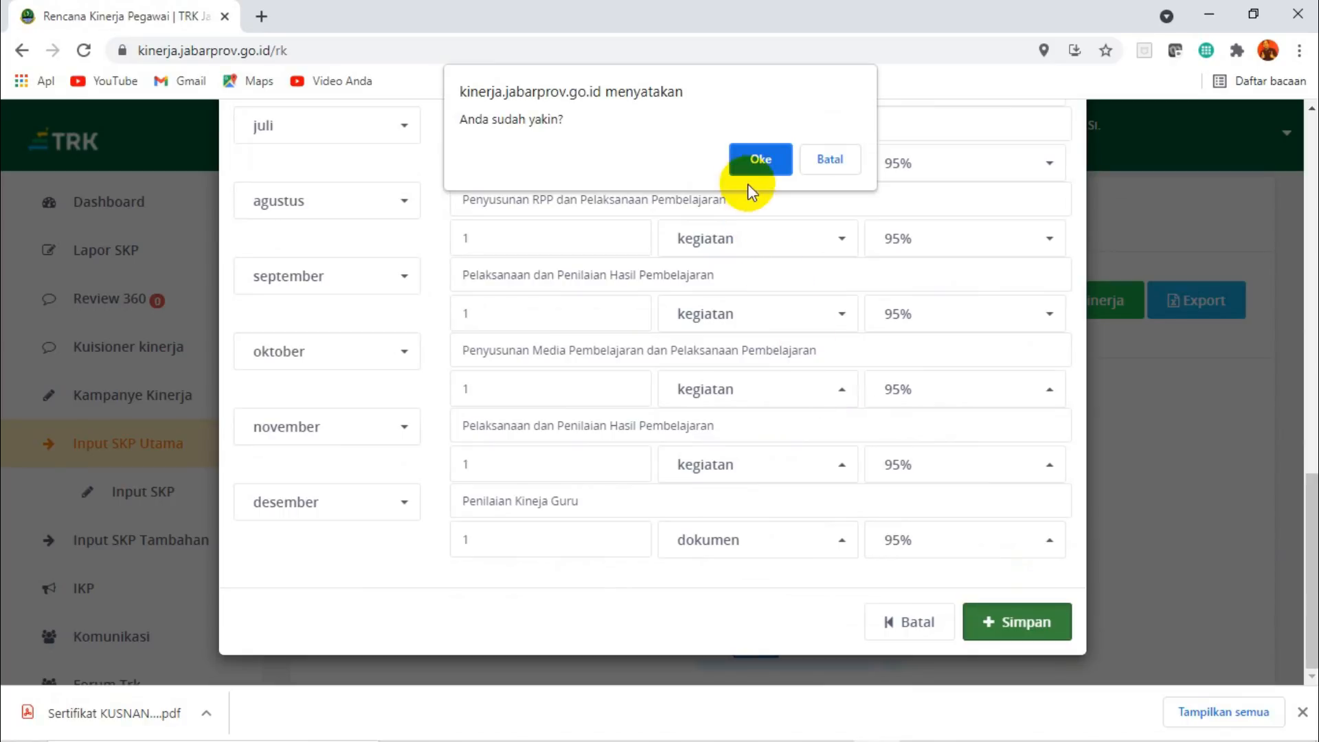
left_click(751, 159)
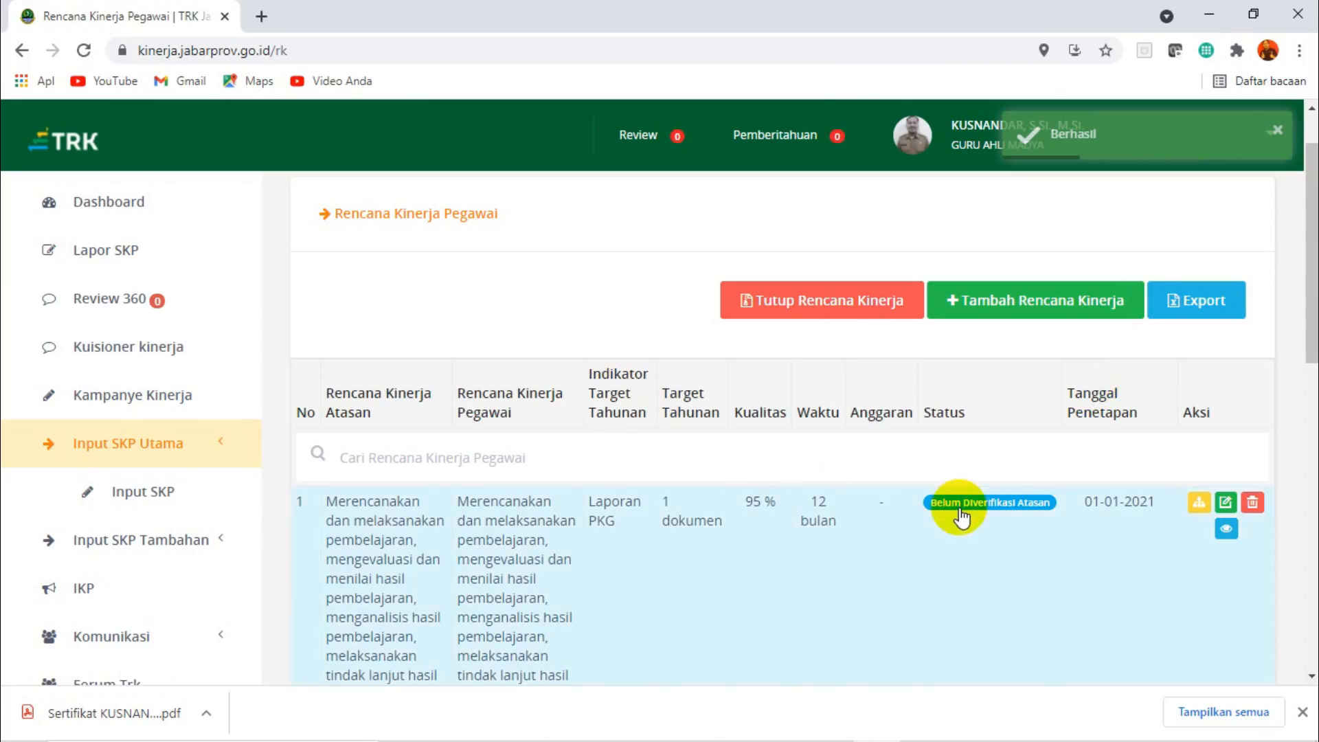
scroll(1305, 210, "down", 2)
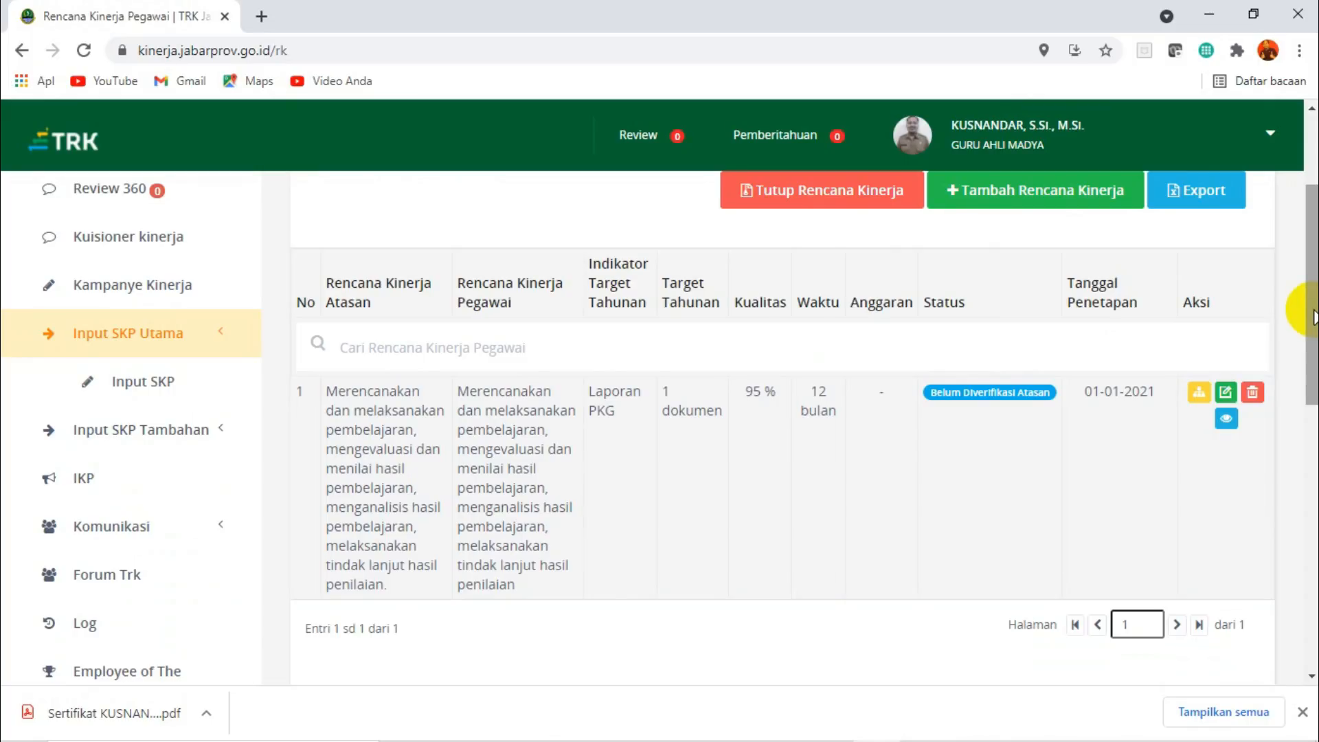
Start a new performance plan and set the supervisor's plan to "Menjadi Kepala Sekolah/Madrasah per tahun | PKKS".
left_click(1026, 205)
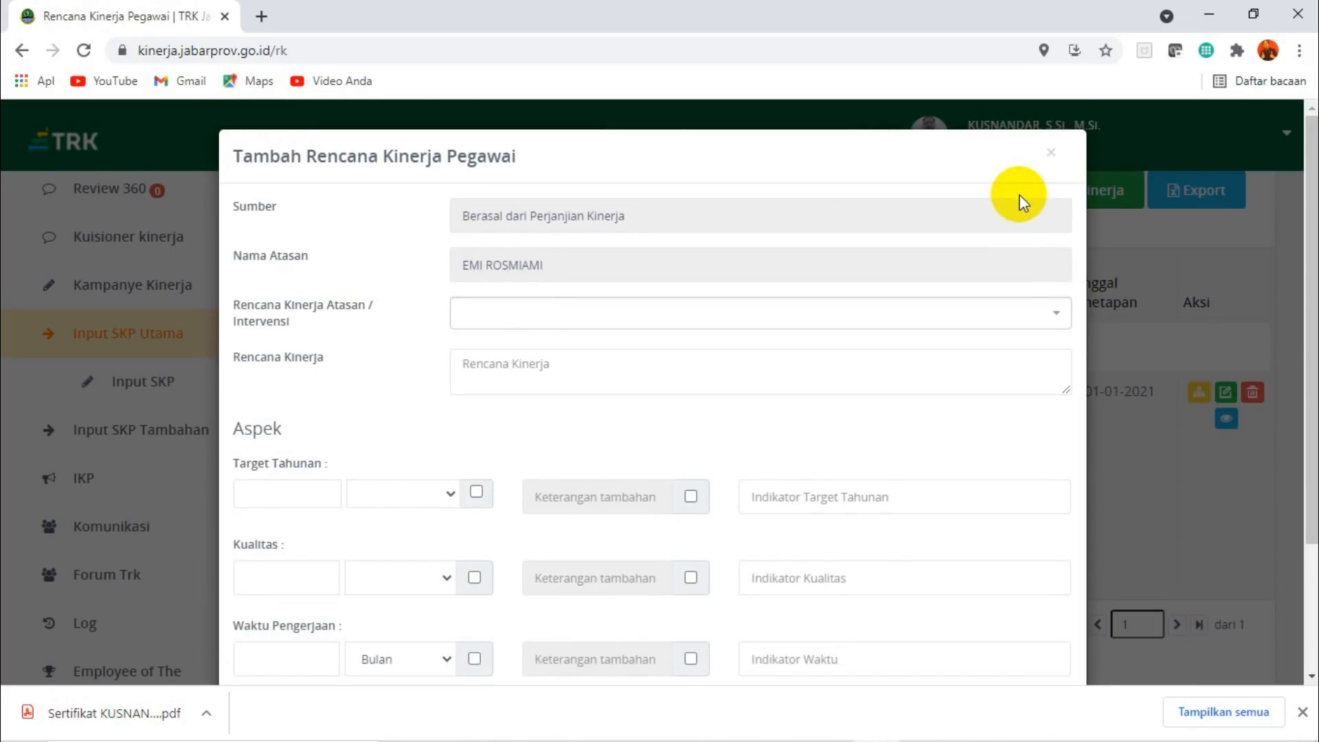
left_click(1055, 316)
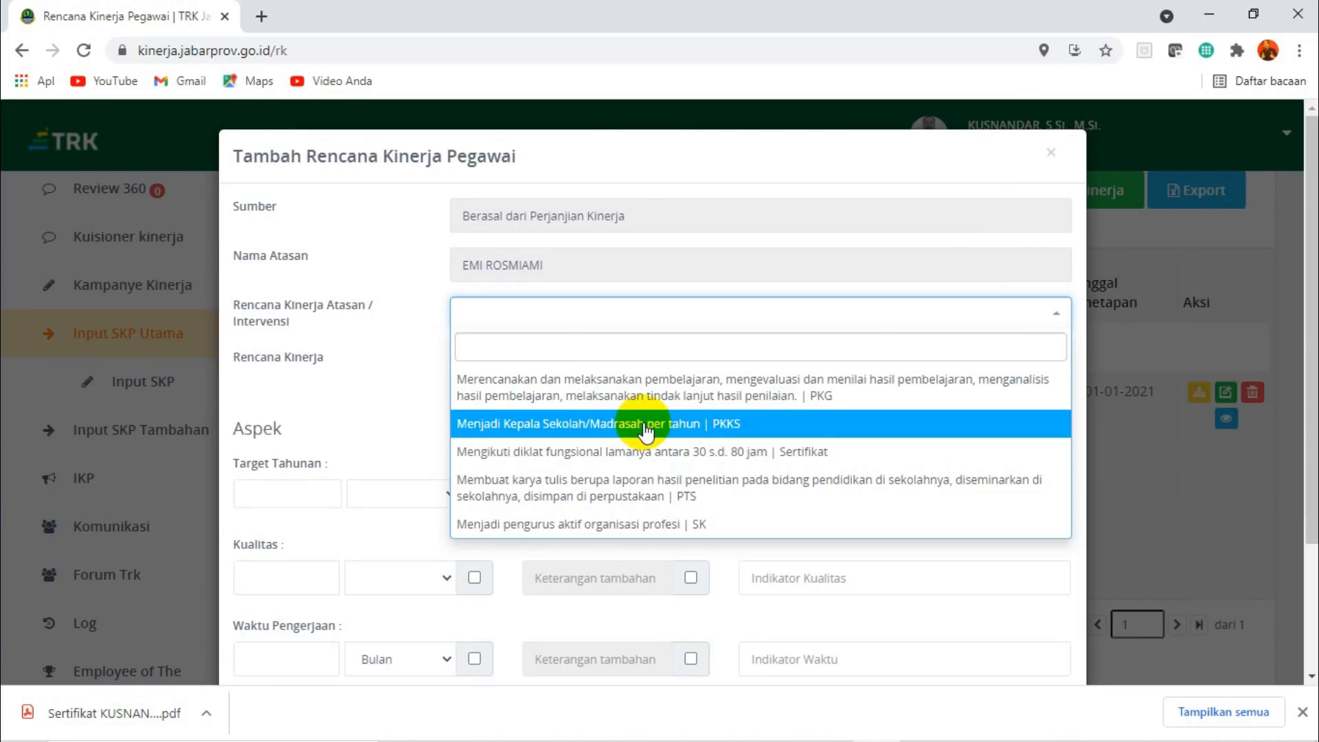
left_click(688, 435)
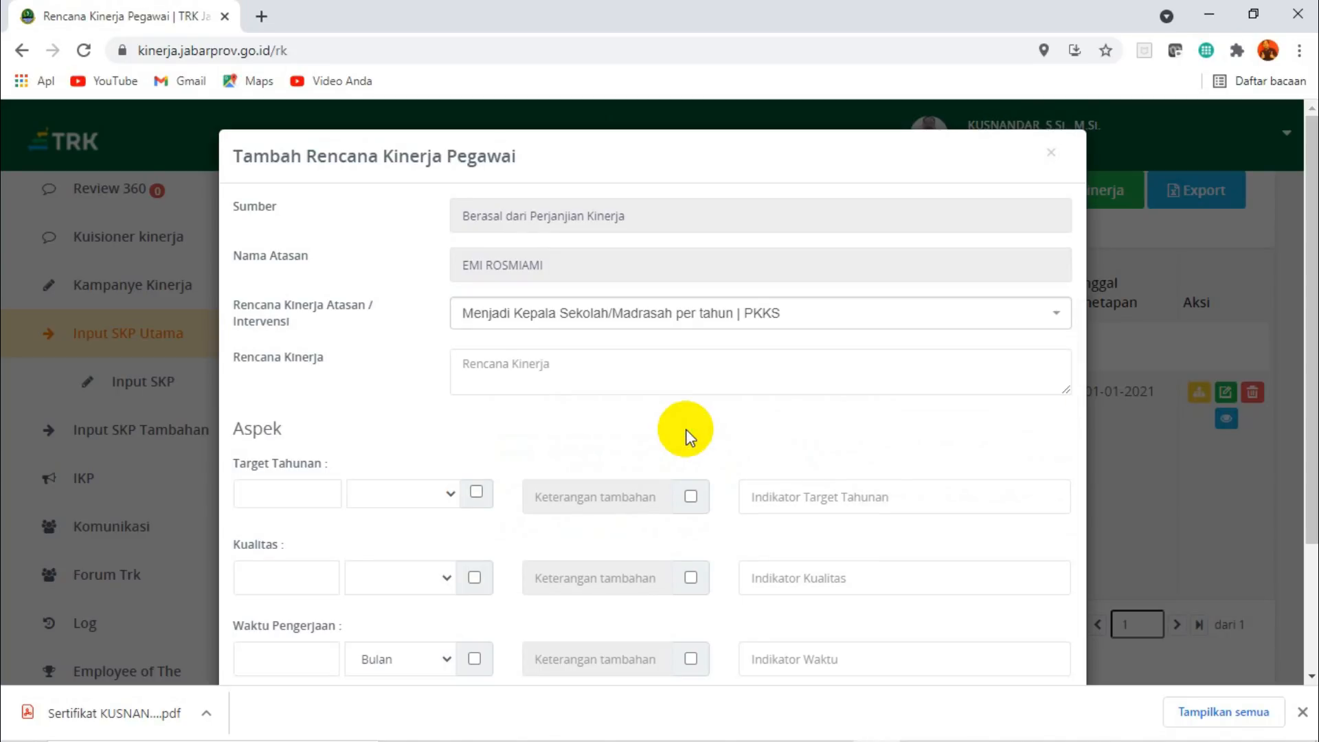
left_click(644, 374)
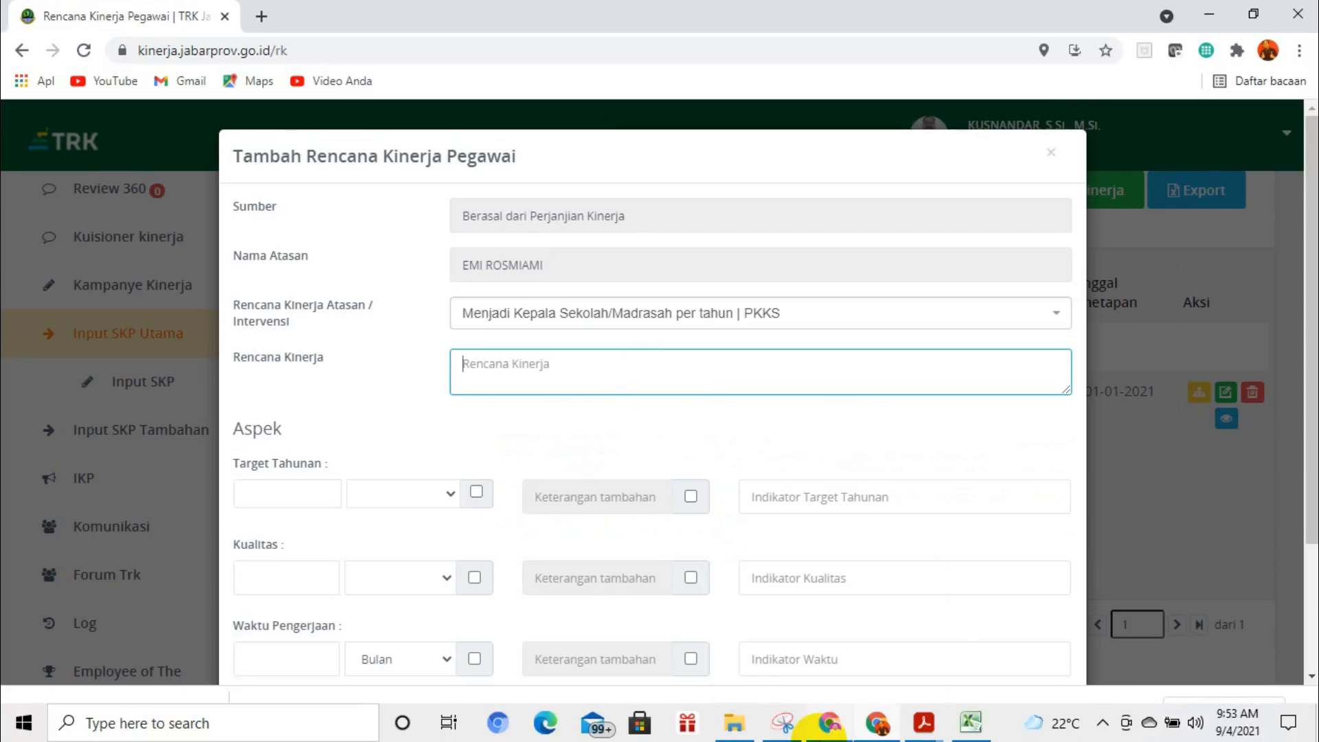
Switch to the Excel workbook and examine the annual target indicators for the additional duties under "Menjadi Kepala Sekolah/Madrasah per tahun".
mouse_move(889, 718)
left_click(971, 721)
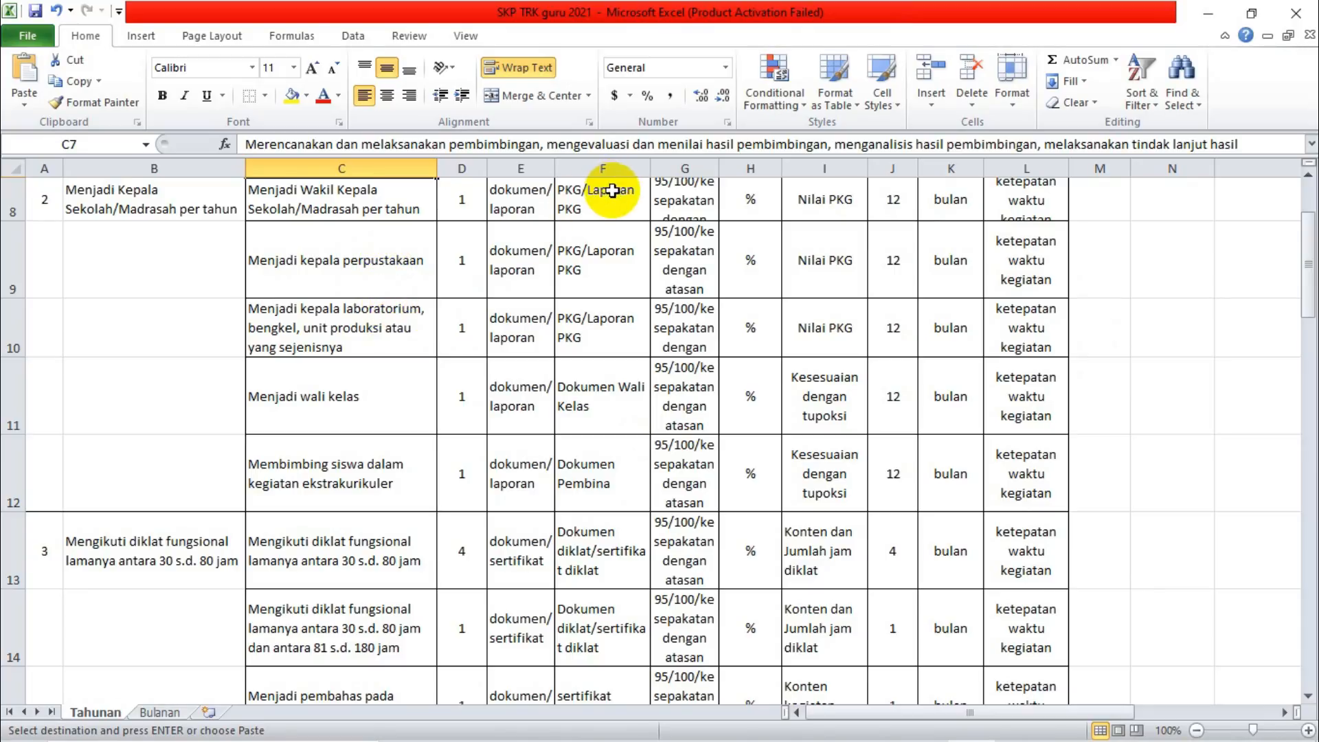
left_click(610, 187)
left_click(596, 255)
left_click(599, 326)
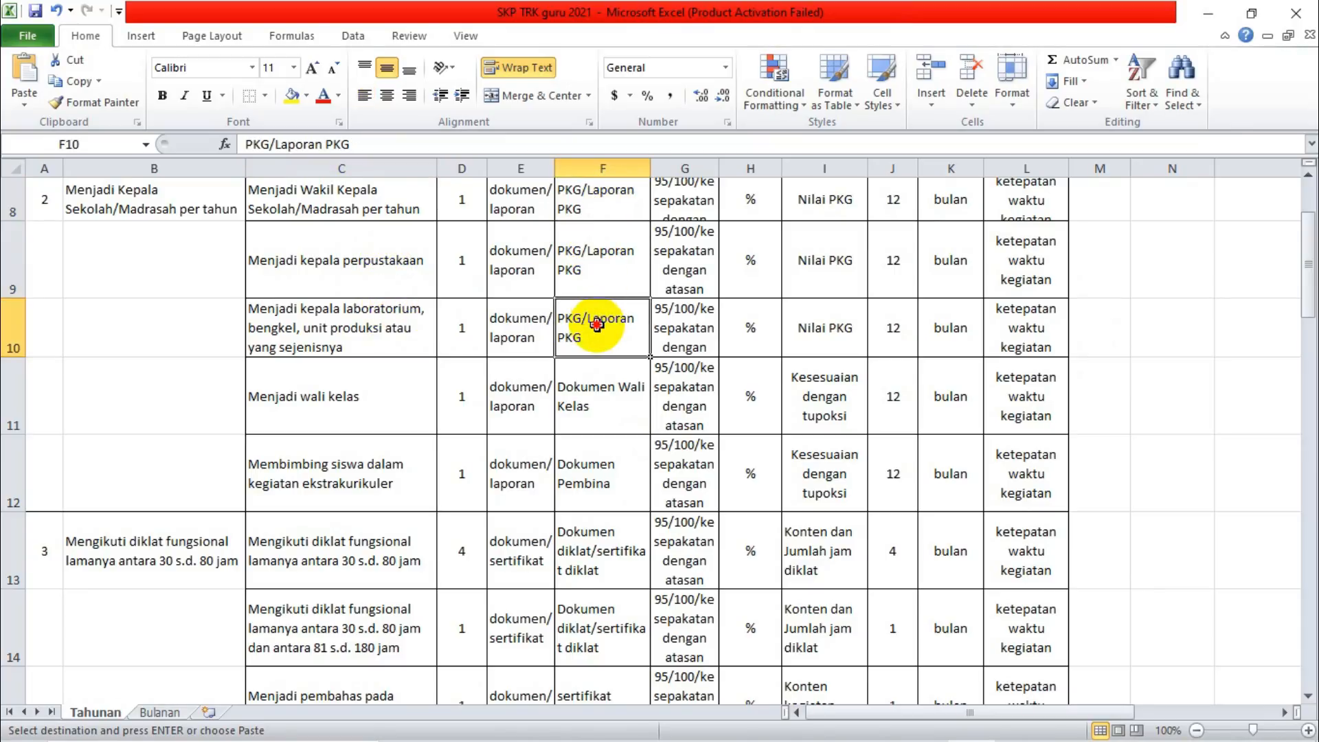
left_click(585, 197)
left_click(589, 252)
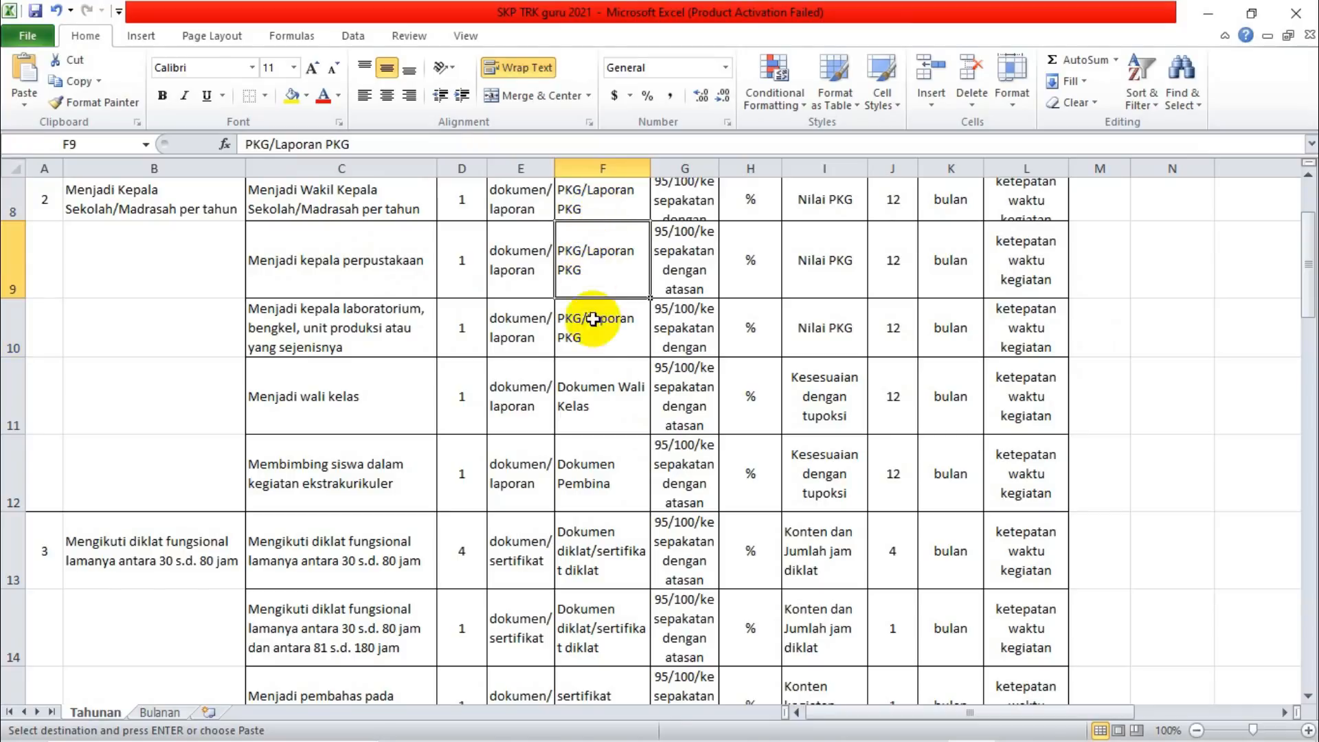
left_click(595, 335)
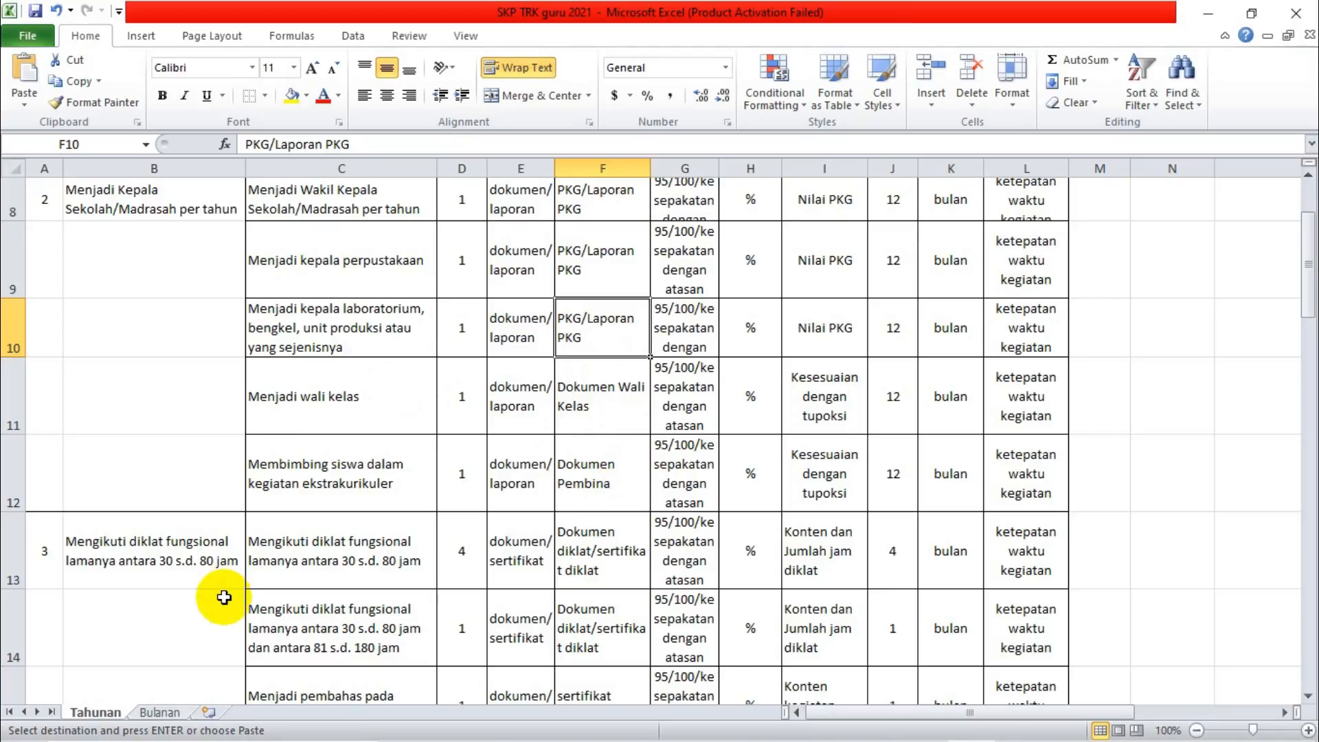
Examine the monthly indicator examples for Wakil Kepala Sekolah, Wali Kelas, Pembina Ekstrakurikuler and PTK in the Bulanan sheet, then return to the Tahunan sheet.
left_click(165, 715)
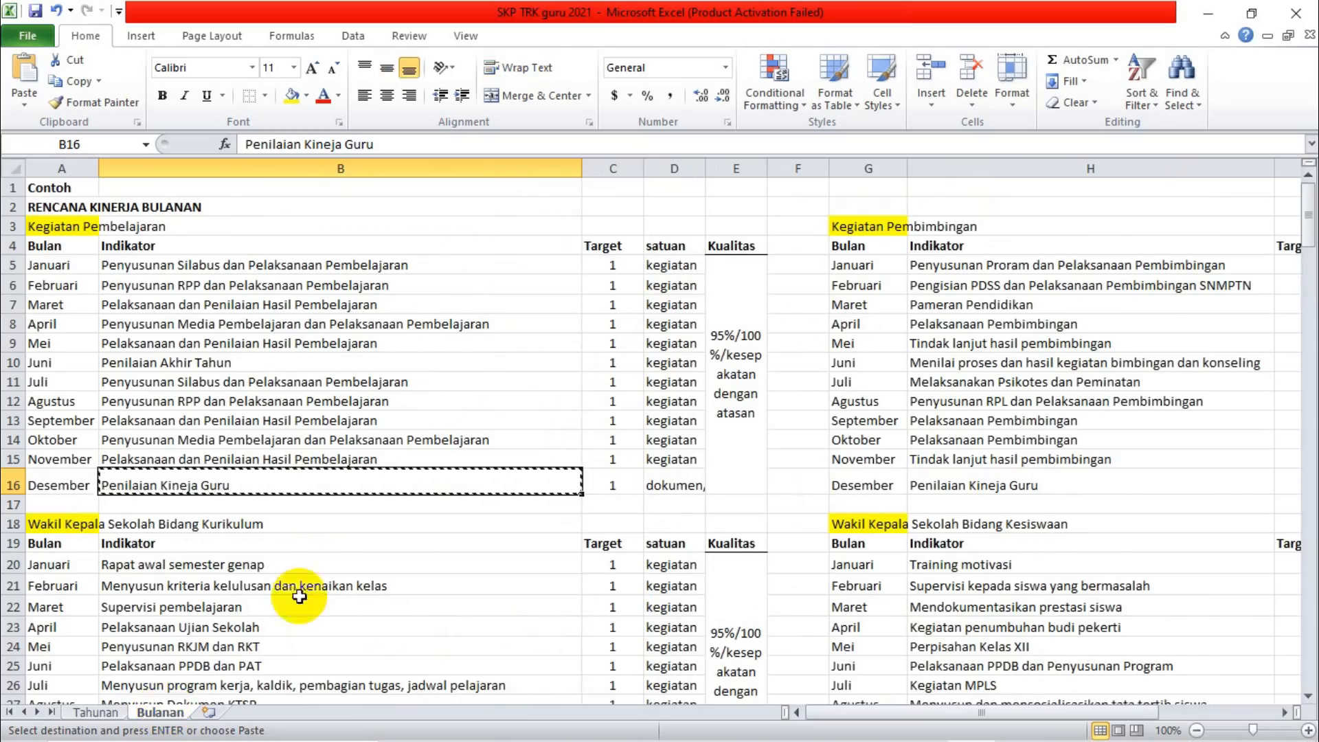
left_click_drag(1310, 212, 1304, 270)
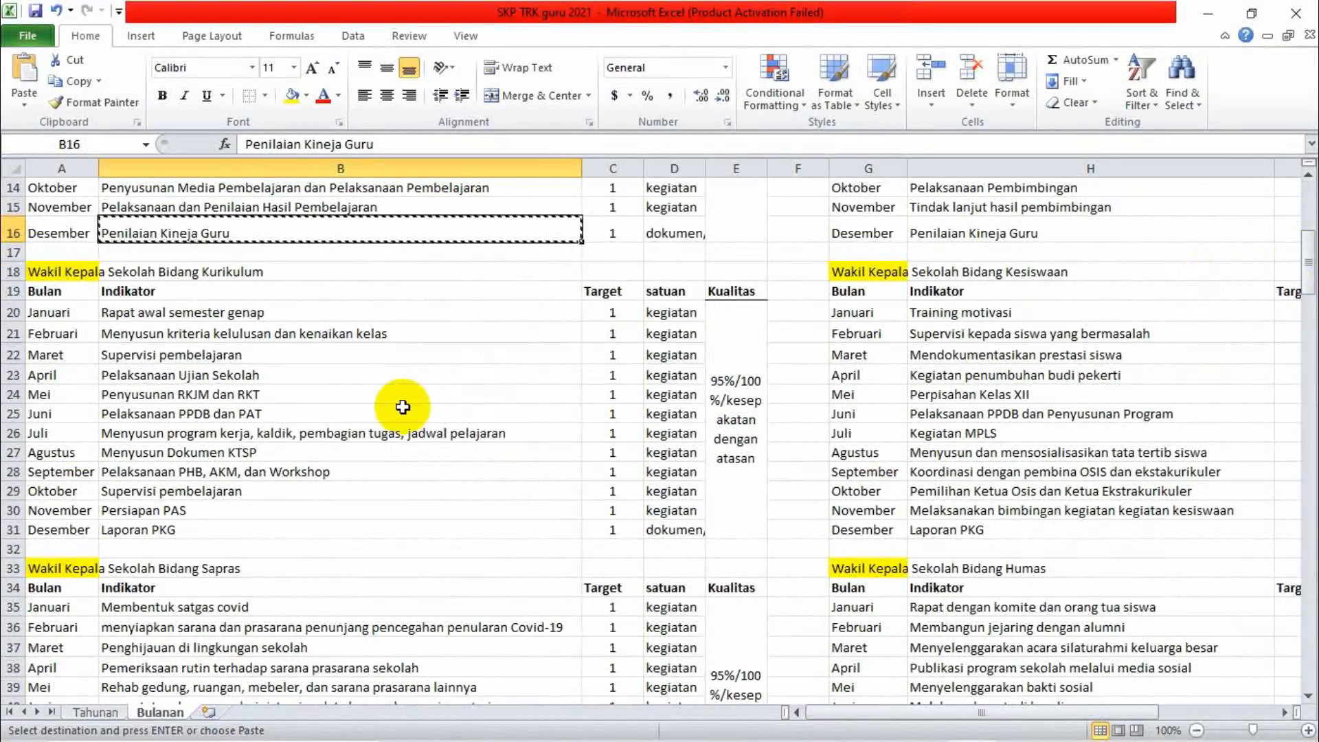
left_click(166, 533)
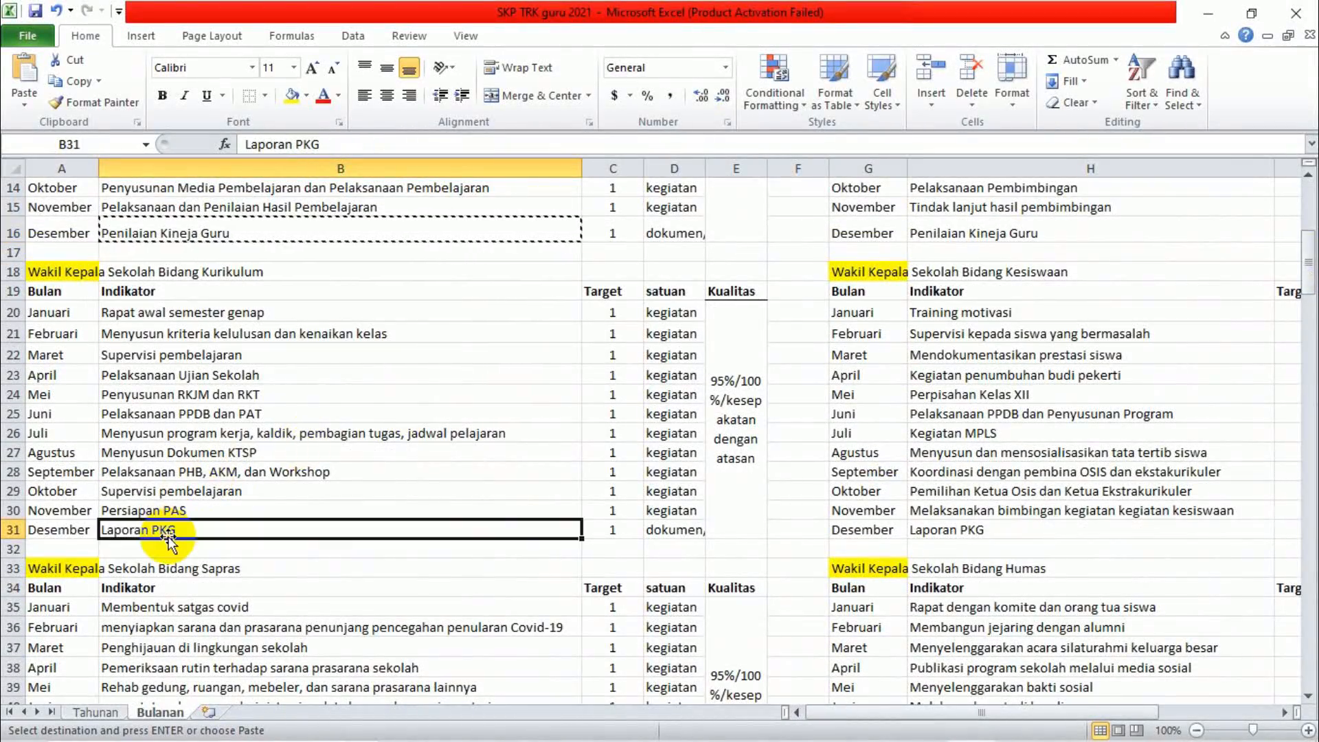
left_click(237, 234)
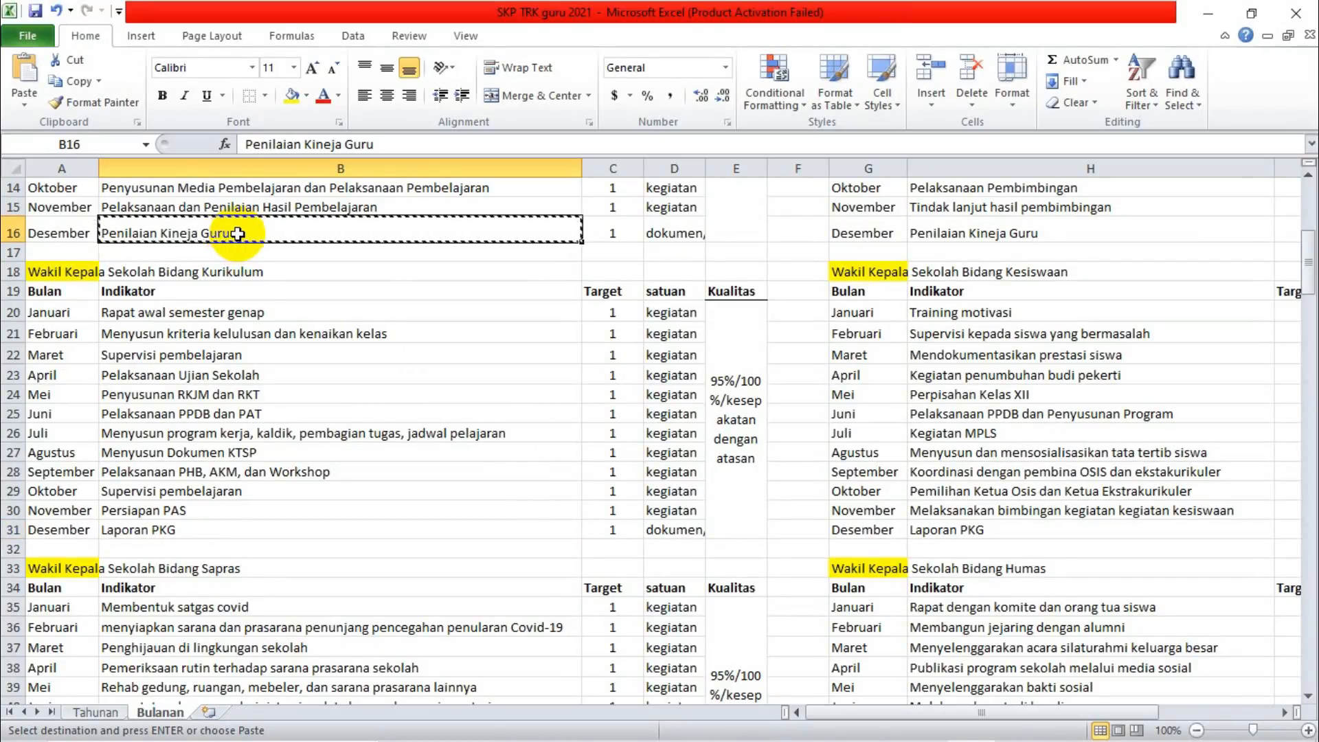
left_click(163, 532)
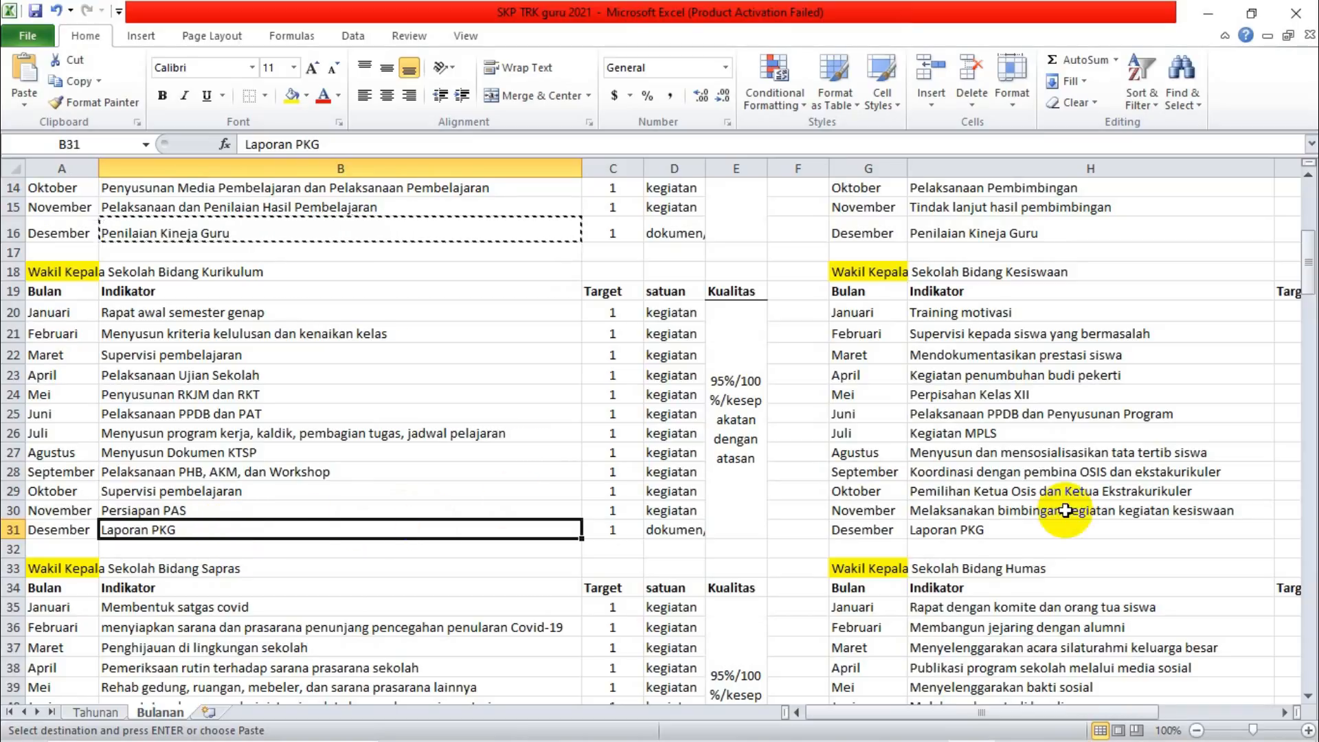
left_click_drag(1309, 262, 1309, 412)
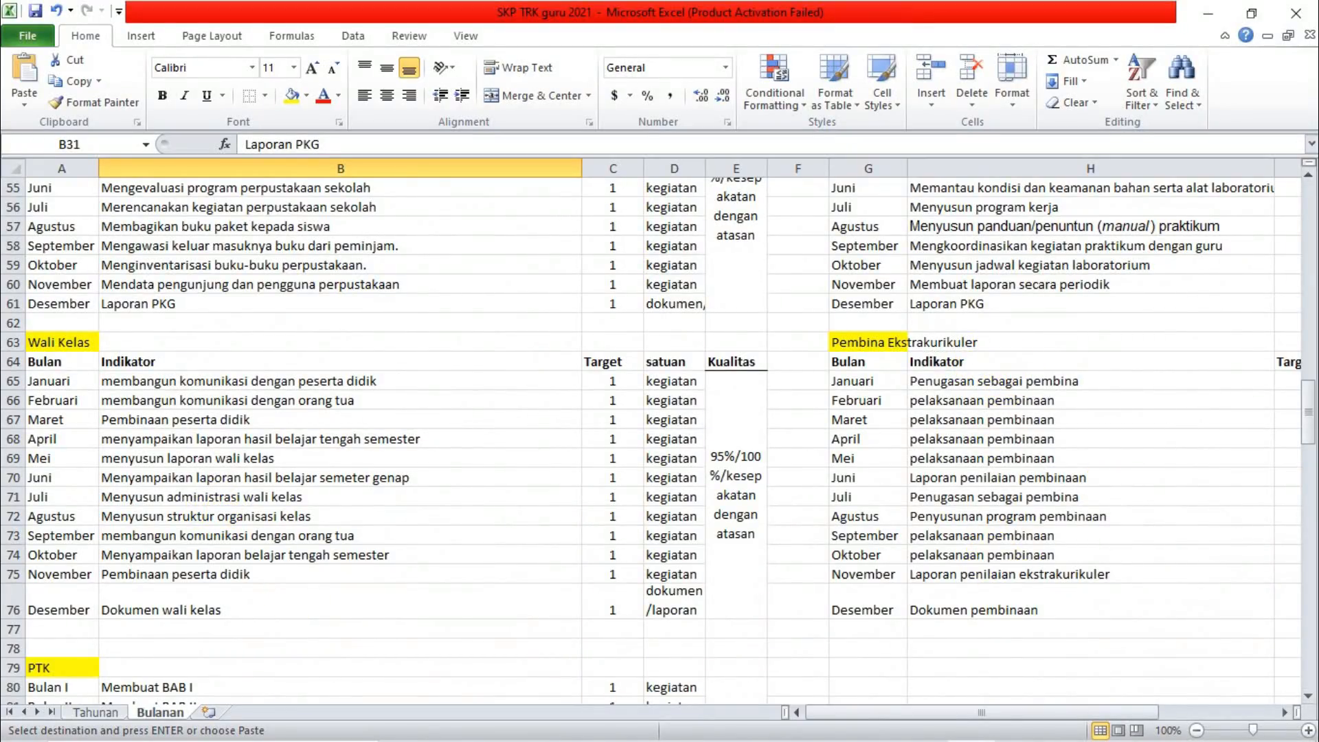
left_click_drag(1308, 411, 1311, 465)
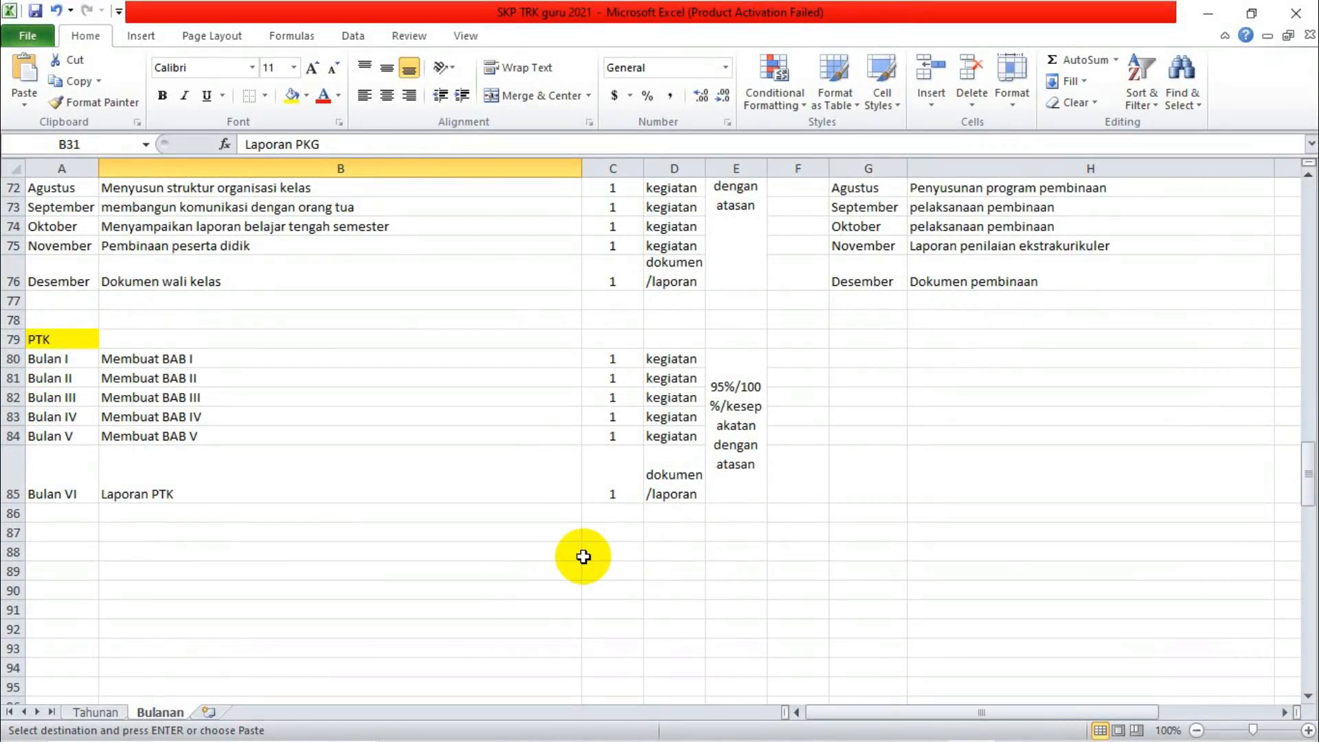
left_click(90, 715)
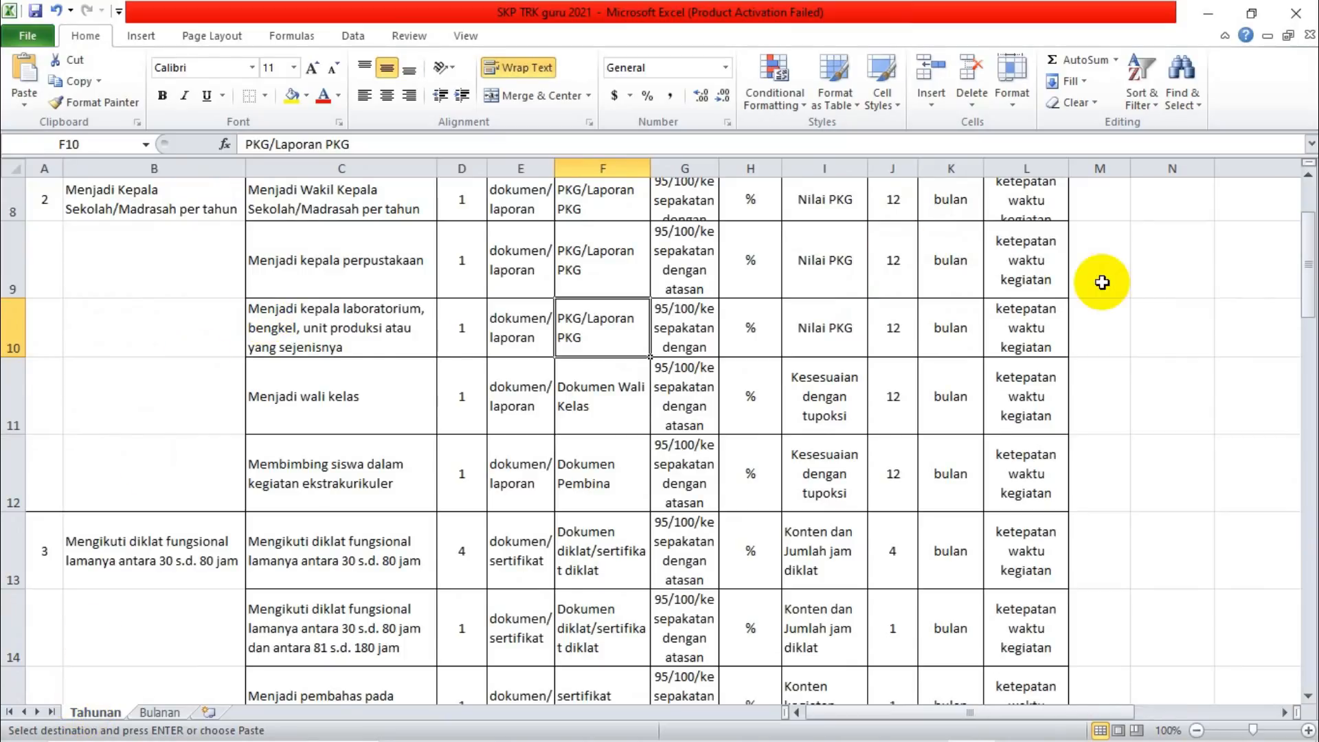
left_click_drag(1310, 296, 1309, 295)
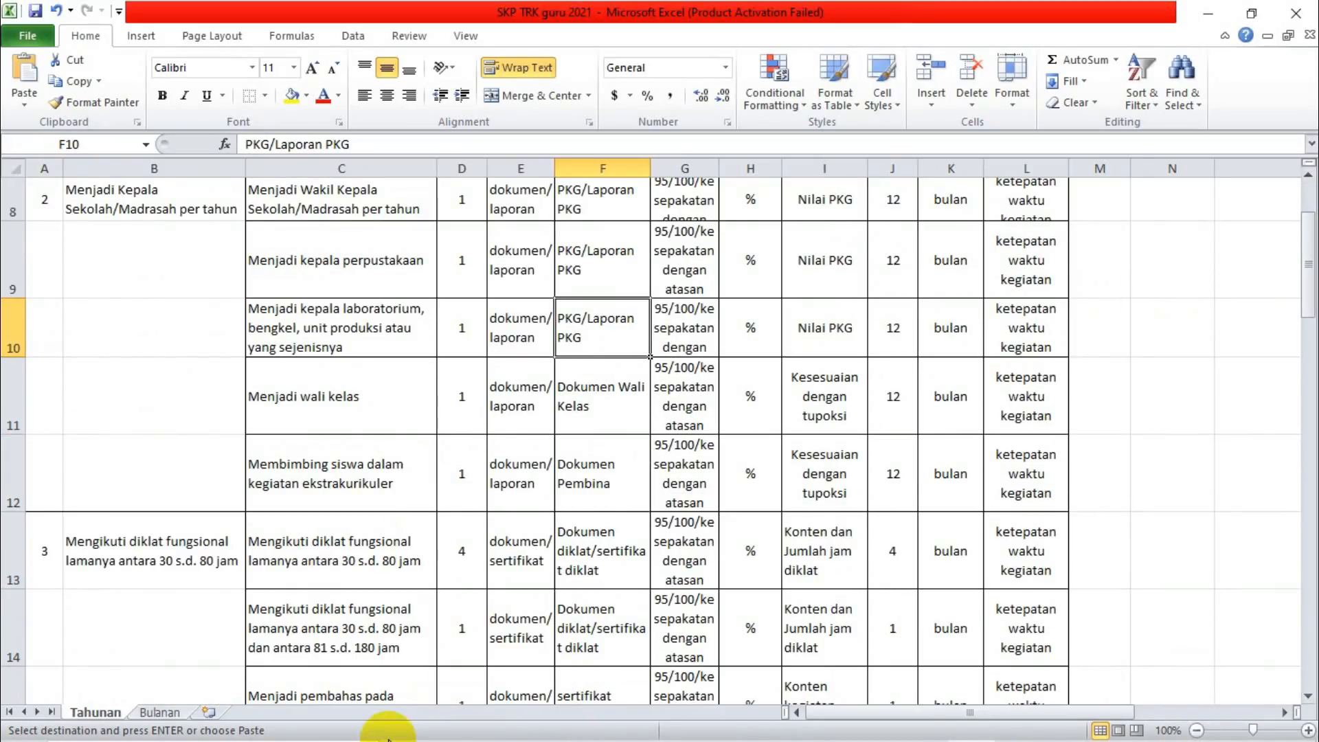
Switch back to TRK in Chrome and set the supervisor's plan to "Mengikuti diklat fungsional lamanya antara 30 s.d. 80 jam | Sertifikat".
mouse_move(902, 740)
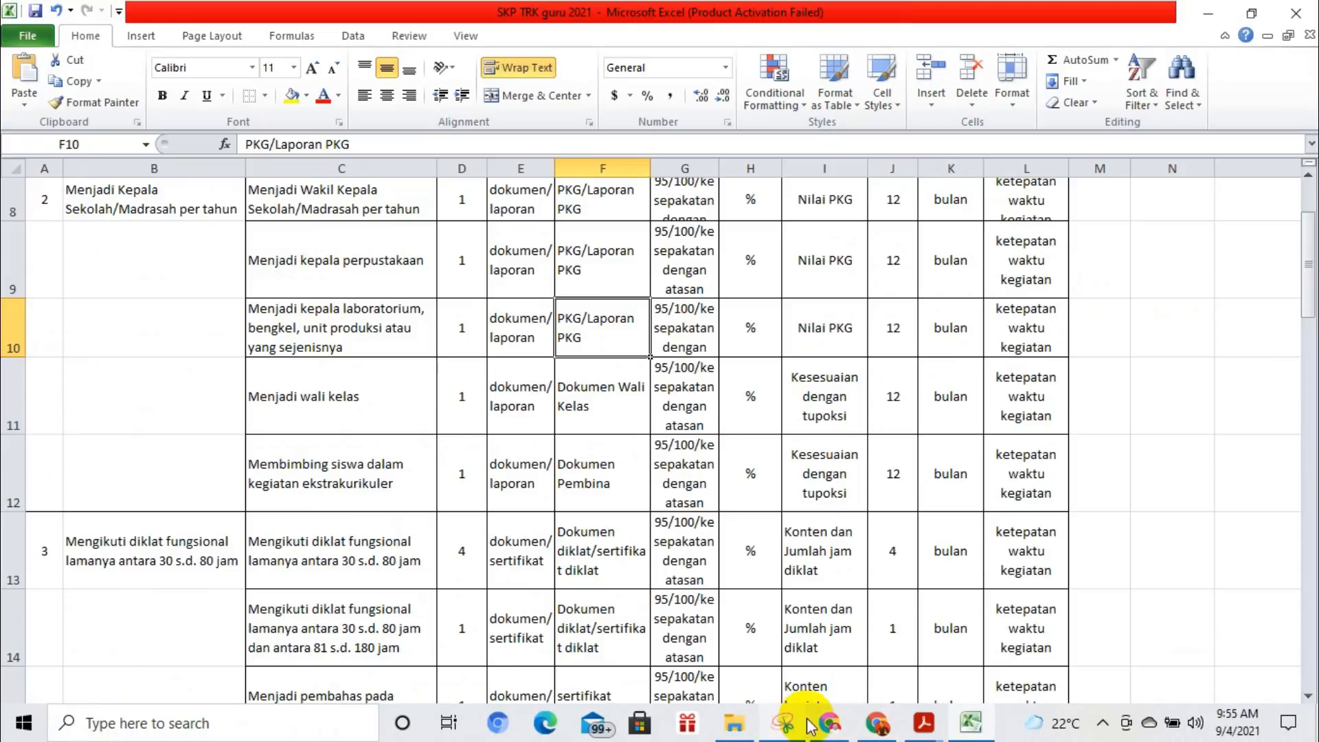
left_click(878, 721)
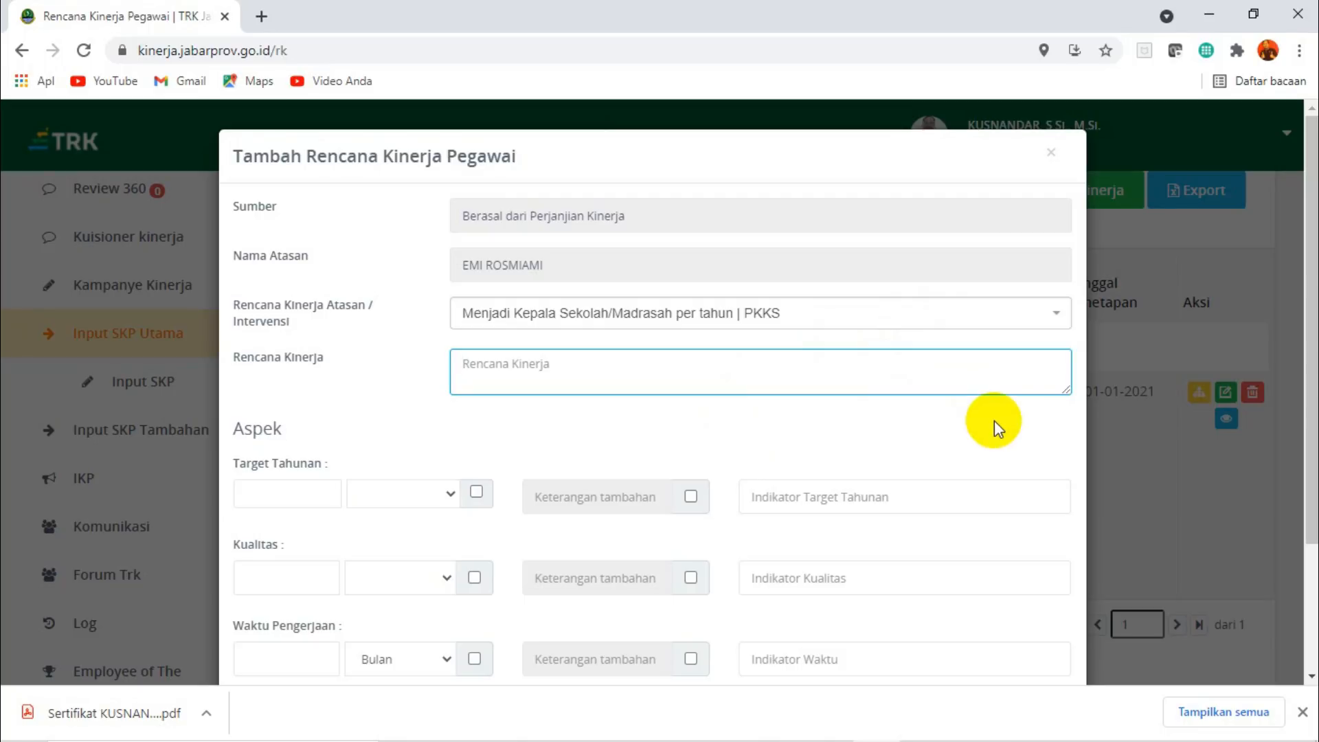
left_click(1058, 318)
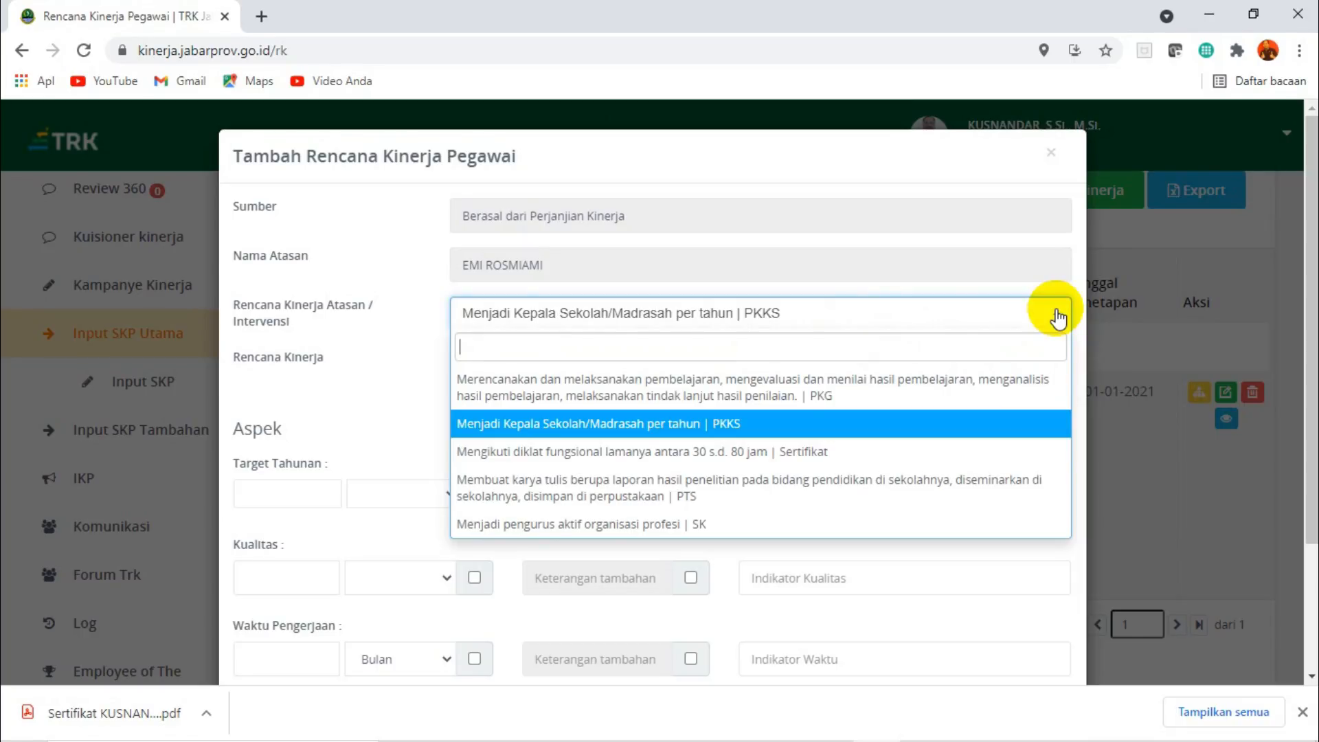
left_click(721, 453)
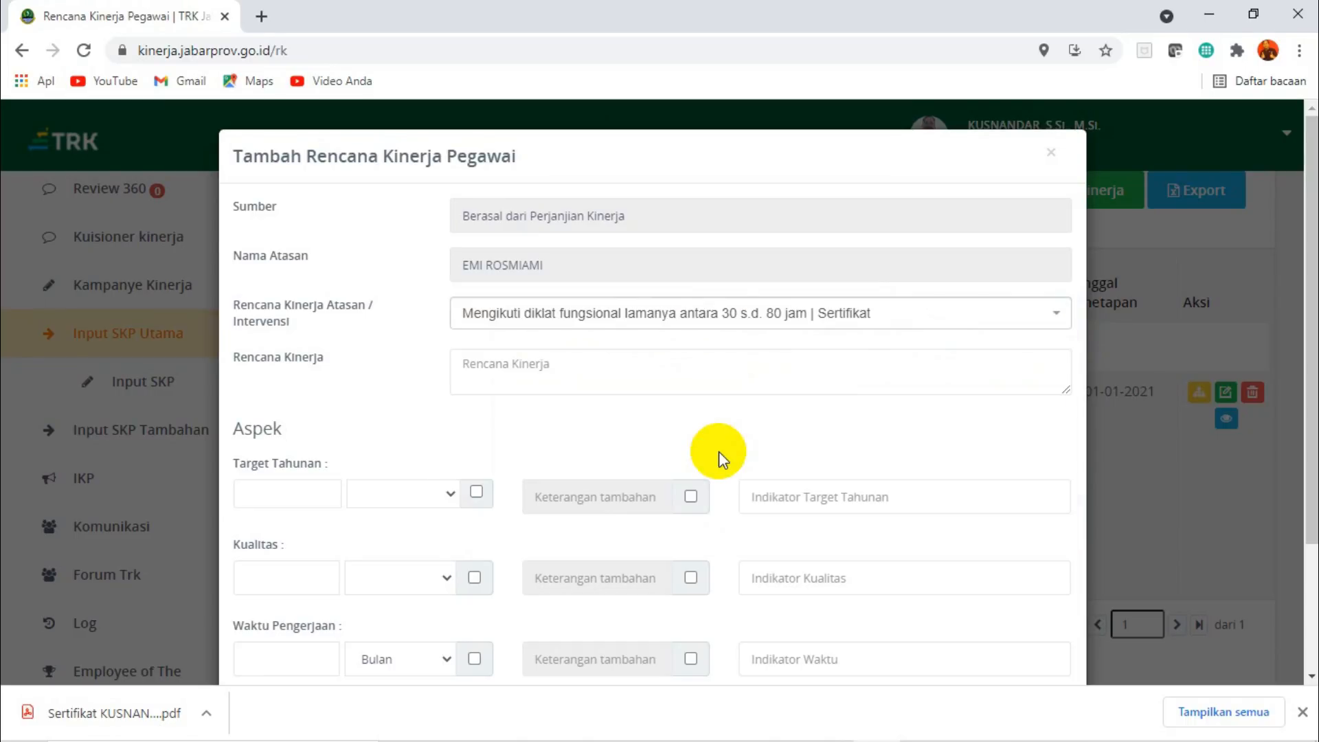
Copy "Mengikuti diklat fungsional lamanya antara 30 s.d. 80 jam" from column C of the Excel workbook into the Rencana Kinerja field in TRK.
left_click(585, 371)
mouse_move(784, 727)
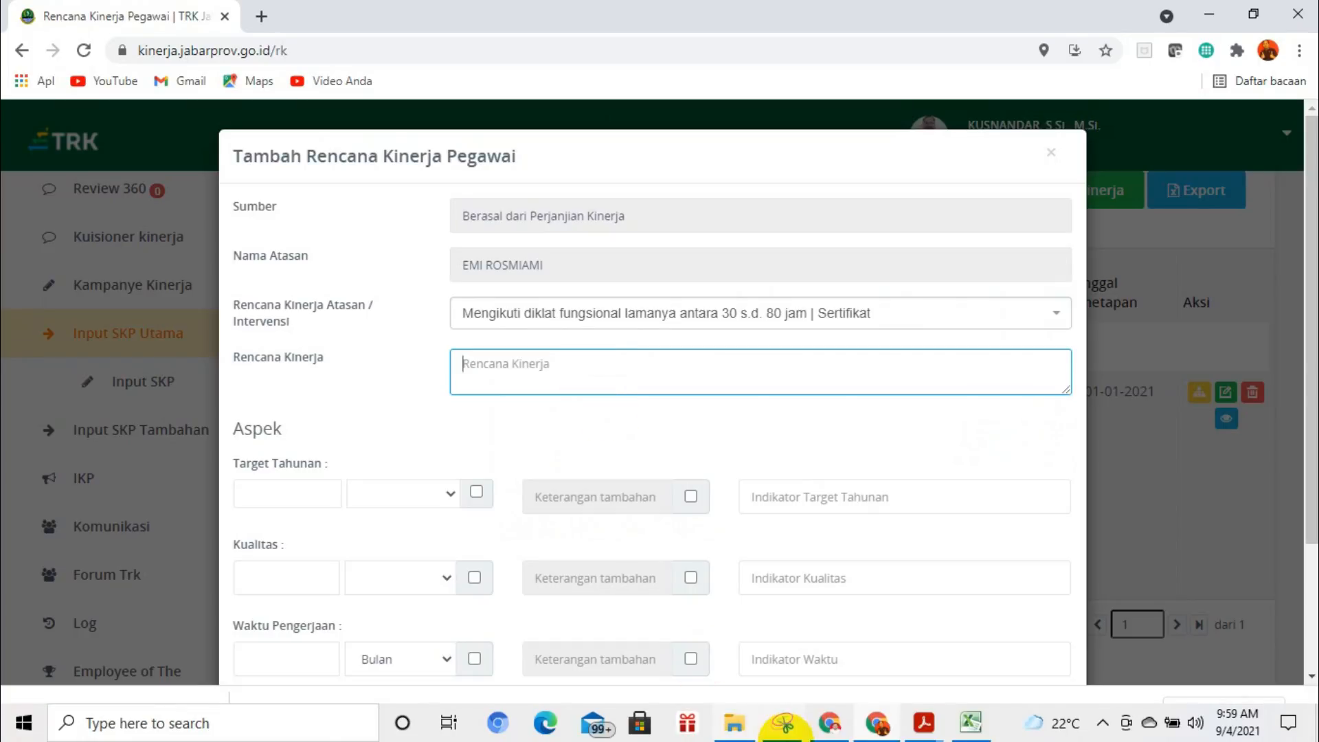
left_click(971, 723)
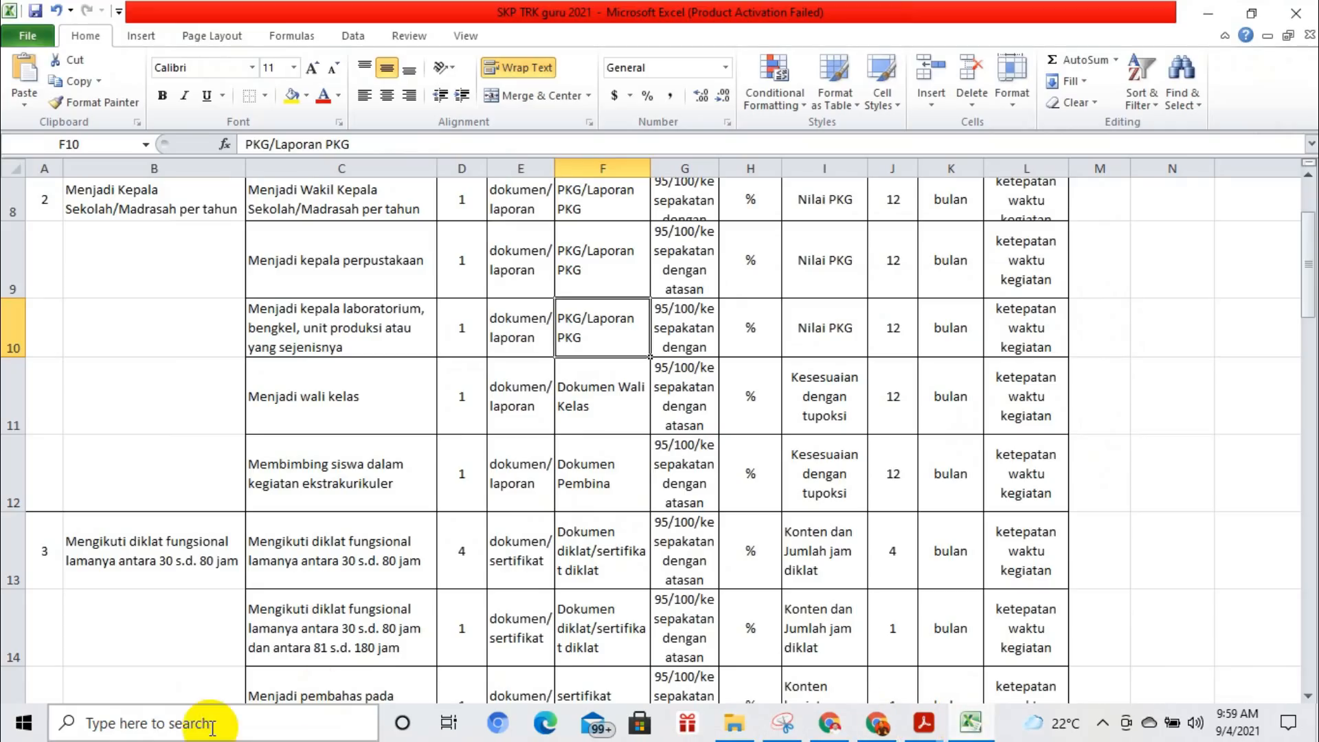
left_click(326, 551)
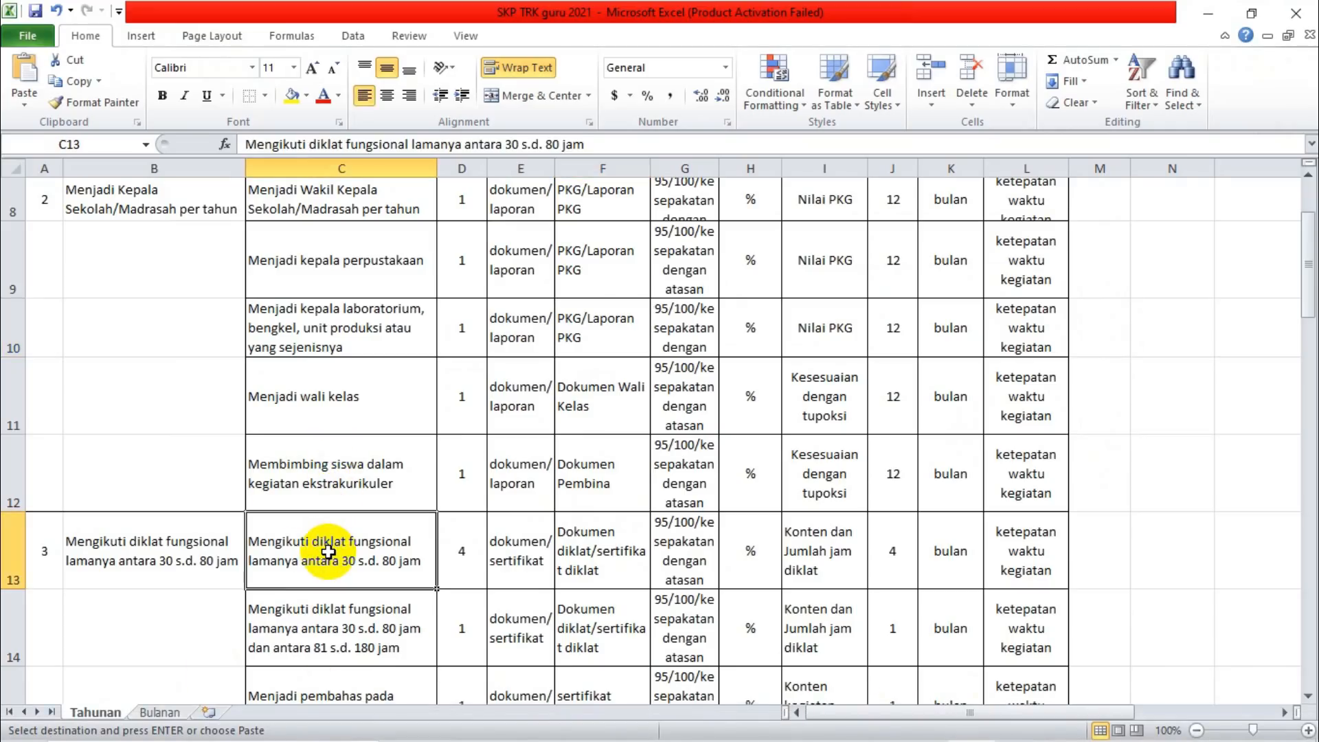
key("ctrl+c")
mouse_move(973, 731)
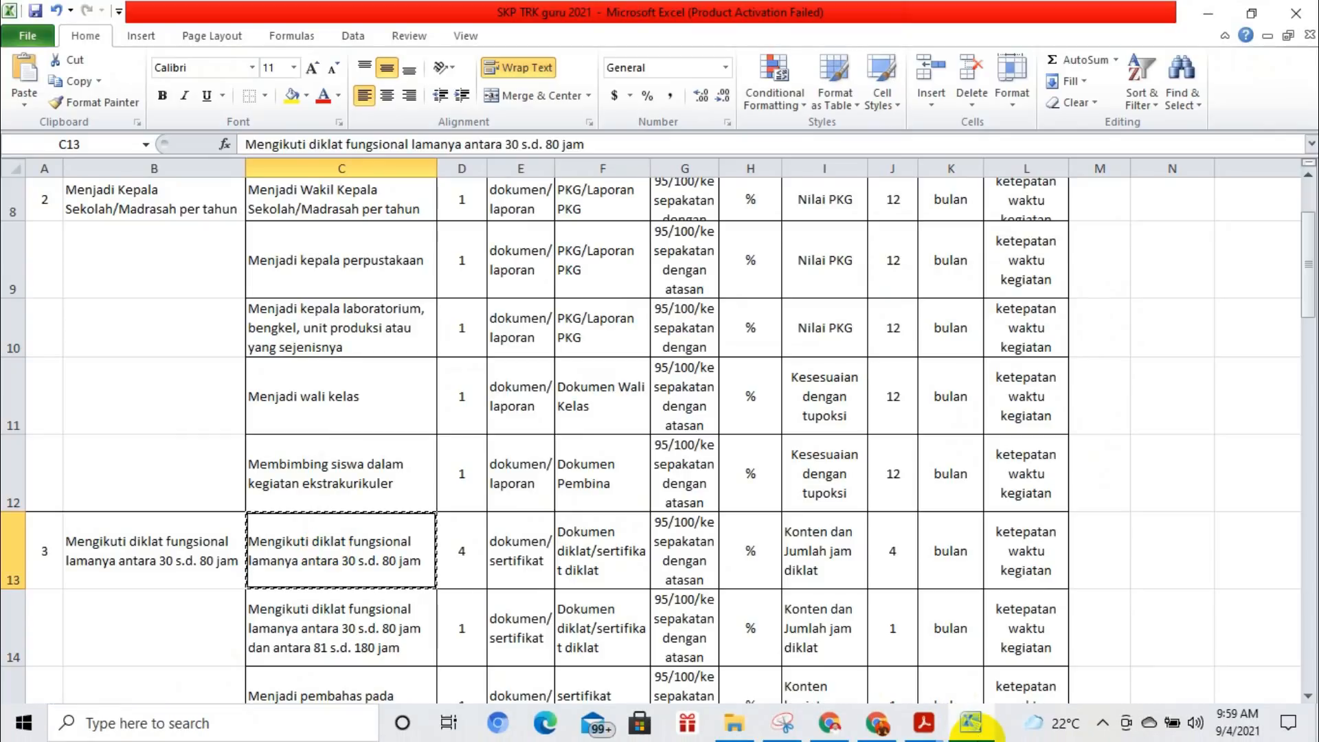
left_click(876, 723)
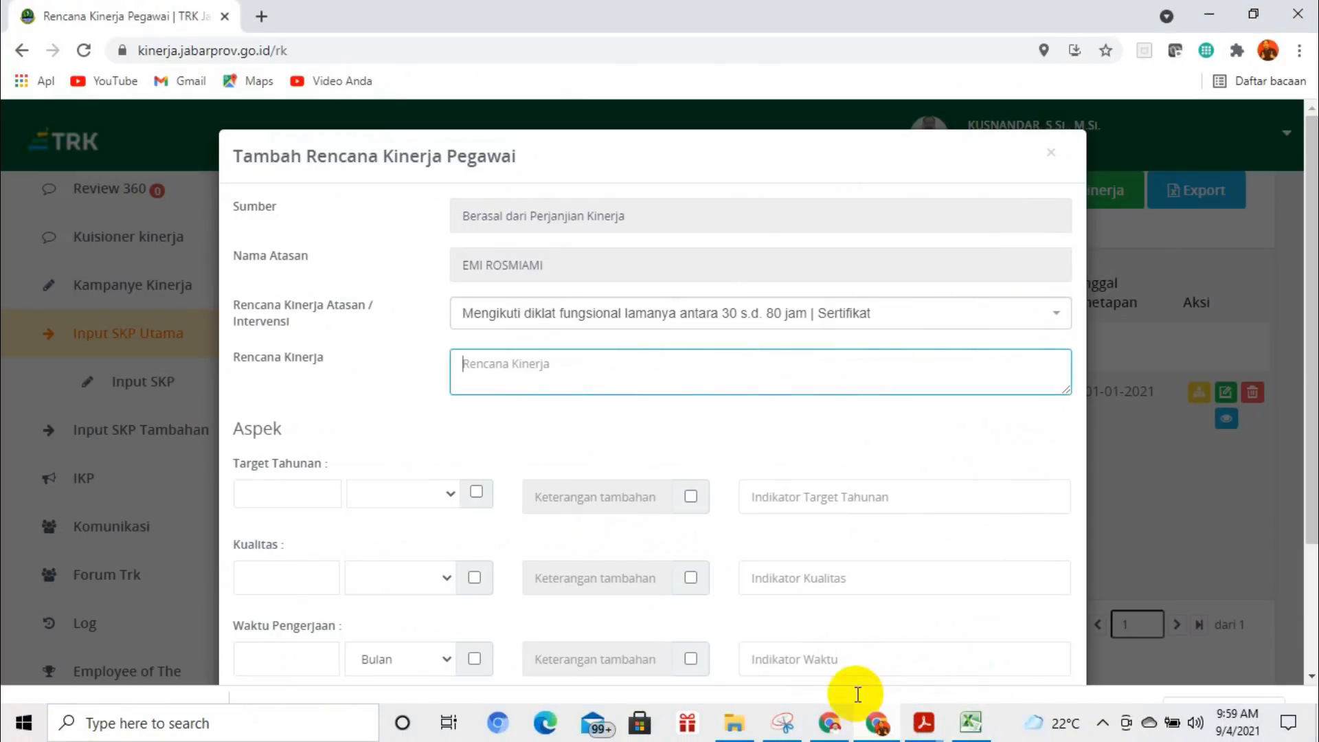
key("ctrl+v")
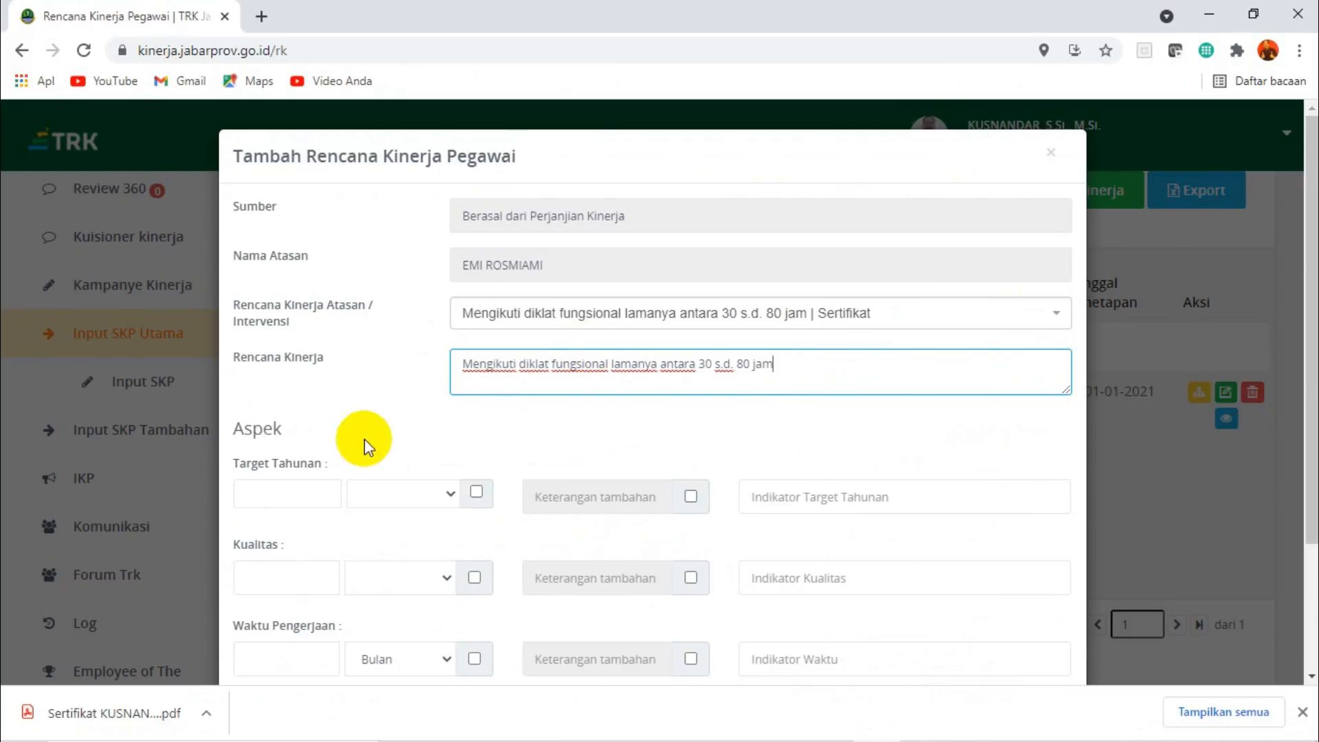
Set the Target Tahunan to 4 dokumen with the indicator "Dokumen diklat".
left_click(284, 492)
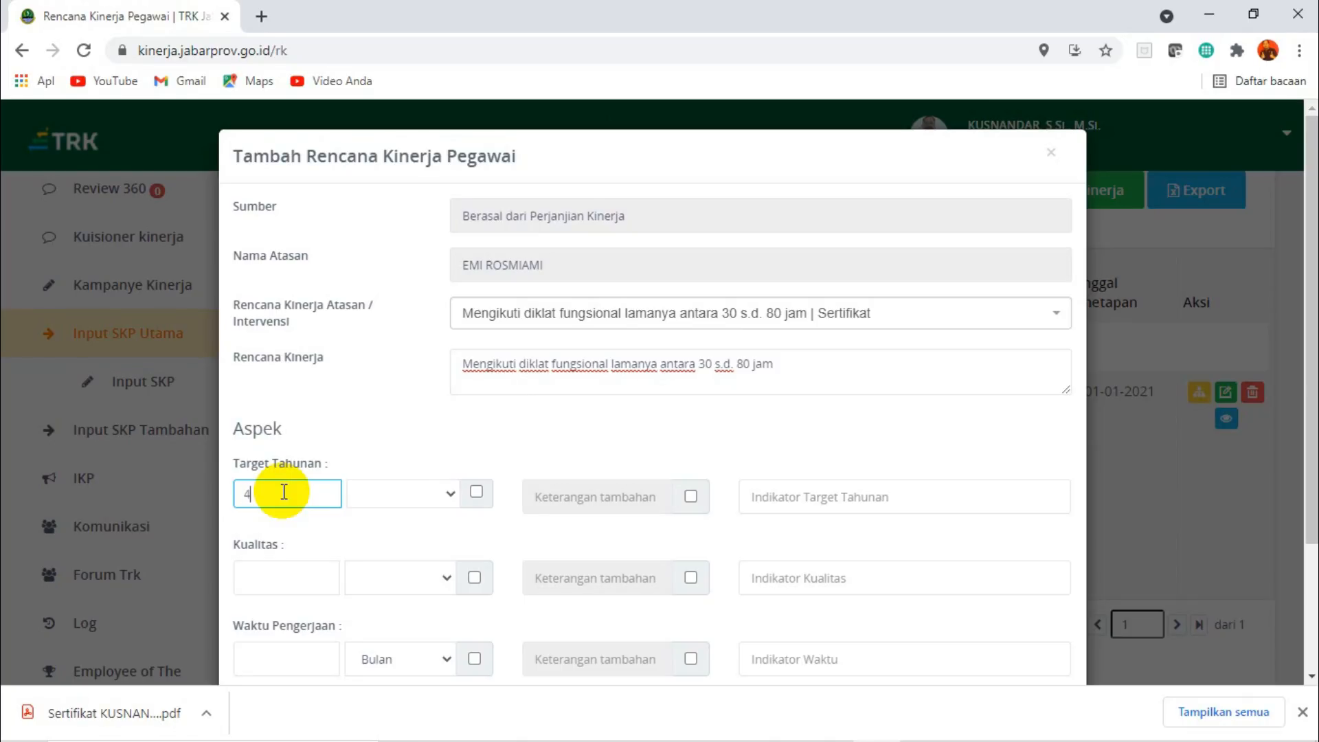
left_click(450, 491)
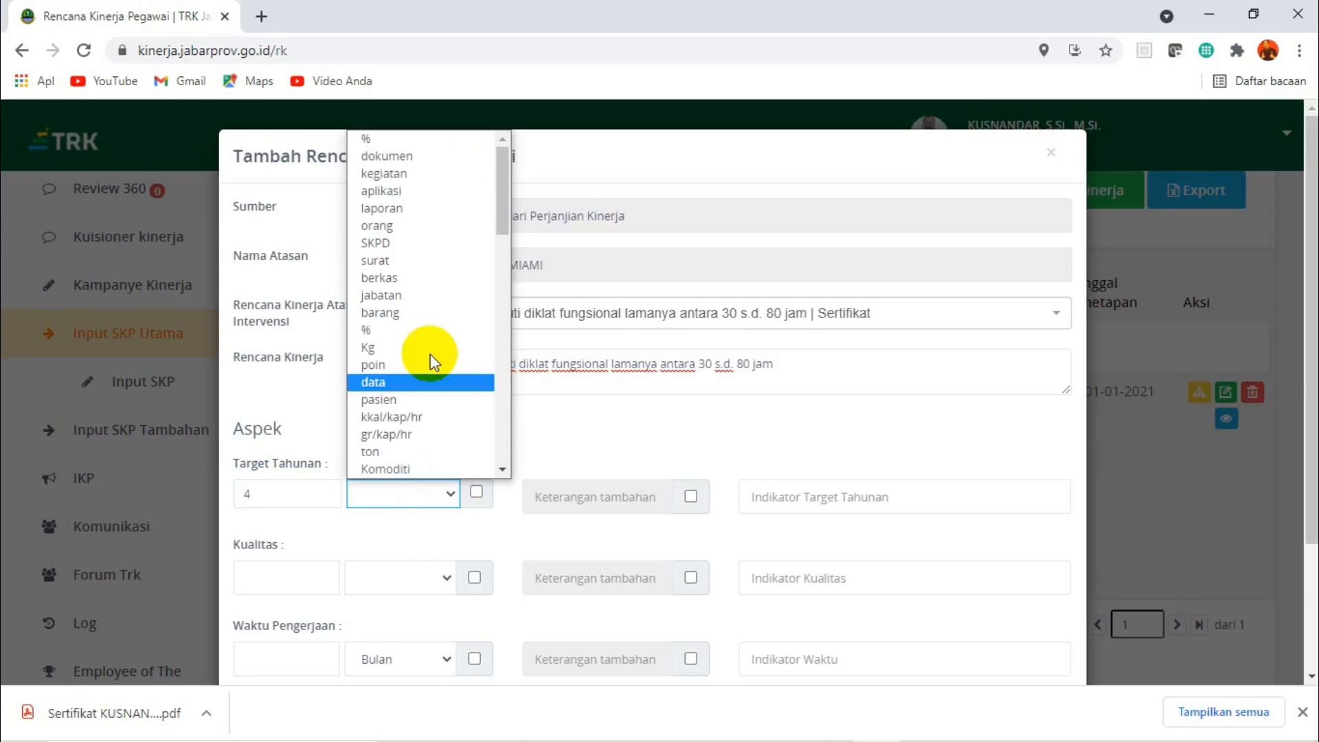
left_click(412, 158)
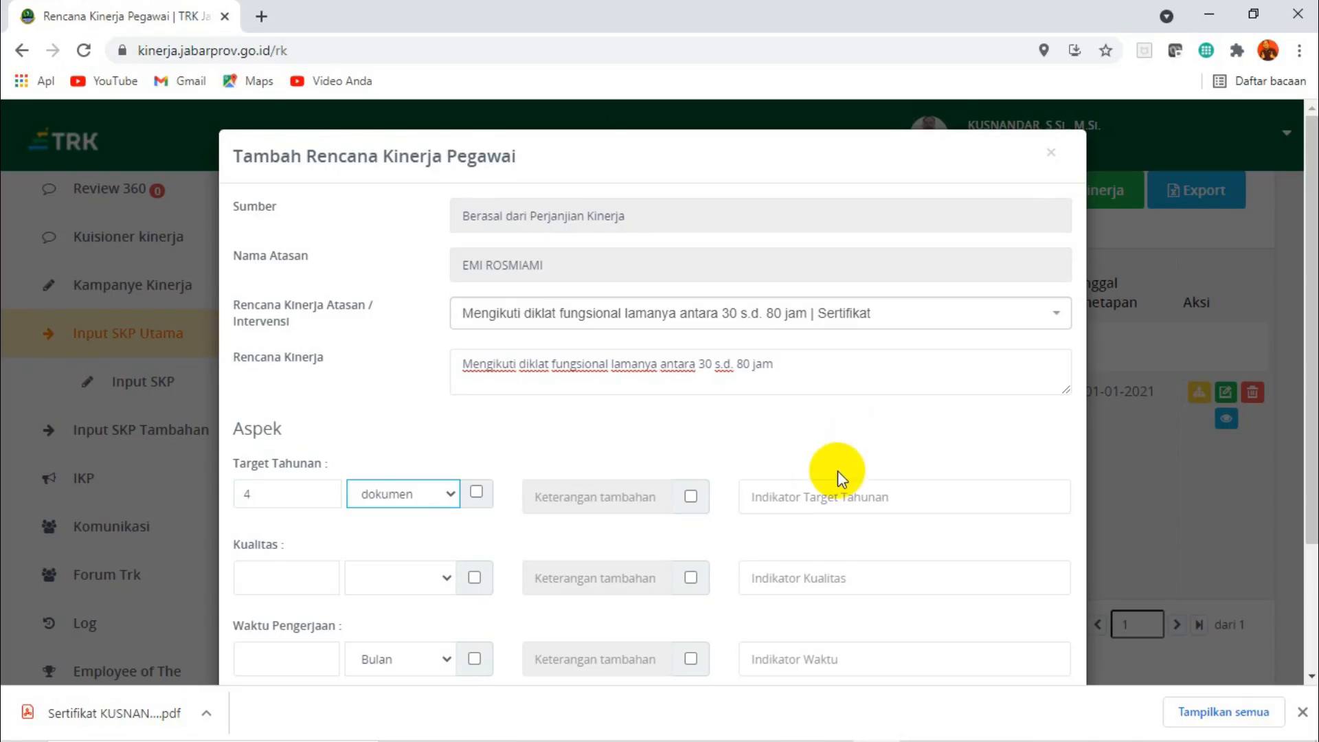
left_click(809, 496)
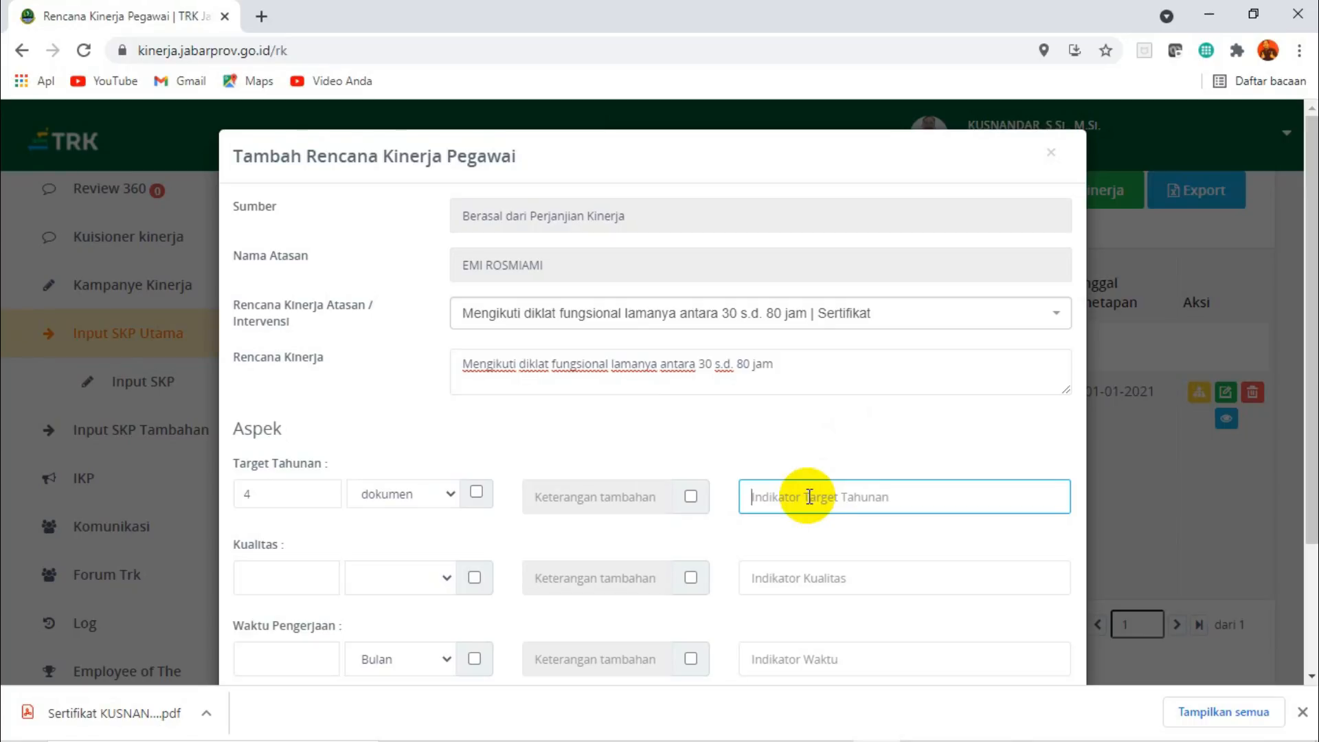
type("D")
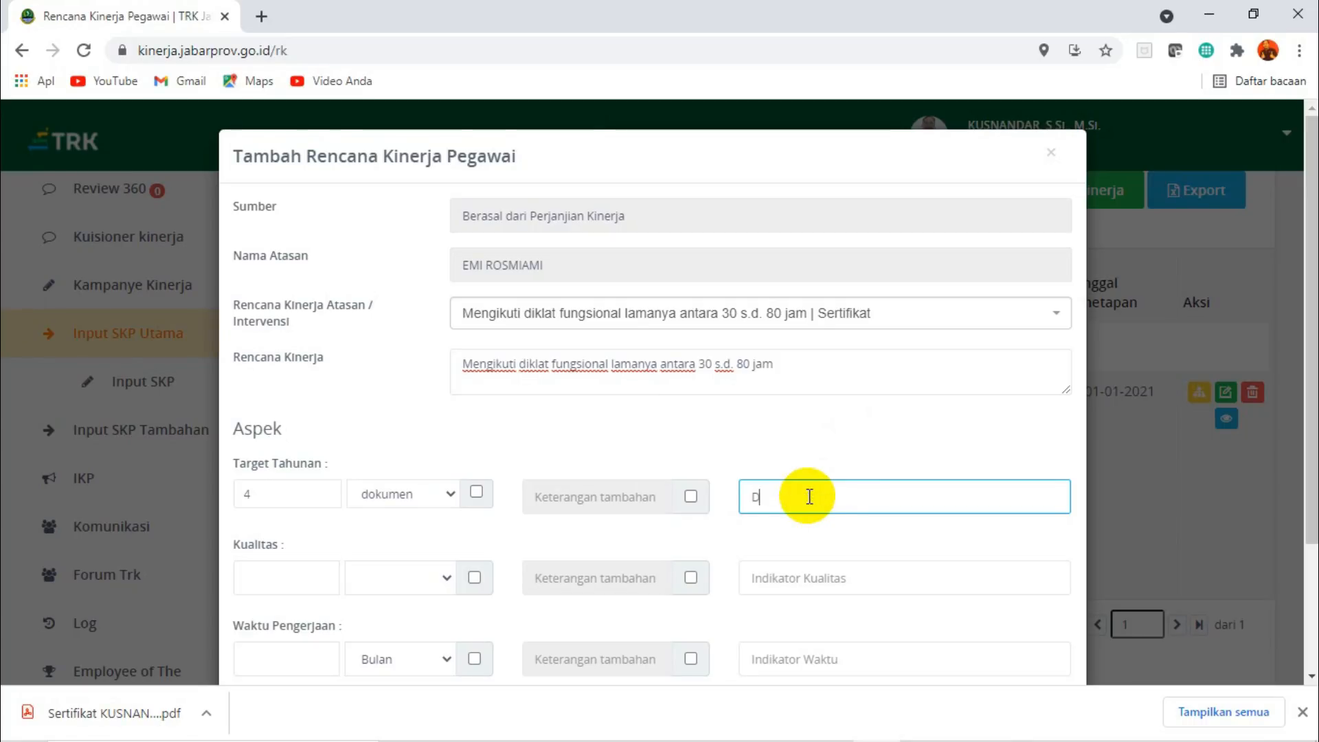
type("okumen diklat")
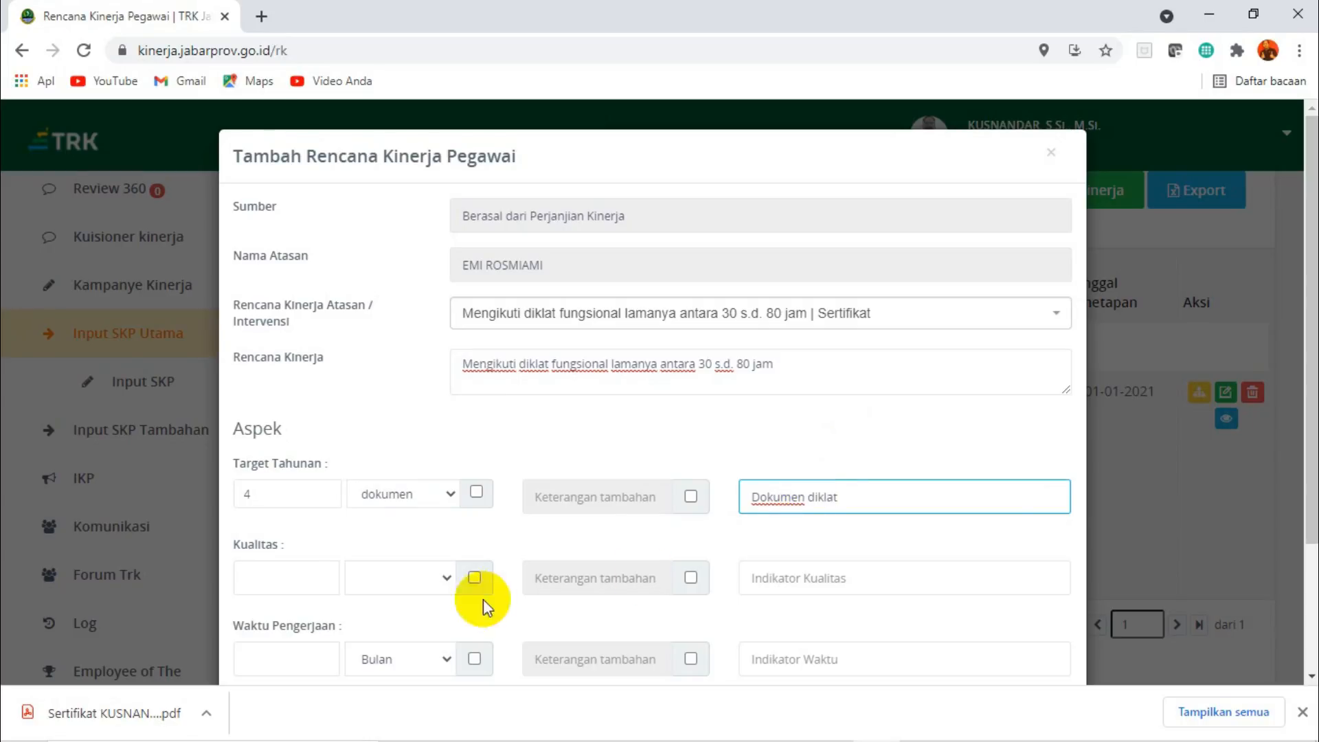
Set the Kualitas to 95 % with the indicator "Konten dan jumlah jam diklat".
left_click(281, 576)
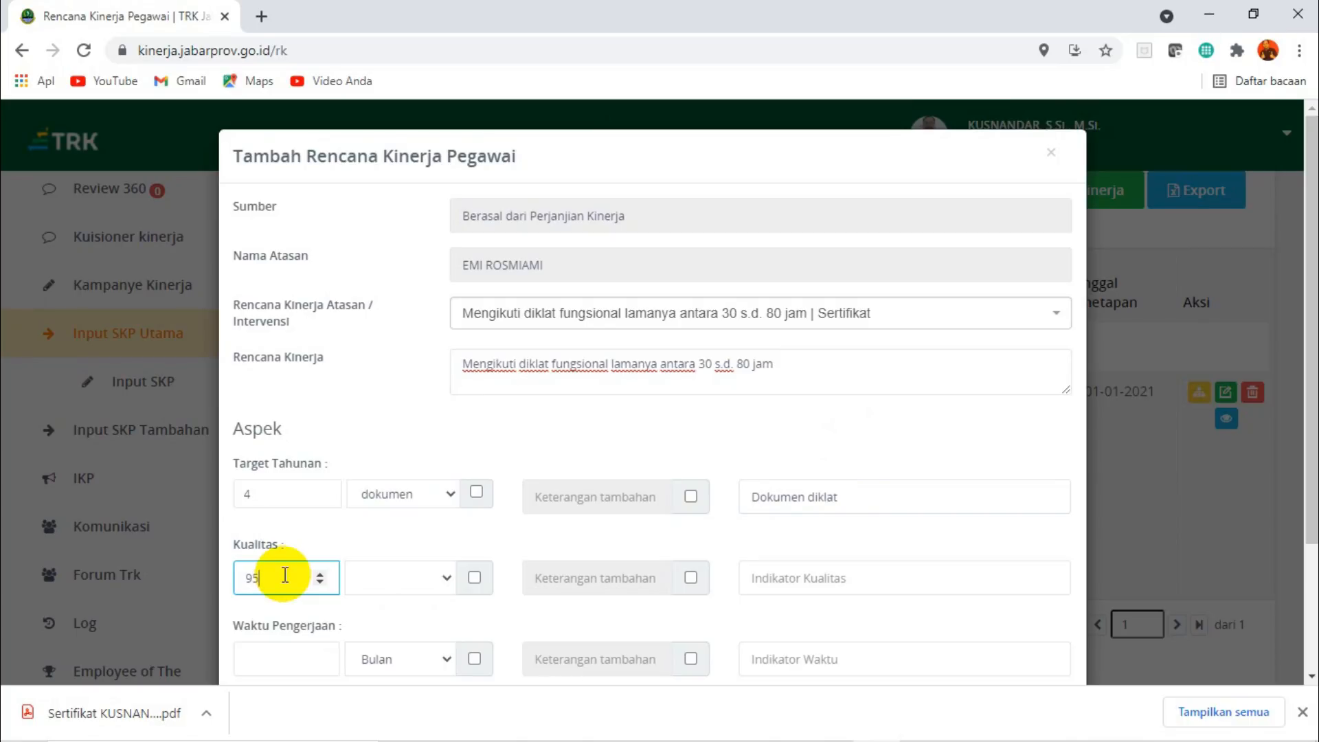
left_click(442, 577)
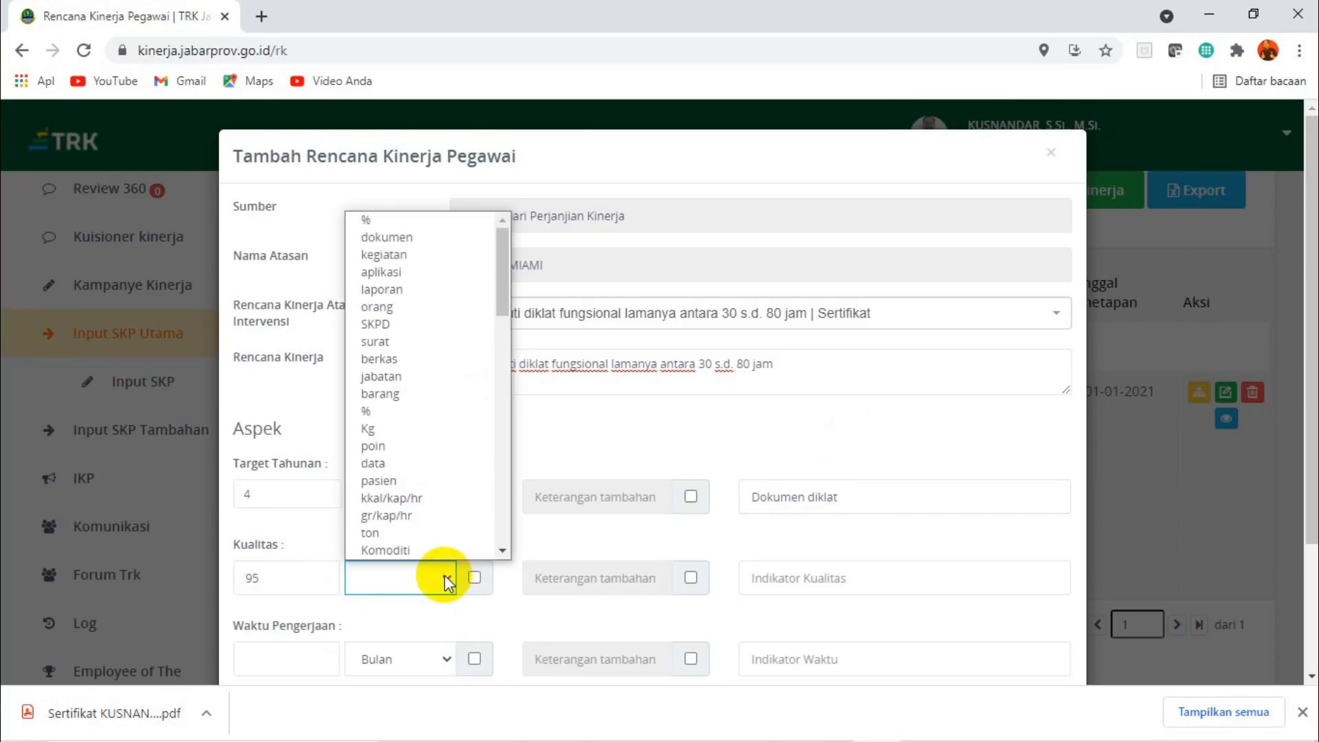
left_click(399, 220)
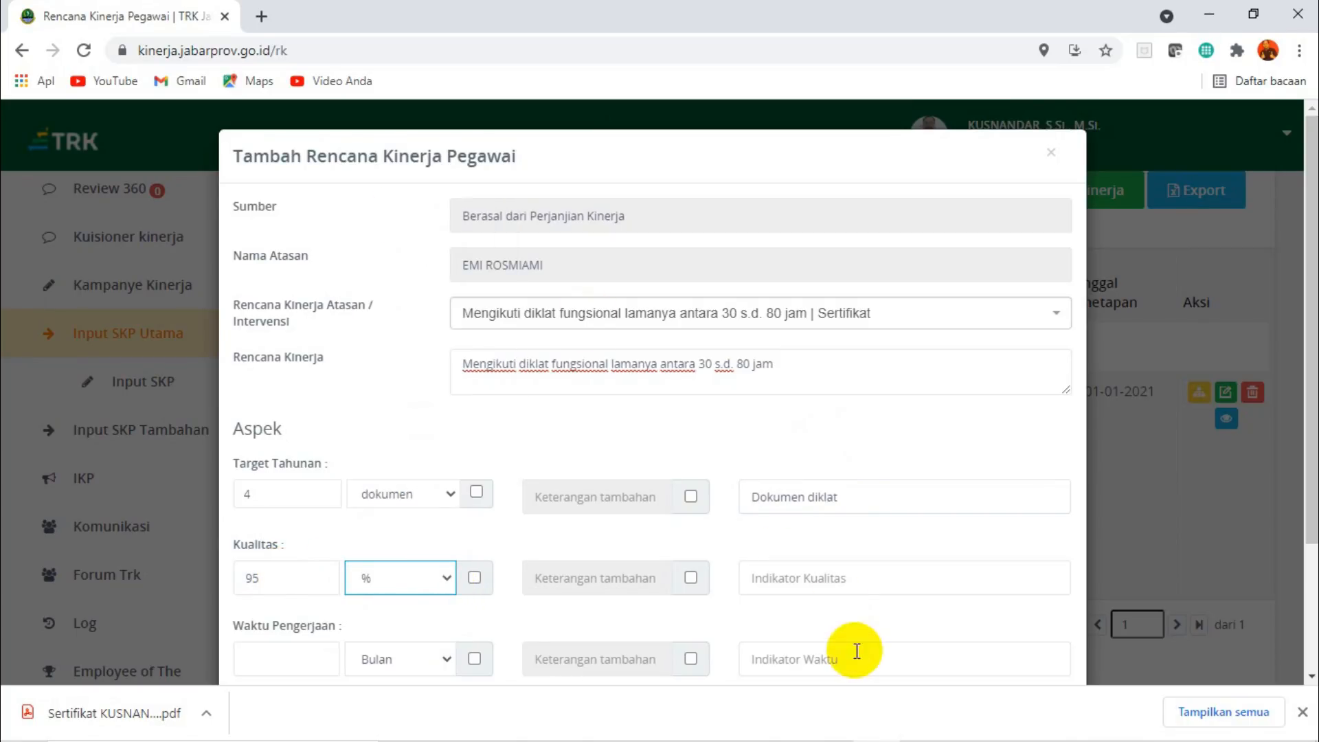
left_click(850, 577)
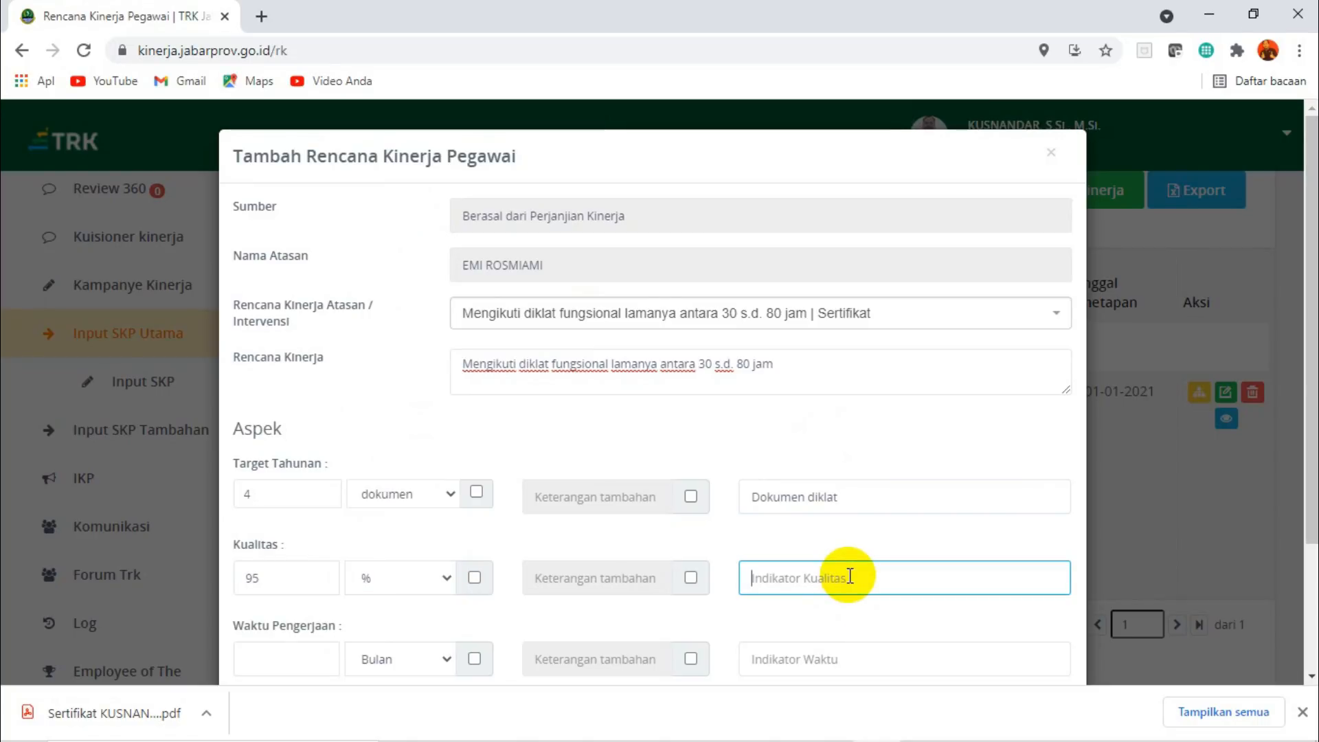
type("Korten dan jumlah jam diklat")
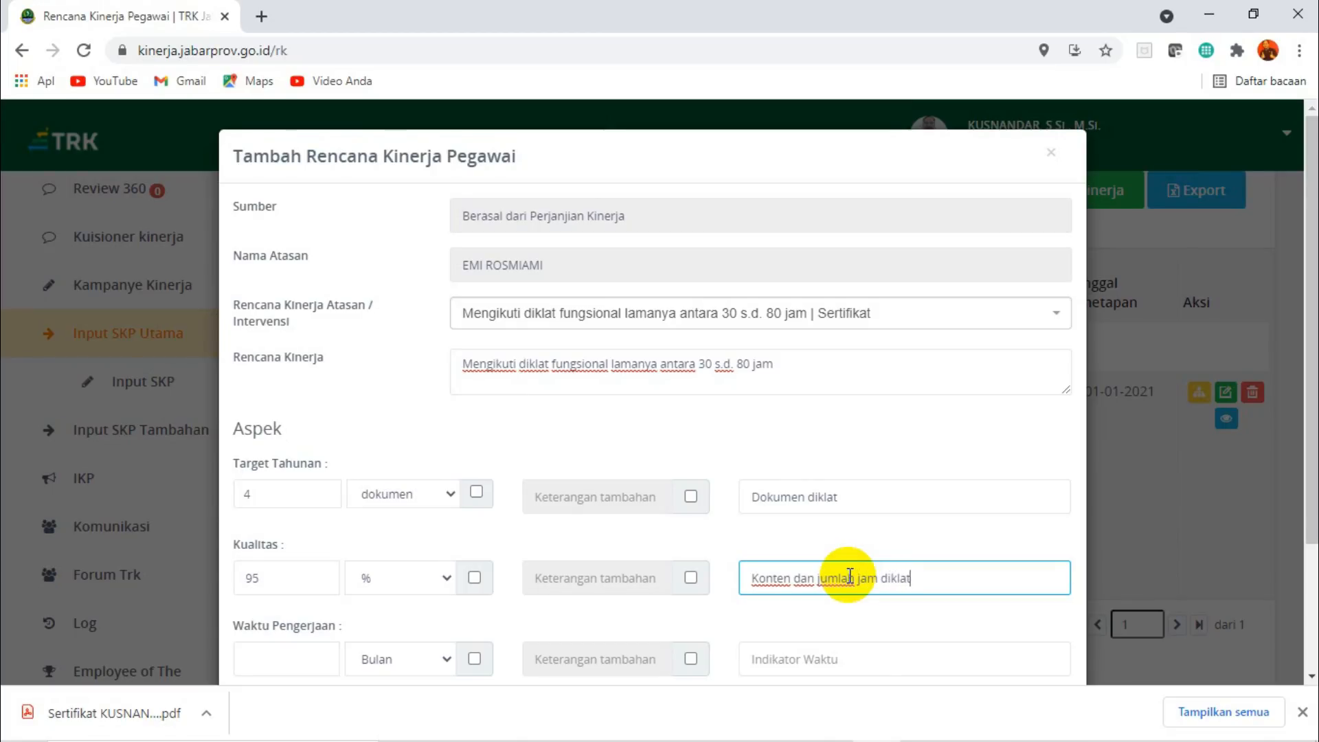
Set the Waktu Pengerjaan to 4 Bulan with the indicator "Ketepatan waktu kegiatan".
scroll(486, 574, "down", 3)
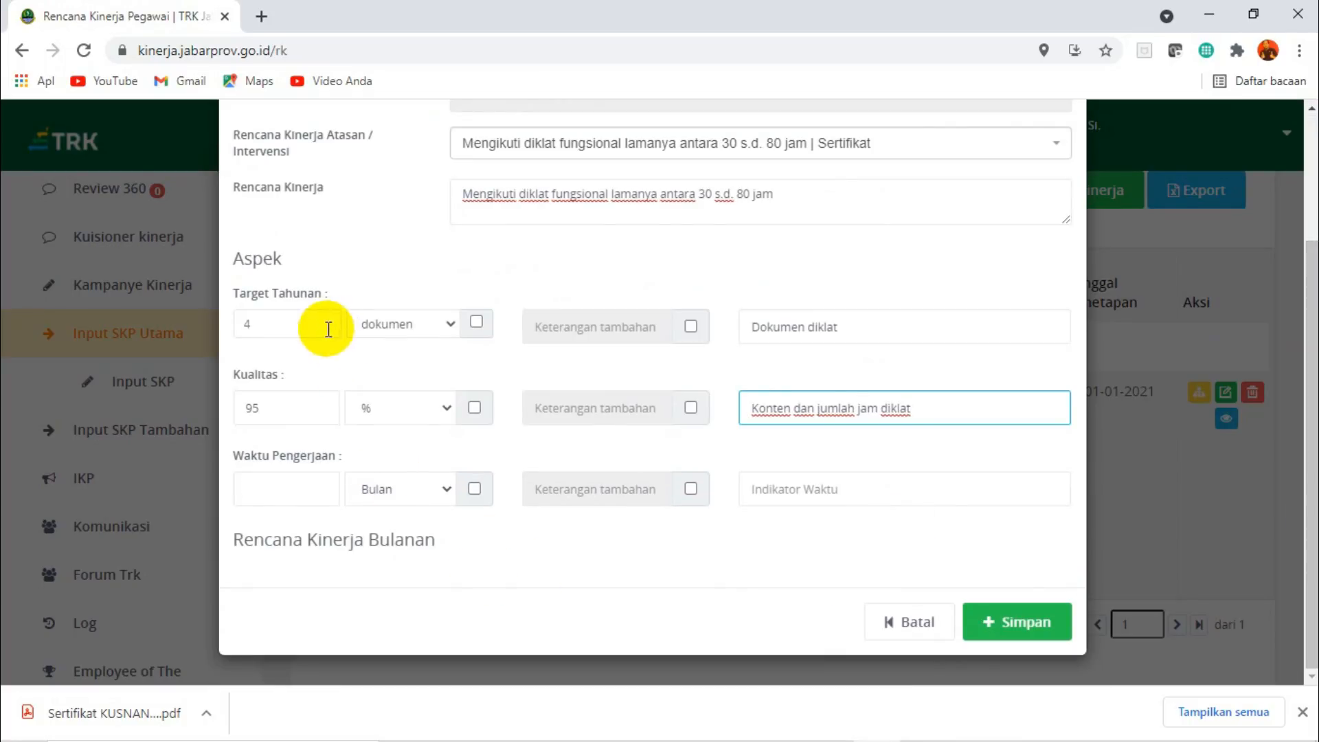
left_click(291, 499)
type("4")
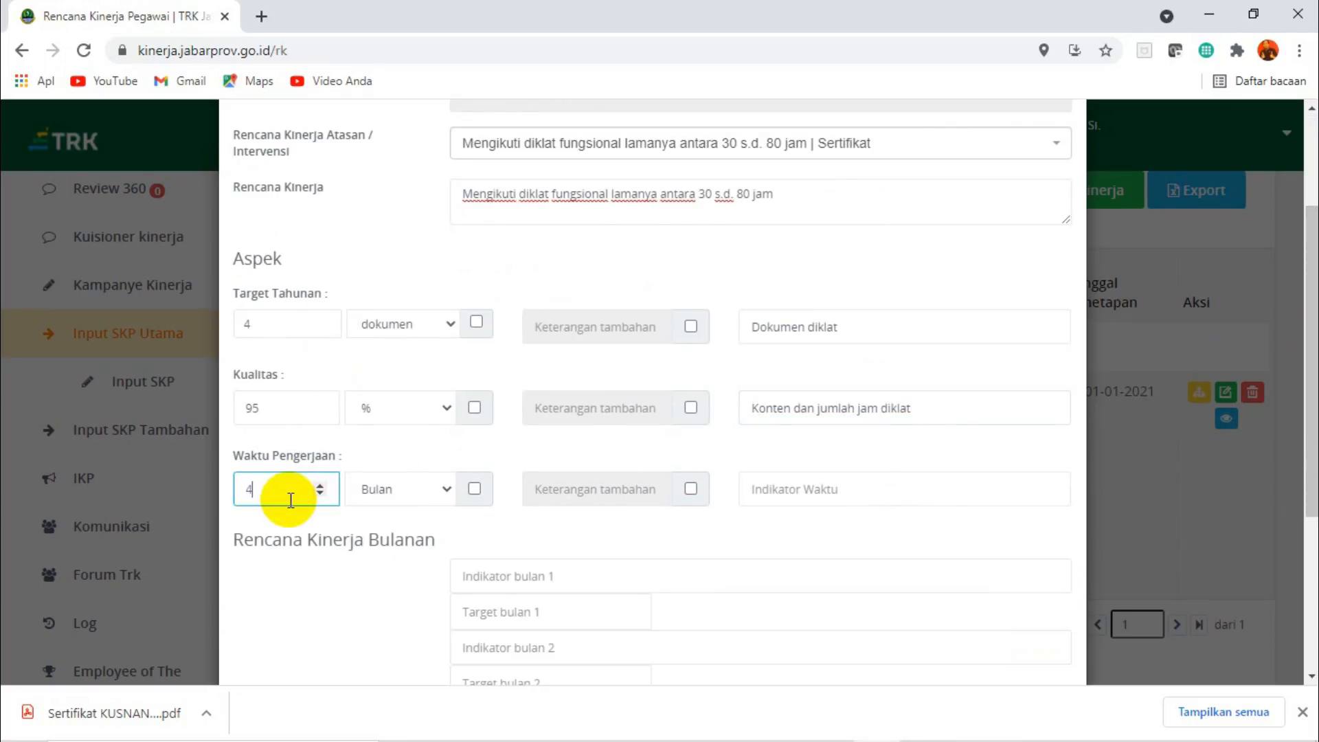
left_click(815, 492)
type("Ke")
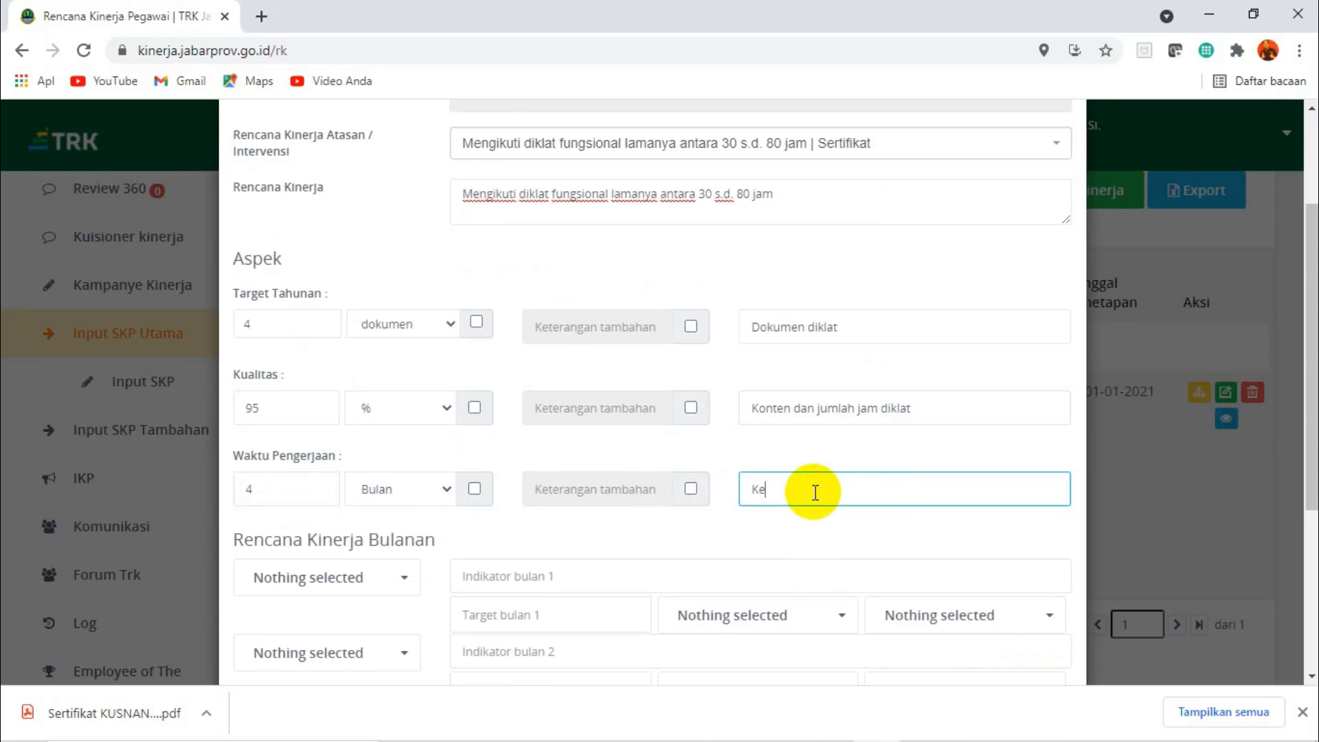
type("tepatan waktu kegiatan")
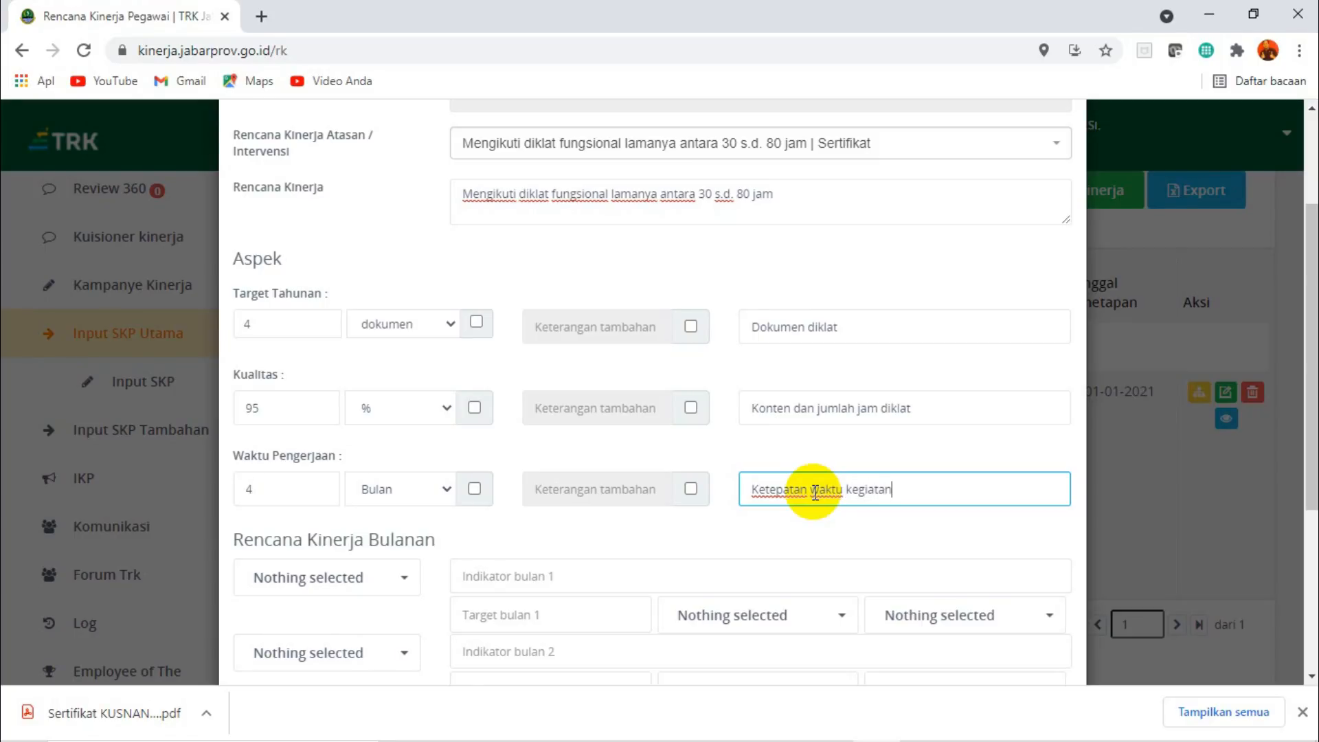
Assign Februari, Maret, April and September to the four rows of Rencana Kinerja Bulanan, in that order.
left_click_drag(1311, 348, 1311, 505)
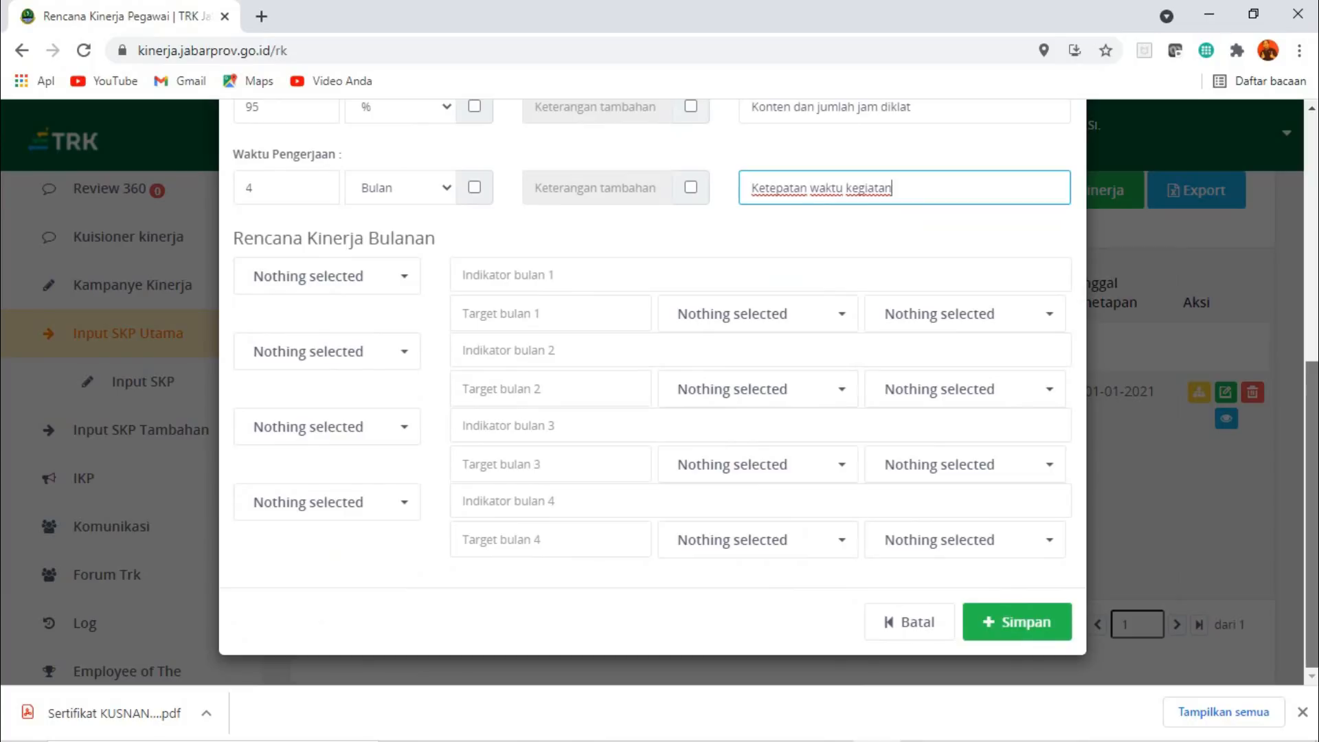
left_click(410, 278)
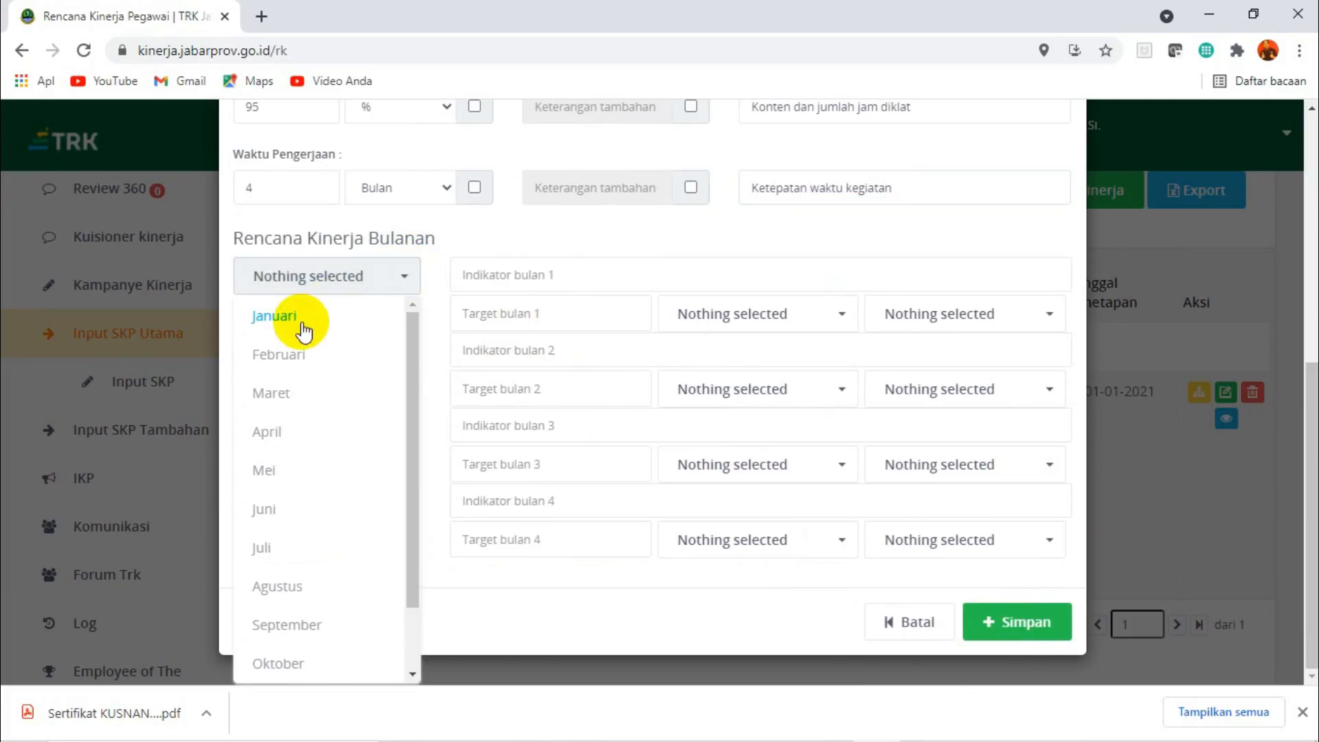
left_click(286, 357)
left_click(407, 356)
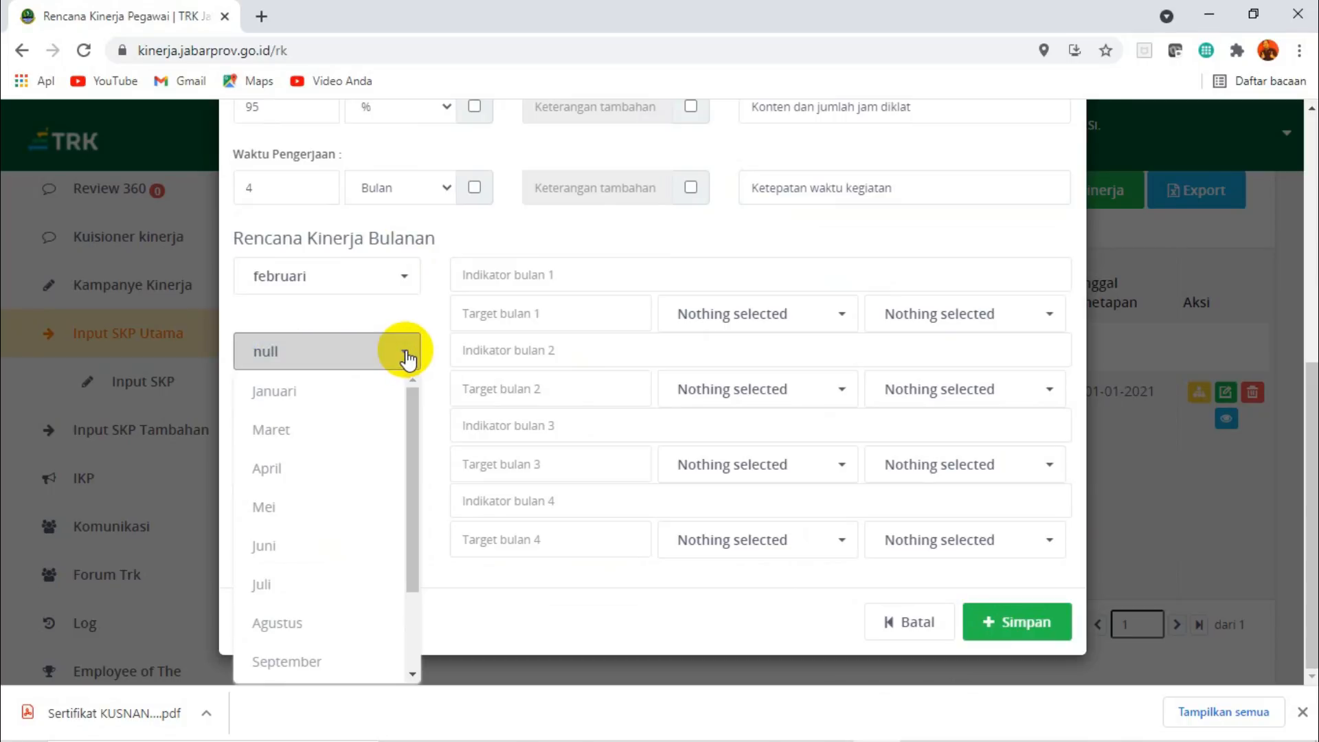
left_click(284, 434)
left_click(400, 427)
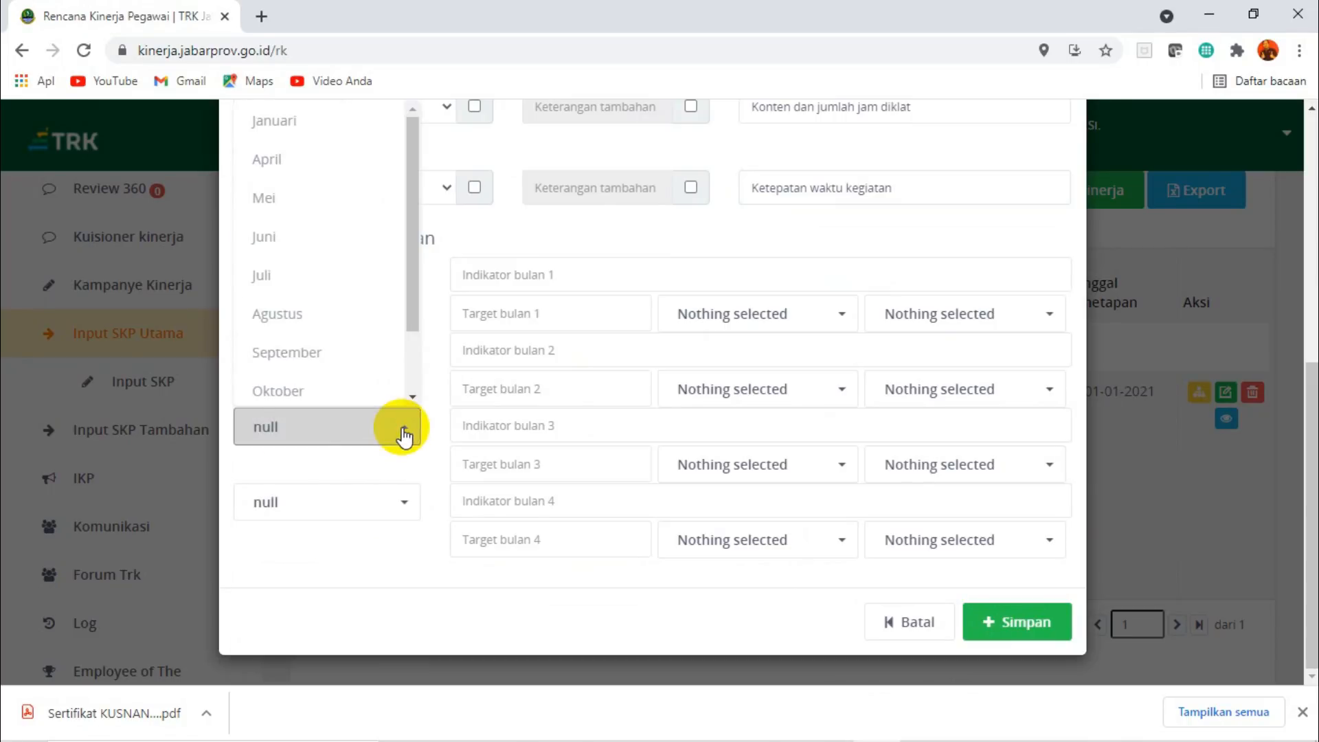
left_click(281, 161)
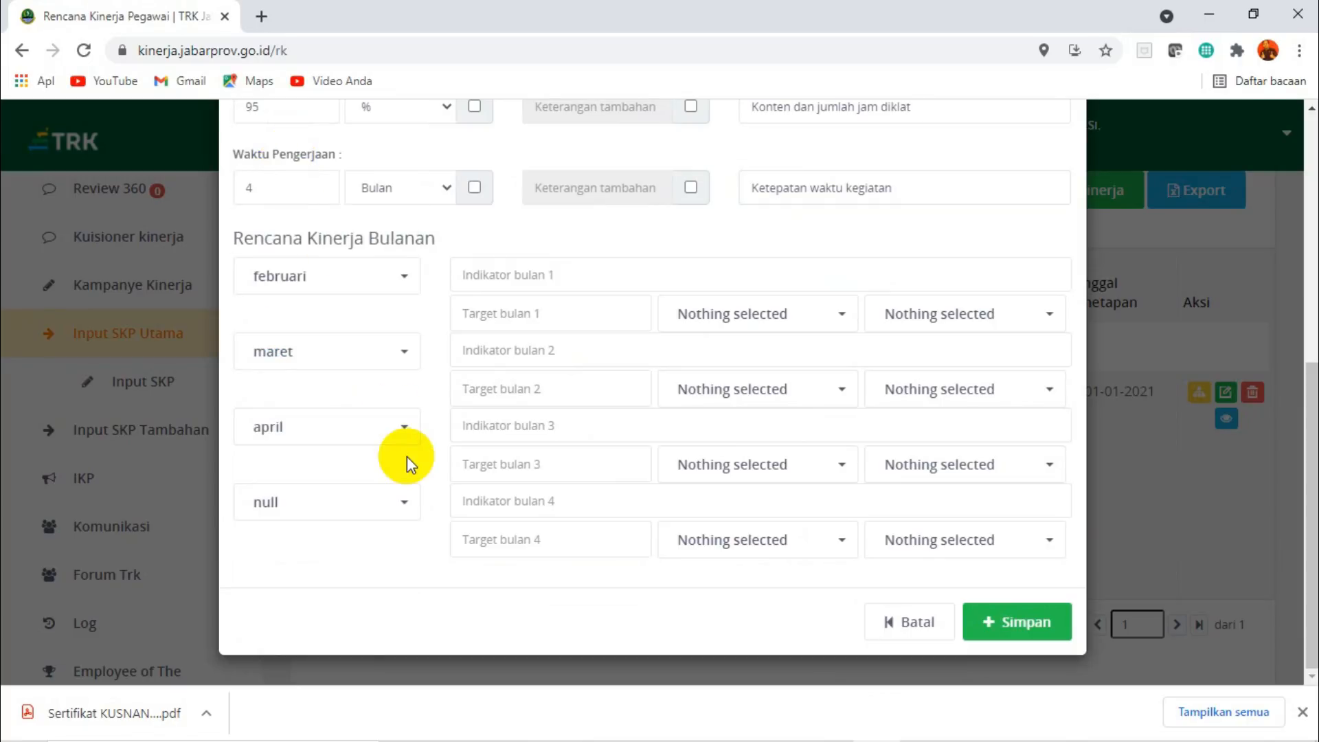
left_click(407, 495)
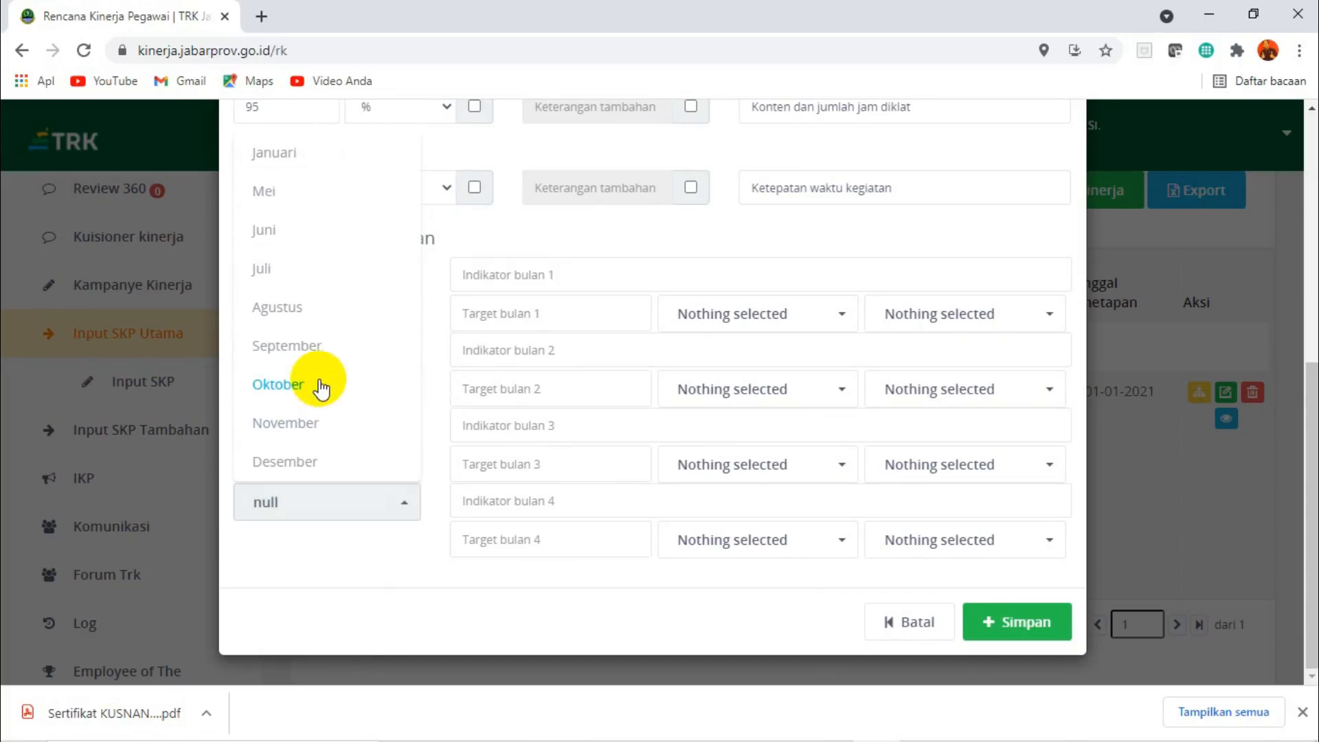
left_click(309, 347)
Paste the copied "Mengikuti diklat fungsional lamanya antara 30 s.d. 80 jam" as the indicator of all four monthly rows.
left_click(714, 271)
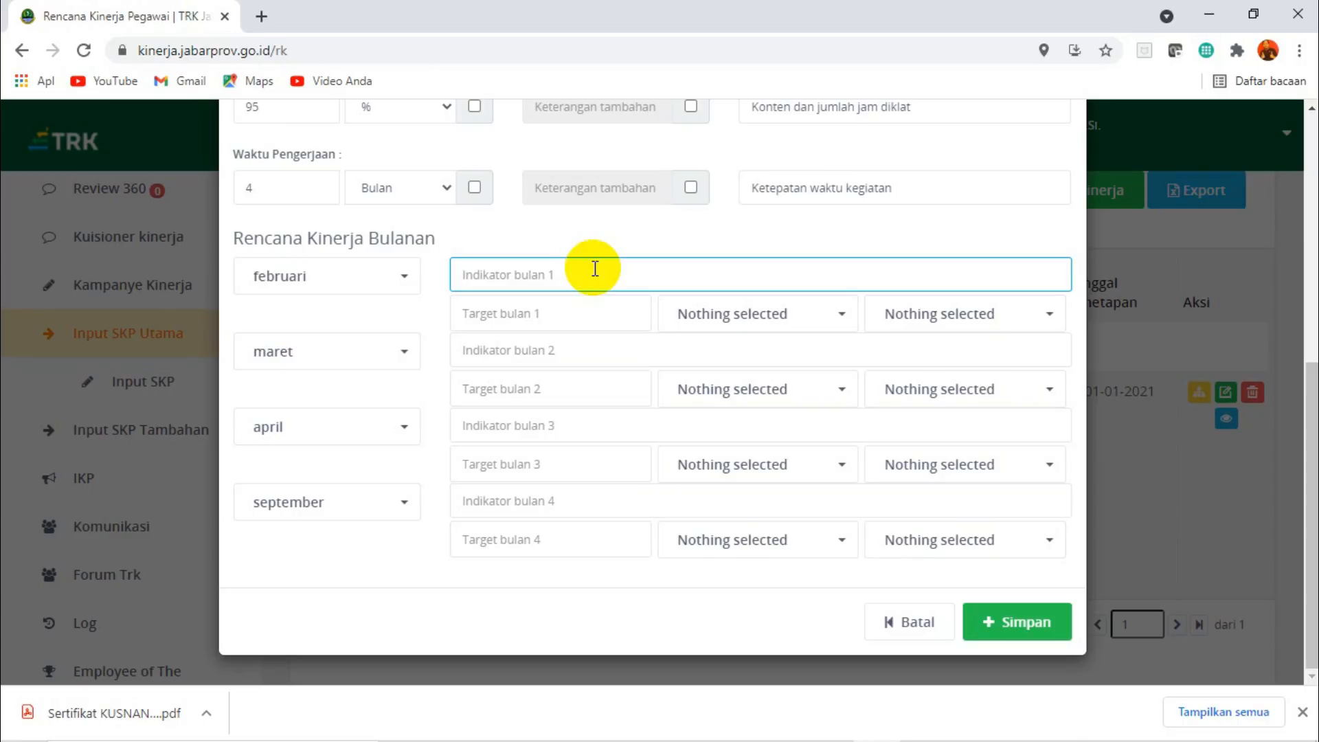
key("ctrl+v")
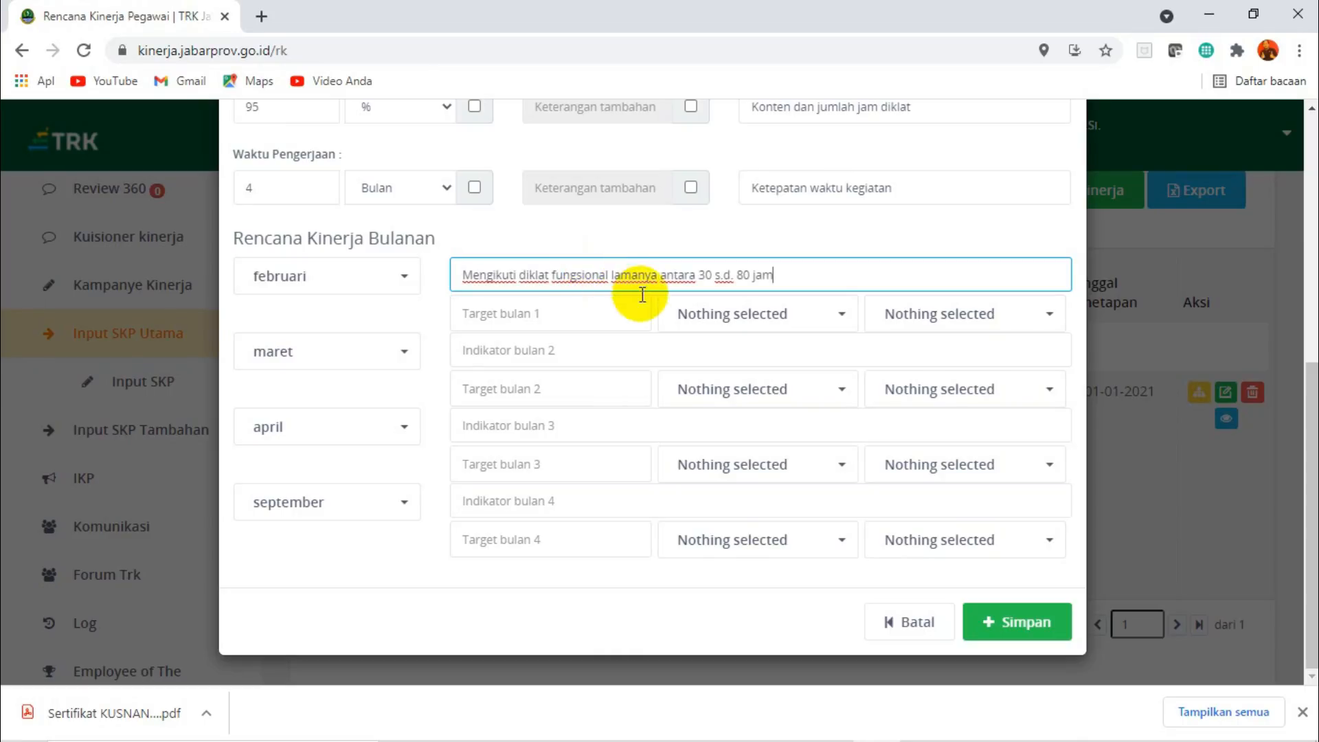
left_click(522, 352)
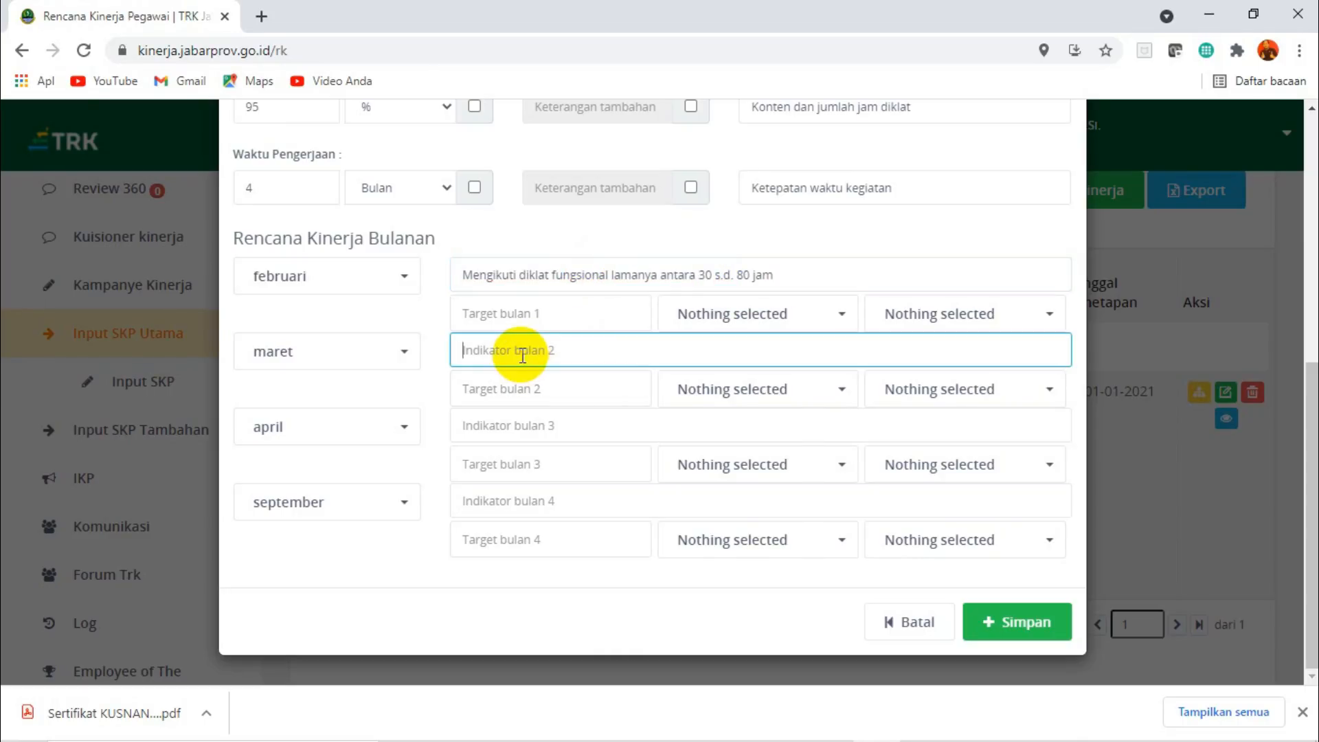
type("Mengikuti diklat fungsional lamanya antara 30 s.d. 80 jam")
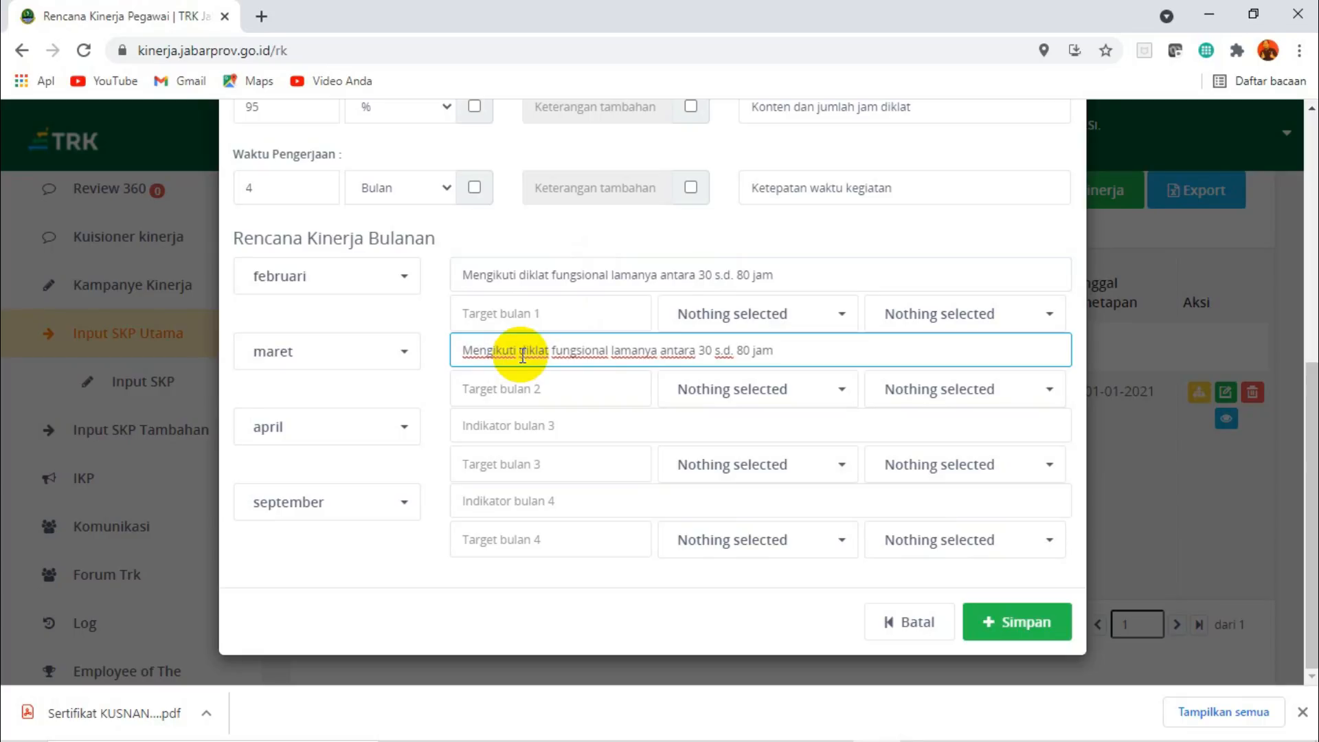
left_click(507, 426)
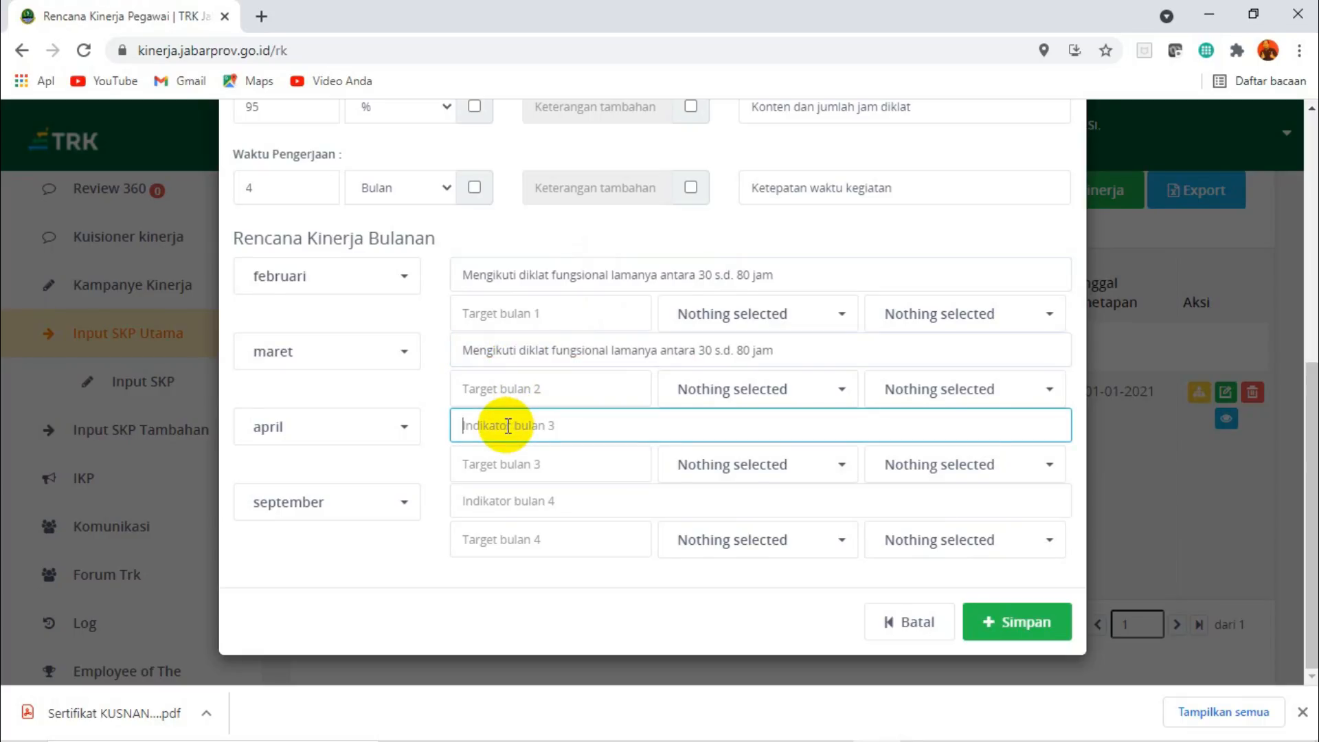
type("Mengikuti diklat fungsional lamanya antara 30 s.d. 80 jam")
left_click(505, 500)
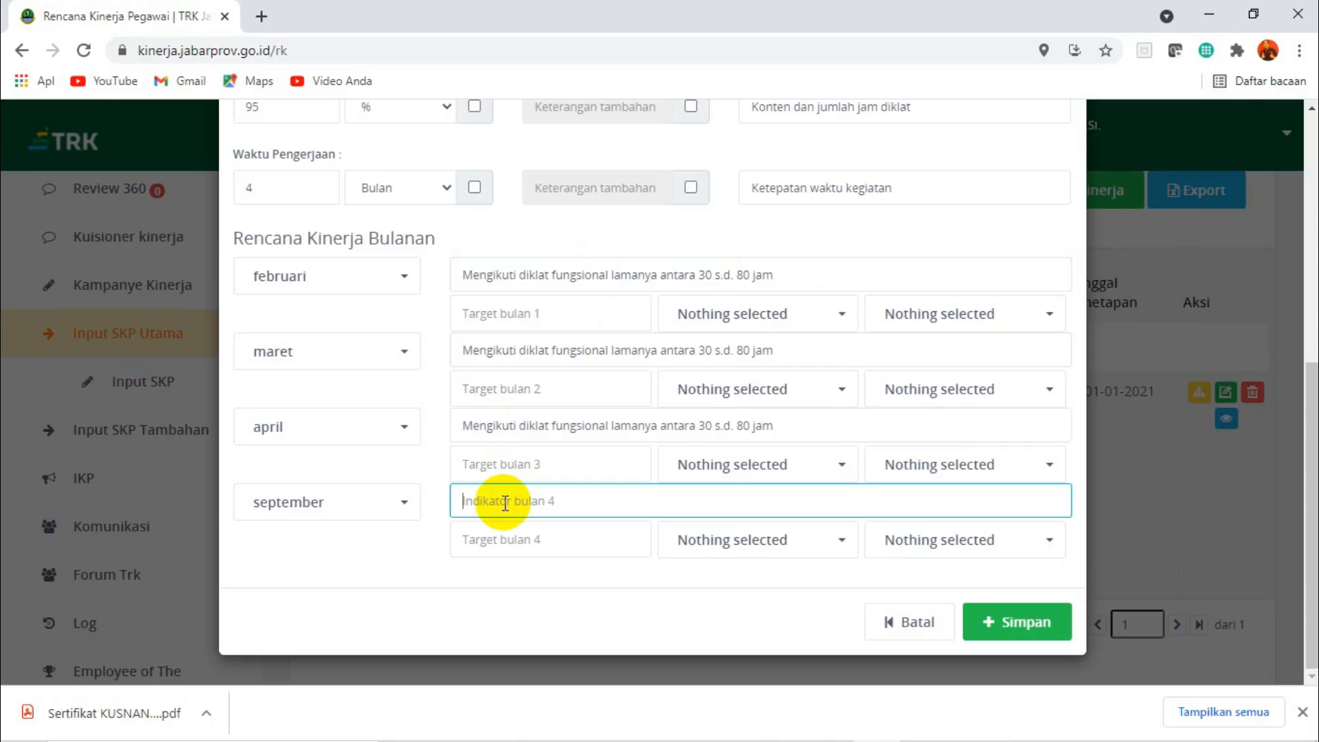
type("Mengikuti diklat fungsional lamanya antara 30 s.d. 80 jam")
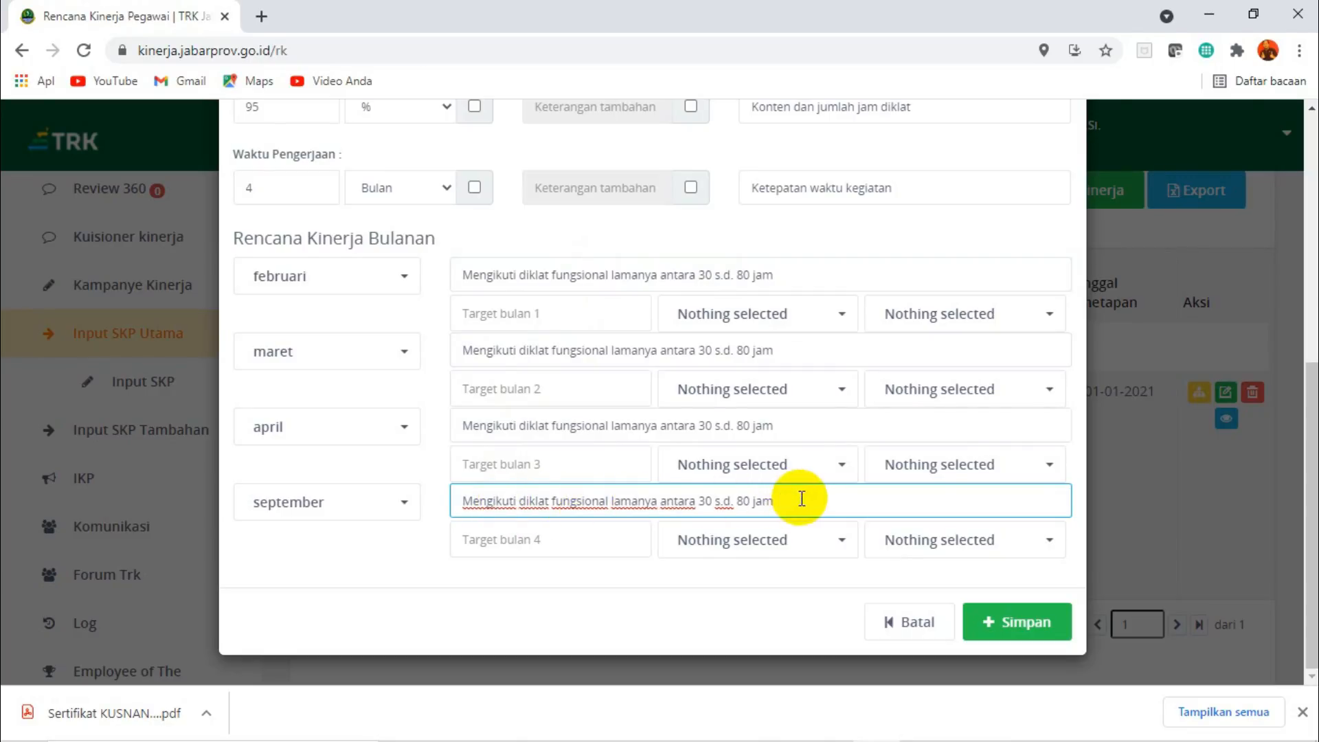
Set the februari target to 1 dokumen with 95% quality.
left_click(562, 321)
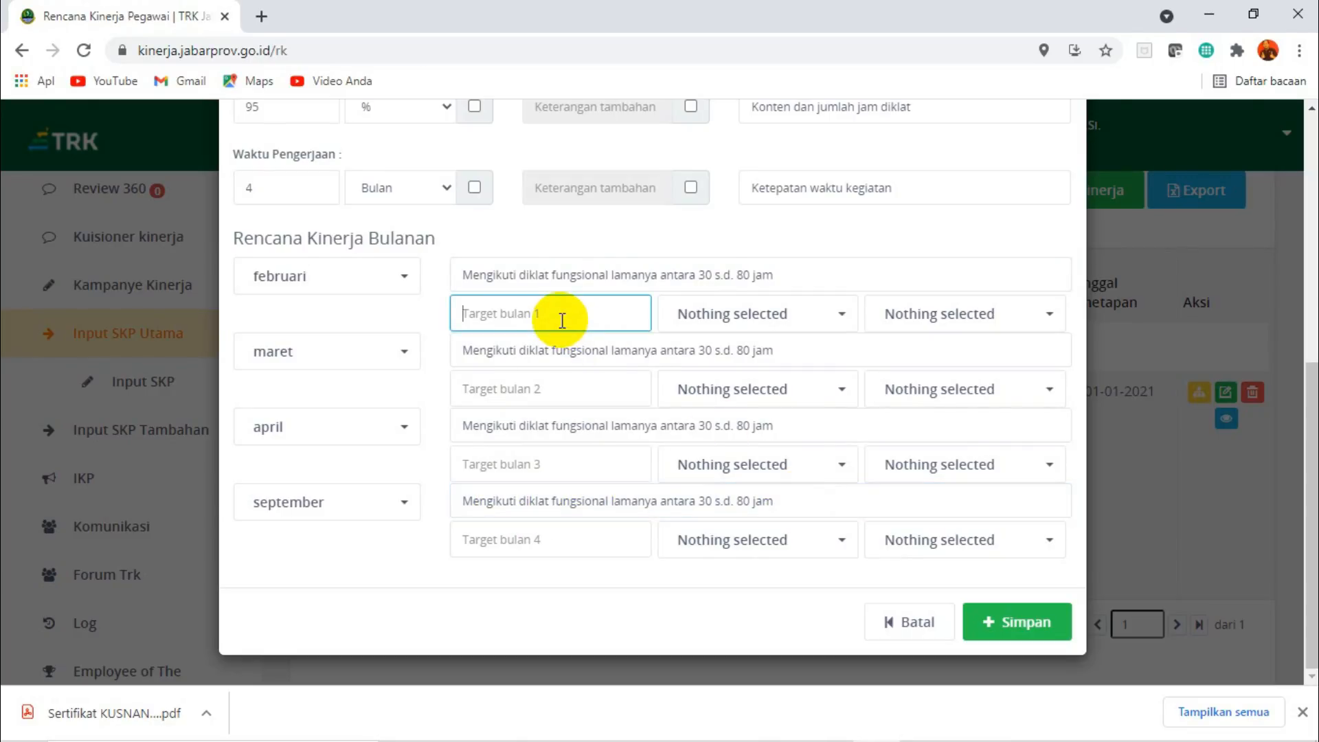
left_click(846, 317)
left_click(708, 353)
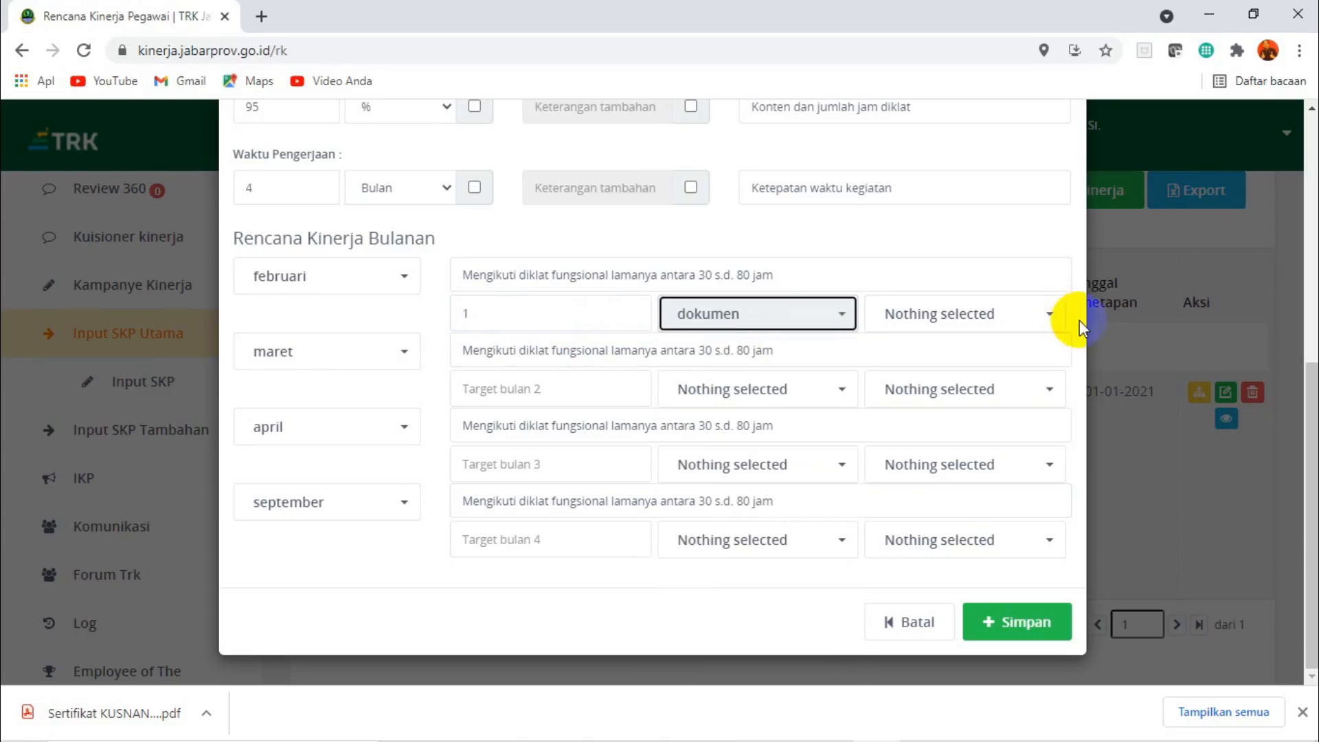
left_click(1050, 315)
left_click(896, 394)
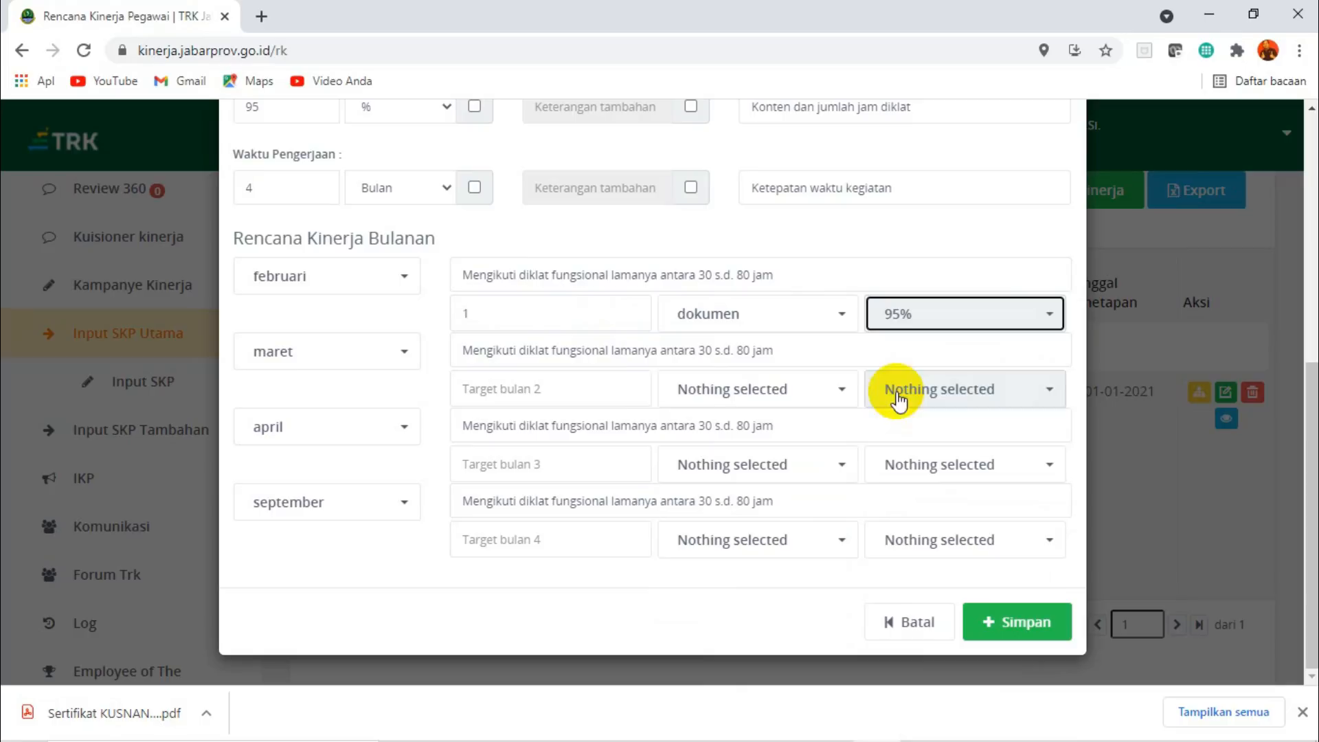
Set the maret target to 1 dokumen with 95% quality.
left_click(528, 394)
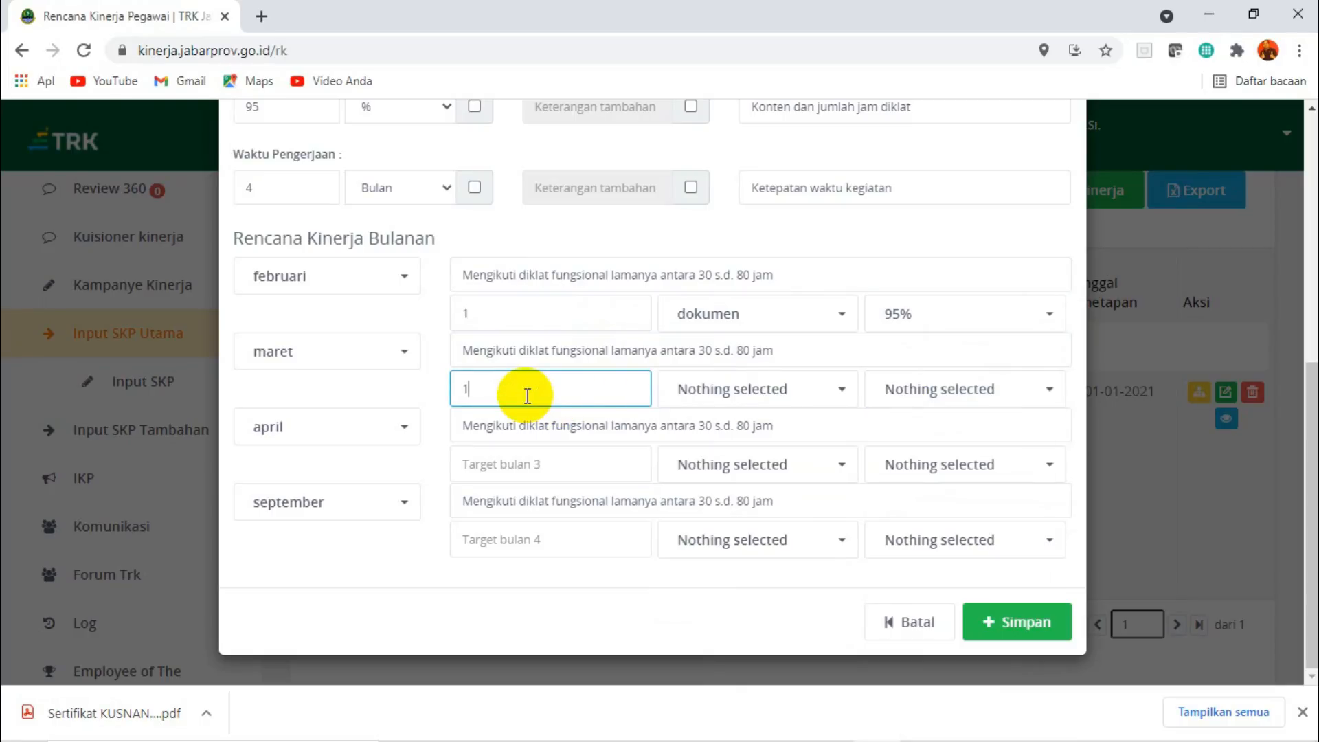
type("1")
left_click(970, 391)
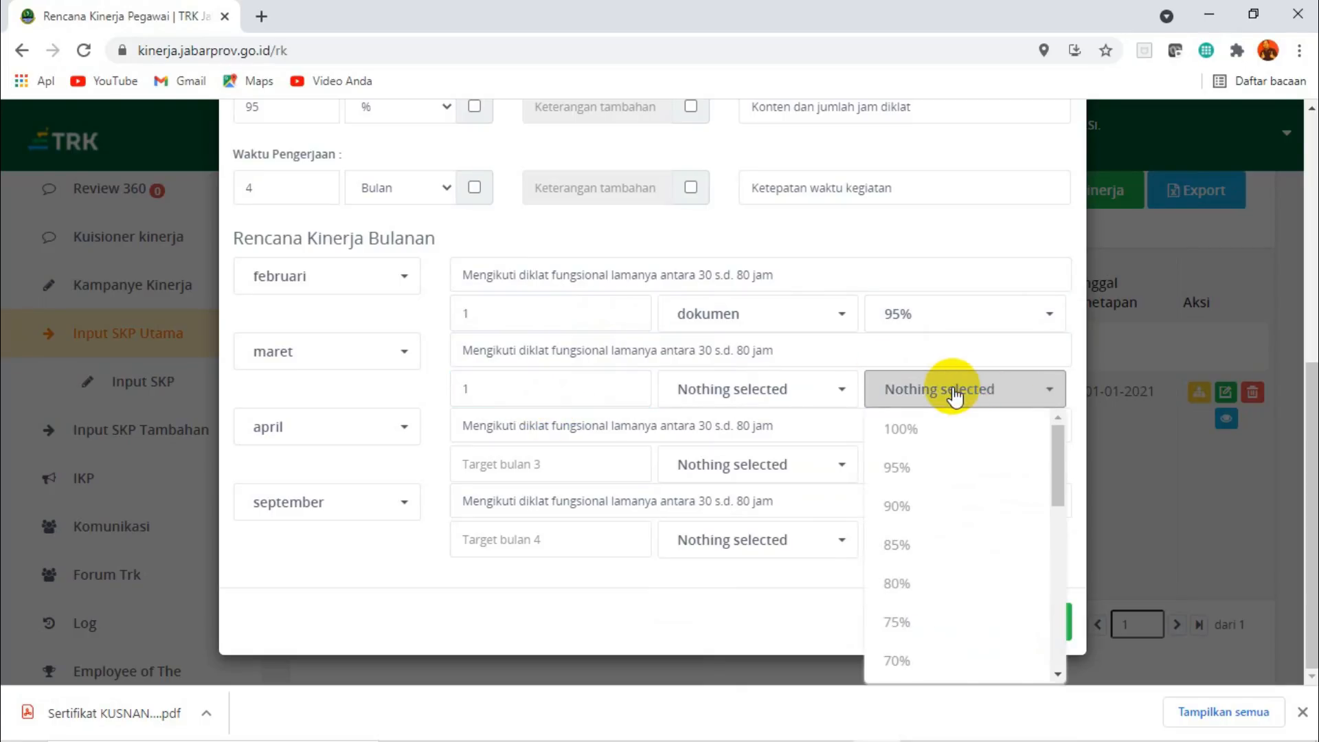
left_click(900, 469)
left_click(838, 395)
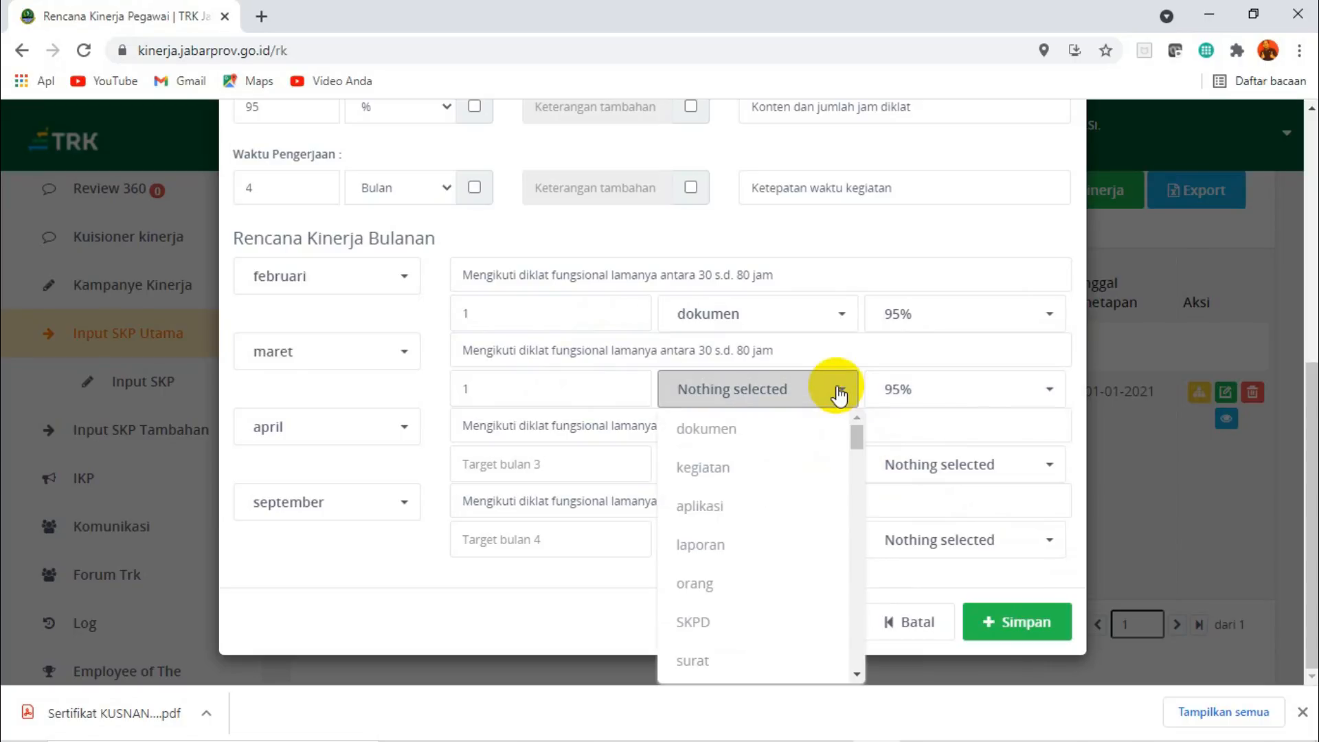
left_click(711, 428)
Set the april target to 1 dokumen with 95% quality.
left_click(540, 466)
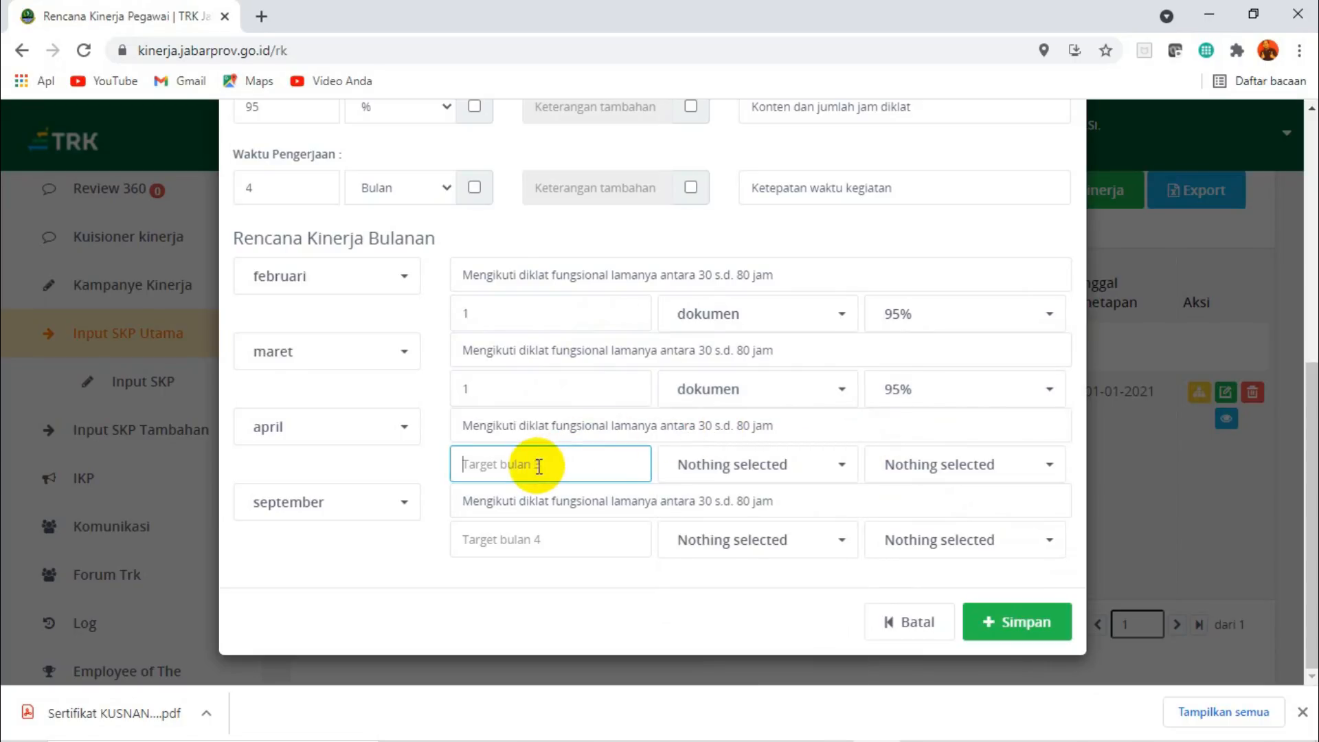
left_click(797, 464)
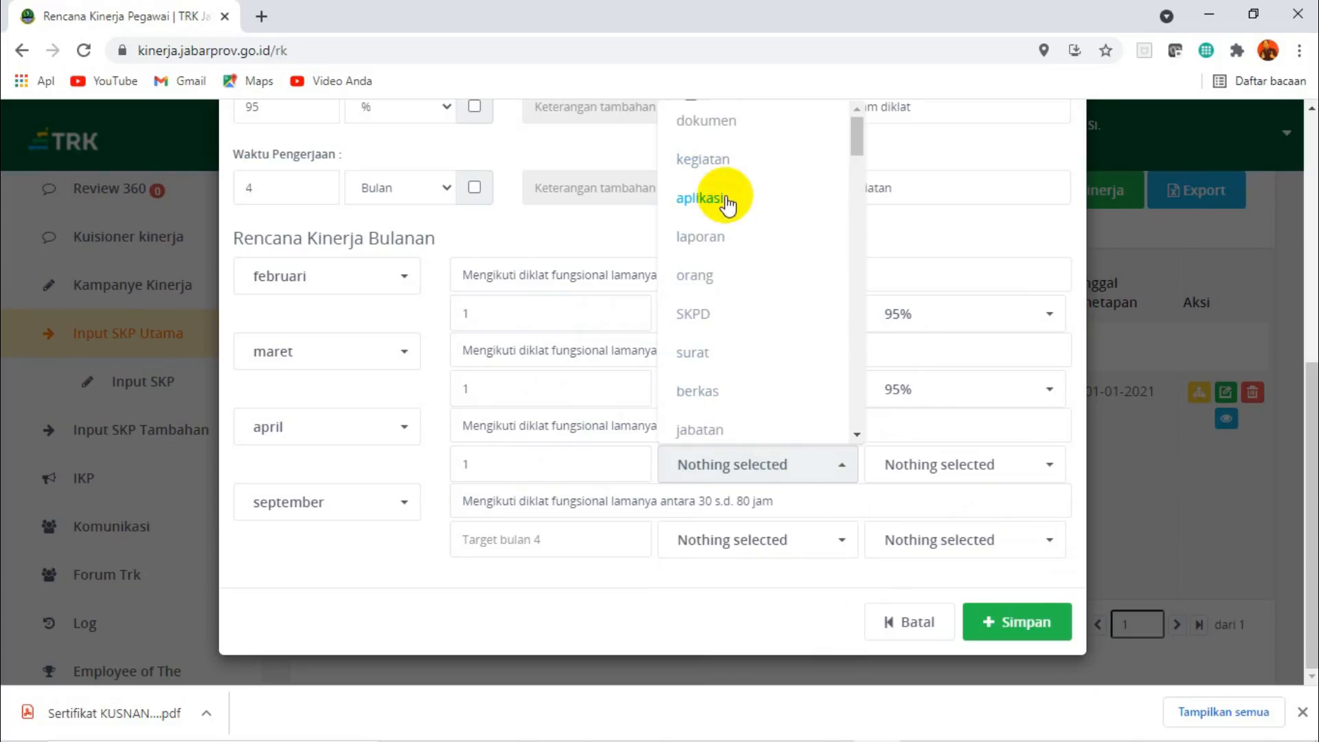
left_click(695, 120)
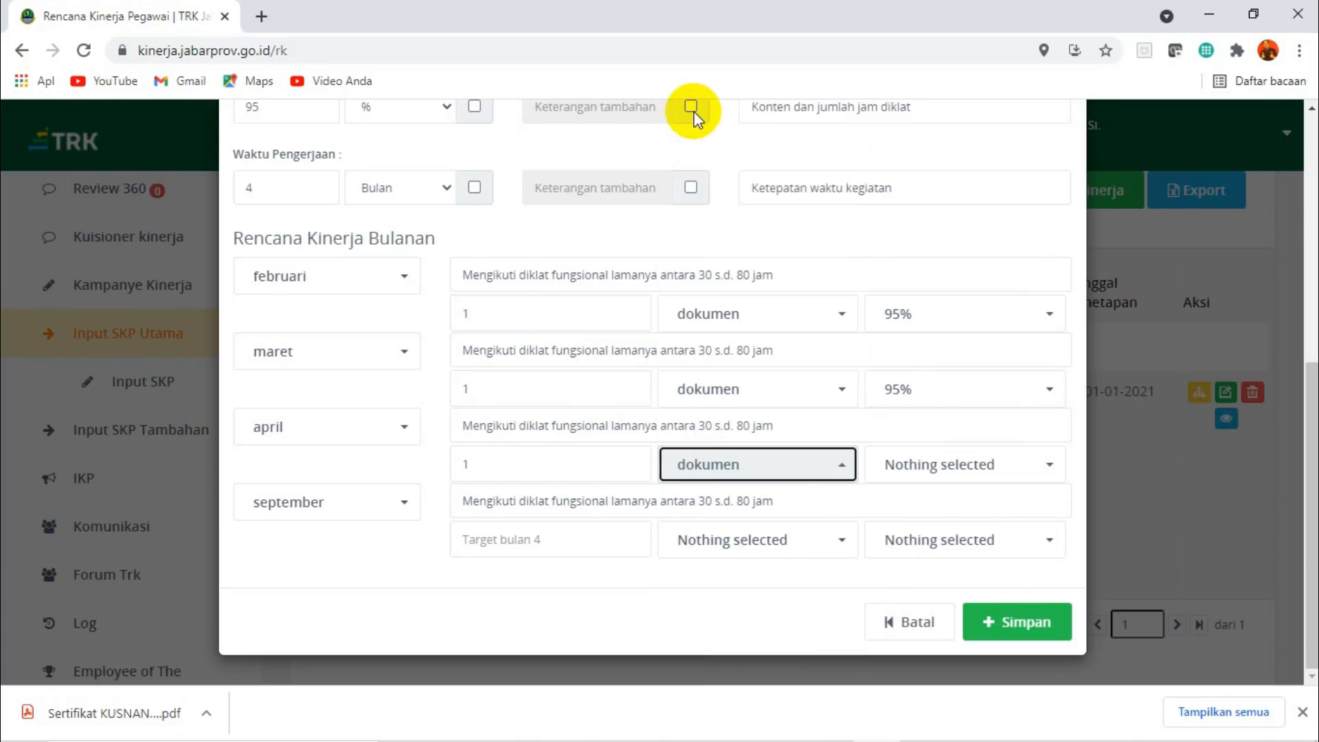
left_click(965, 464)
left_click(899, 161)
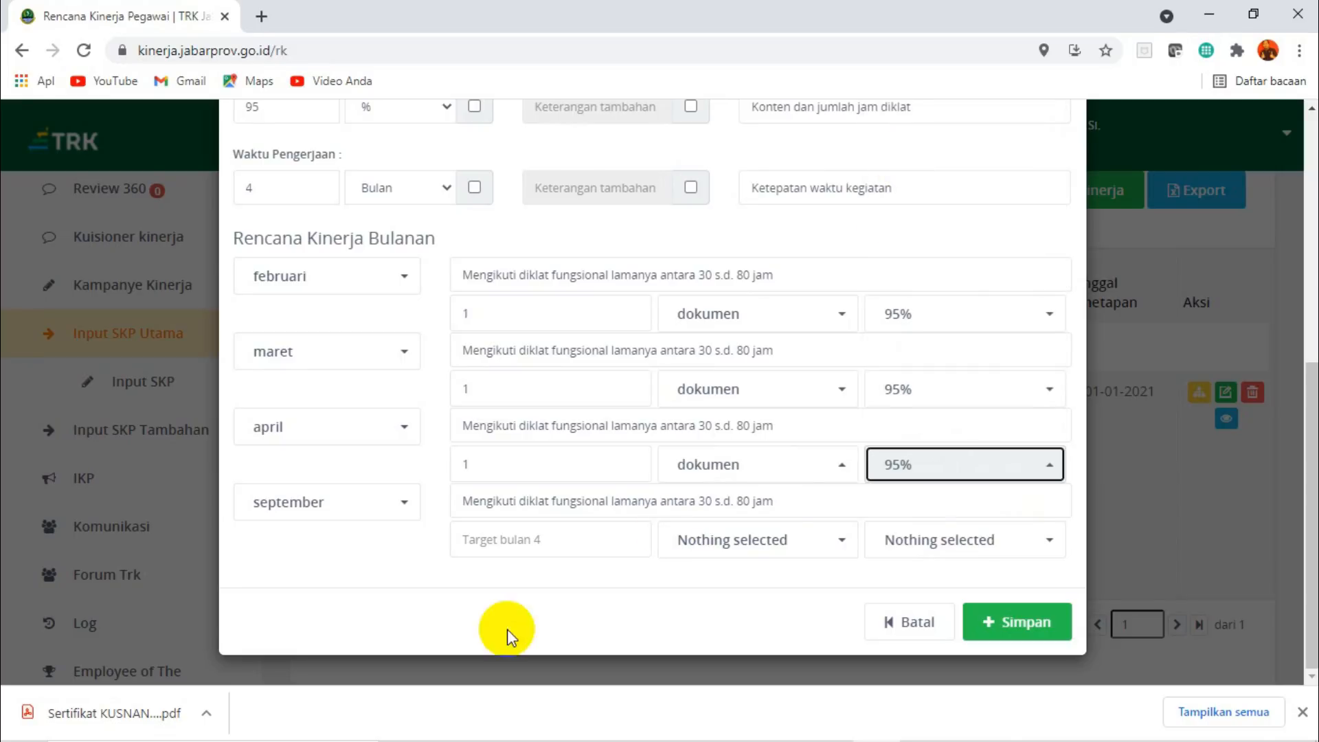
Set the september target to 1 dokumen with 95% quality.
left_click(502, 537)
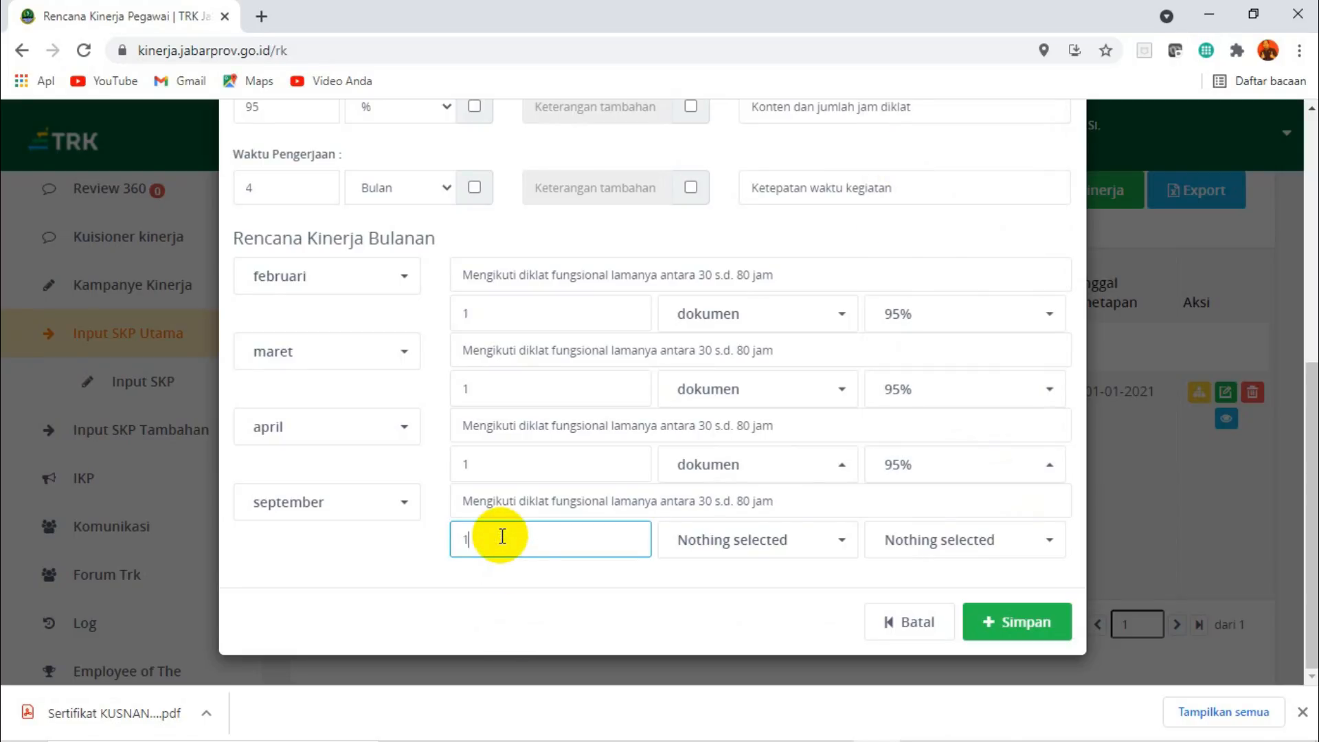
left_click(704, 546)
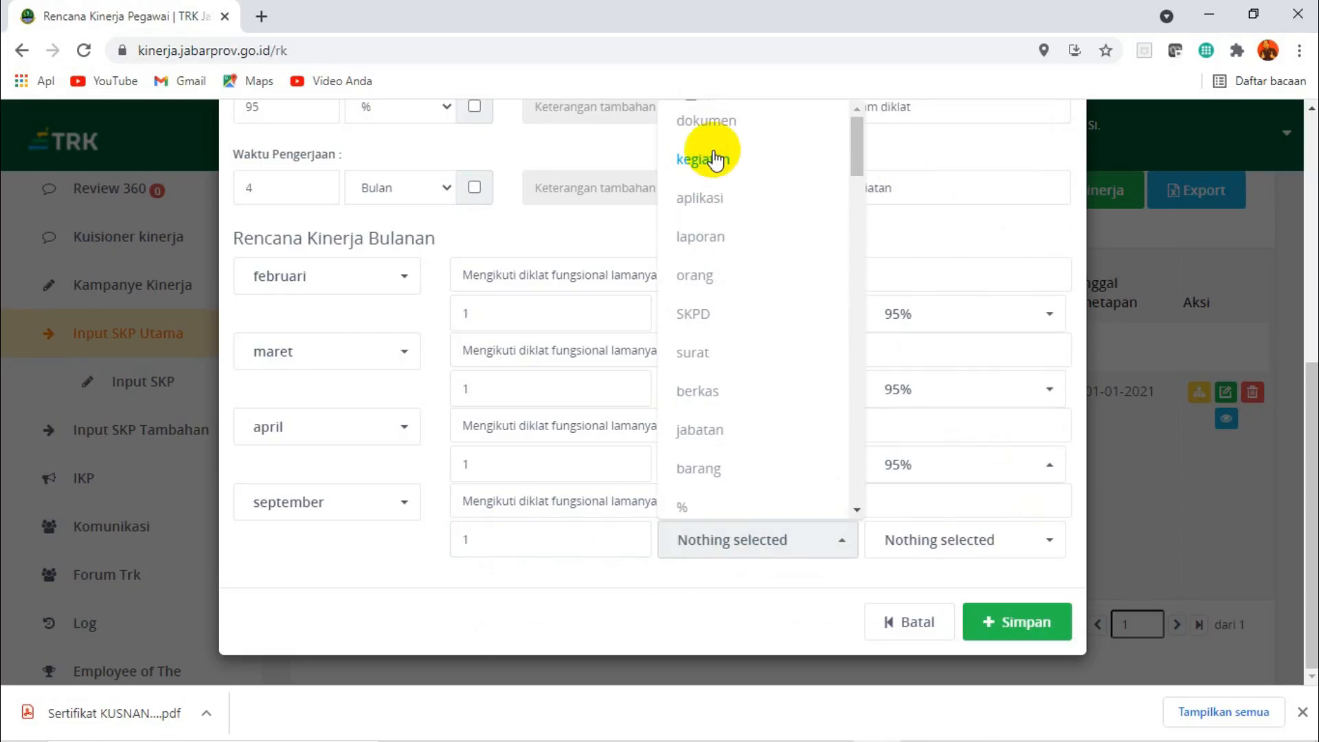
left_click(714, 125)
left_click(925, 546)
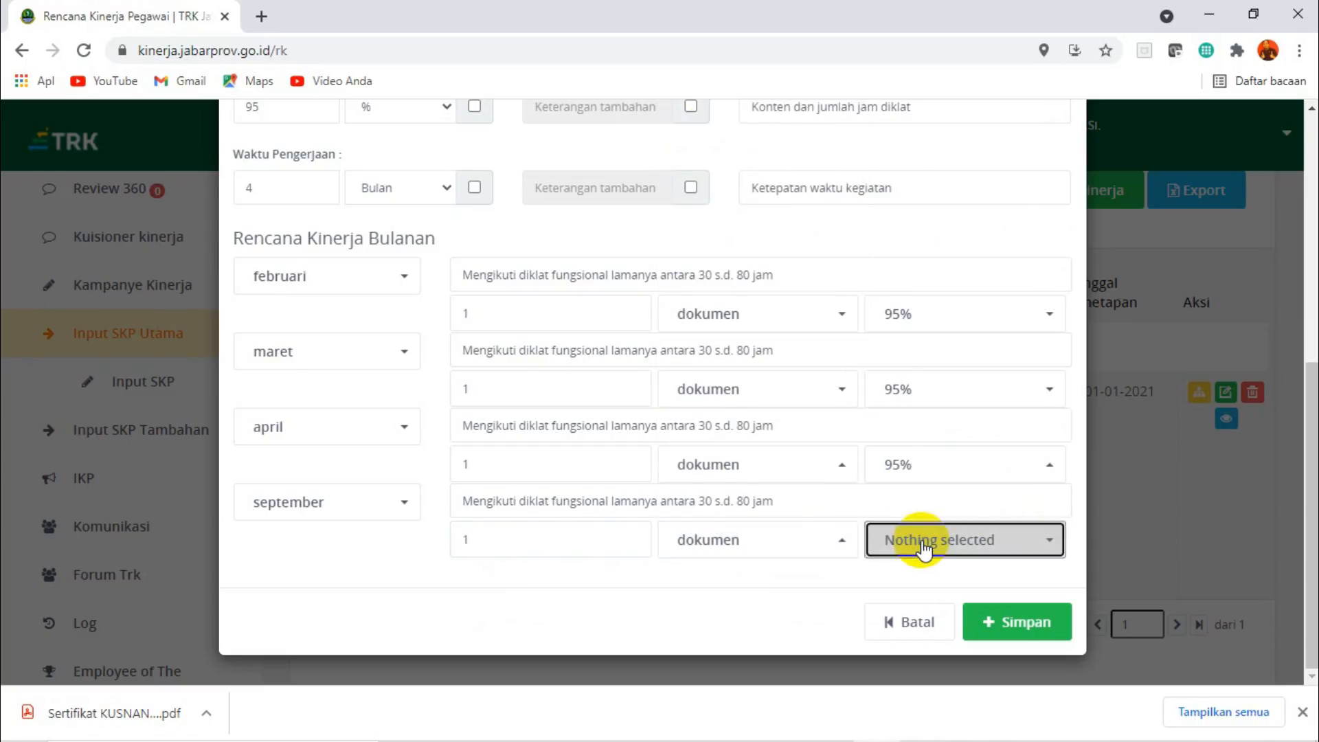
left_click(902, 165)
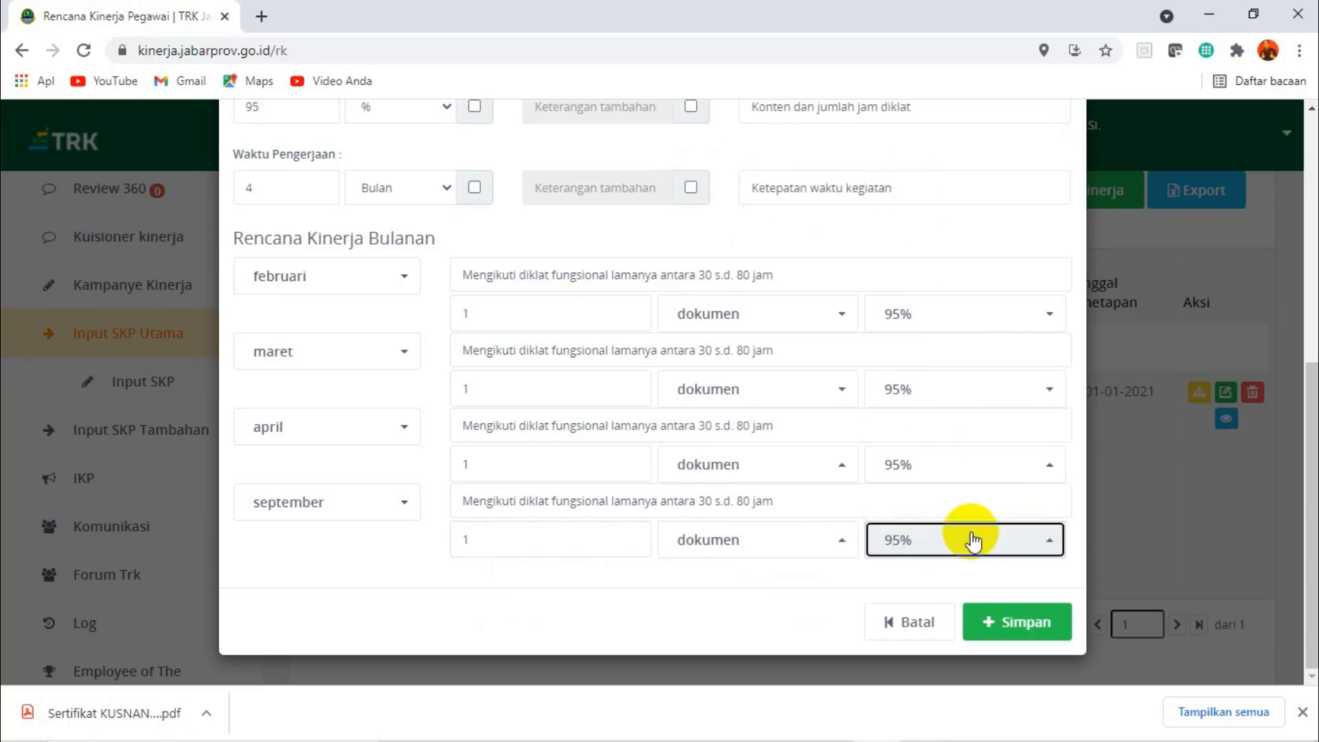
Review the completed functional training plan, then save it and confirm the submission.
scroll(1287, 374, "up", 4)
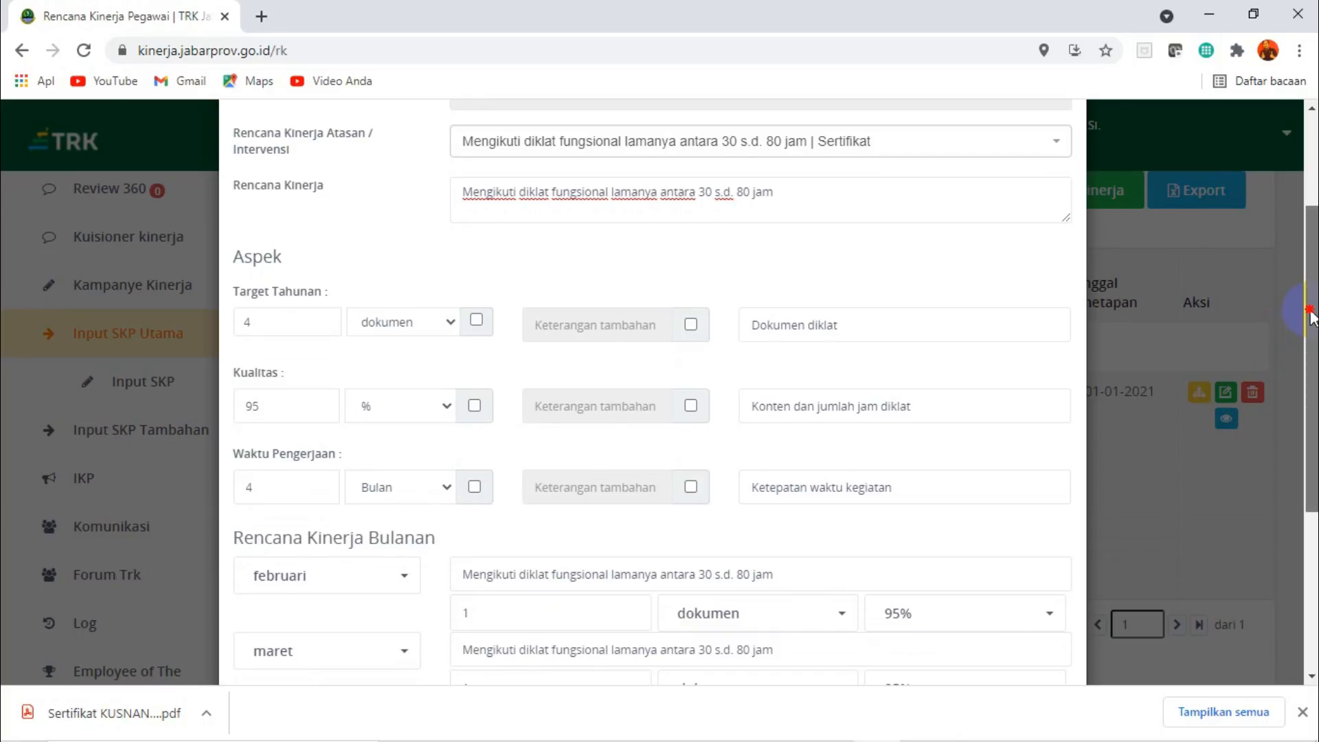
scroll(1310, 315, "down", 2)
left_click_drag(1312, 390, 1312, 472)
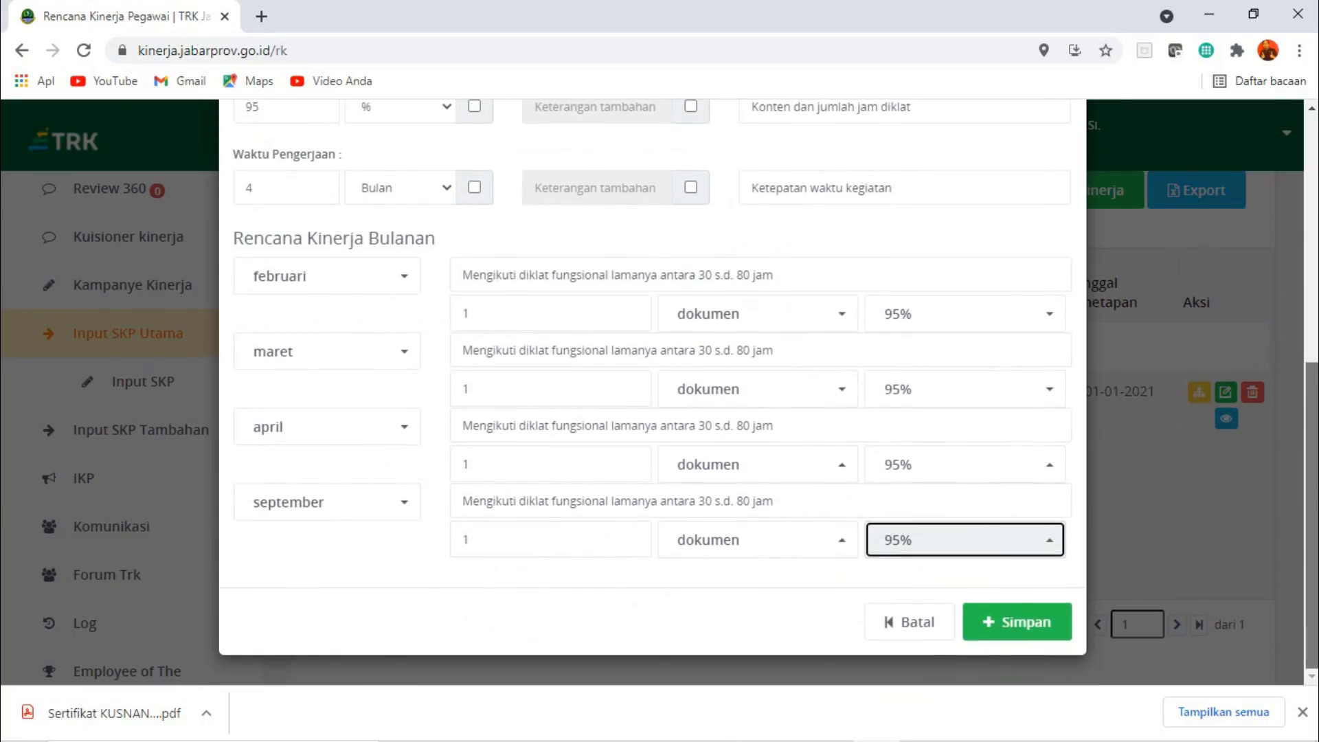
left_click(1014, 628)
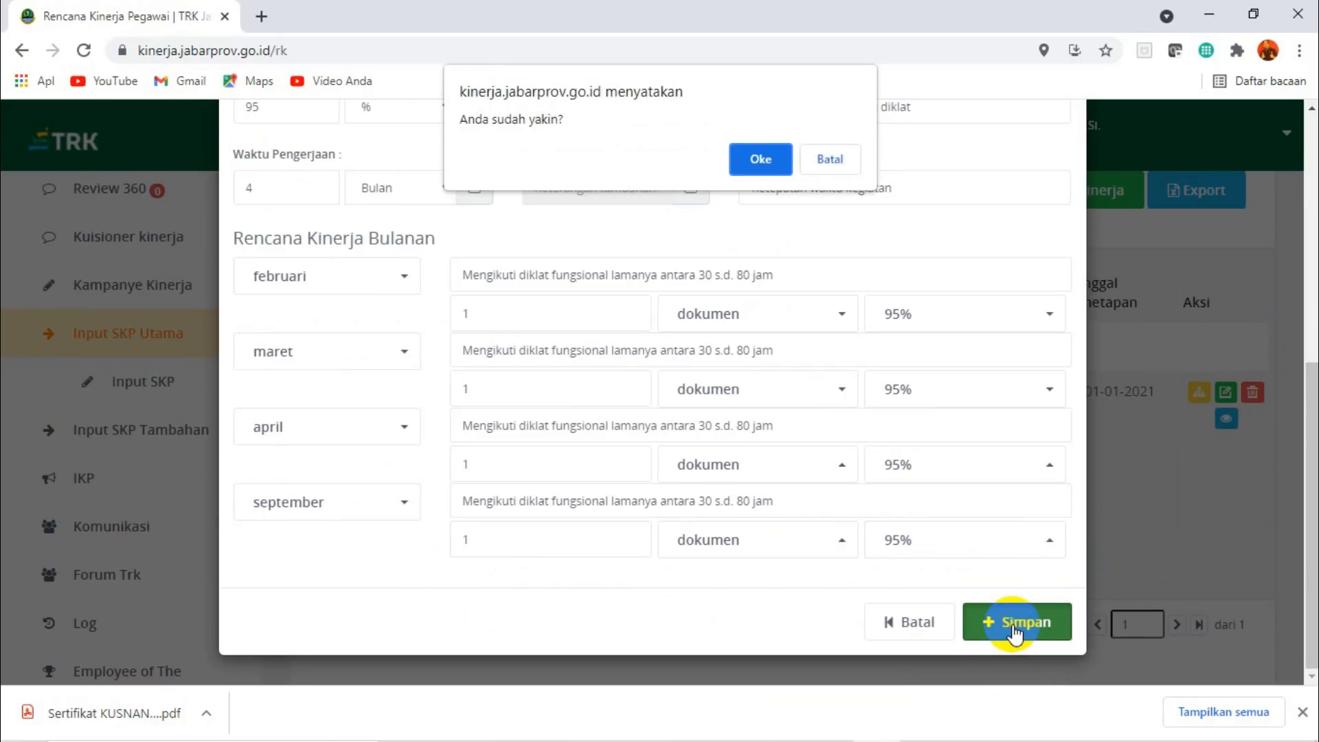
left_click(761, 159)
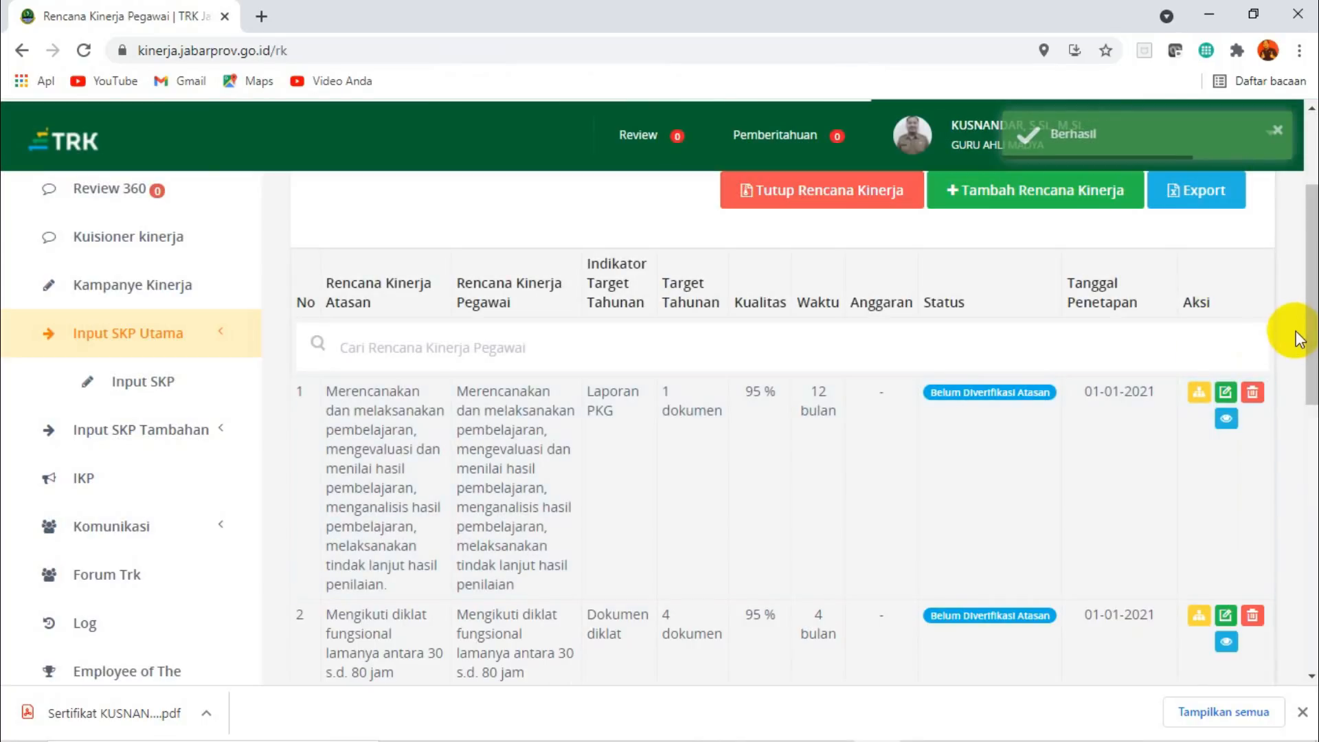
Add a new Rencana Kinerja based on the superior's plan "Membuat karya tulis berupa laporan hasil penelitian pada bidang pendidikan di sekolahnya..." (PTS).
scroll(1297, 278, "down", 3)
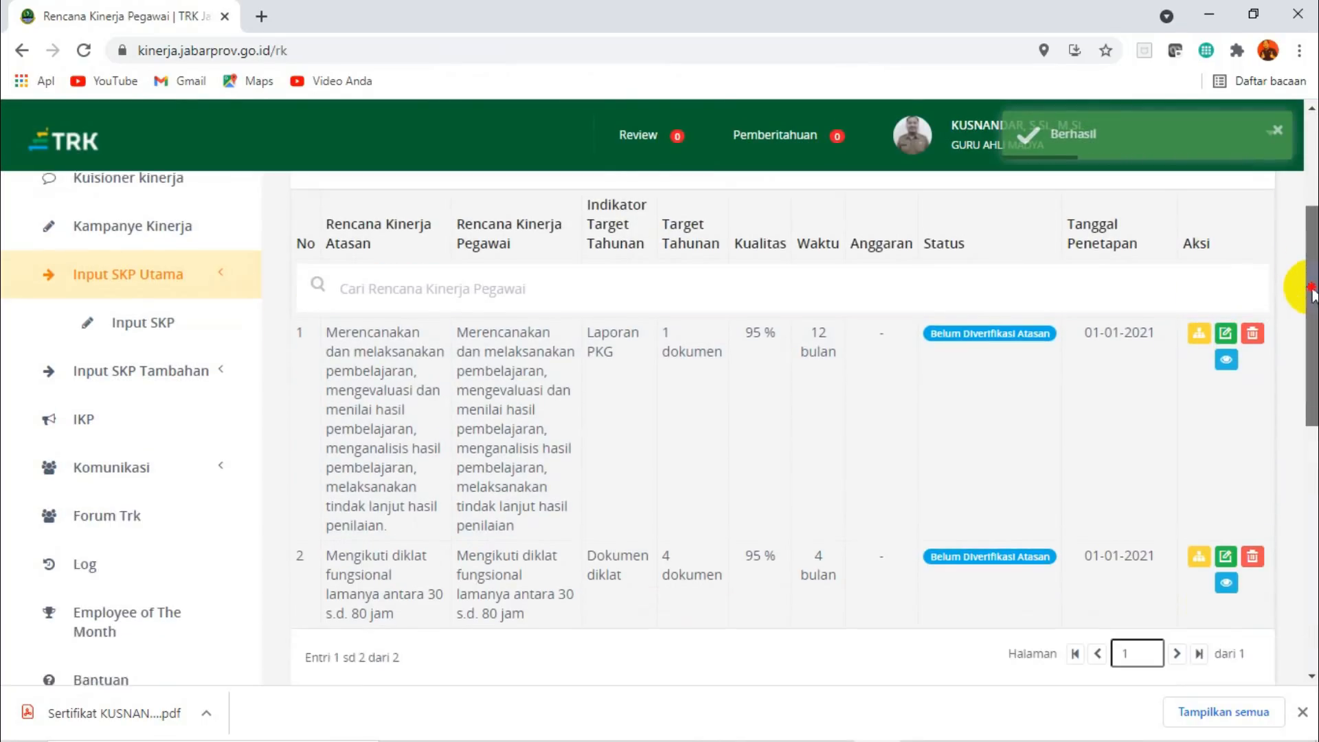
scroll(1297, 279, "up", 2)
scroll(1298, 278, "up", 2)
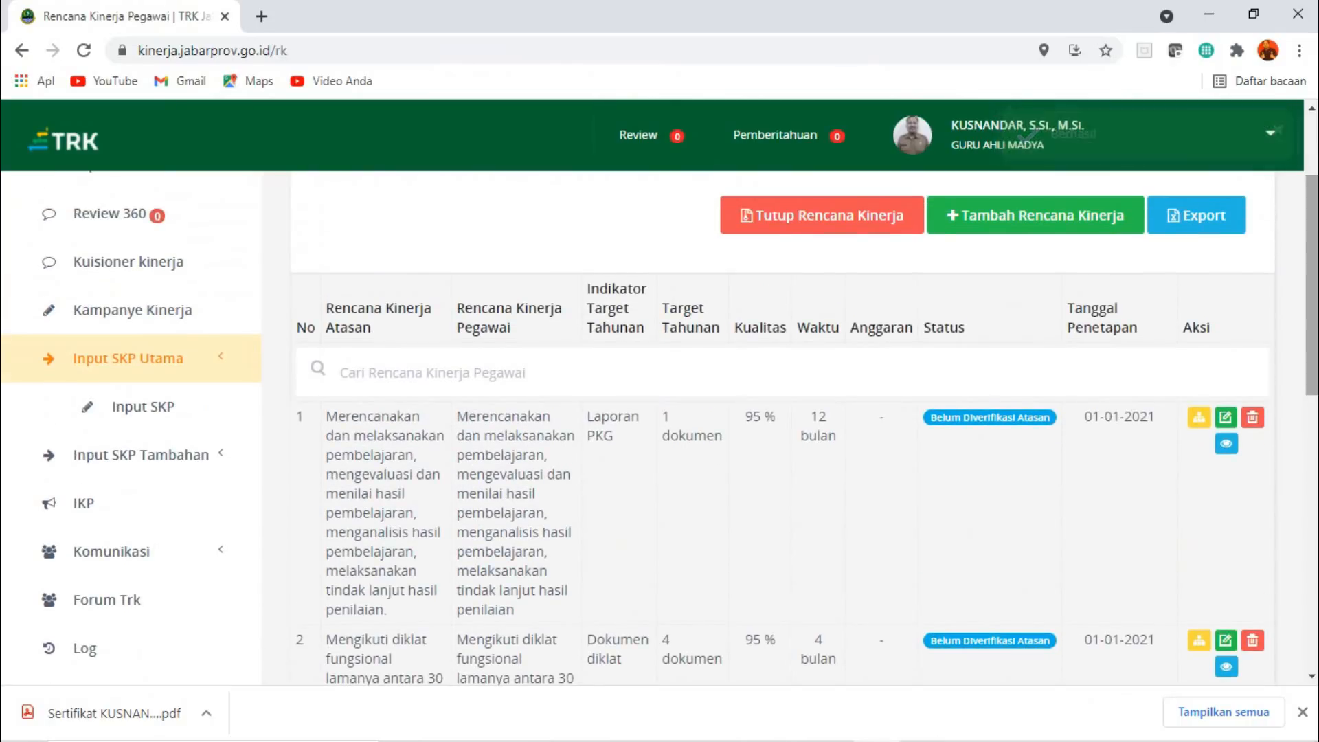
left_click(1038, 218)
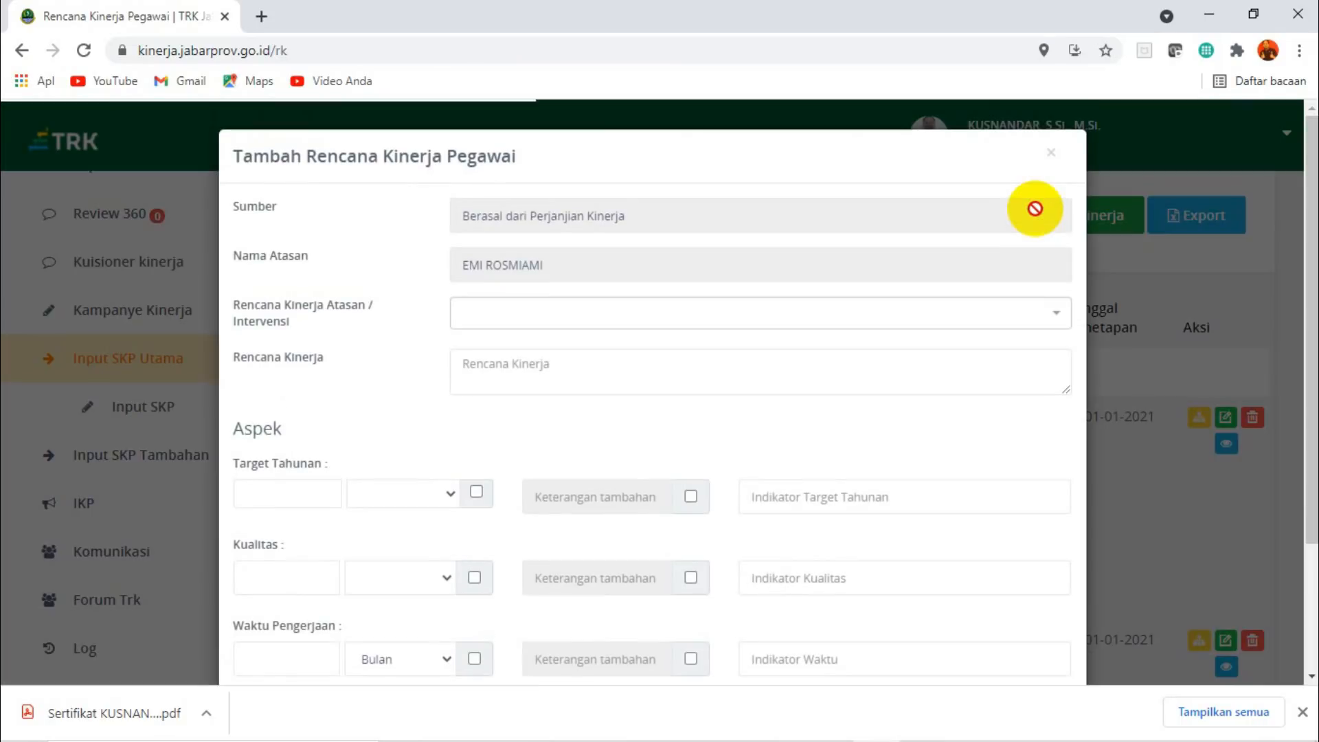
left_click(1058, 320)
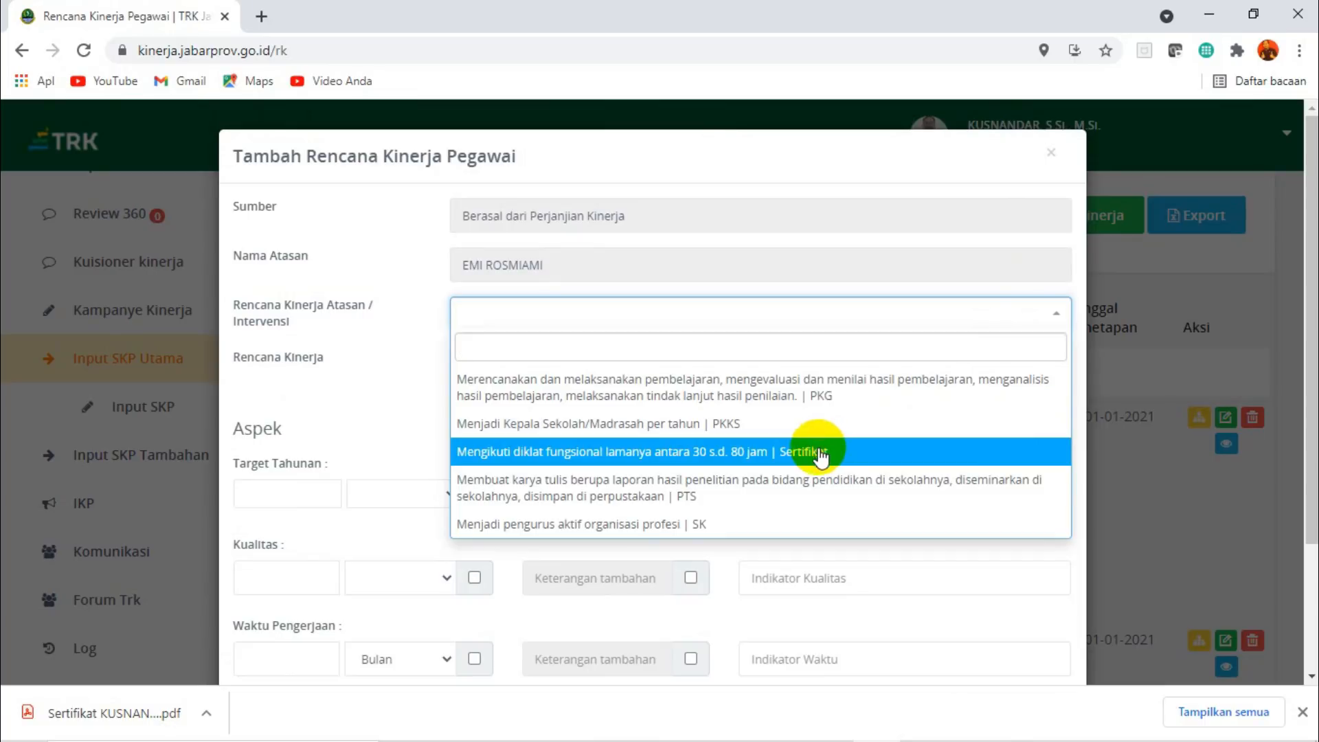
left_click(734, 492)
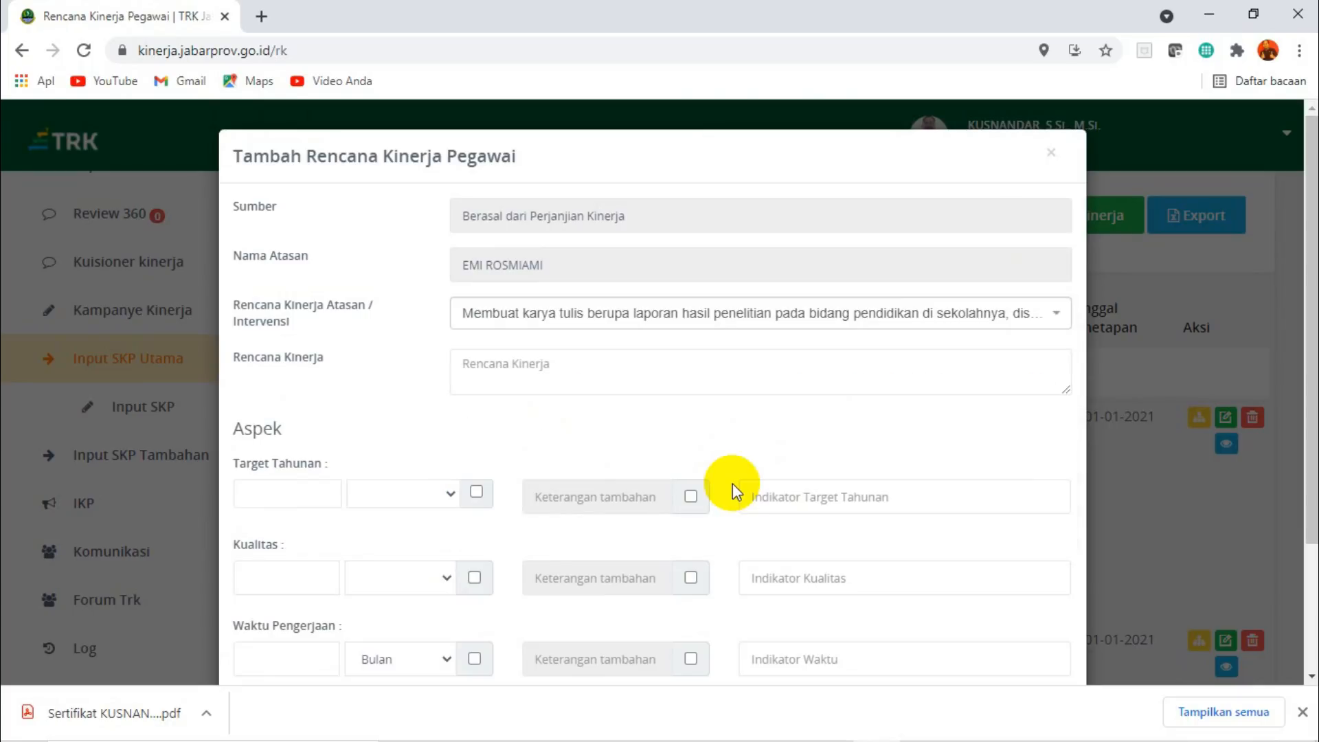
Switch to the SKP TRK guru 2021 workbook in Excel and copy the research report plan text from cell C18 of the Tahunan sheet.
left_click(606, 374)
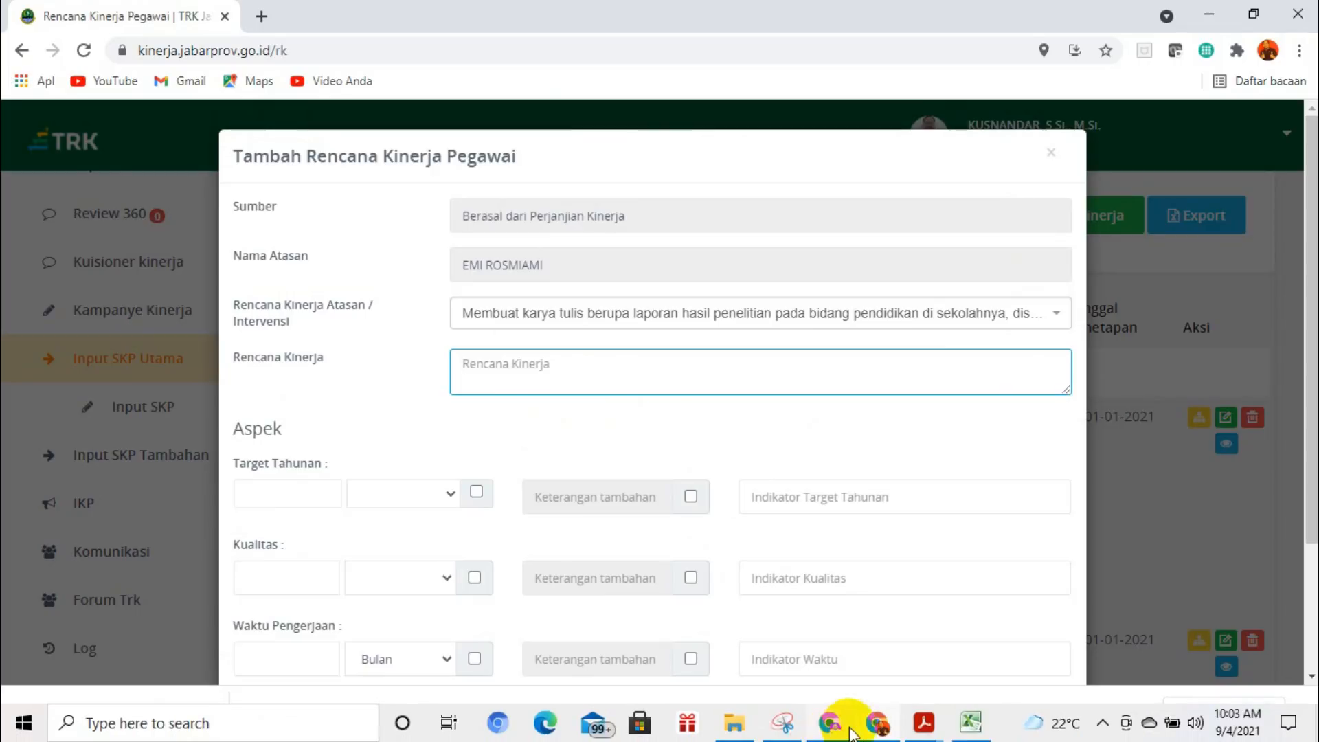
left_click(970, 721)
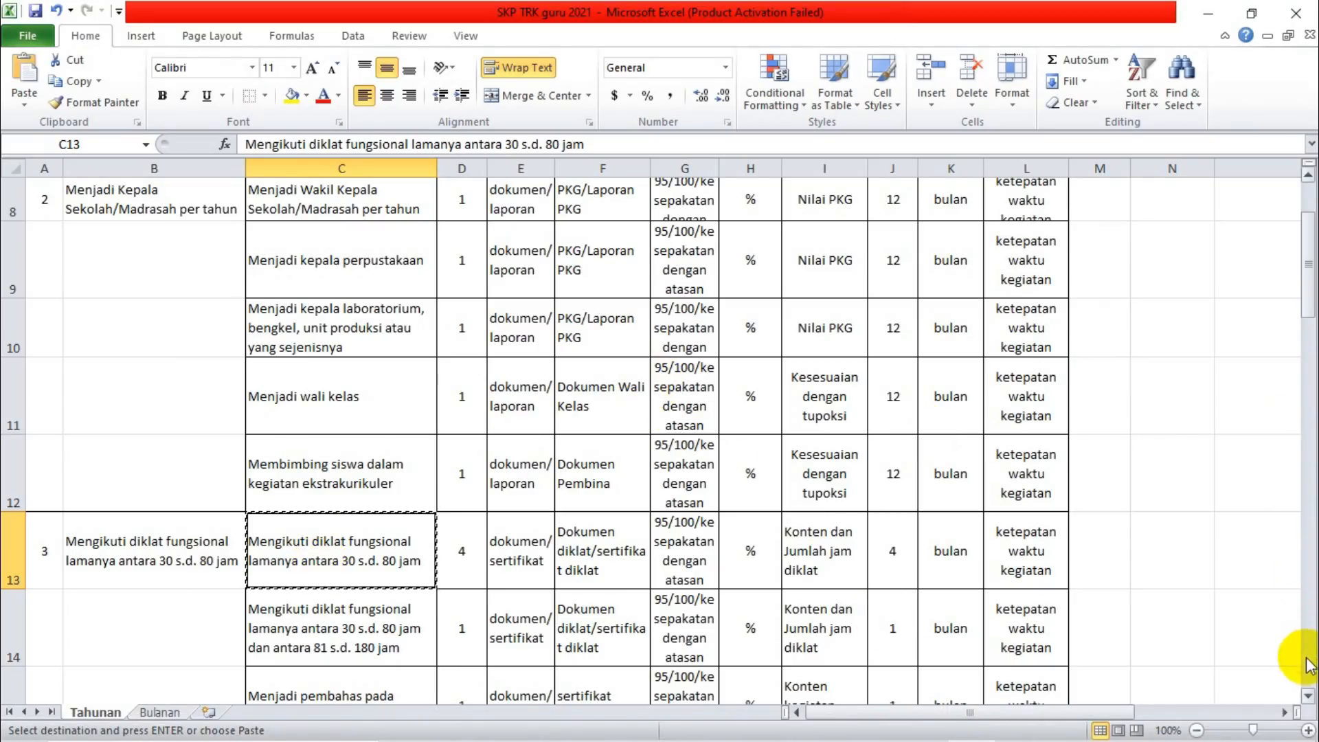
left_click(1307, 696)
left_click(1308, 696)
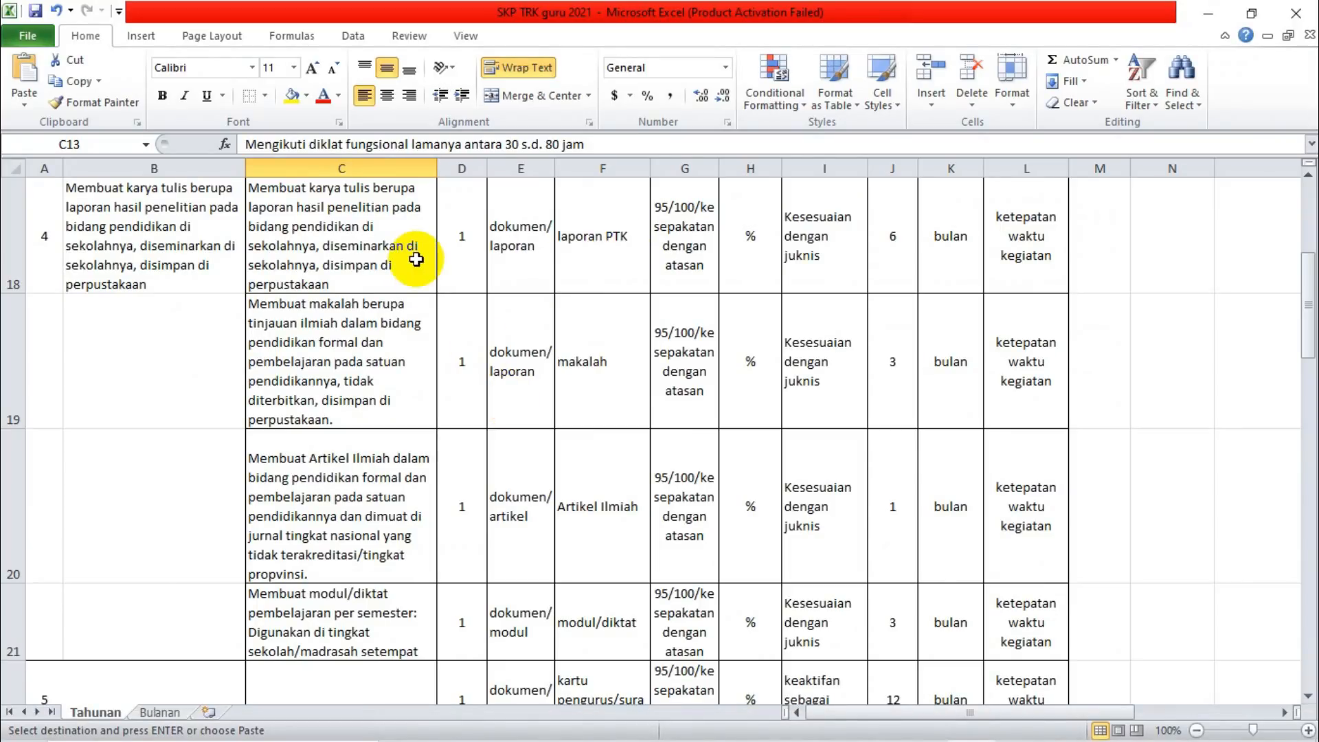
left_click(341, 237)
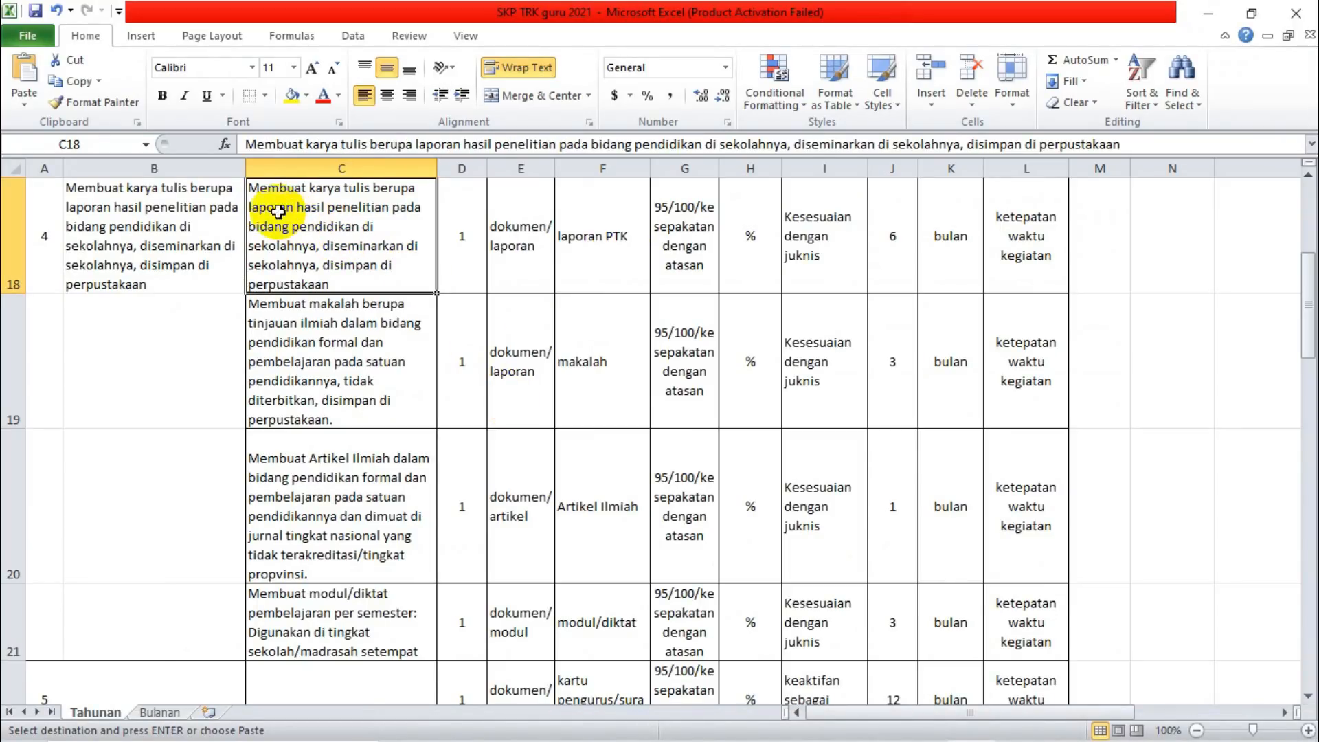
key("ctrl+c")
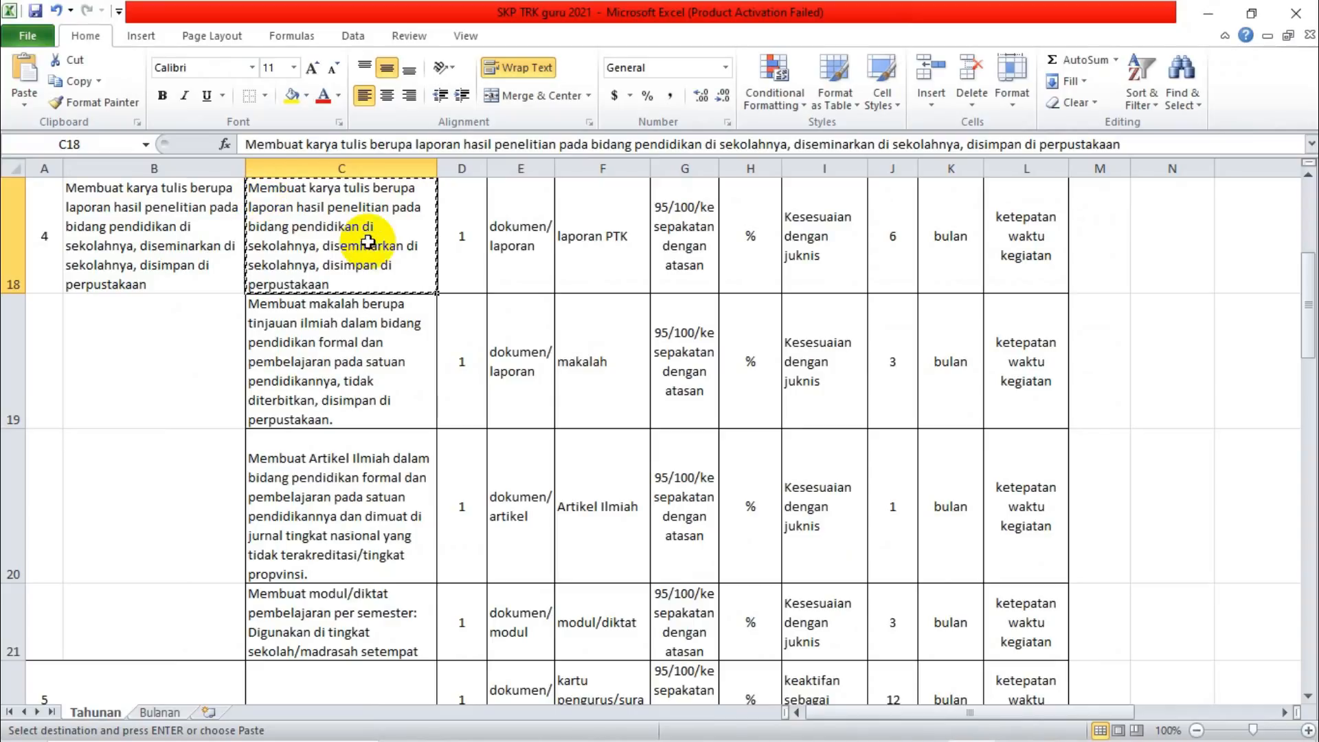
Return to TRK in Chrome and paste the copied "Membuat karya tulis berupa laporan hasil penelitian..." text as the Rencana Kinerja.
mouse_move(640, 734)
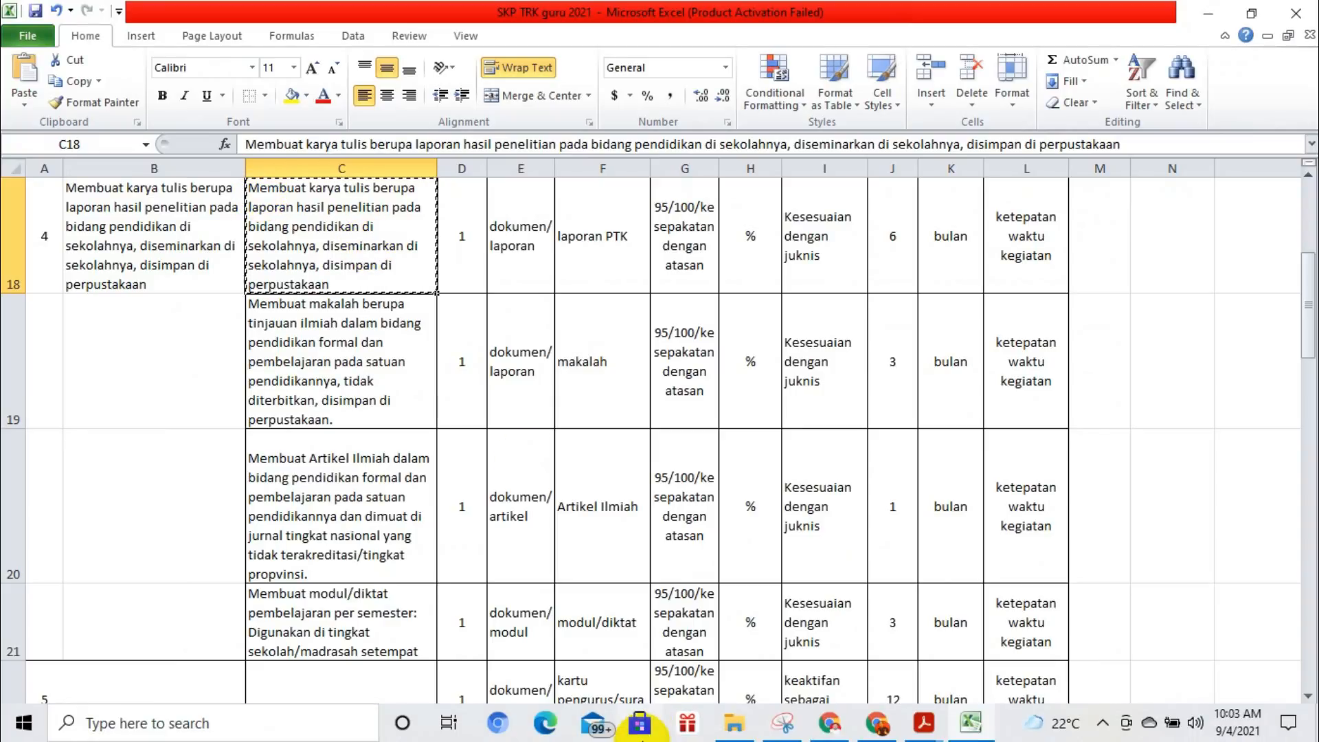
left_click(878, 724)
key("ctrl+v")
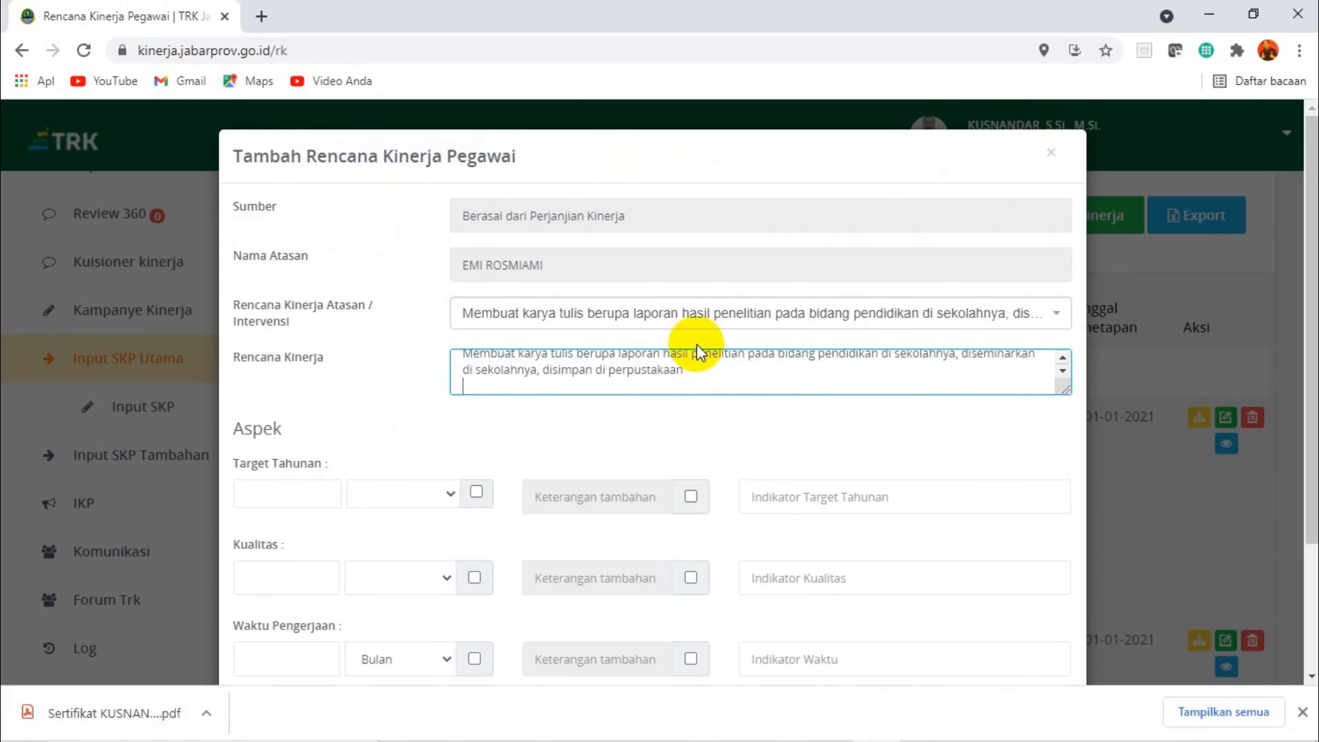
Set the Target Tahunan to 1 laporan with the indicator "Laporan PTK".
left_click(288, 498)
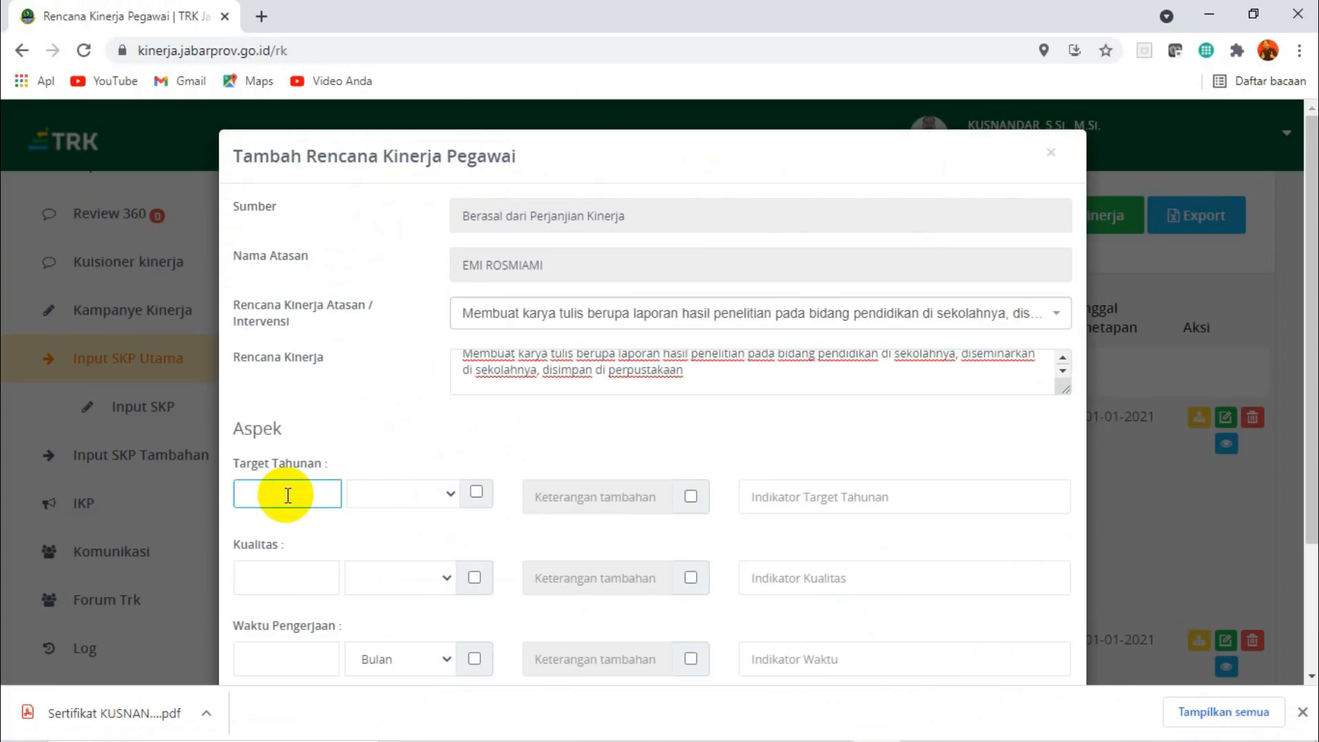
left_click(451, 495)
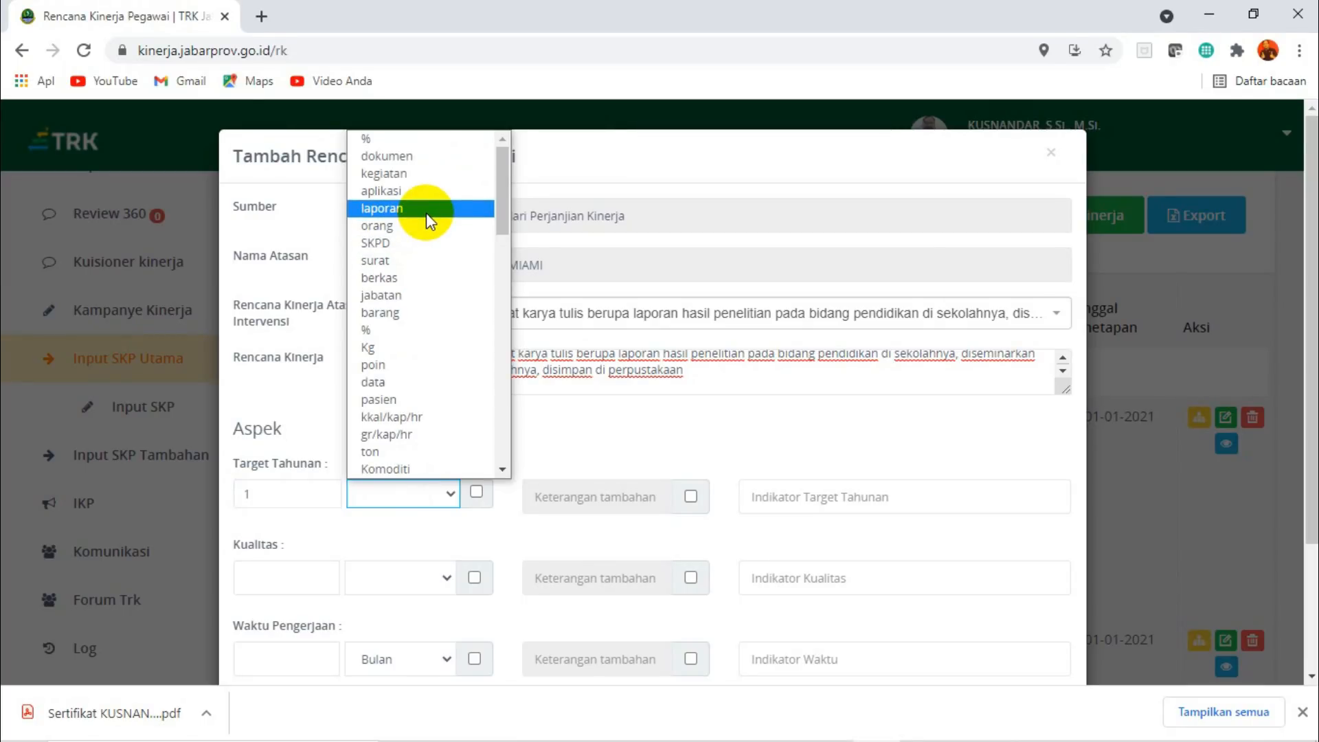
left_click(426, 213)
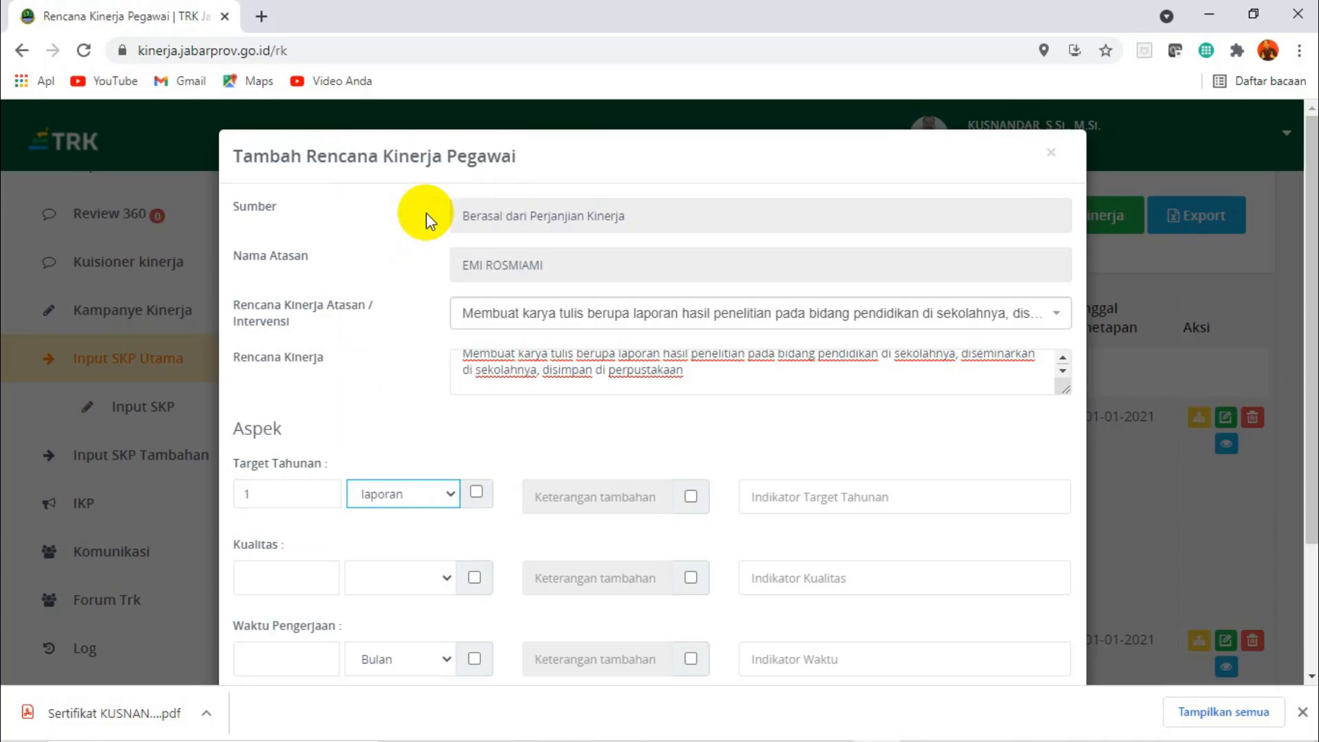
left_click(834, 498)
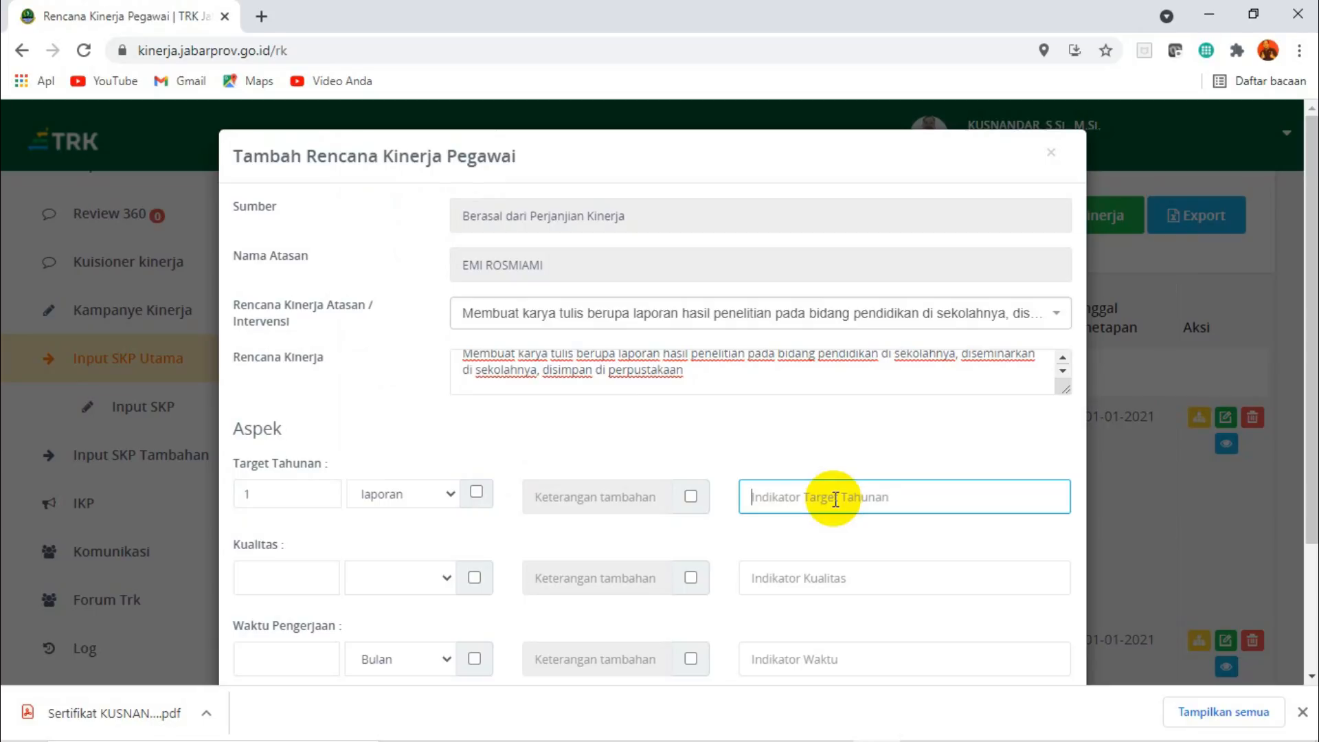
key("ctrl+v")
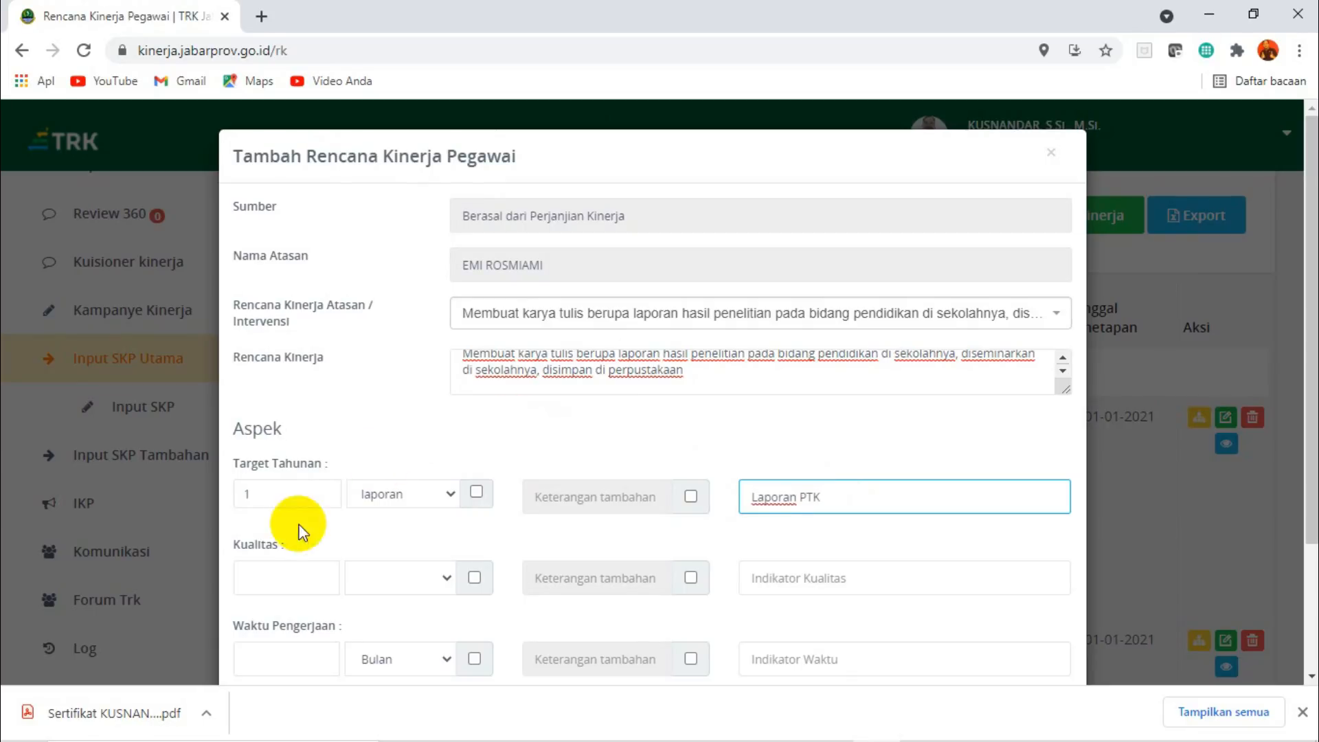
left_click(271, 548)
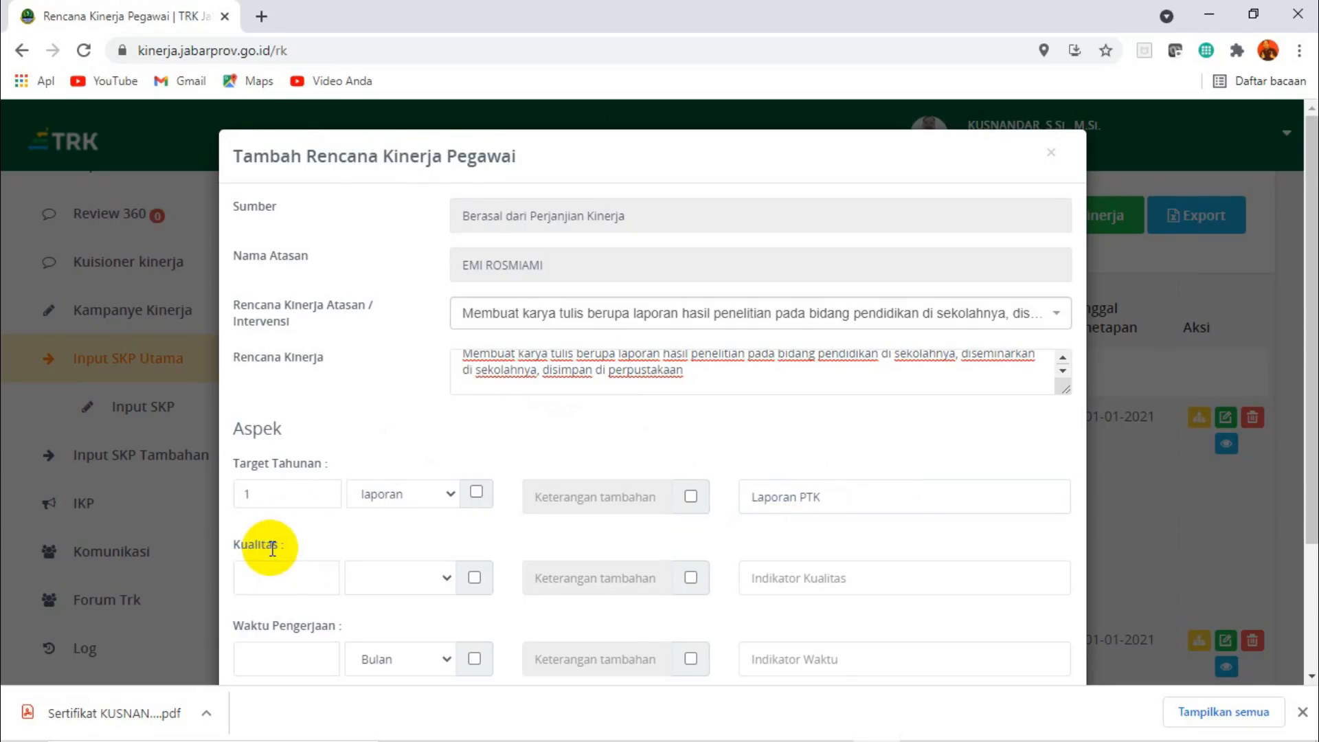
Set the Kualitas aspect to 95 % with the indicator "Kesesuaian dengan juknis".
left_click(287, 576)
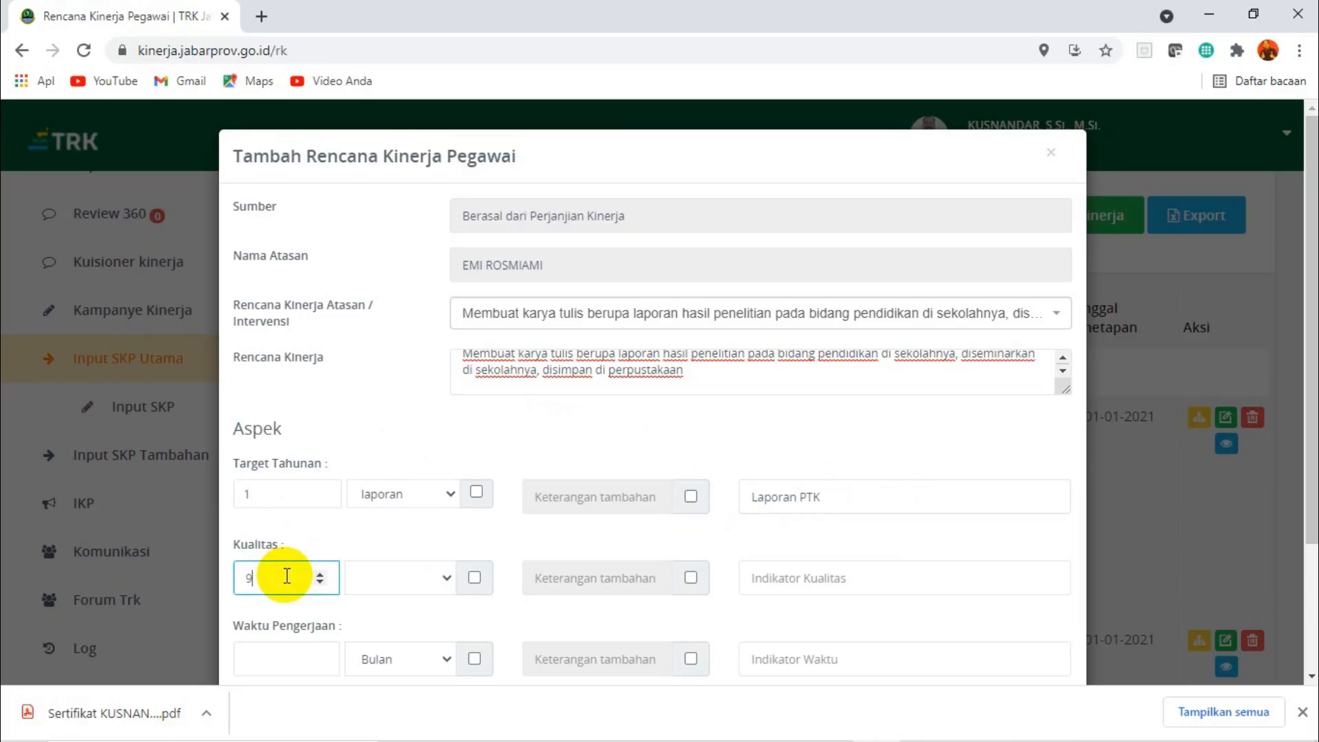
left_click(449, 580)
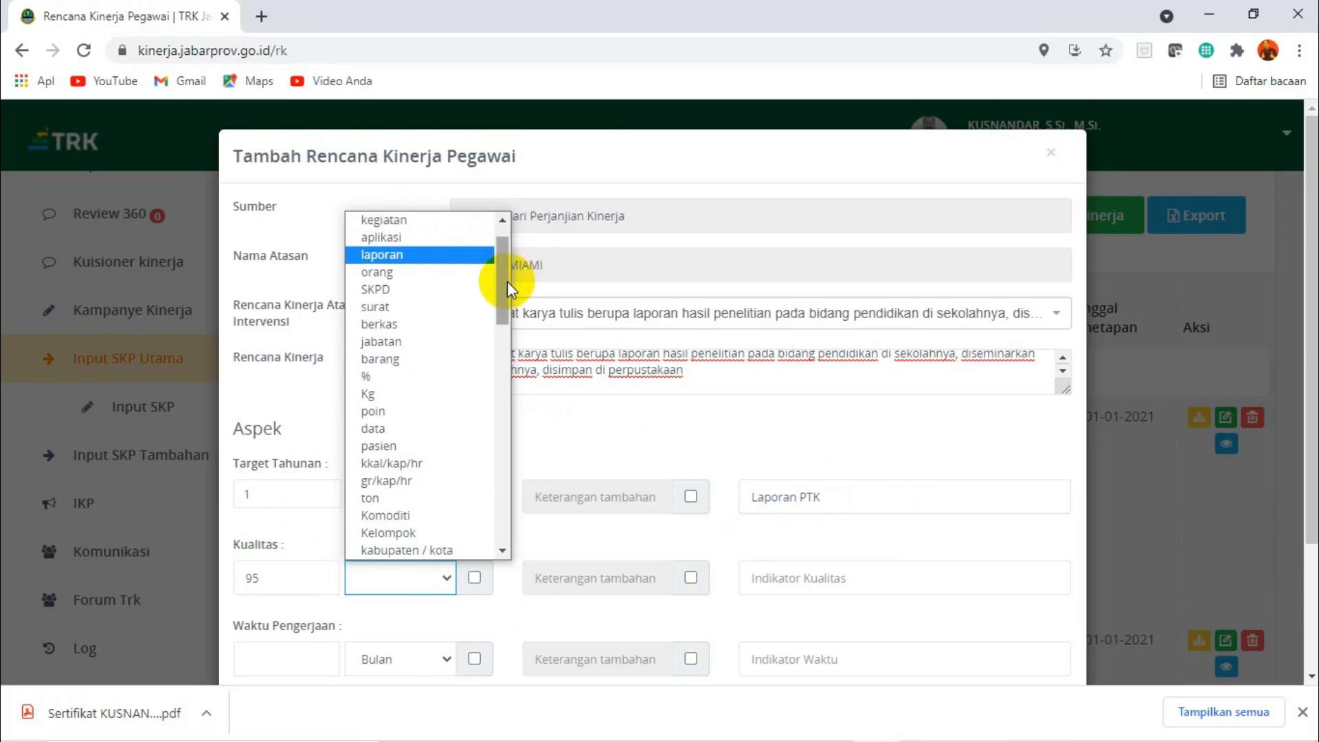
left_click(369, 377)
left_click(839, 579)
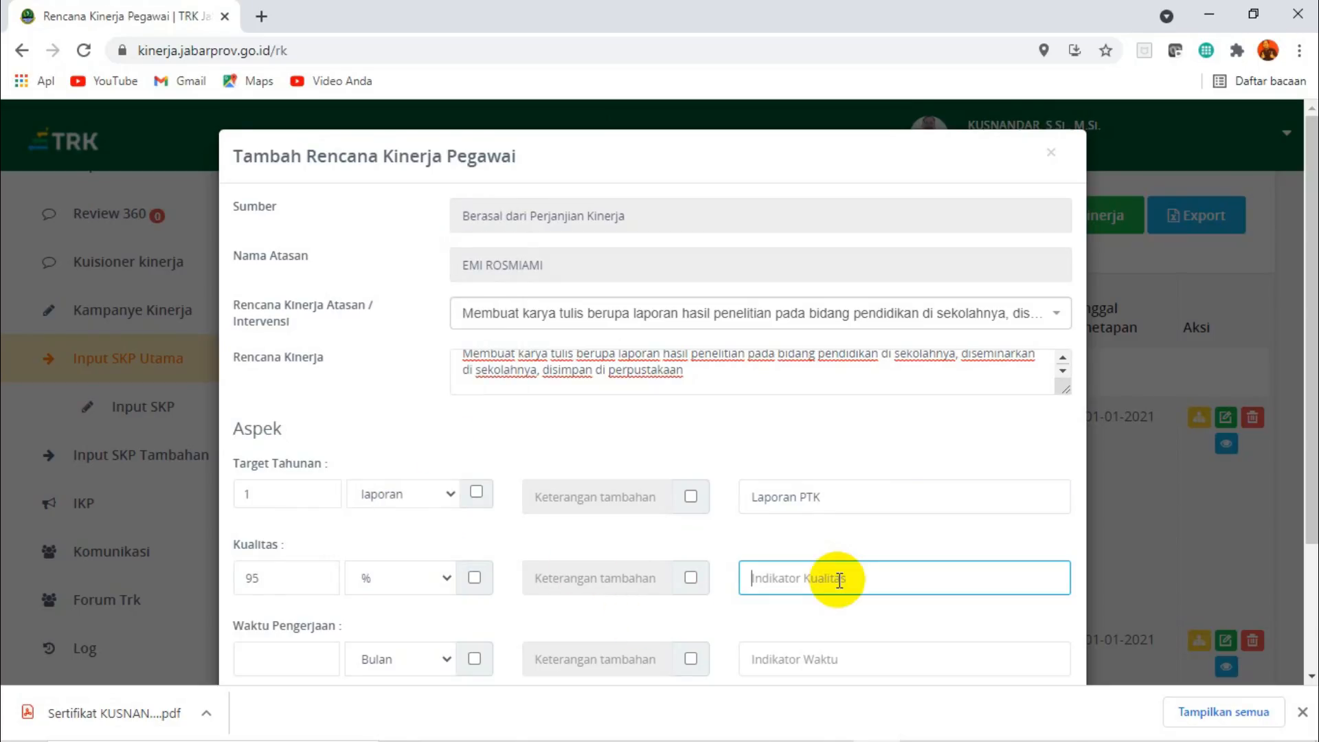
type("Kesesuaian dengan juknis")
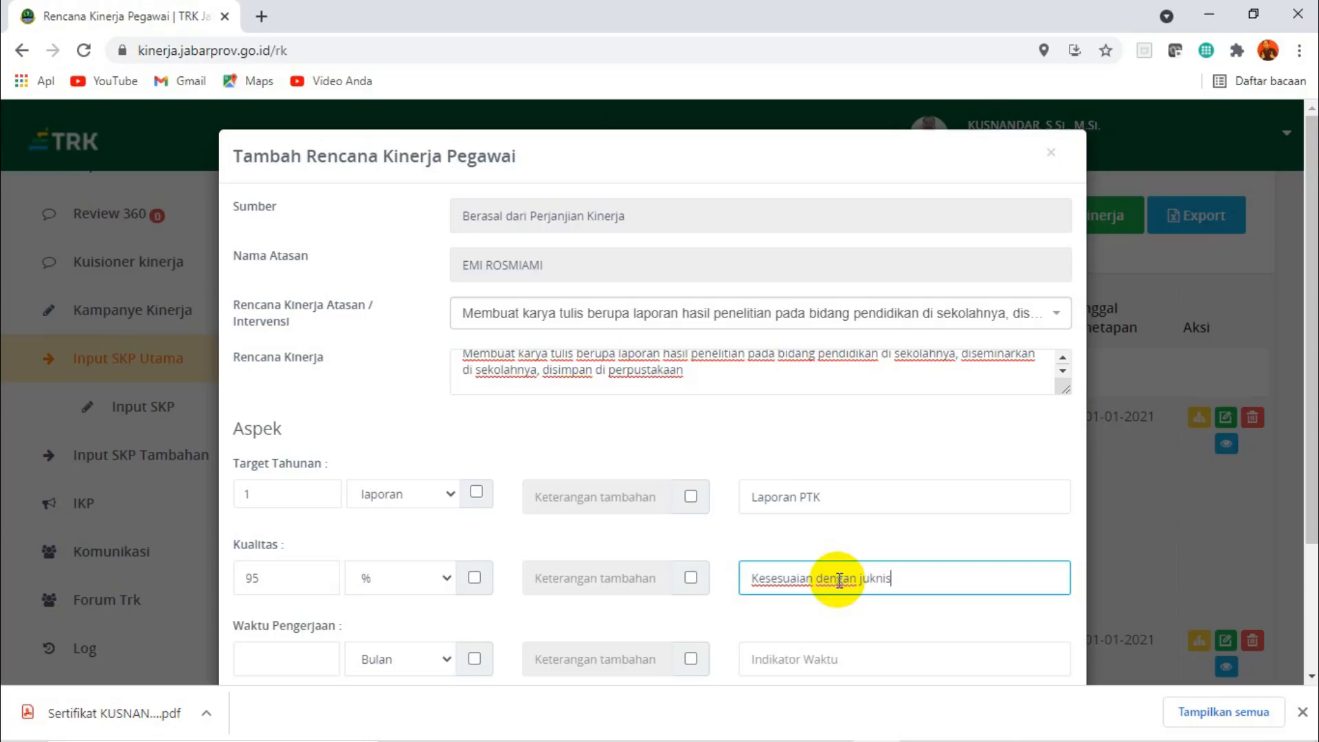
scroll(653, 392, "down", 2)
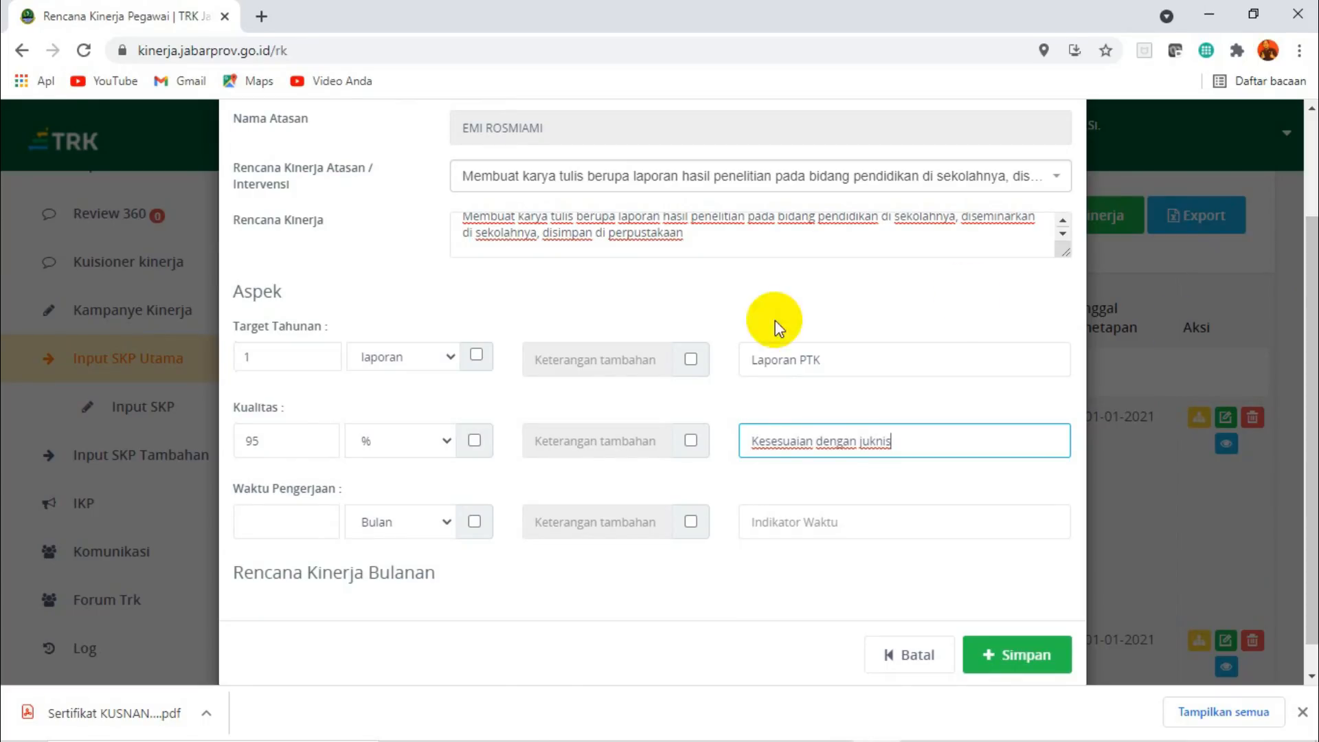
Set the Waktu Pengerjaan to 6 Bulan with the indicator "Ketepatan waktu pengerjaan".
left_click(286, 516)
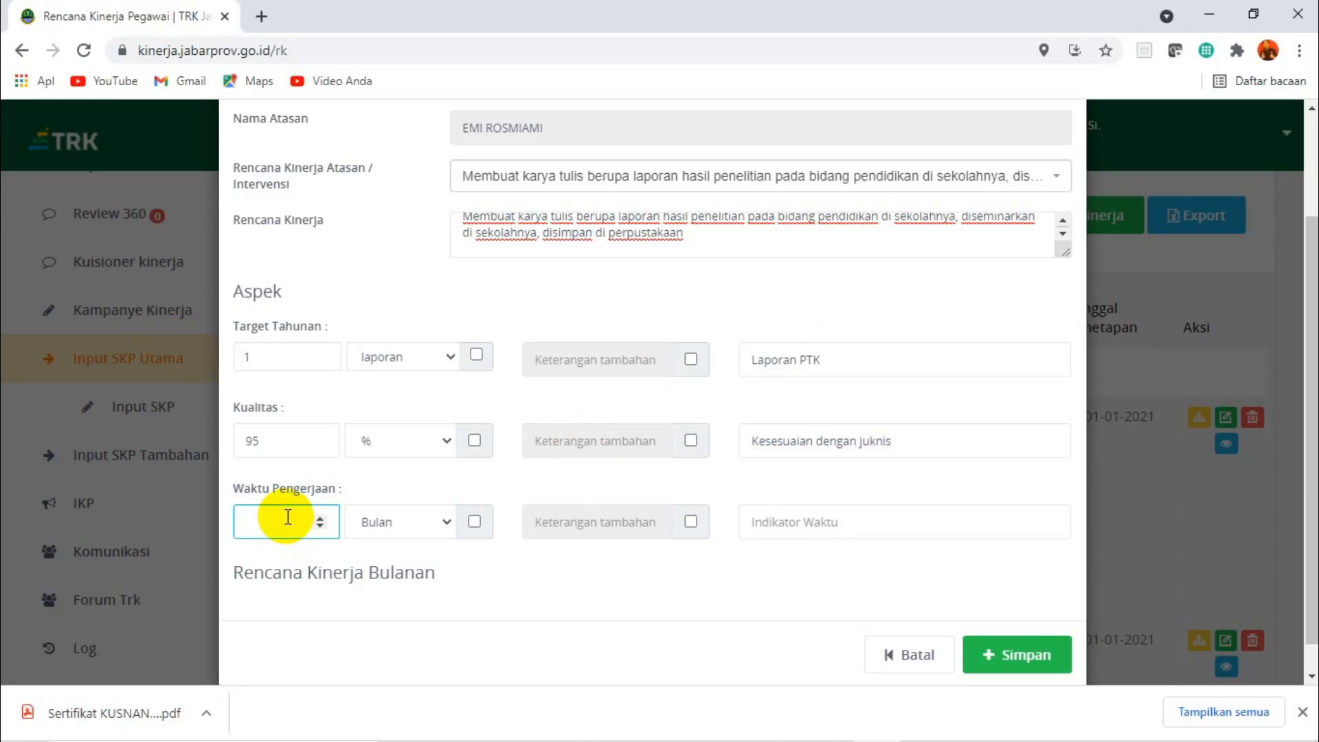
type("6")
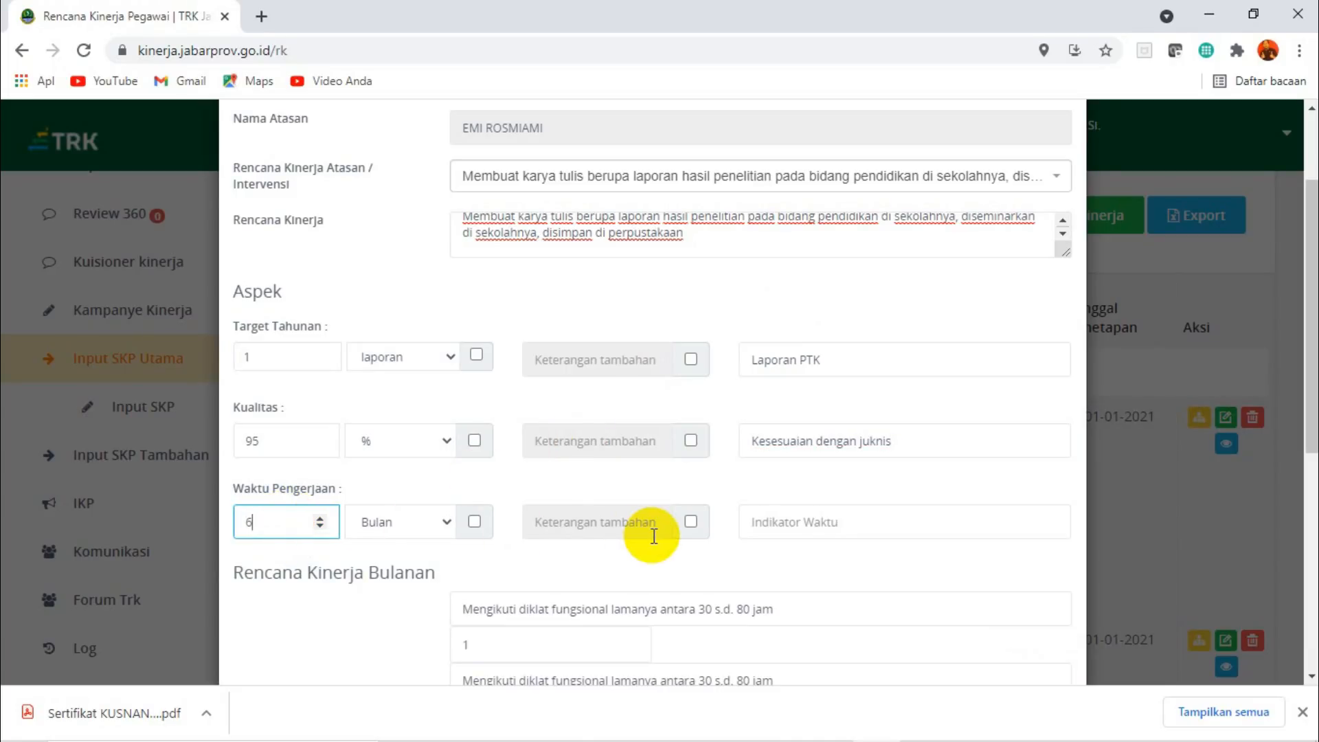
left_click(794, 517)
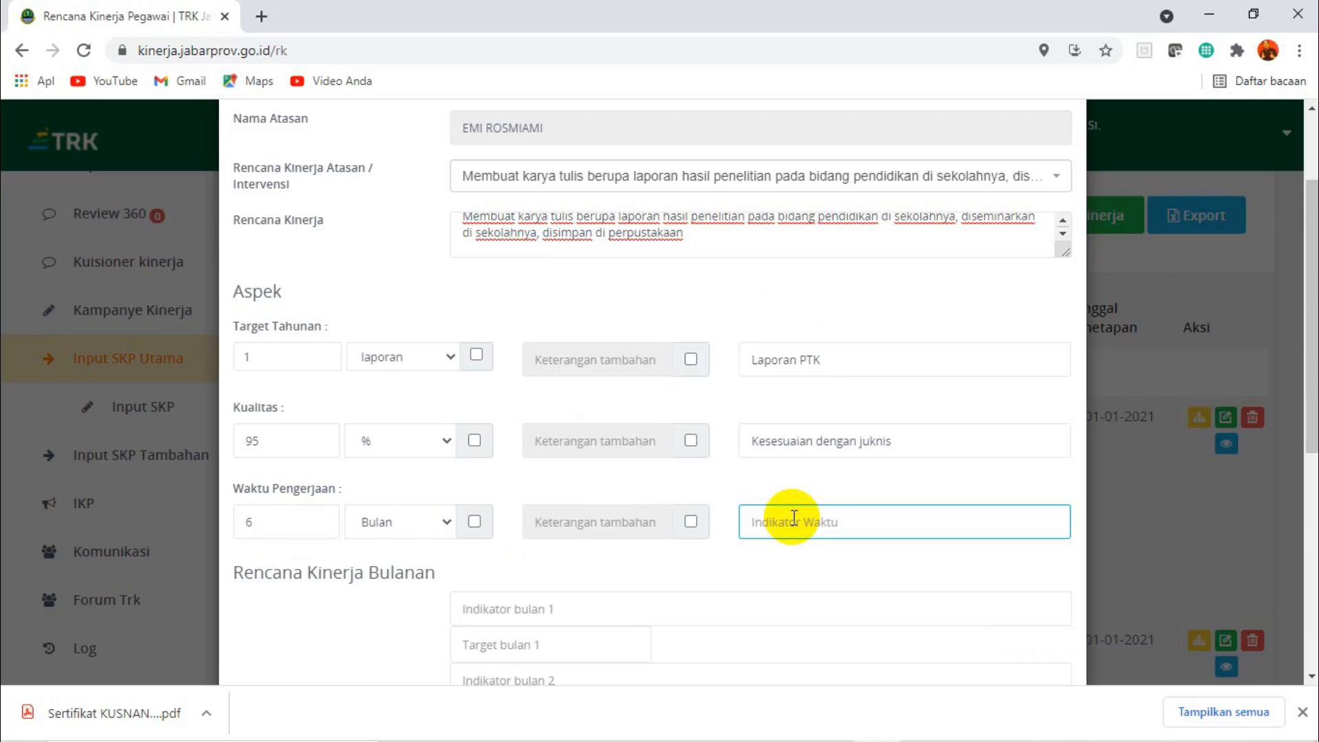
type("Ketepatan waktu pengerjaan")
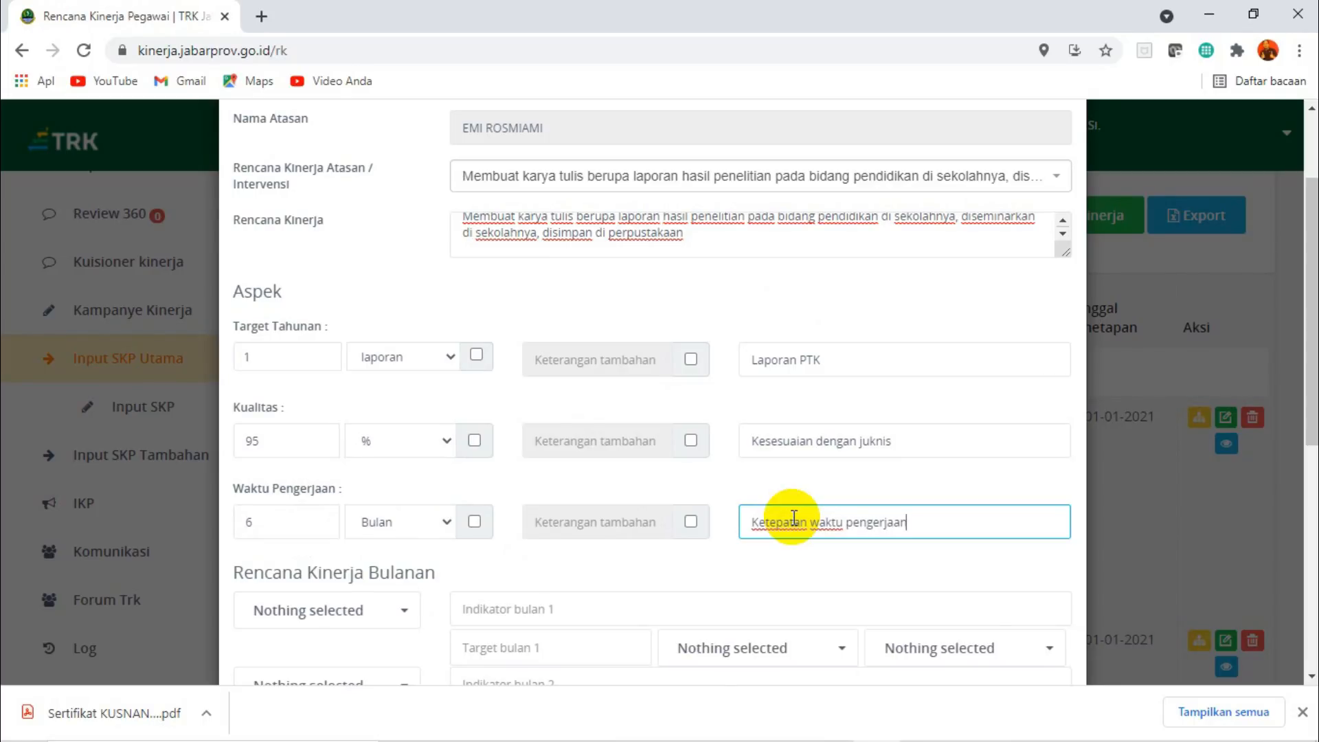
Assign Juli, Agustus, September, Oktober, November and Desember in order to the six Rencana Kinerja Bulanan rows.
left_click_drag(1311, 355, 1311, 503)
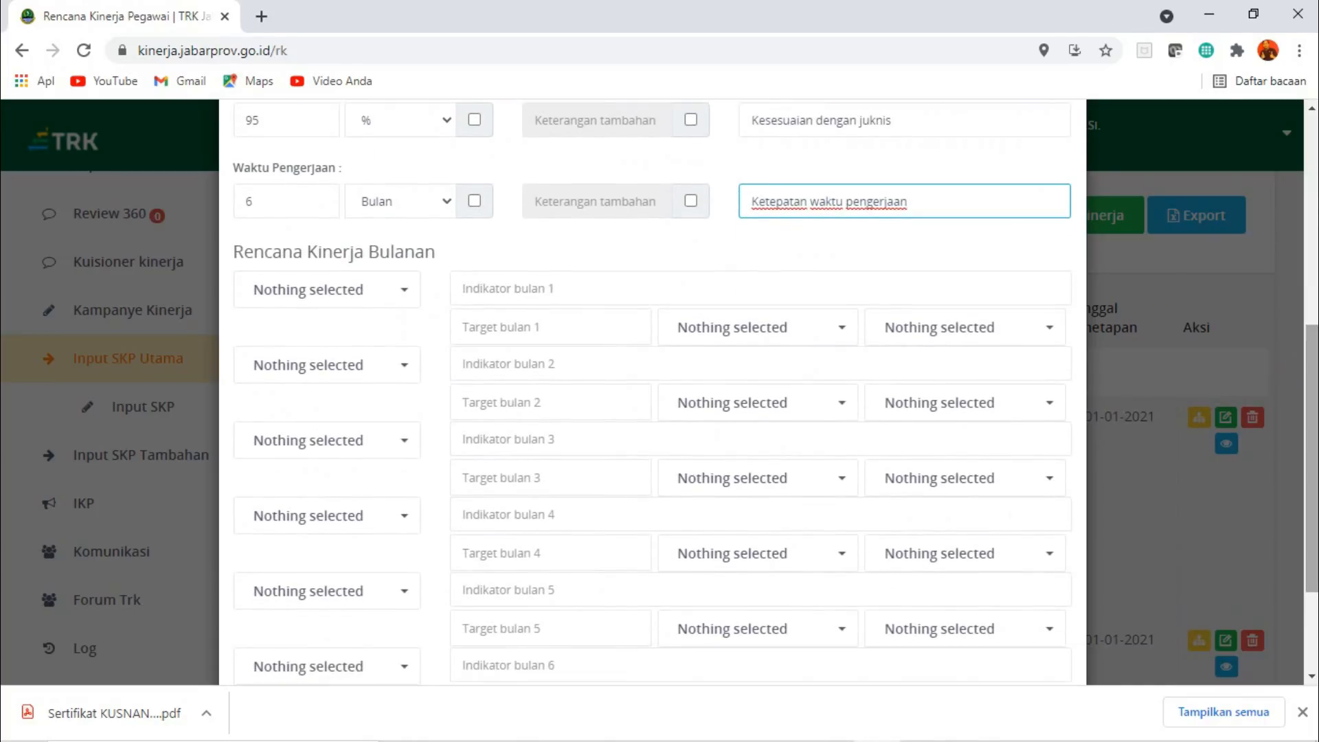
left_click(406, 290)
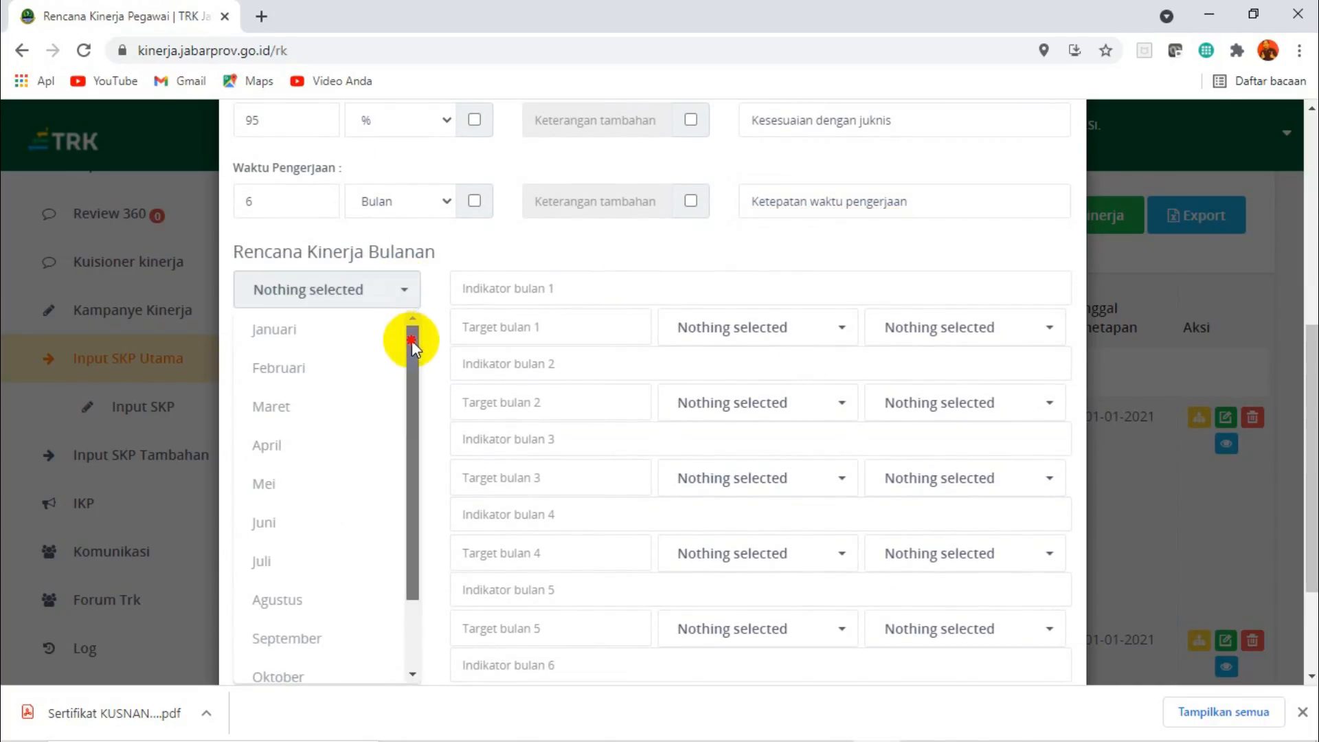
left_click_drag(412, 341, 415, 471)
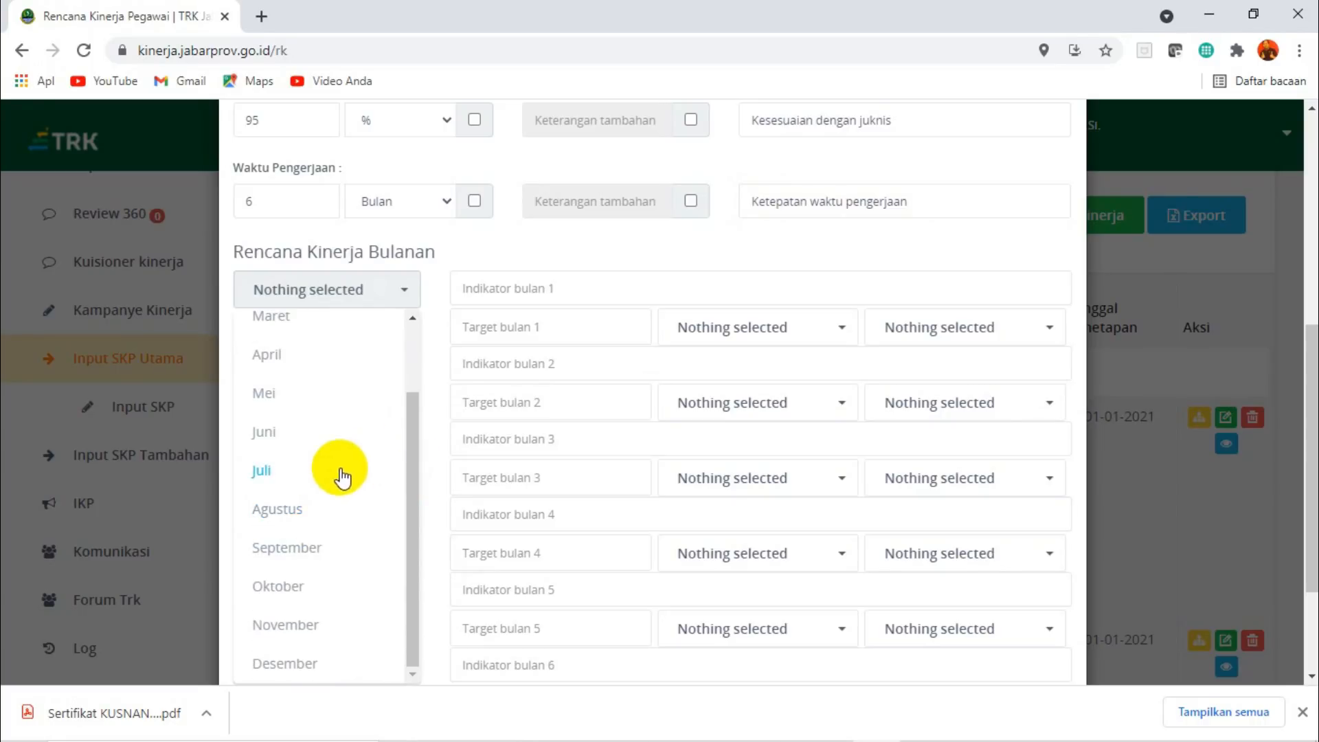
left_click(265, 471)
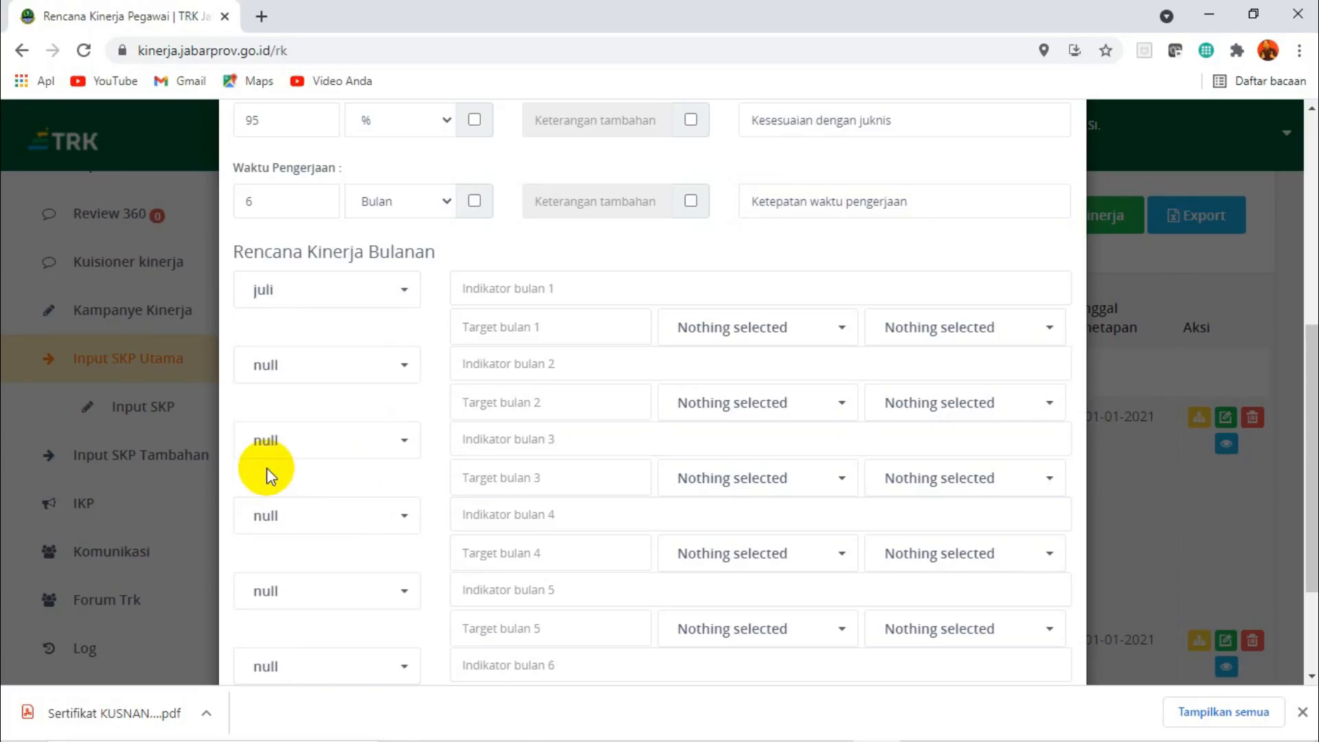
left_click(401, 372)
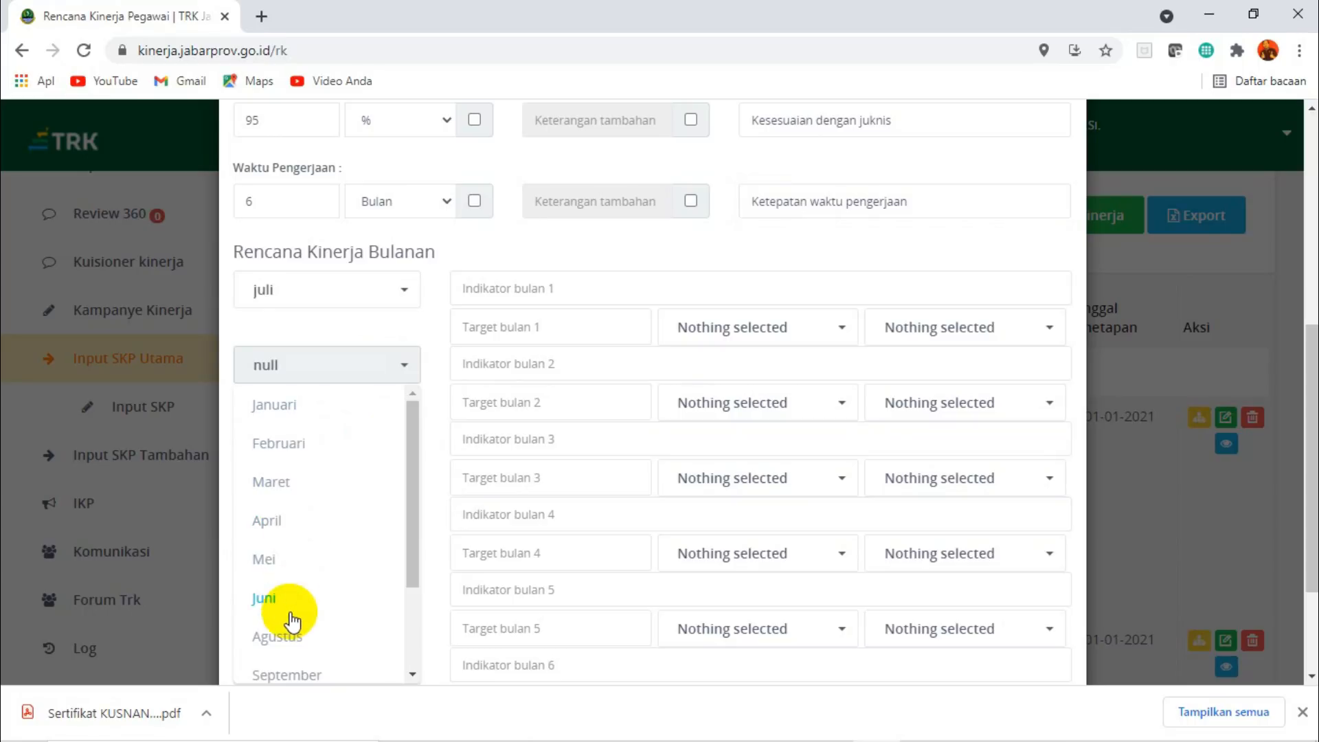
left_click(284, 637)
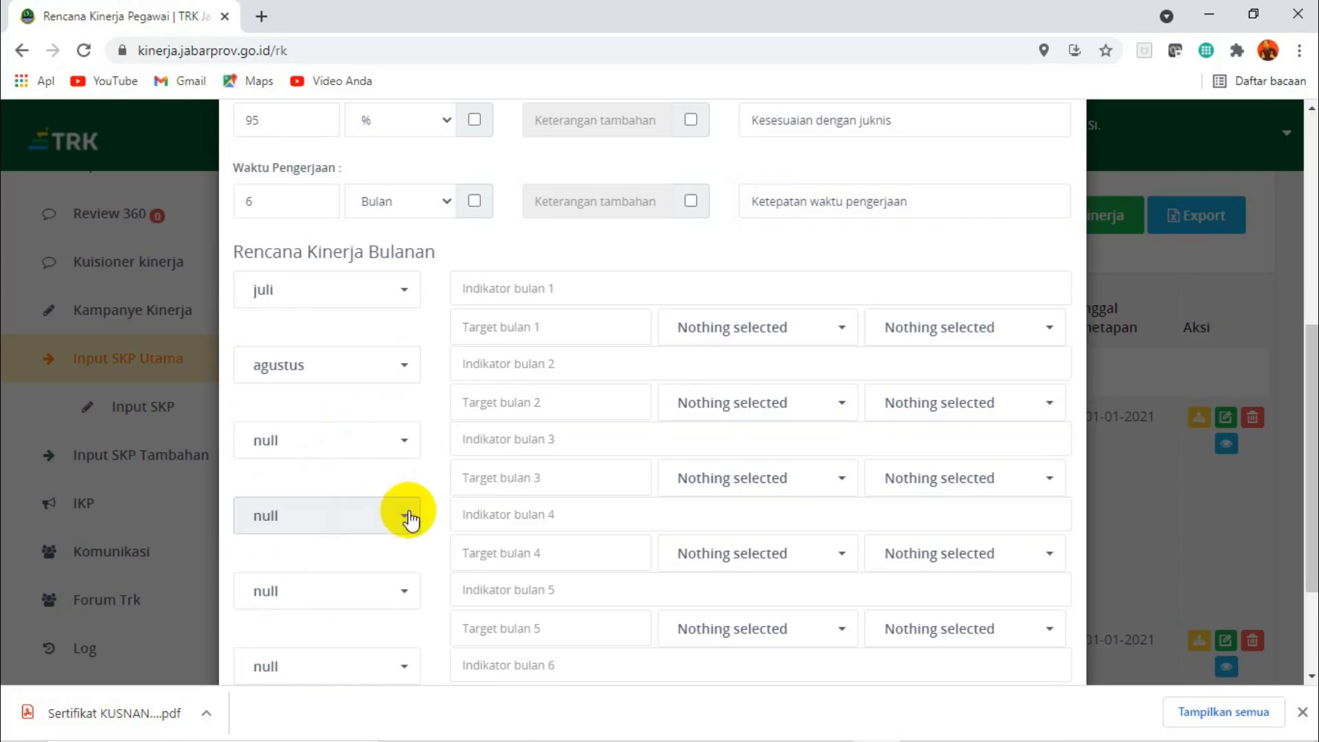
left_click(406, 444)
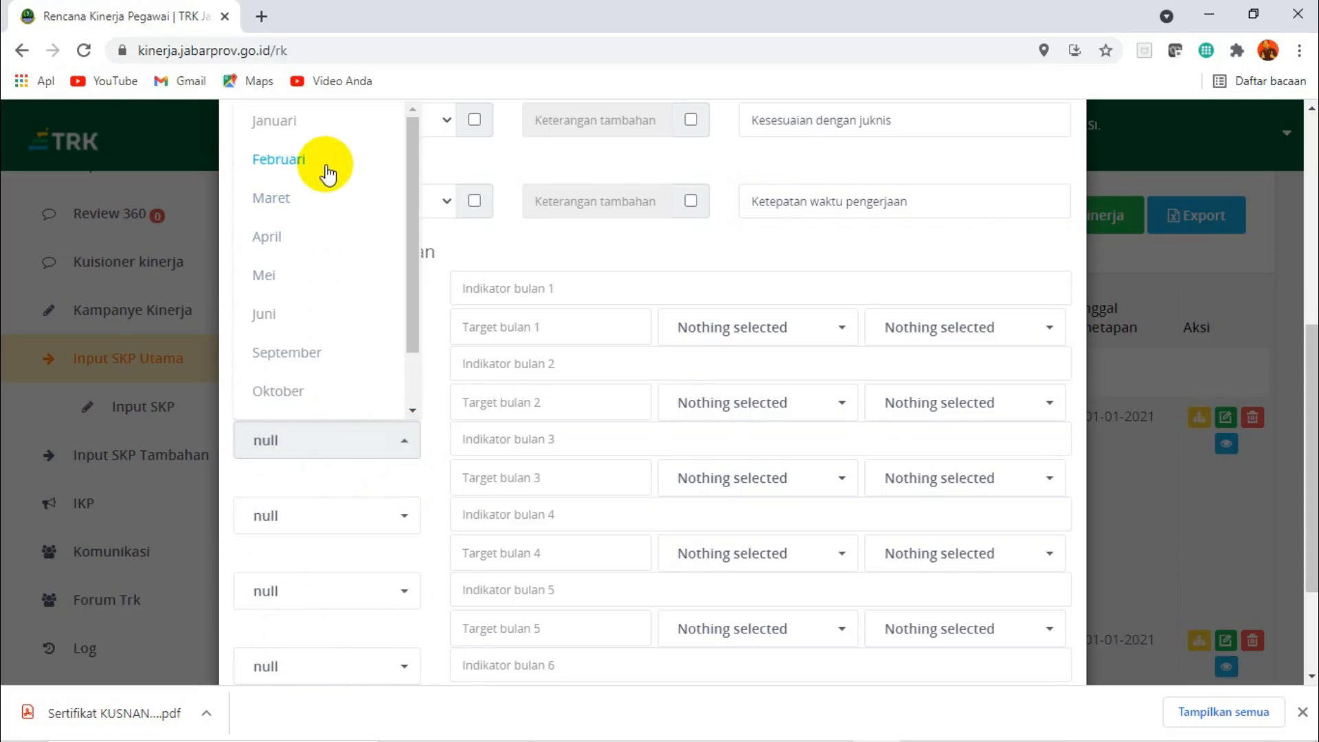
left_click(295, 352)
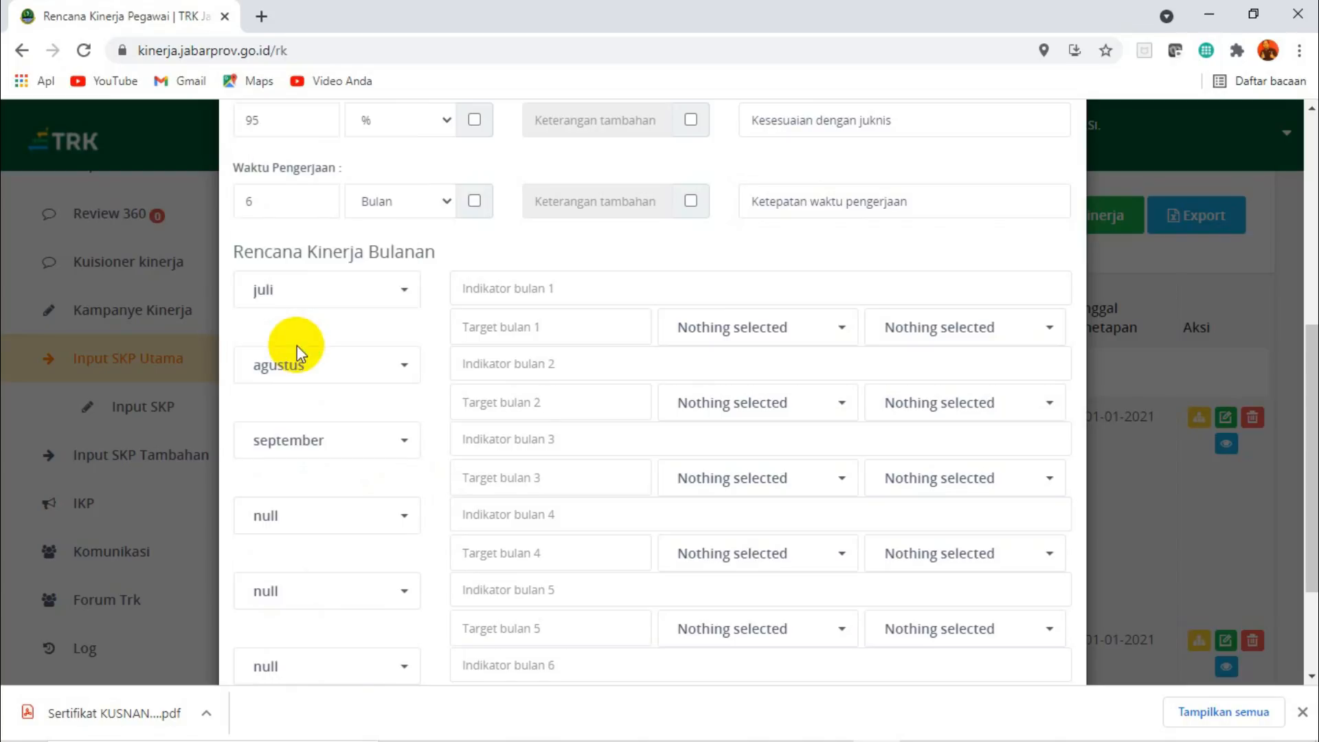
left_click(406, 524)
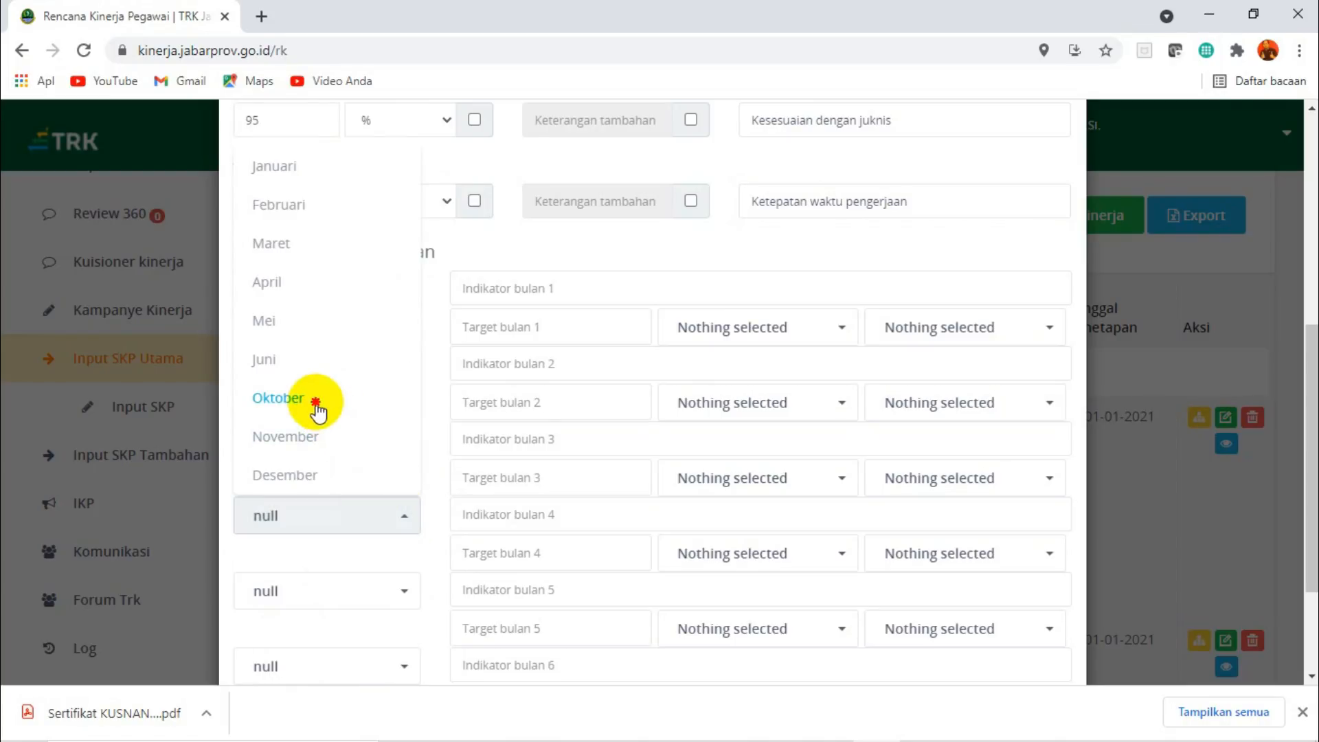
left_click(316, 404)
left_click(408, 593)
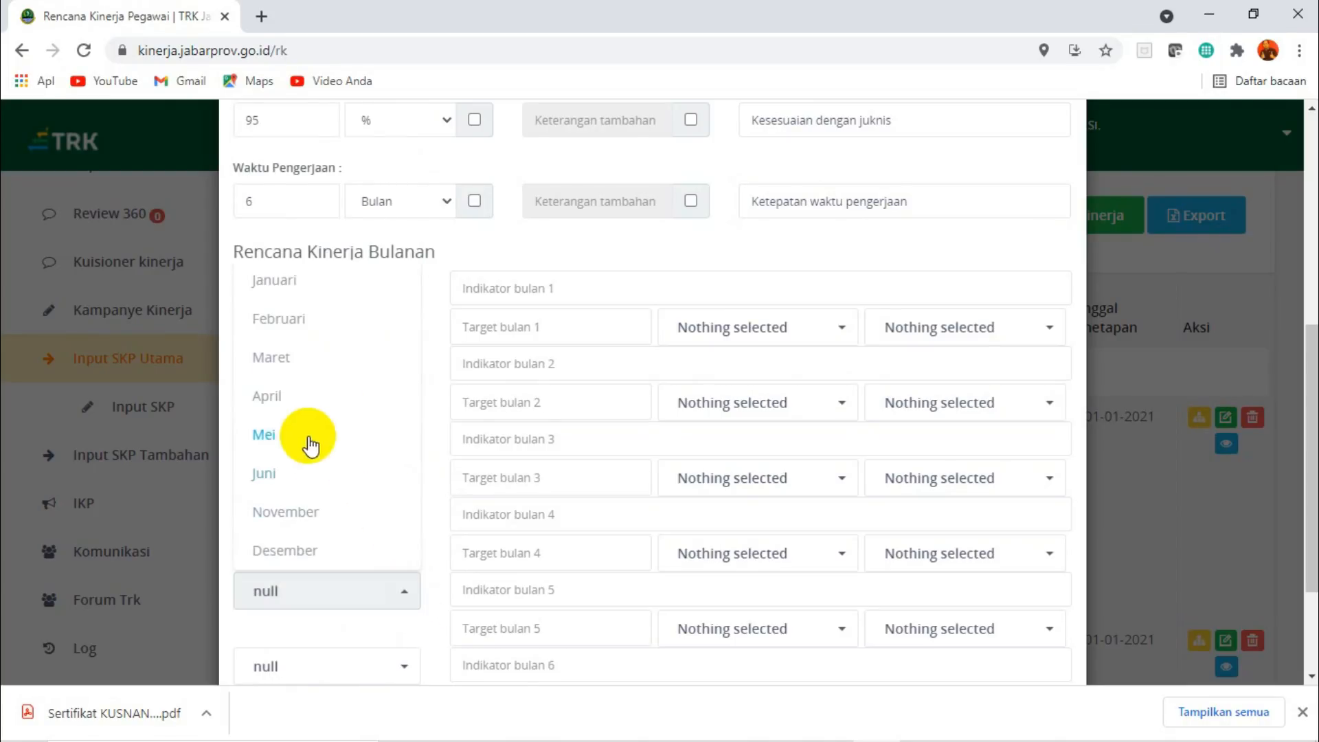
left_click(292, 515)
left_click(404, 677)
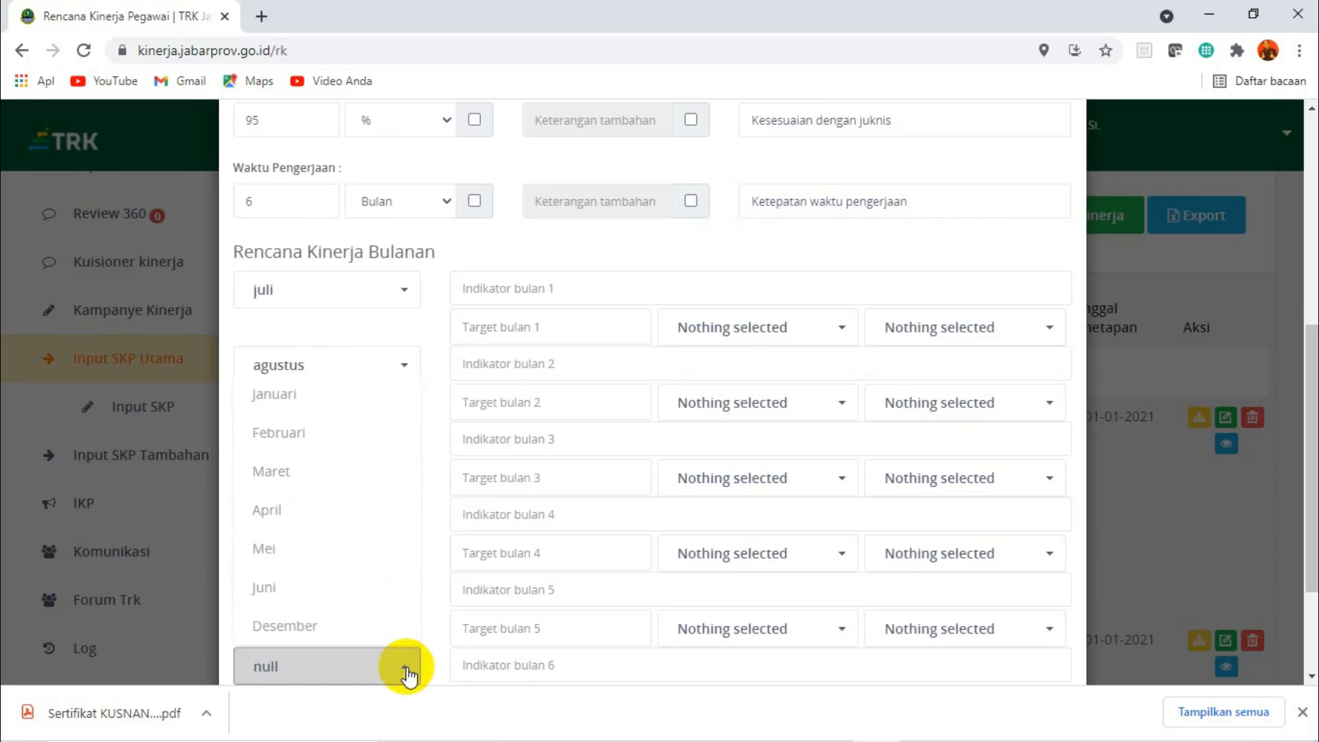
left_click(294, 626)
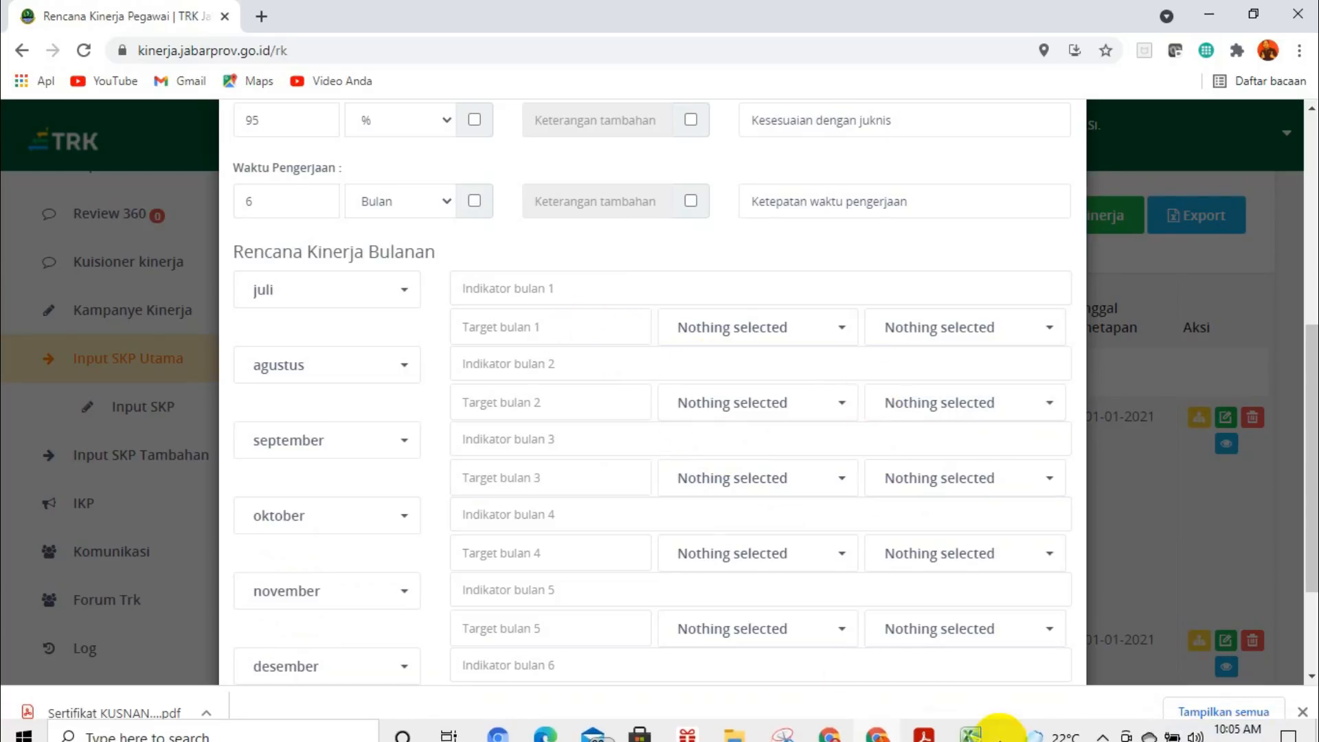
Switch to the SKP TRK guru 2021 workbook in Excel and copy "Membuat BAB I" from cell B80 in the Bulanan sheet's PTK section.
left_click(971, 725)
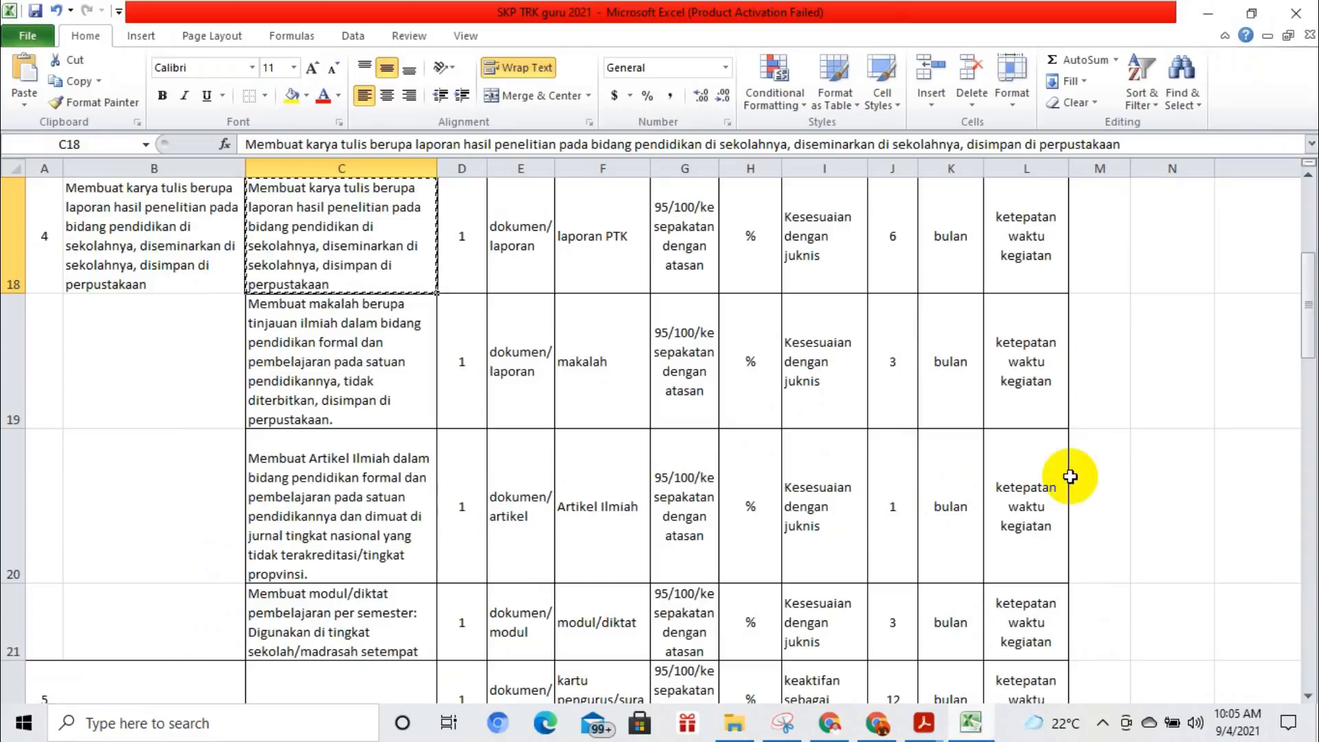
left_click(160, 712)
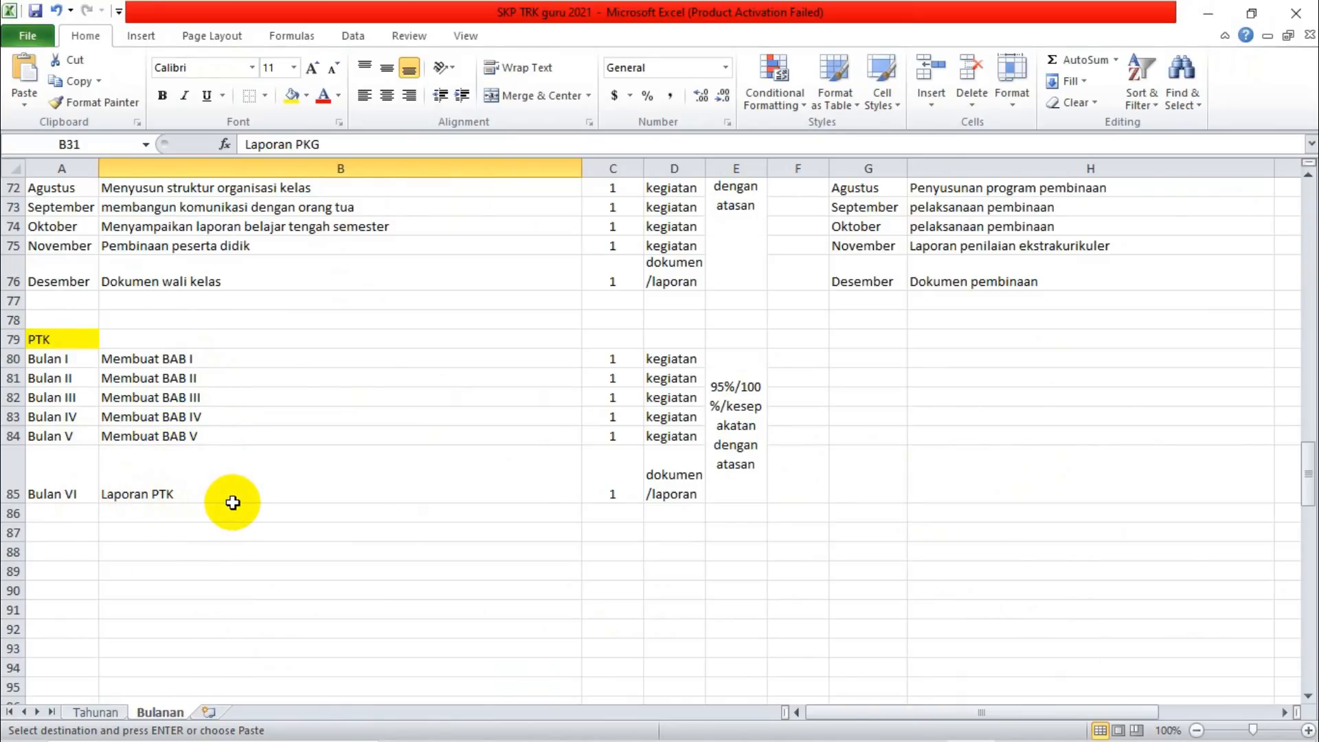
mouse_move(768, 739)
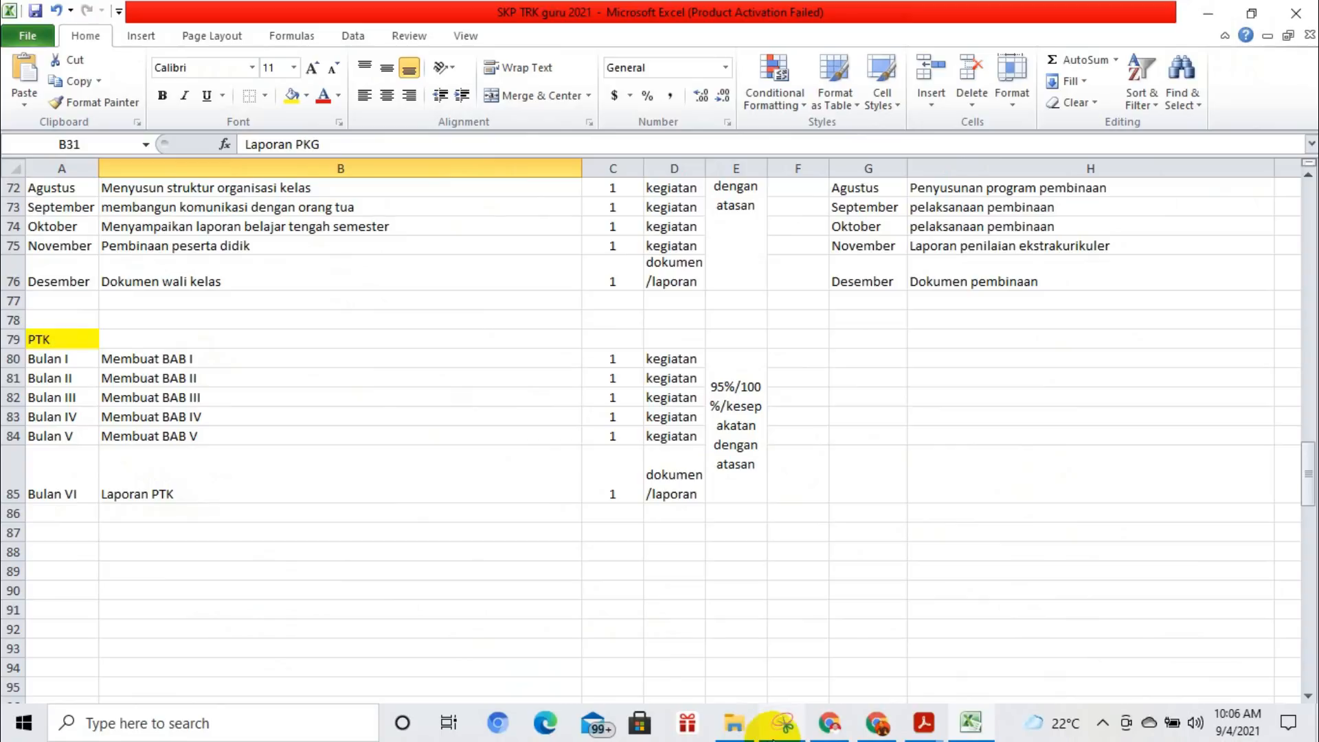
left_click(880, 725)
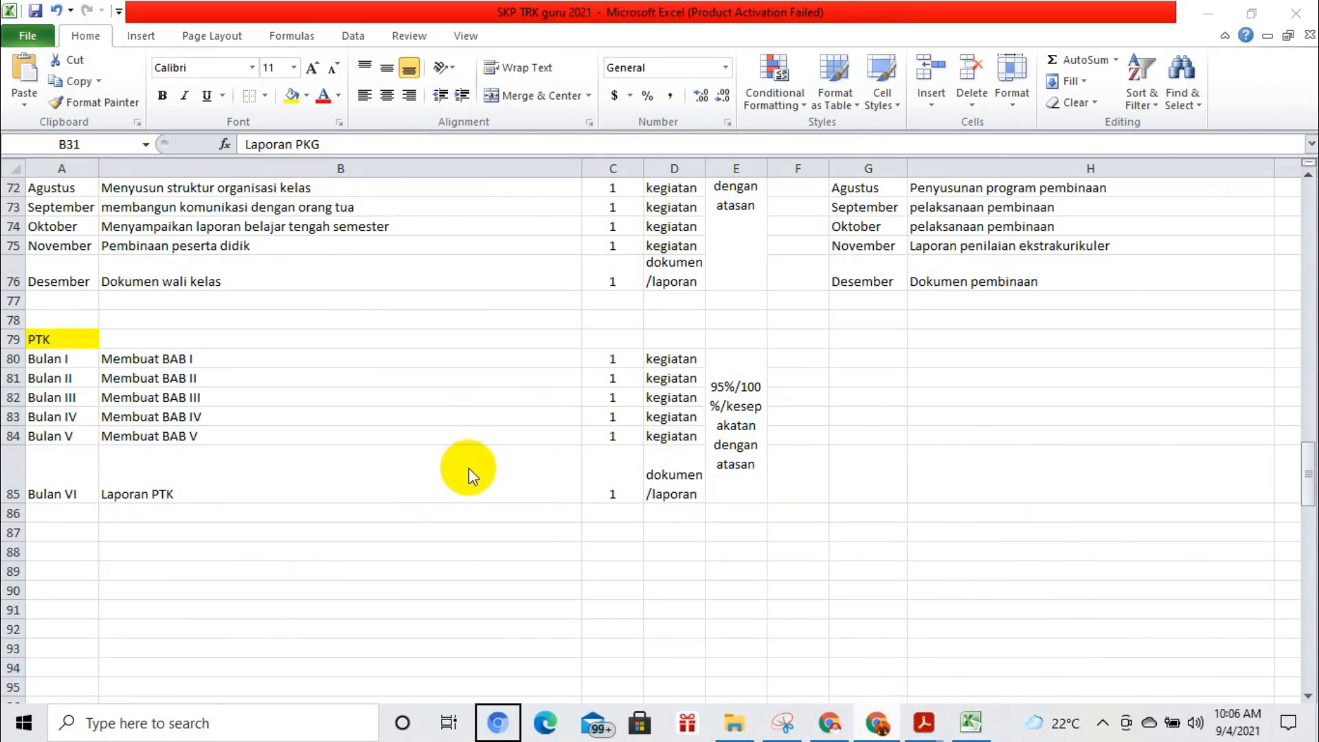
left_click(283, 359)
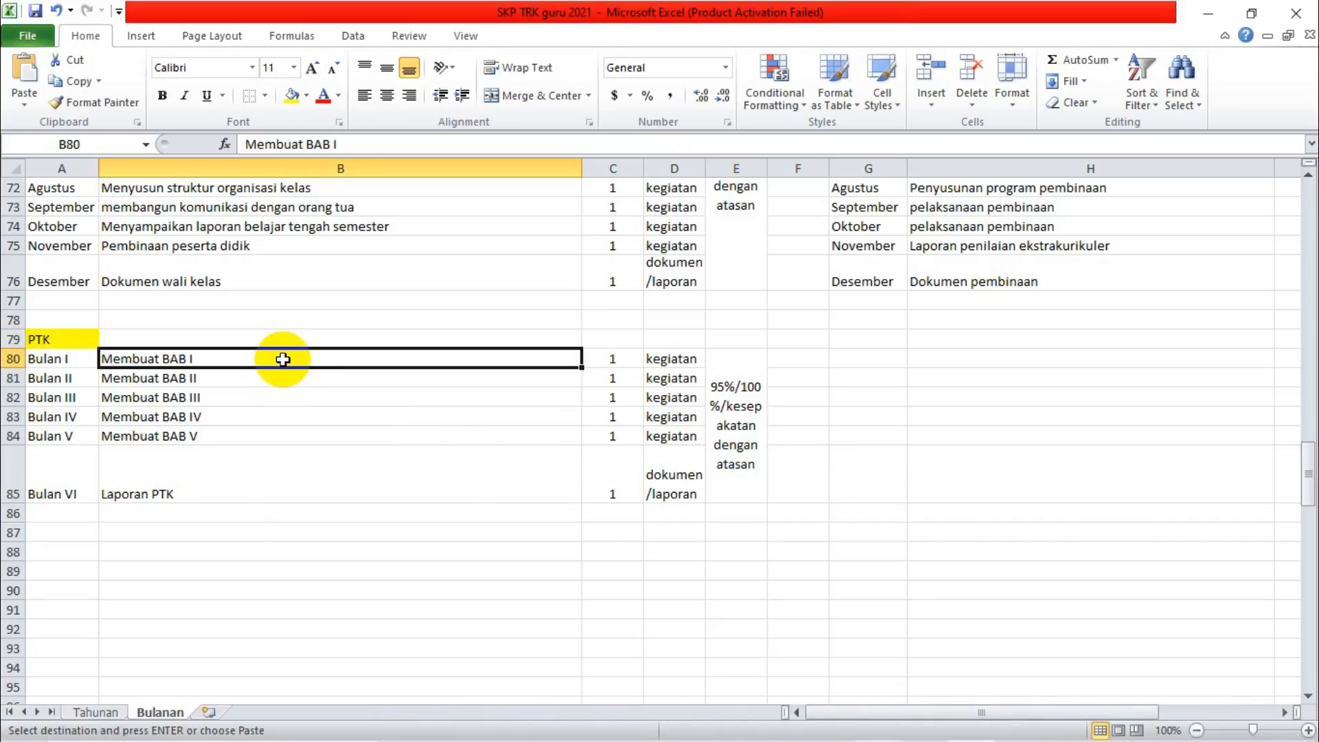
key("ctrl+c")
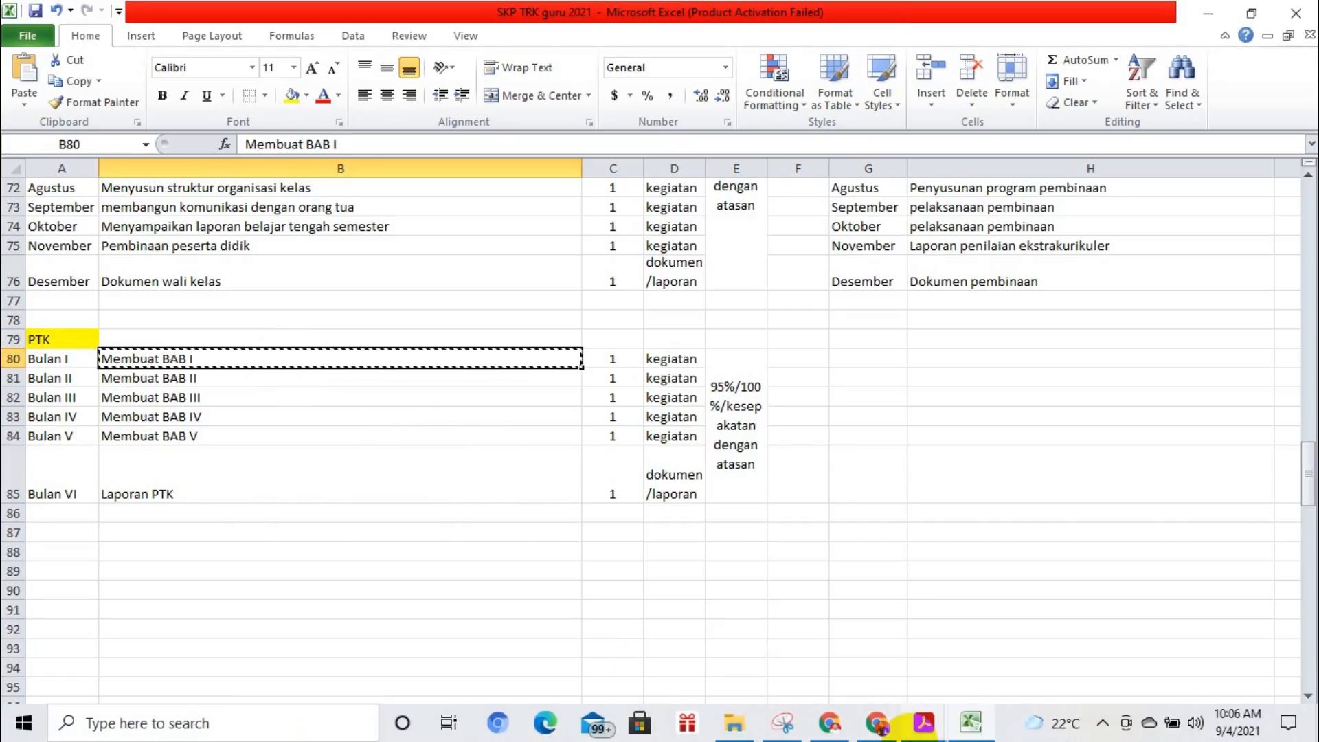
Return to TRK in Chrome and fill in the Juli plan with the copied indicator "Membuat BAB I", target 1 kegiatan and 95%.
left_click(890, 727)
left_click(537, 281)
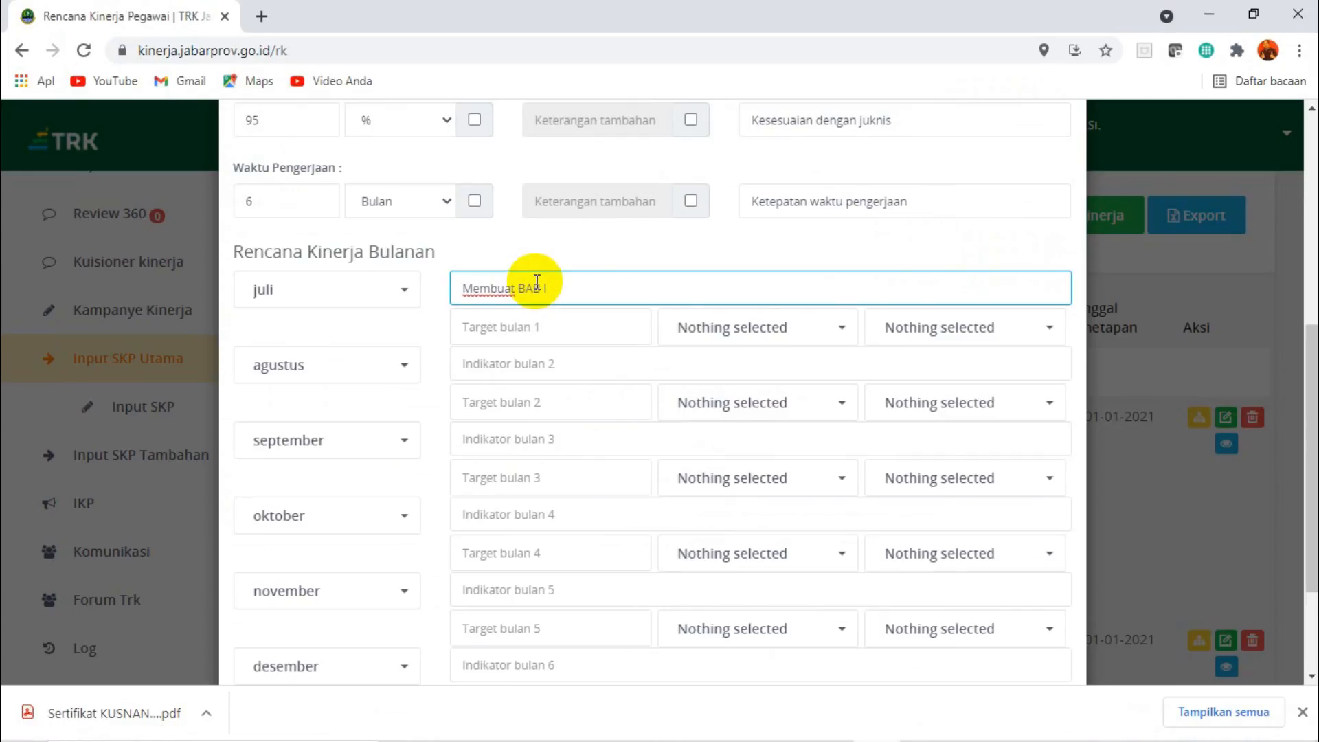
left_click(538, 330)
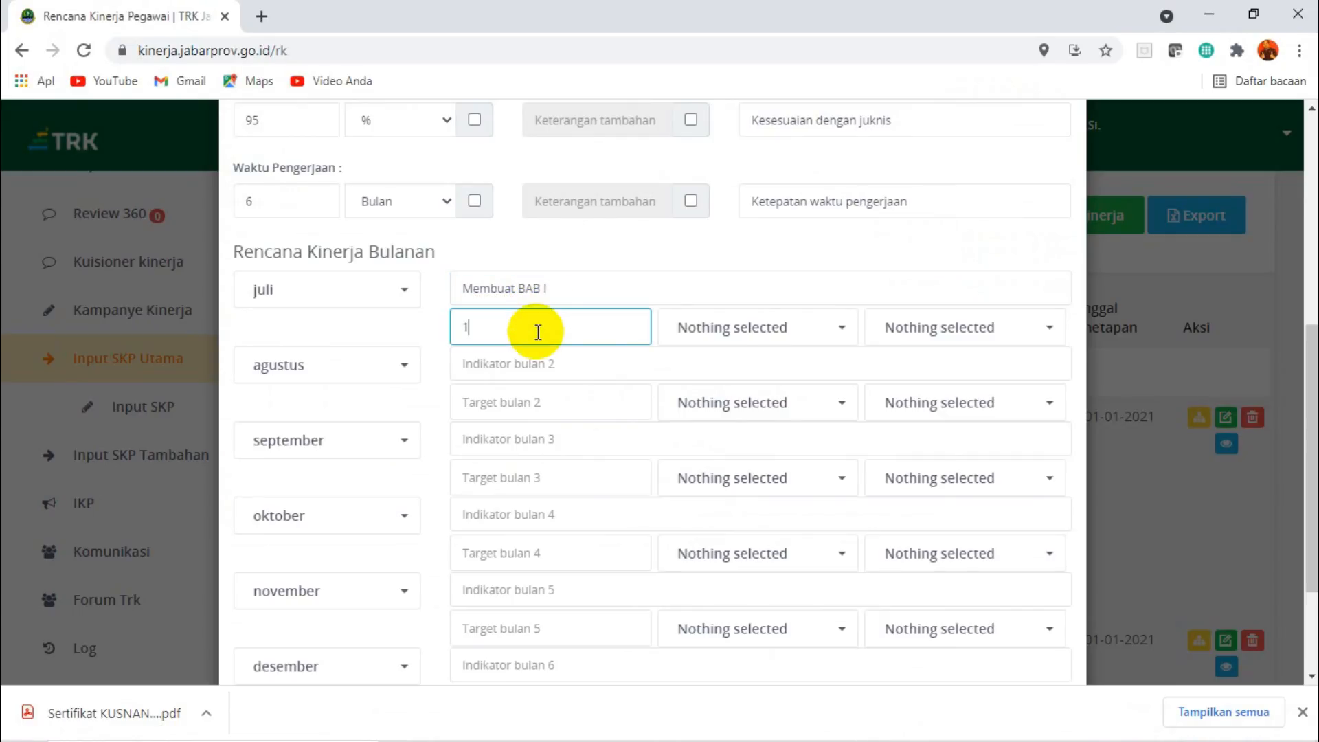
left_click(774, 327)
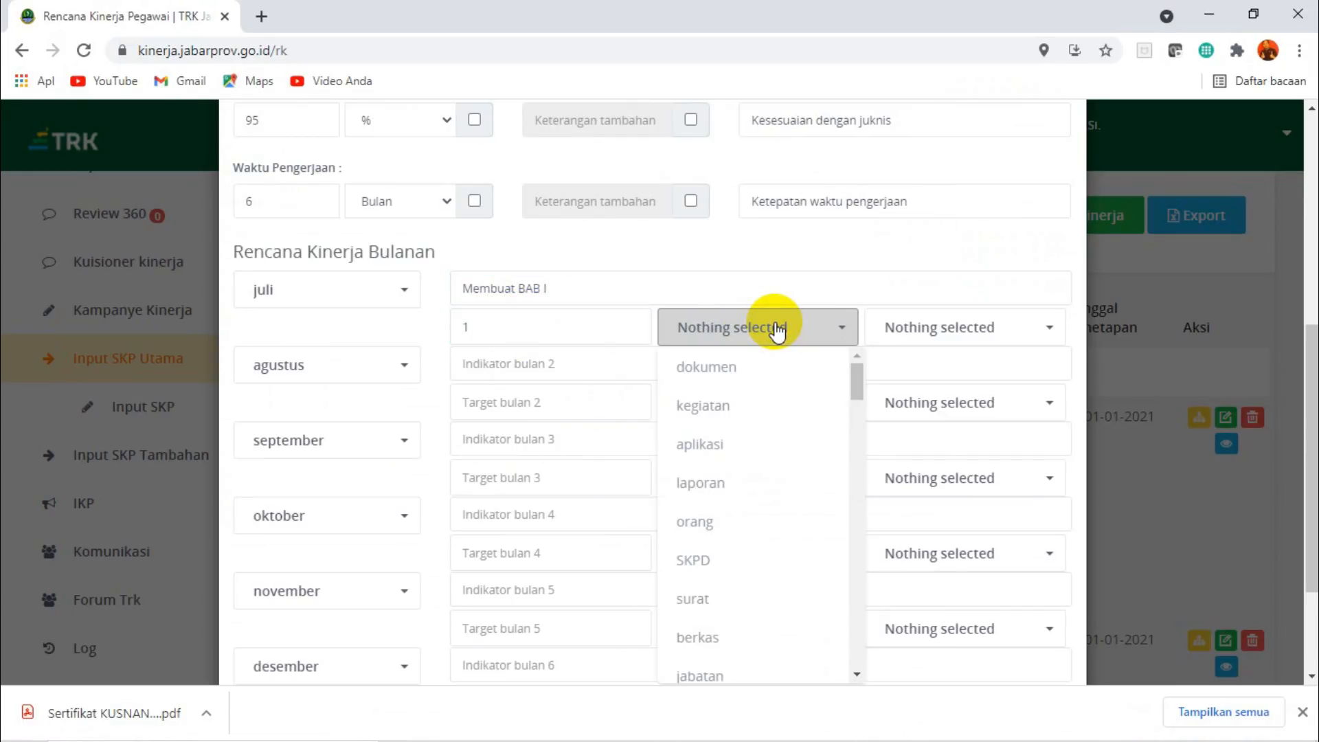
left_click(718, 408)
left_click(975, 336)
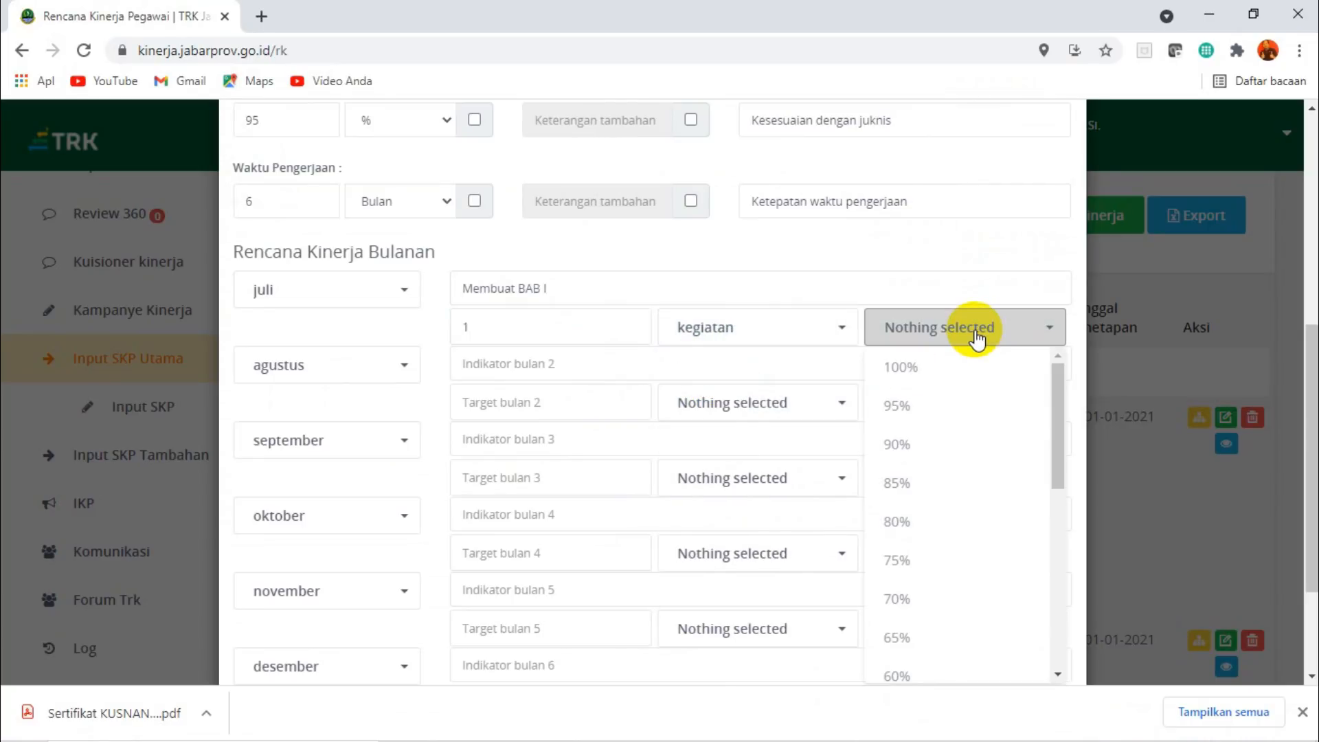
left_click(932, 402)
Fill in the Agustus plan with the indicator "Membuat BAB II", target 1 kegiatan and 95%.
left_click(502, 369)
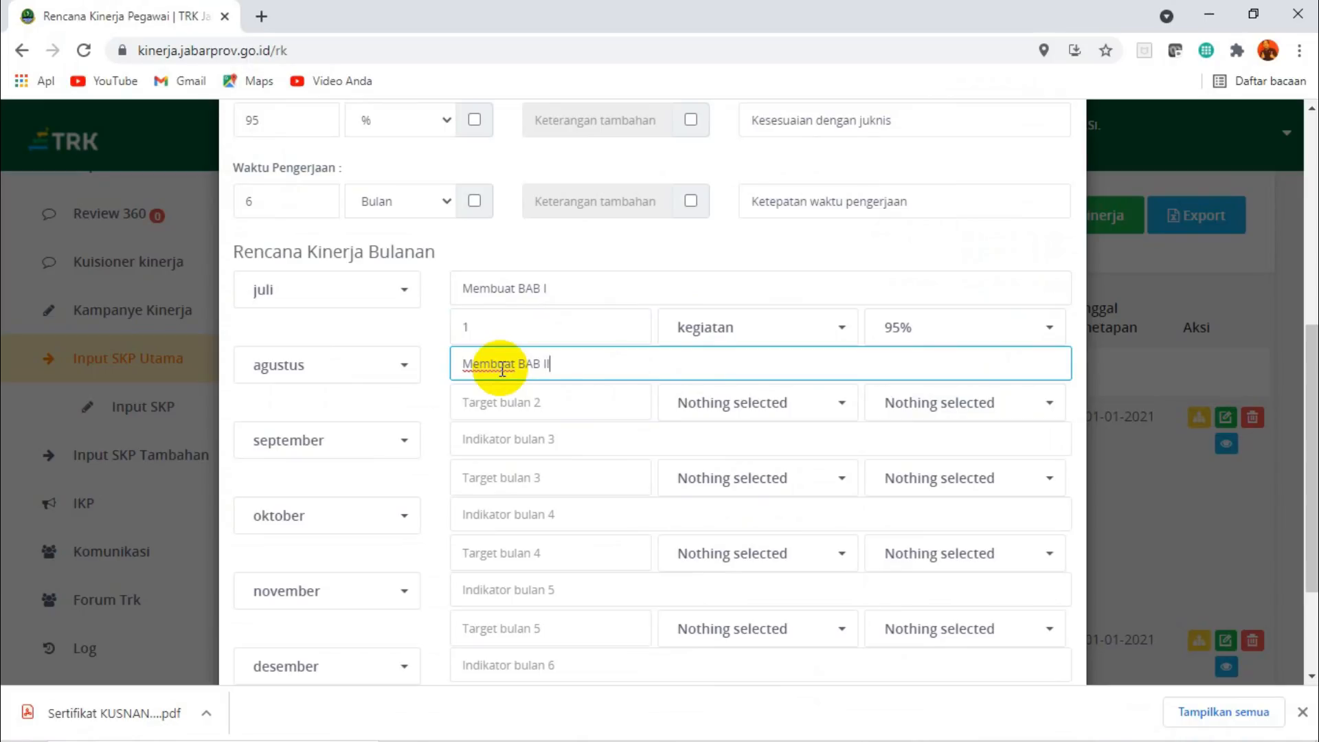
left_click(502, 406)
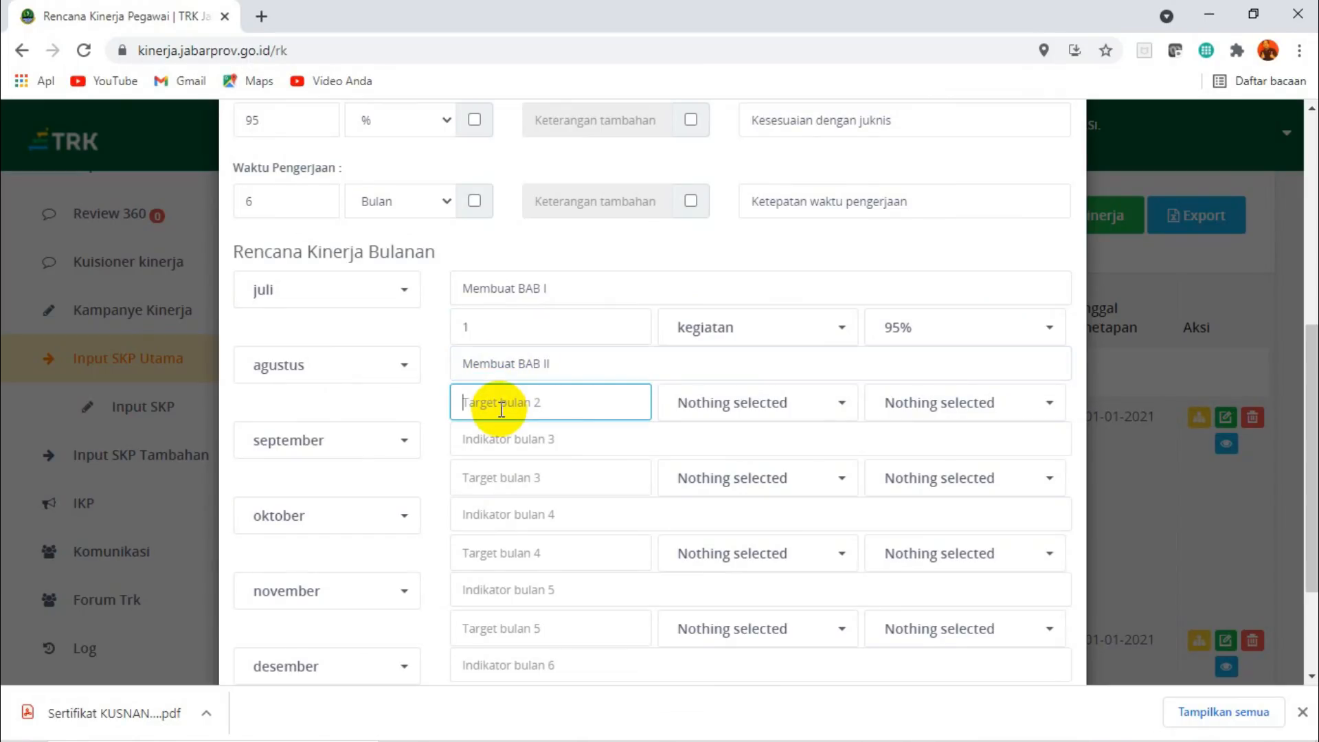
left_click(722, 402)
left_click(734, 159)
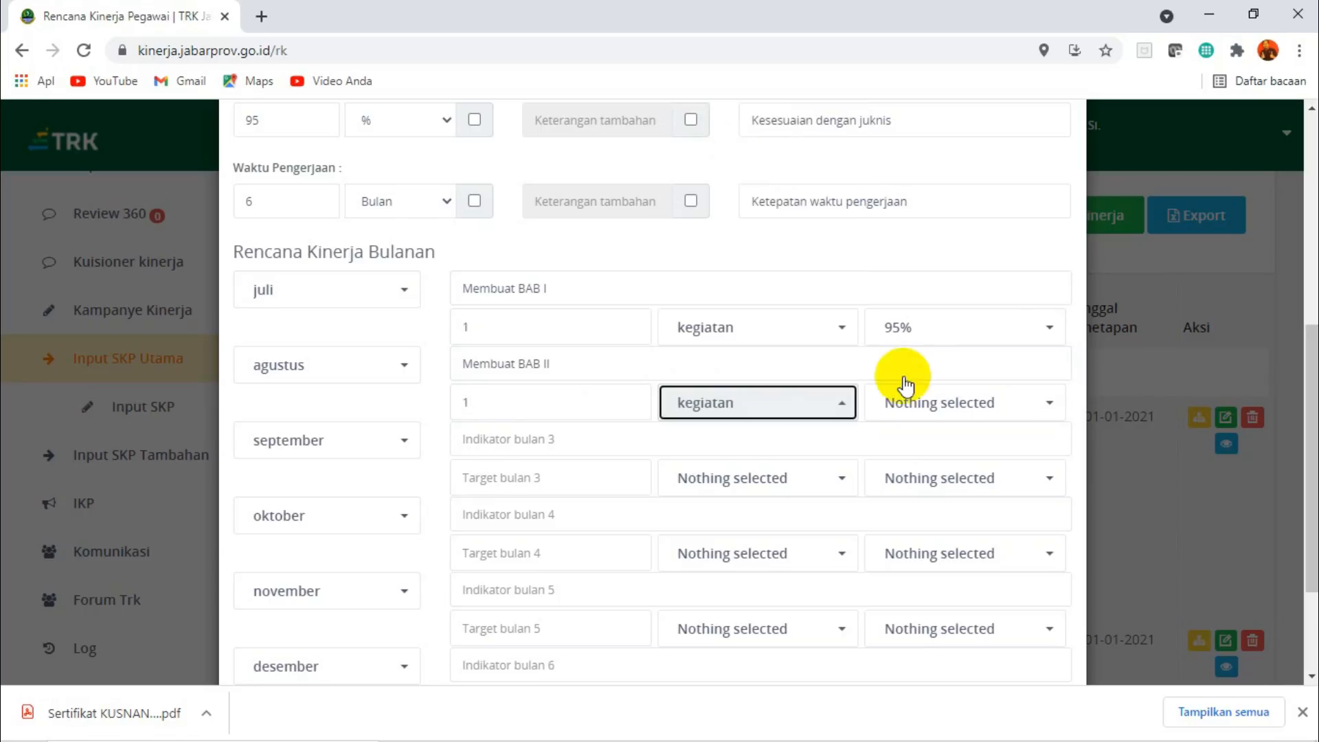
left_click(951, 398)
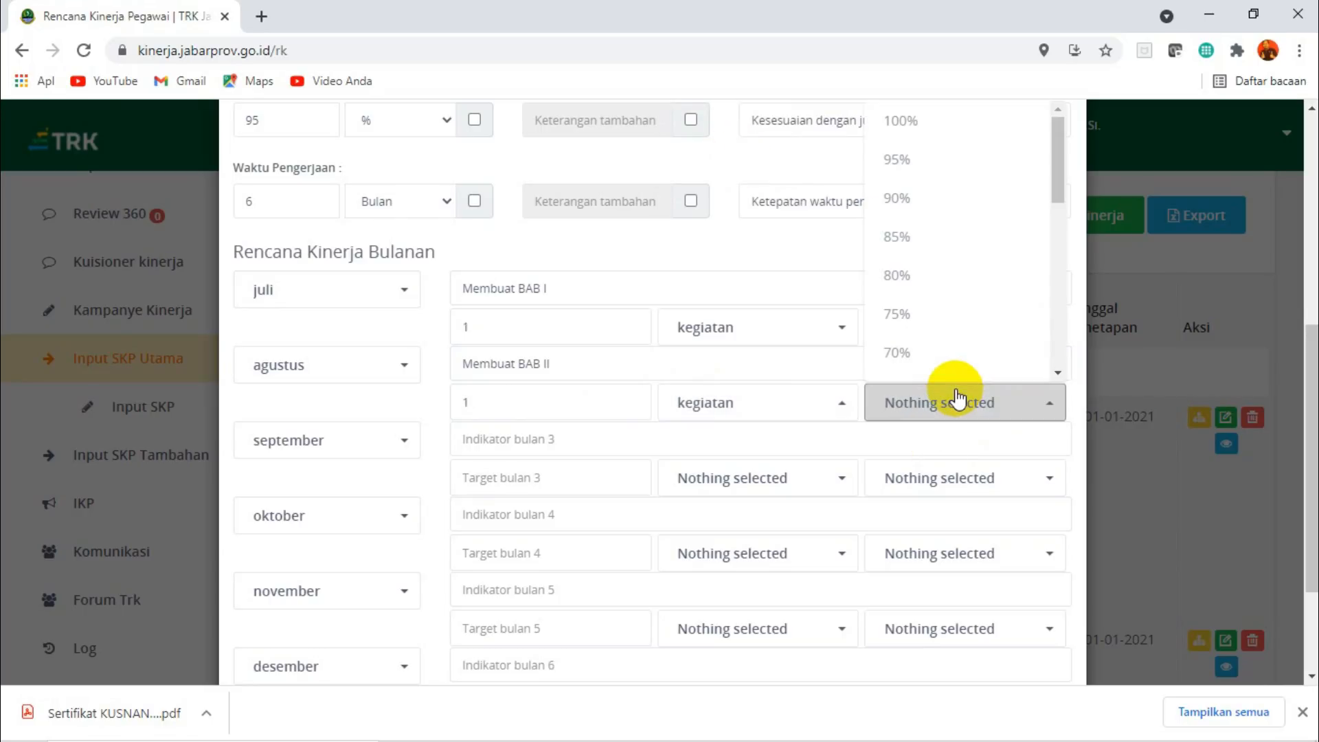
left_click(899, 155)
Fill in the September plan with the indicator "Membuat BAB III", target 1 kegiatan and 95%.
left_click(481, 438)
key("ctrl+v")
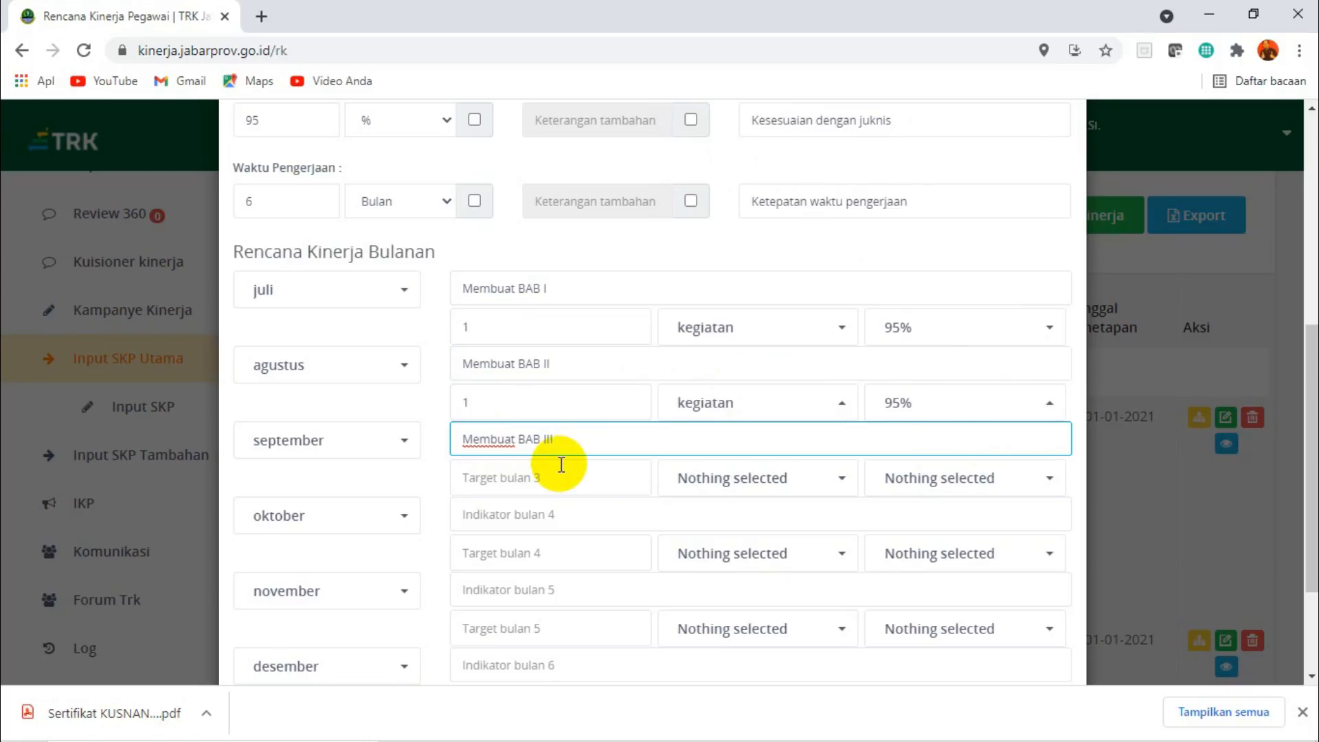
type("I")
left_click(513, 478)
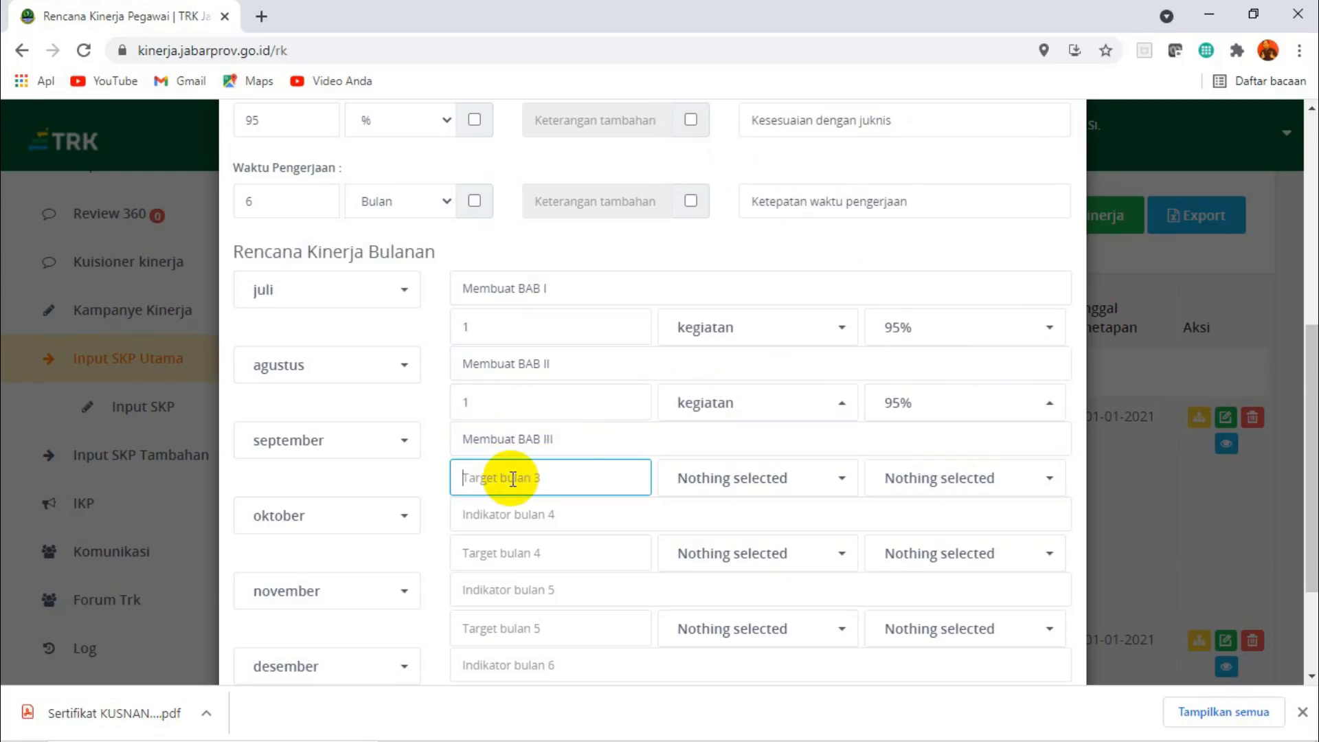
left_click(729, 483)
left_click(729, 159)
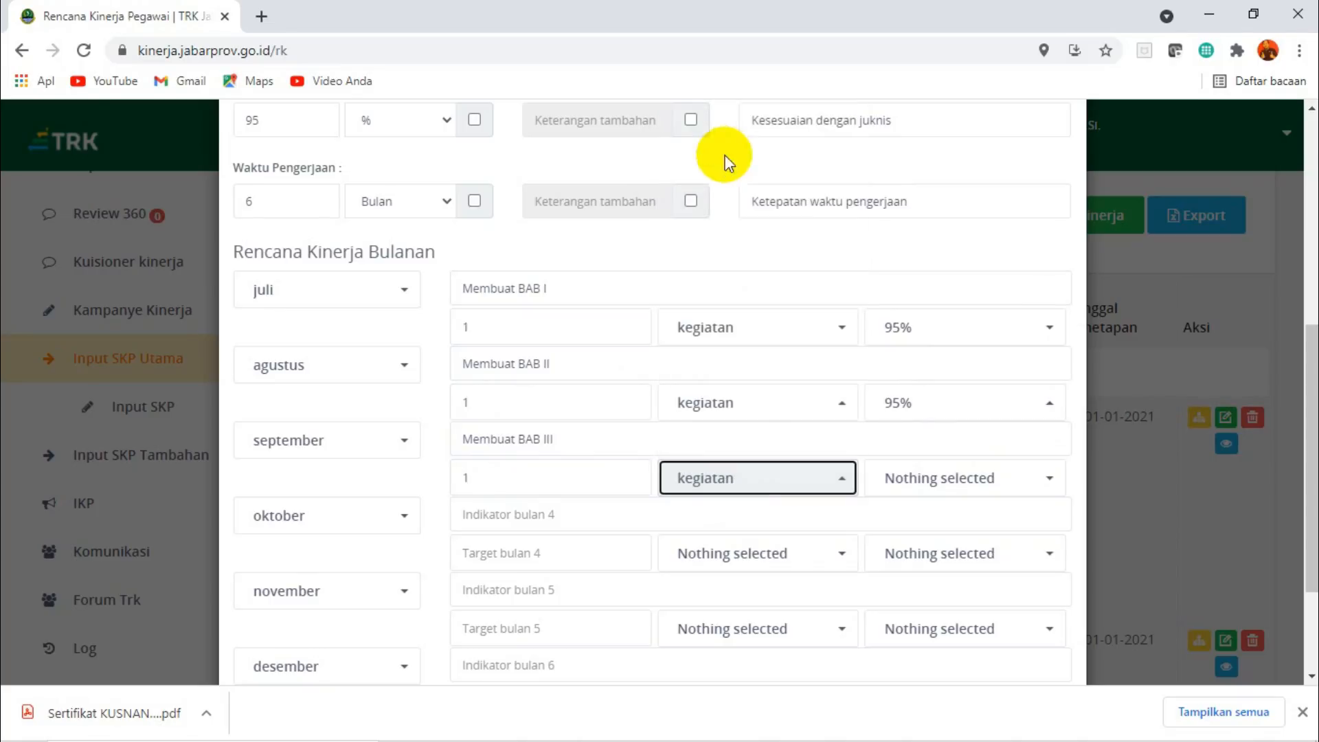
left_click(930, 480)
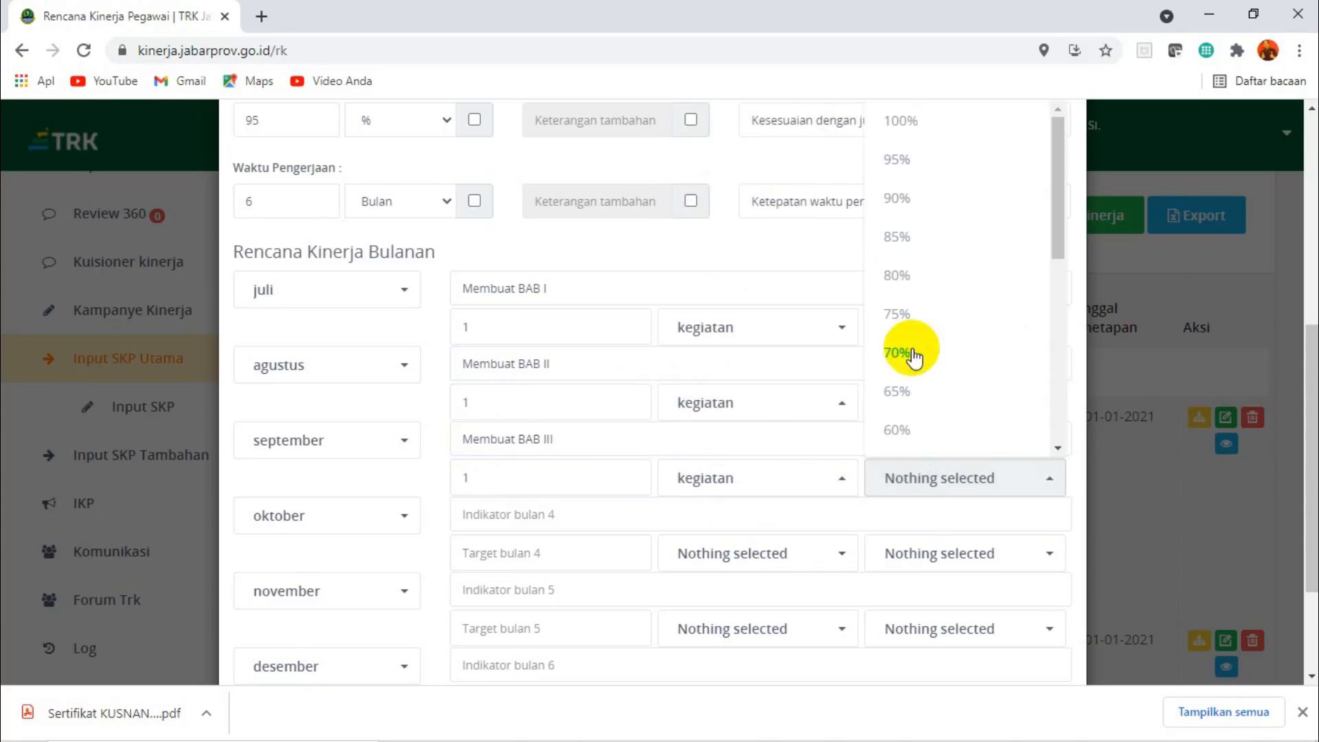
left_click(902, 160)
Fill in the Oktober plan with the indicator "Membuat BAB IV", target 1 kegiatan and 95%.
left_click(489, 516)
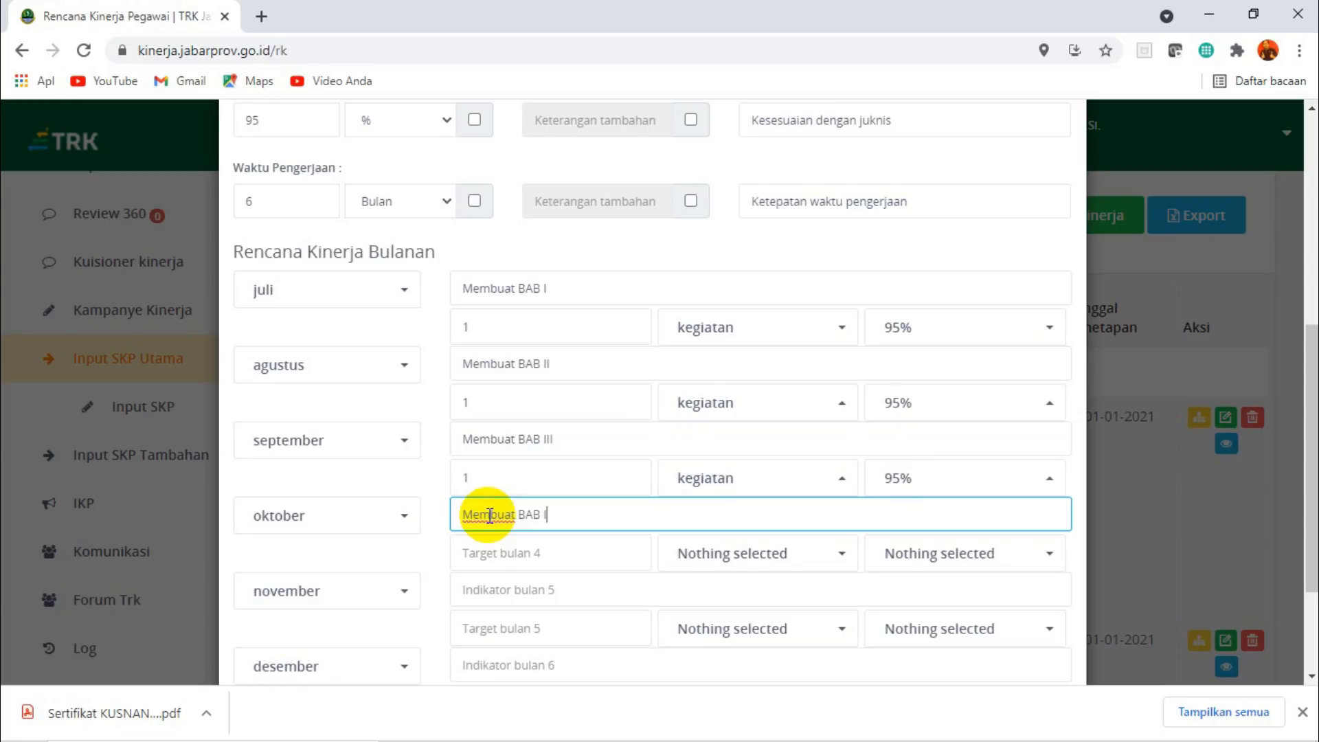
type("Membuat BAB IV")
left_click(485, 553)
type("1")
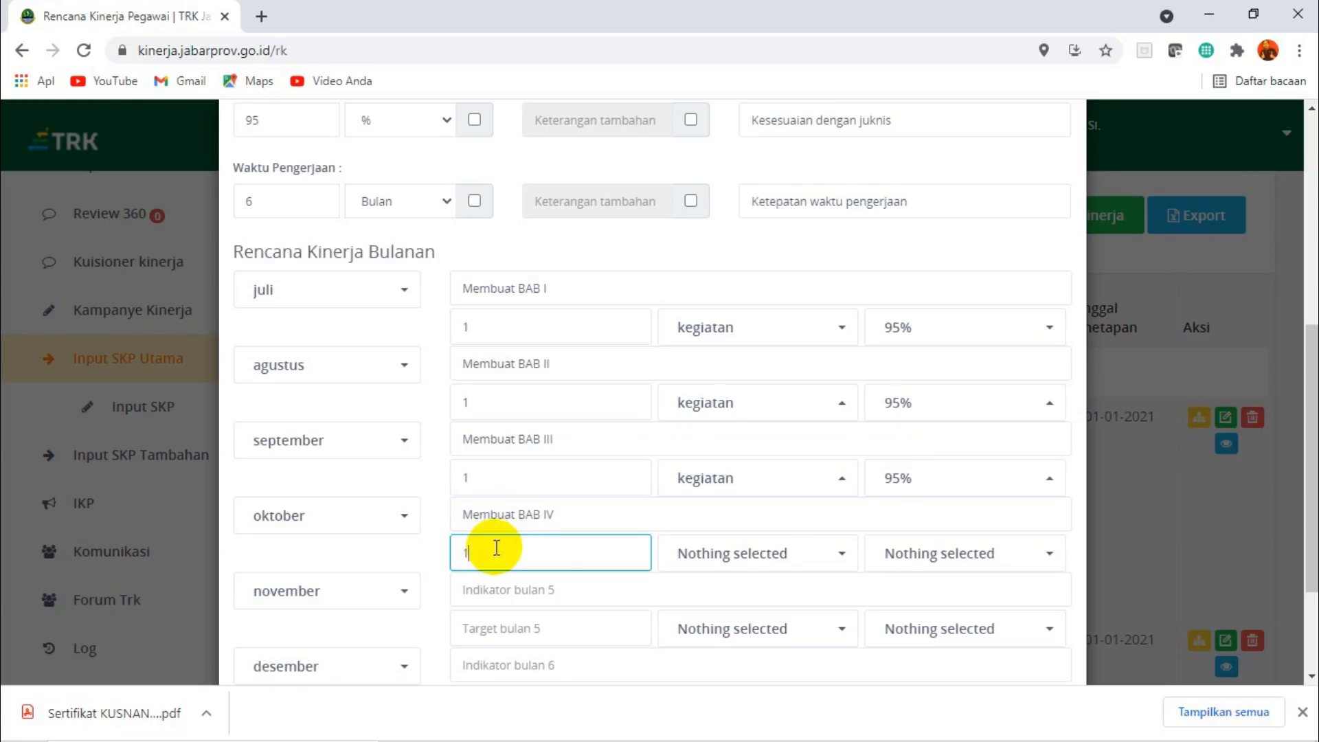
left_click(741, 575)
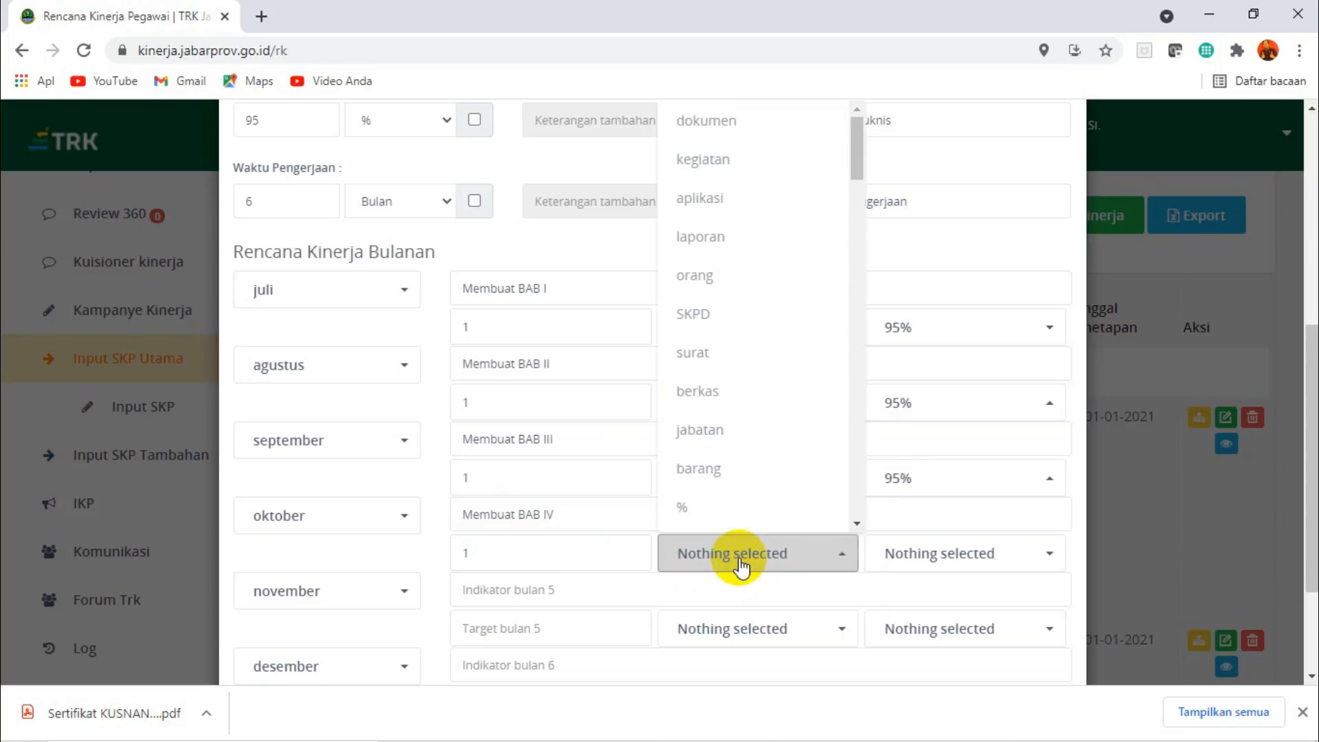
left_click(712, 177)
left_click(919, 551)
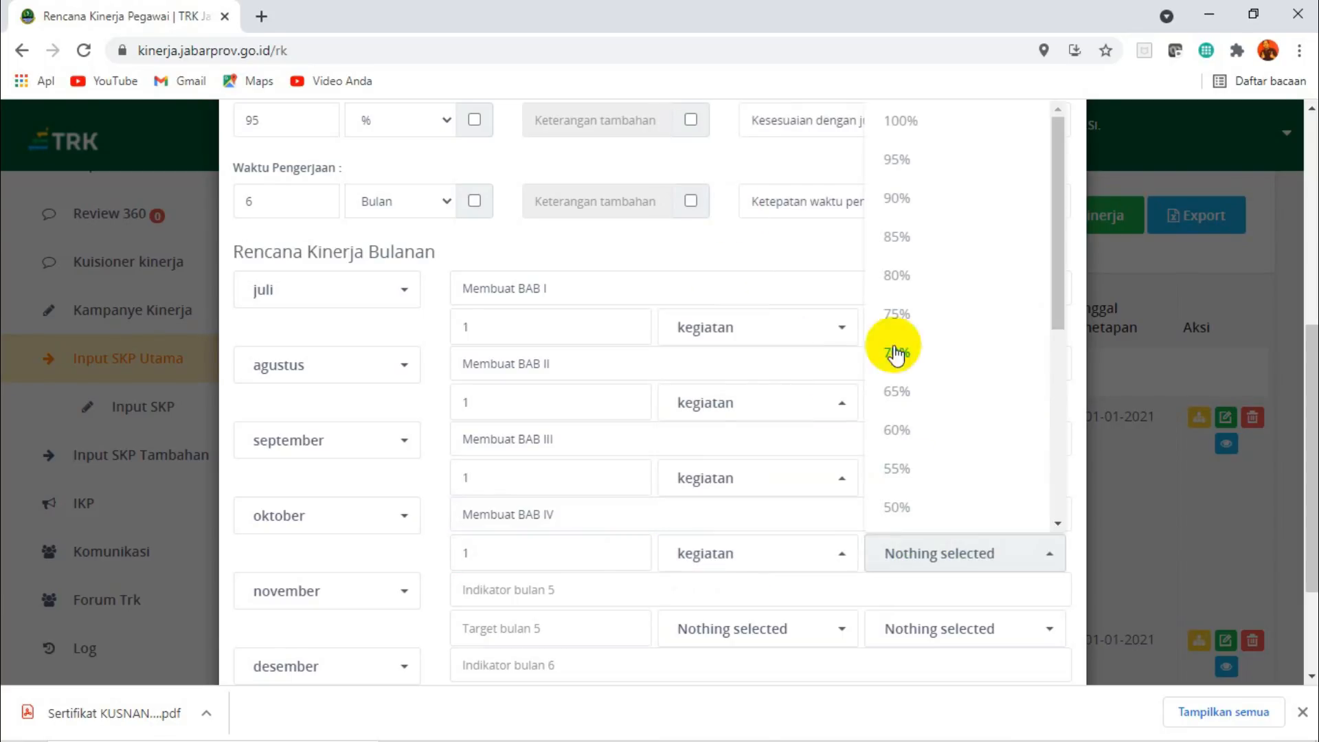
left_click(896, 162)
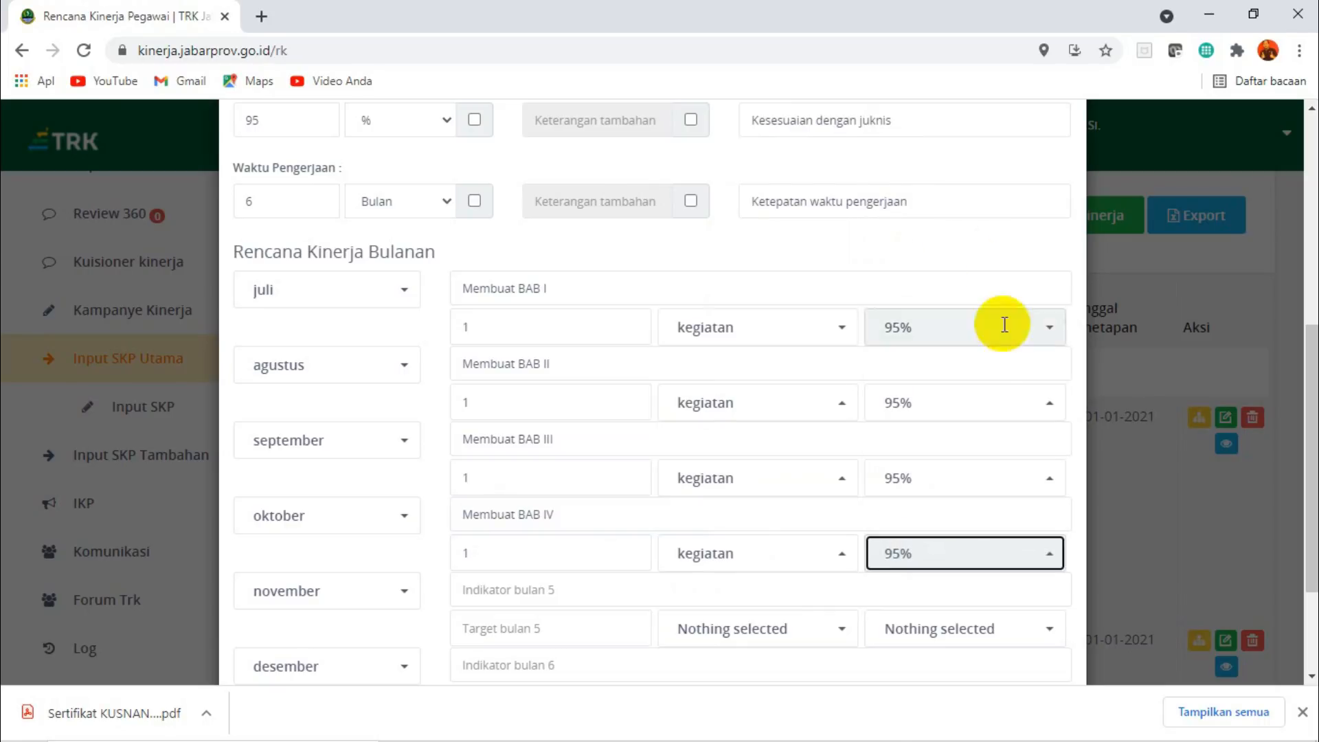
Fill in the November plan with the indicator "Membuat BAB V", target 1 kegiatan and 95%.
left_click_drag(1309, 365, 1310, 437)
left_click(526, 450)
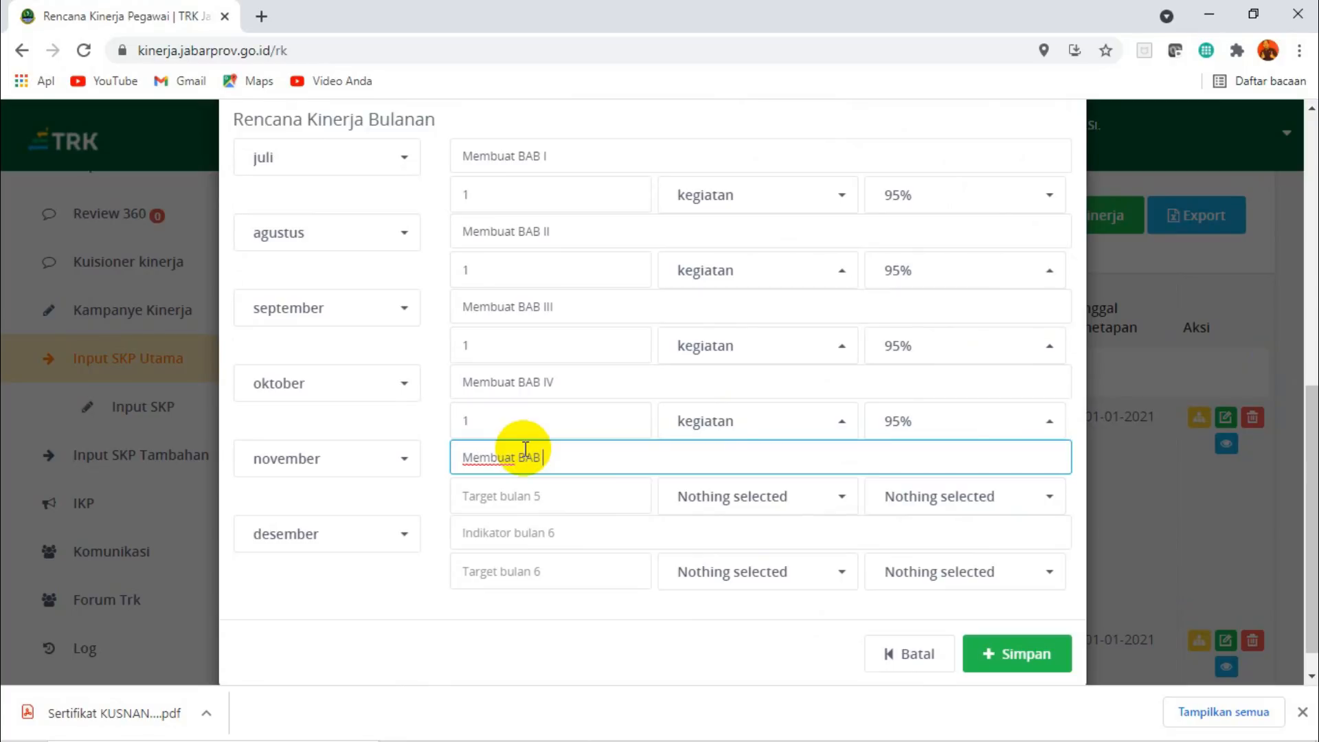
left_click(530, 500)
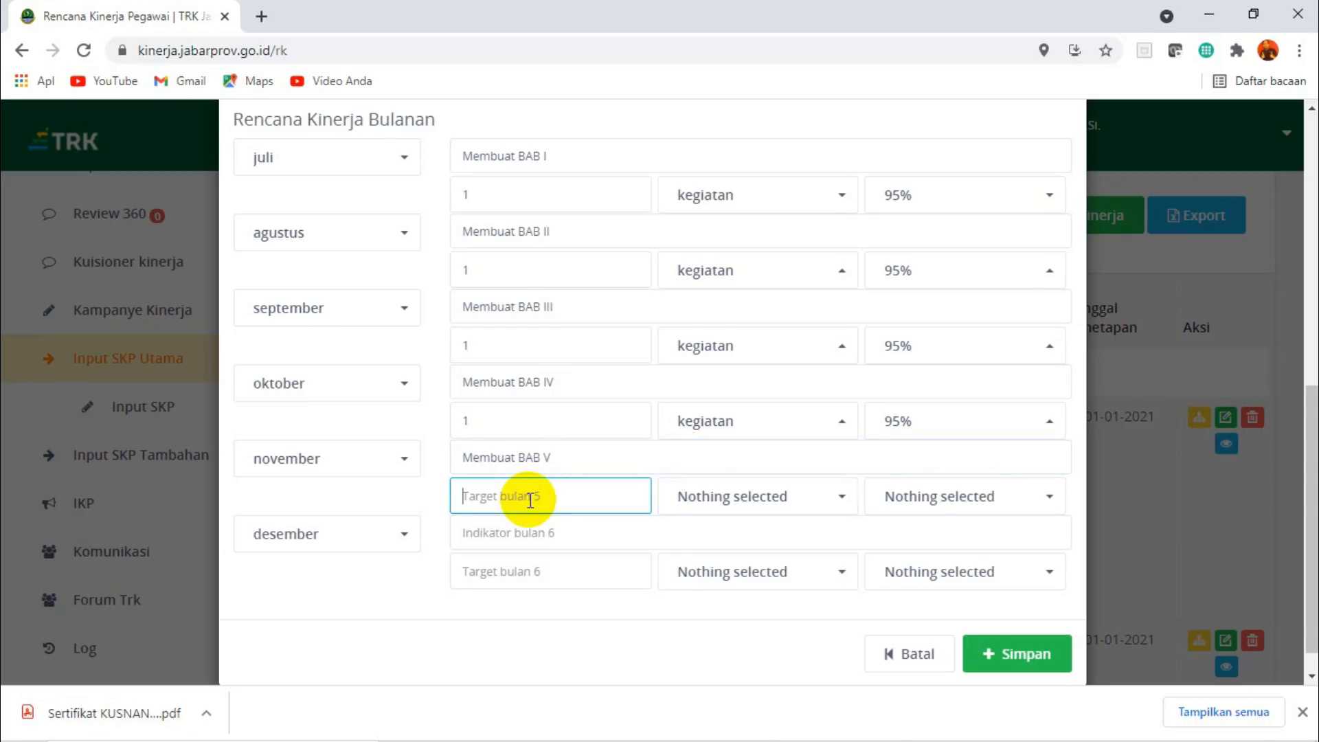
left_click(695, 505)
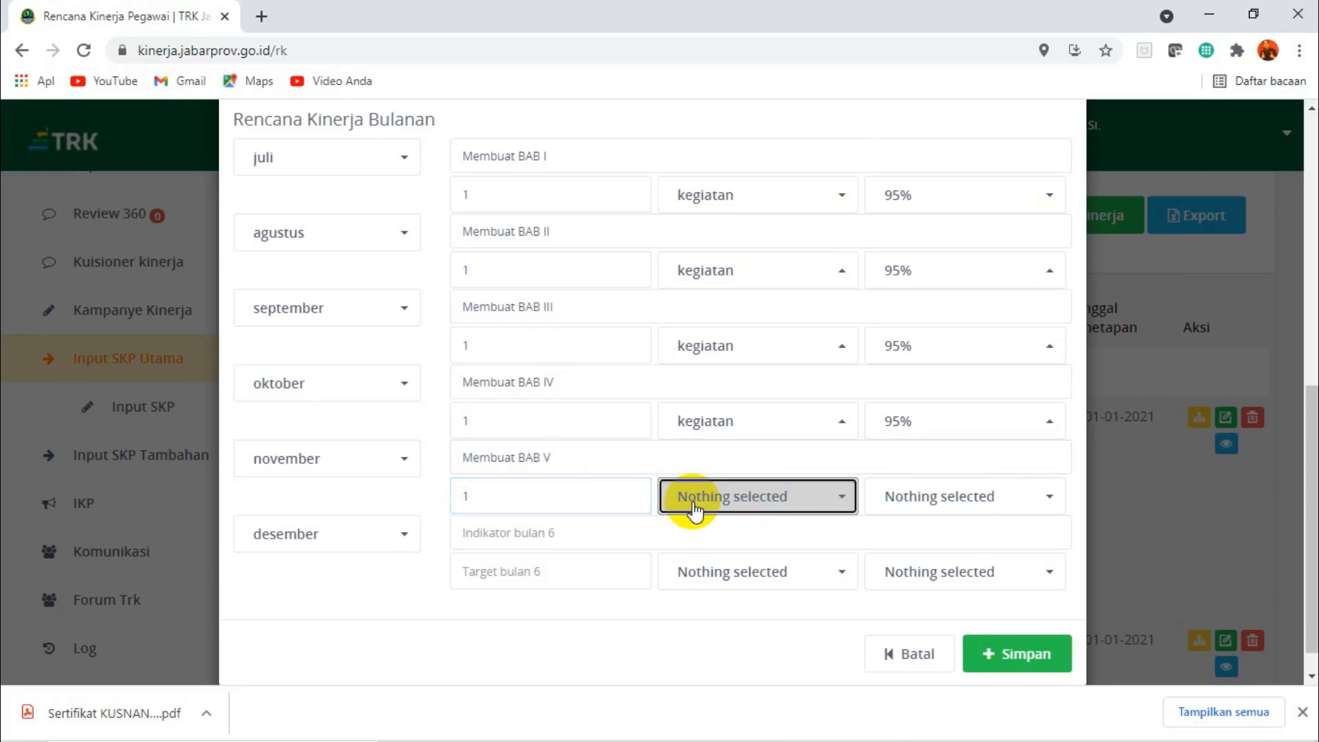
left_click(715, 168)
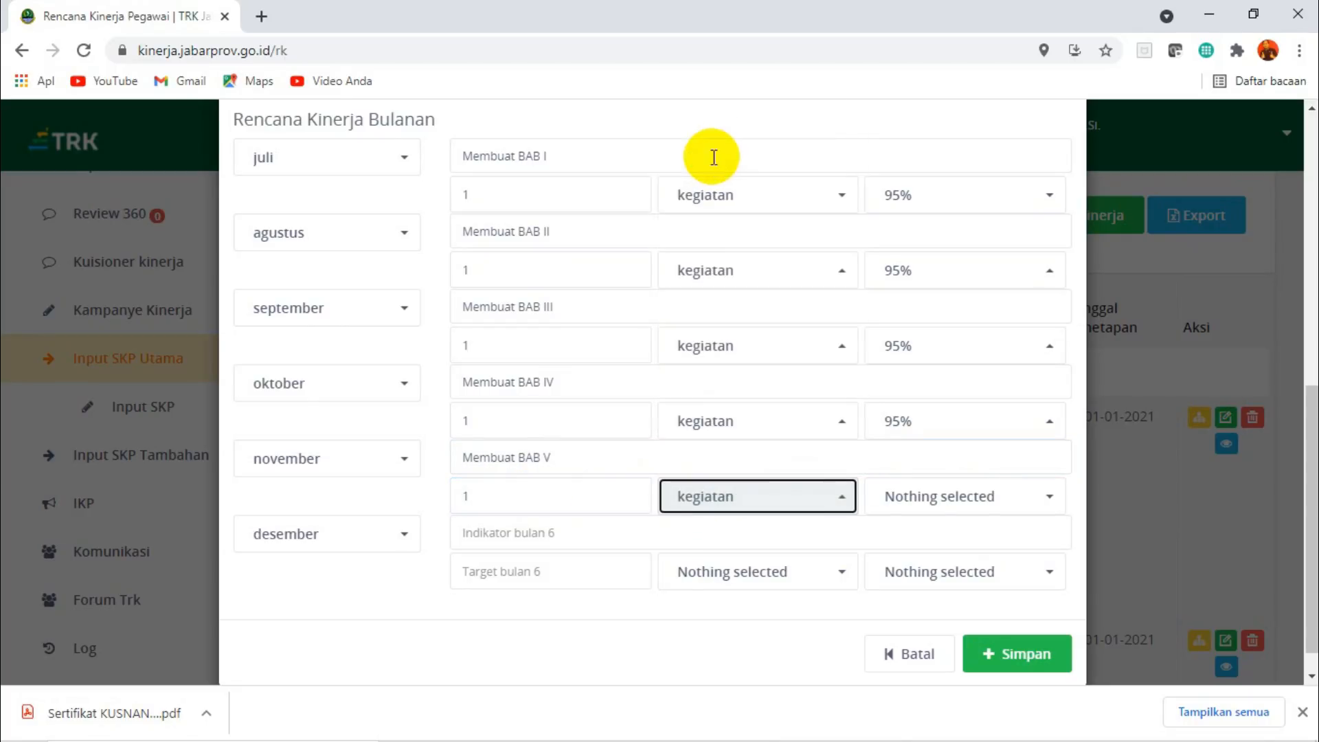
left_click(938, 498)
left_click(919, 161)
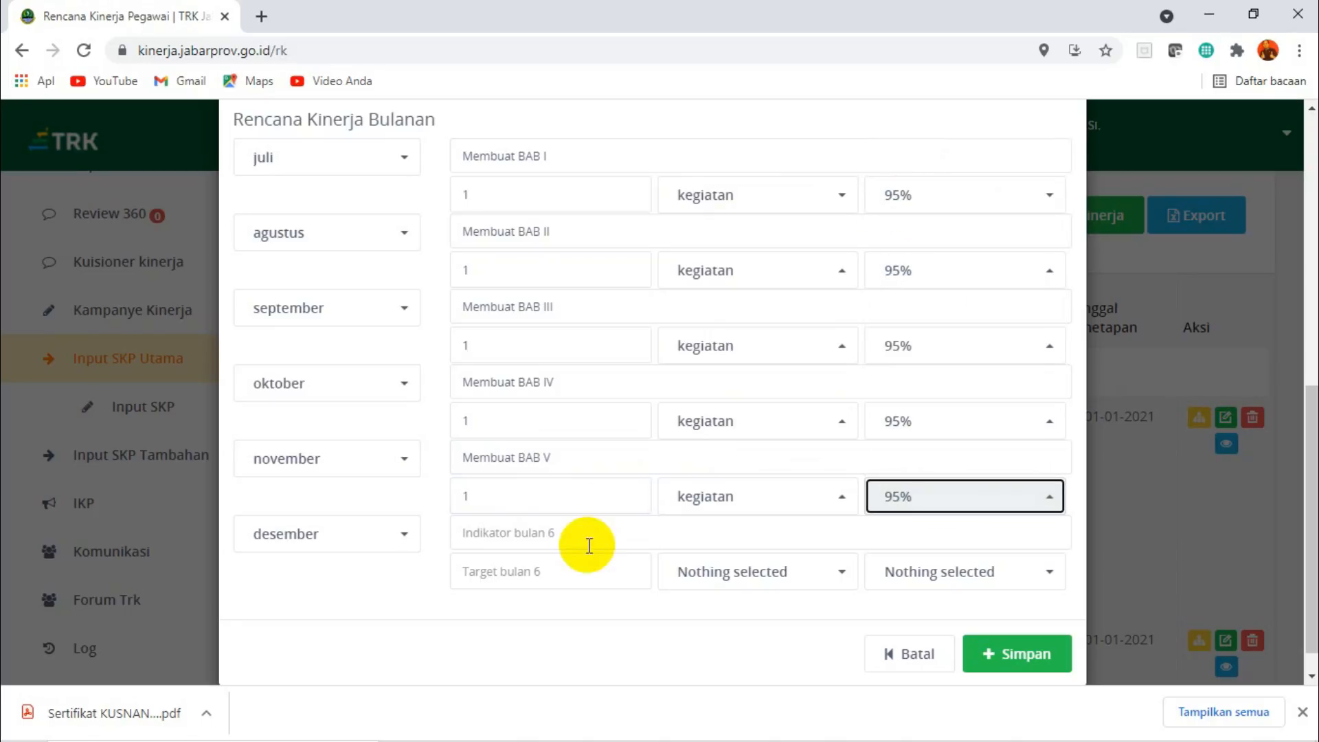
Fill in the Desember plan with the indicator "Laporan PTK", target 1 laporan and 95%.
left_click(481, 534)
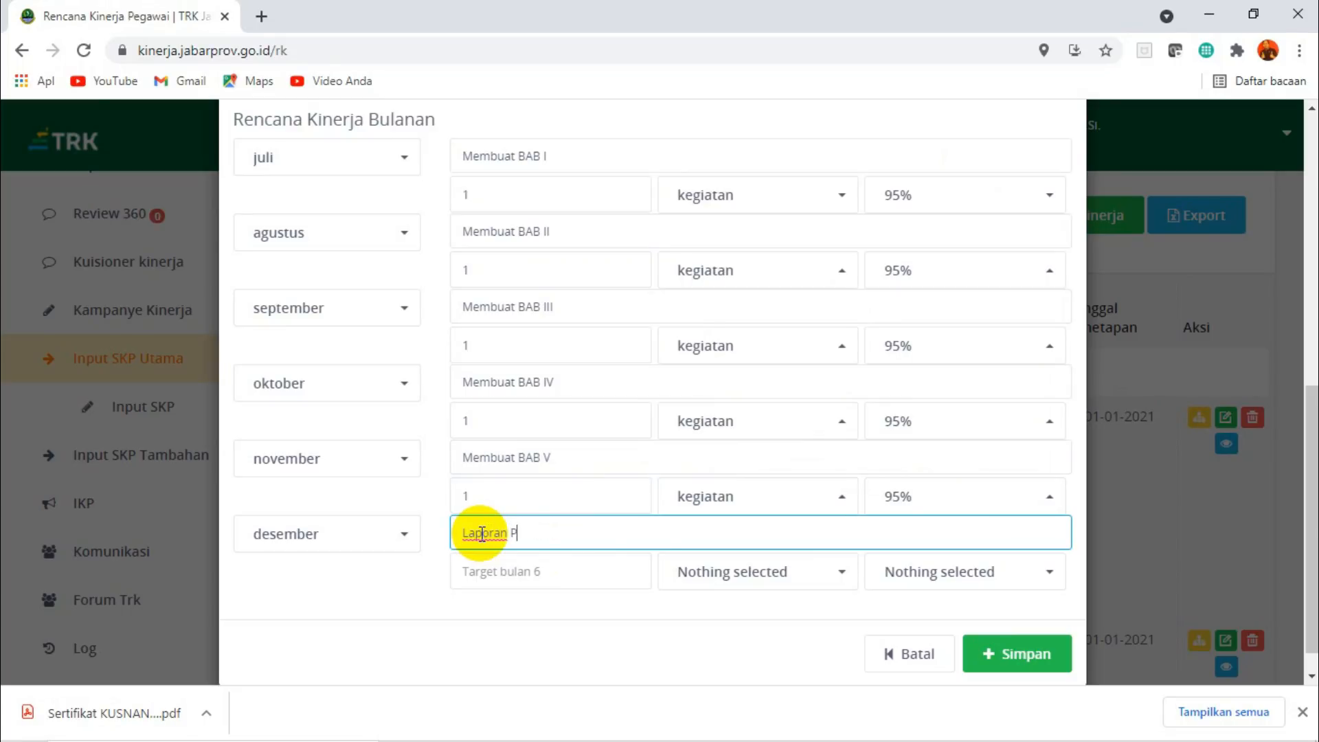
left_click(494, 576)
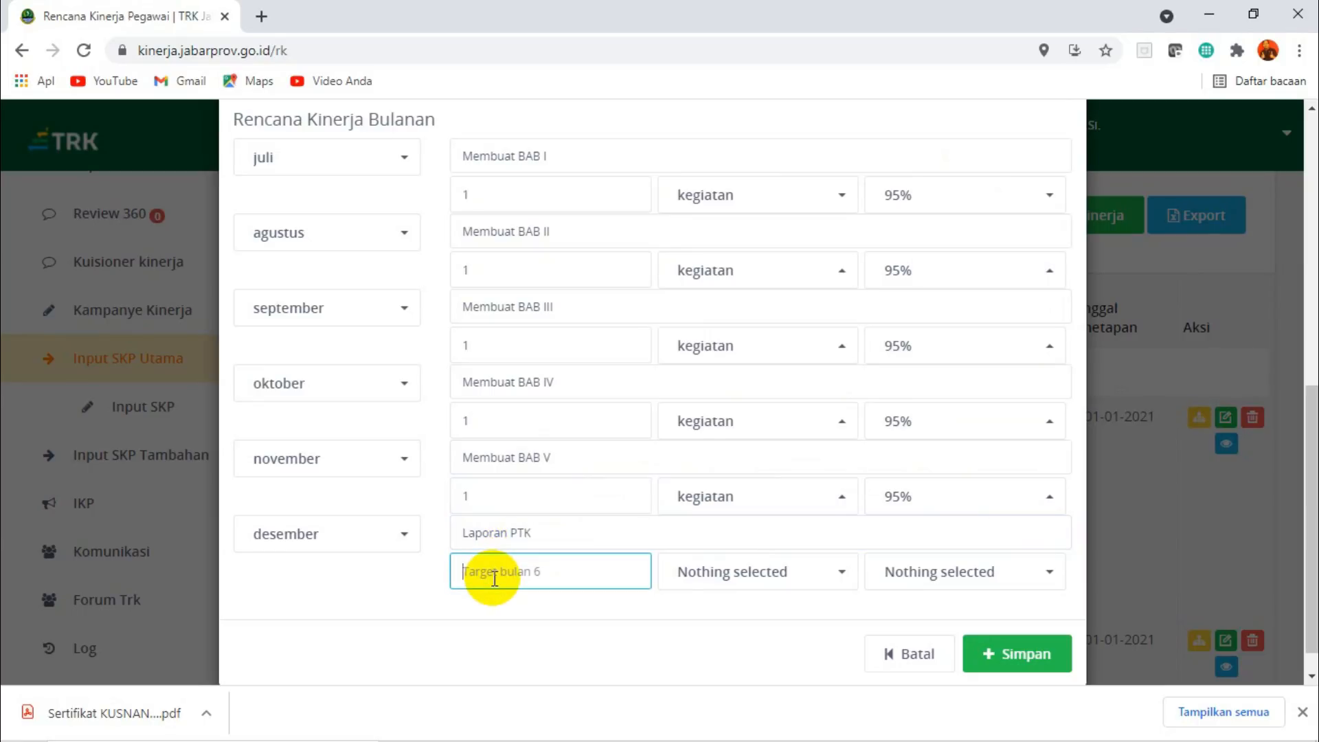
left_click(745, 580)
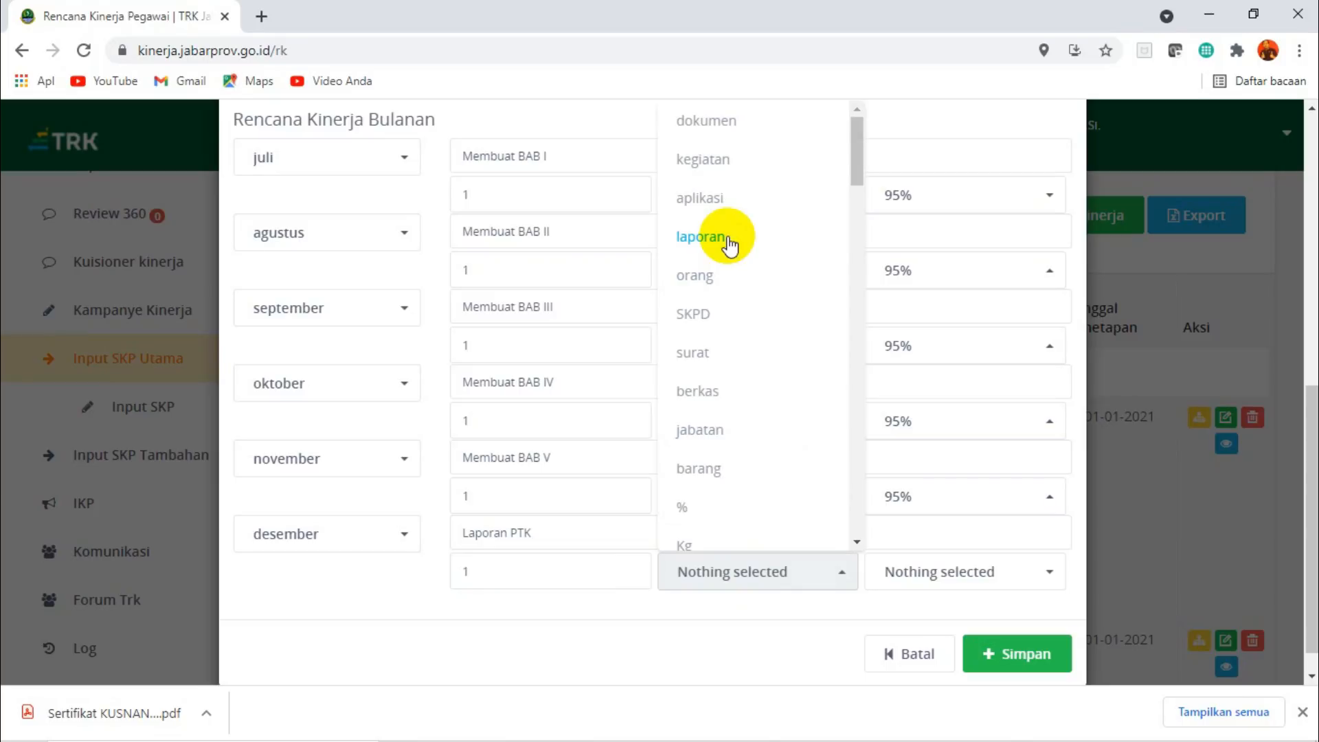
left_click(728, 240)
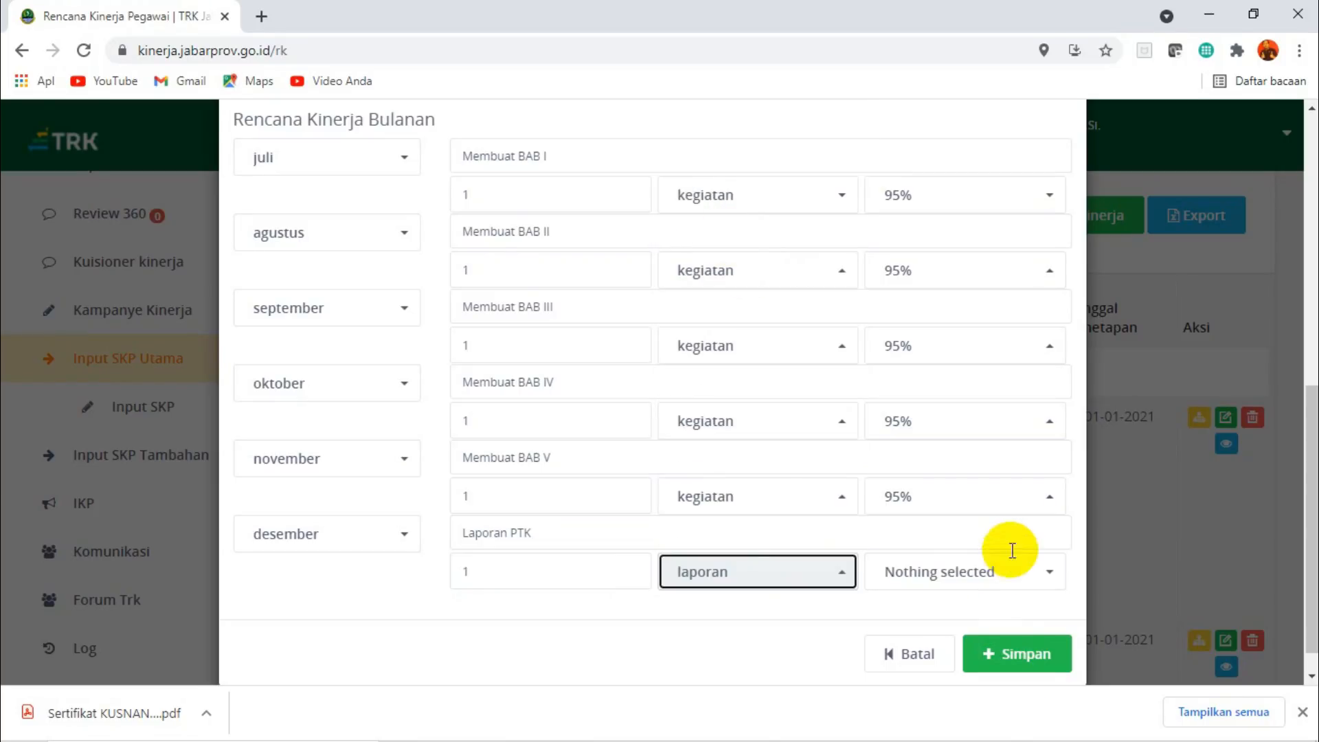
left_click(995, 577)
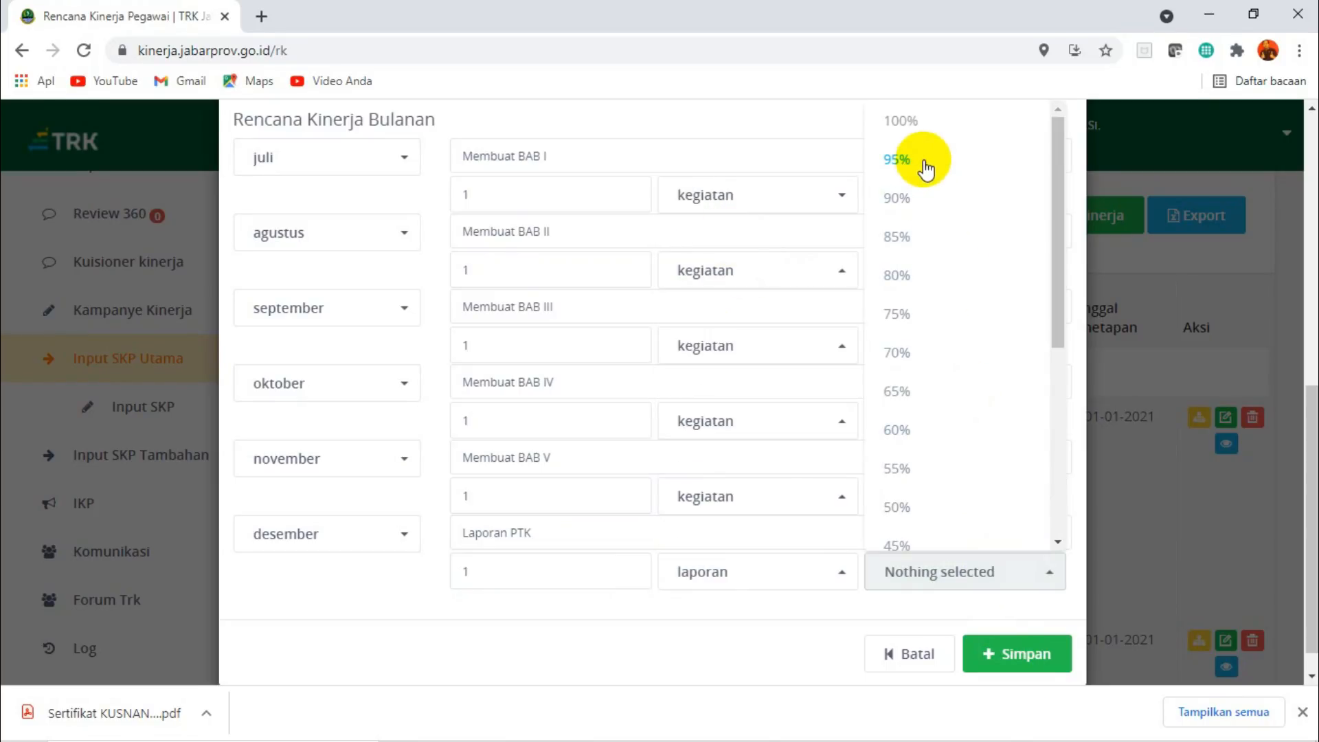
left_click(924, 165)
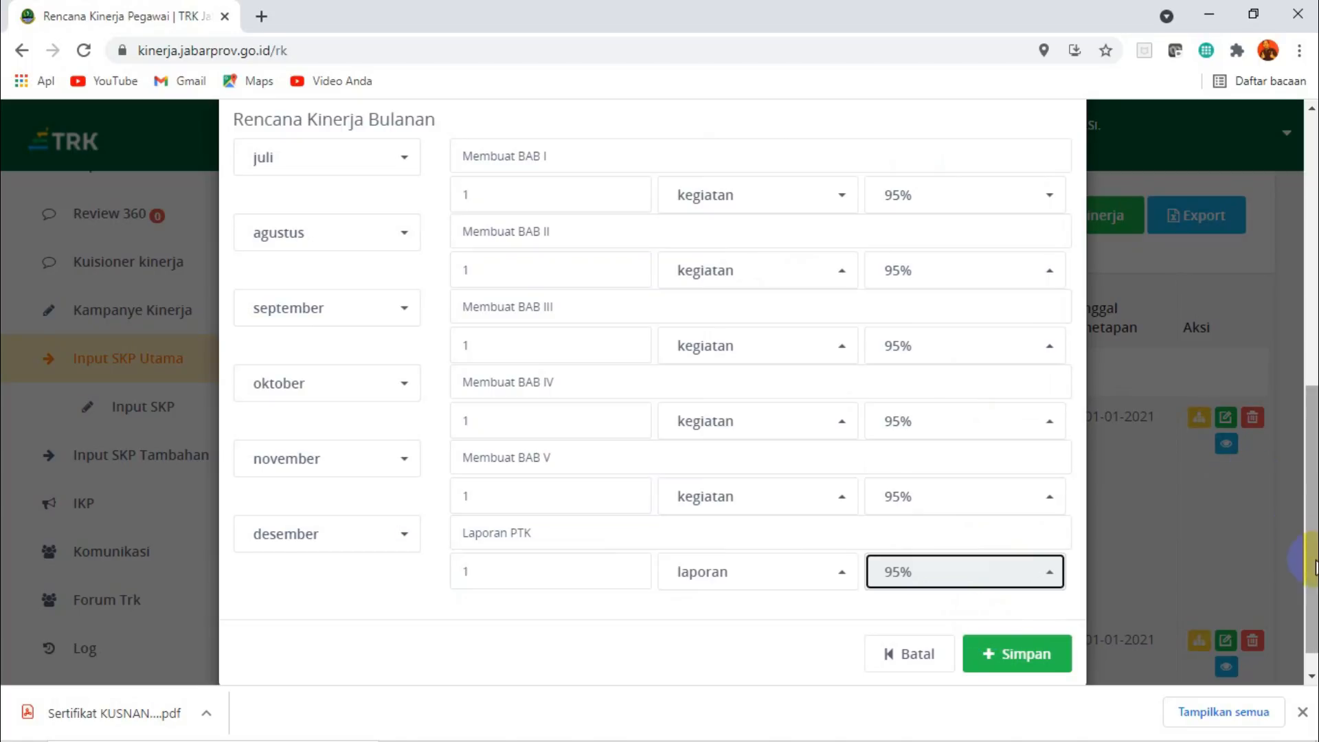
Save the completed research report plan and confirm the submission.
left_click_drag(1312, 574, 1282, 591)
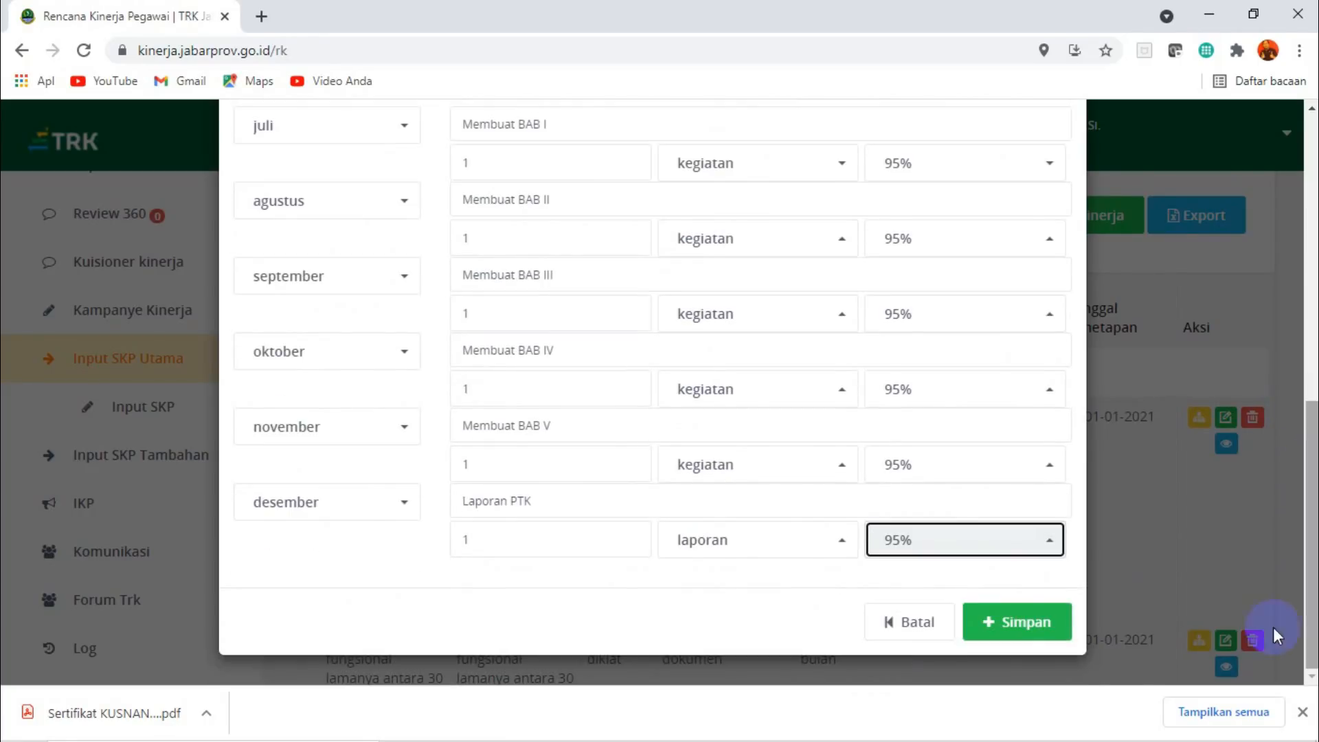
left_click(1022, 625)
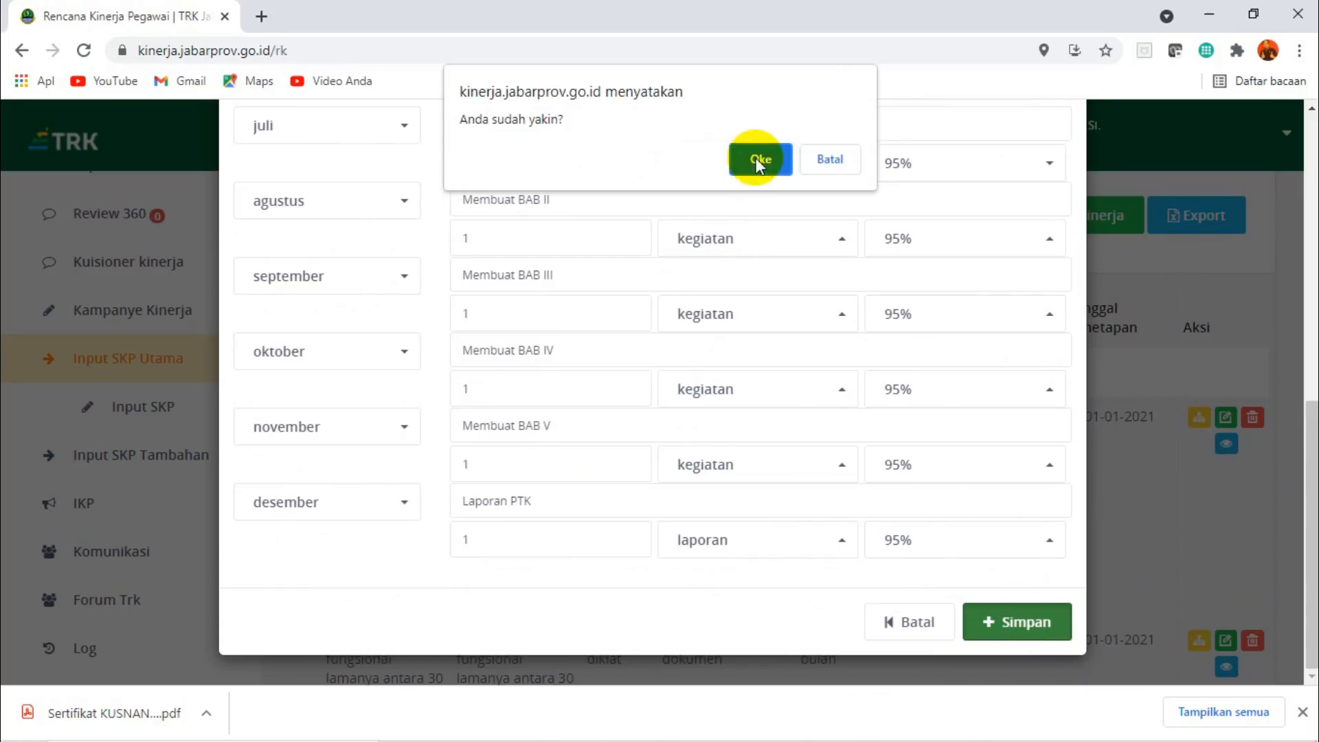
left_click(757, 160)
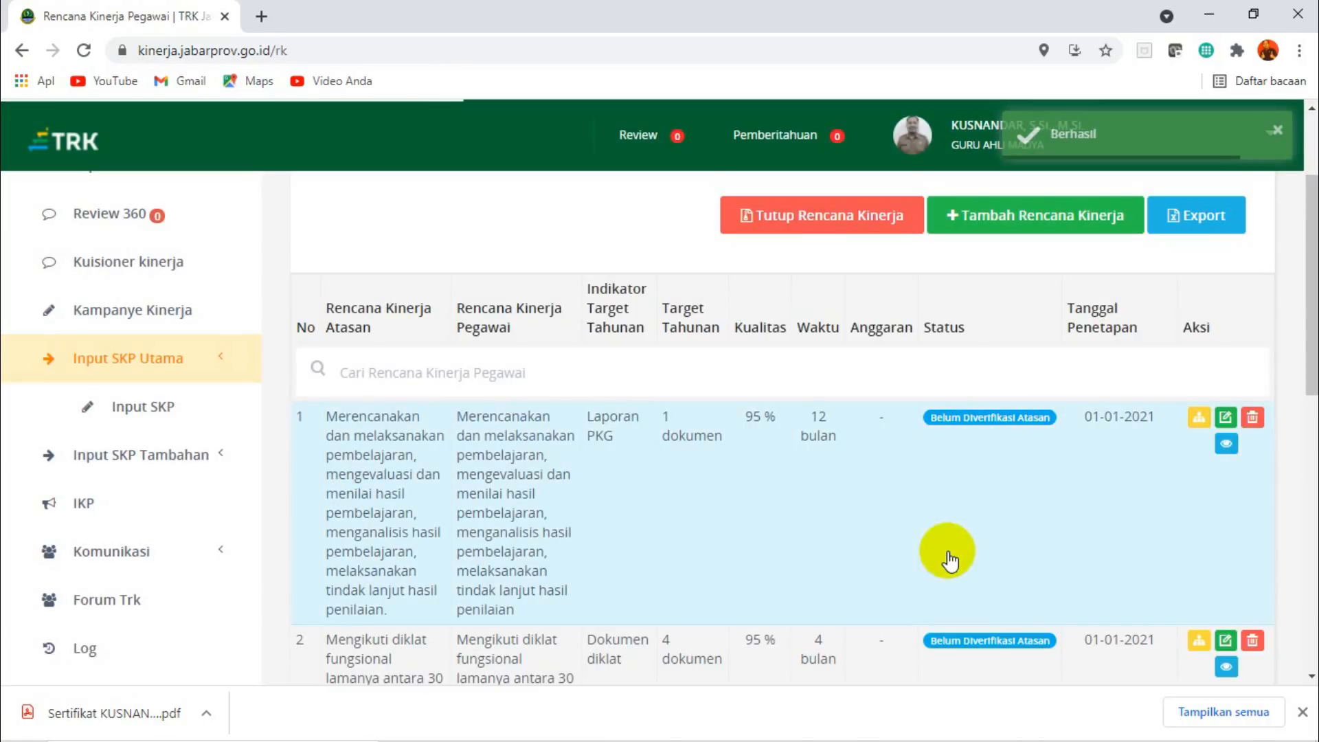
Start adding another employee performance plan and open the choices for Rencana Kinerja Atasan / Intervensi.
scroll(1295, 266, "down", 5)
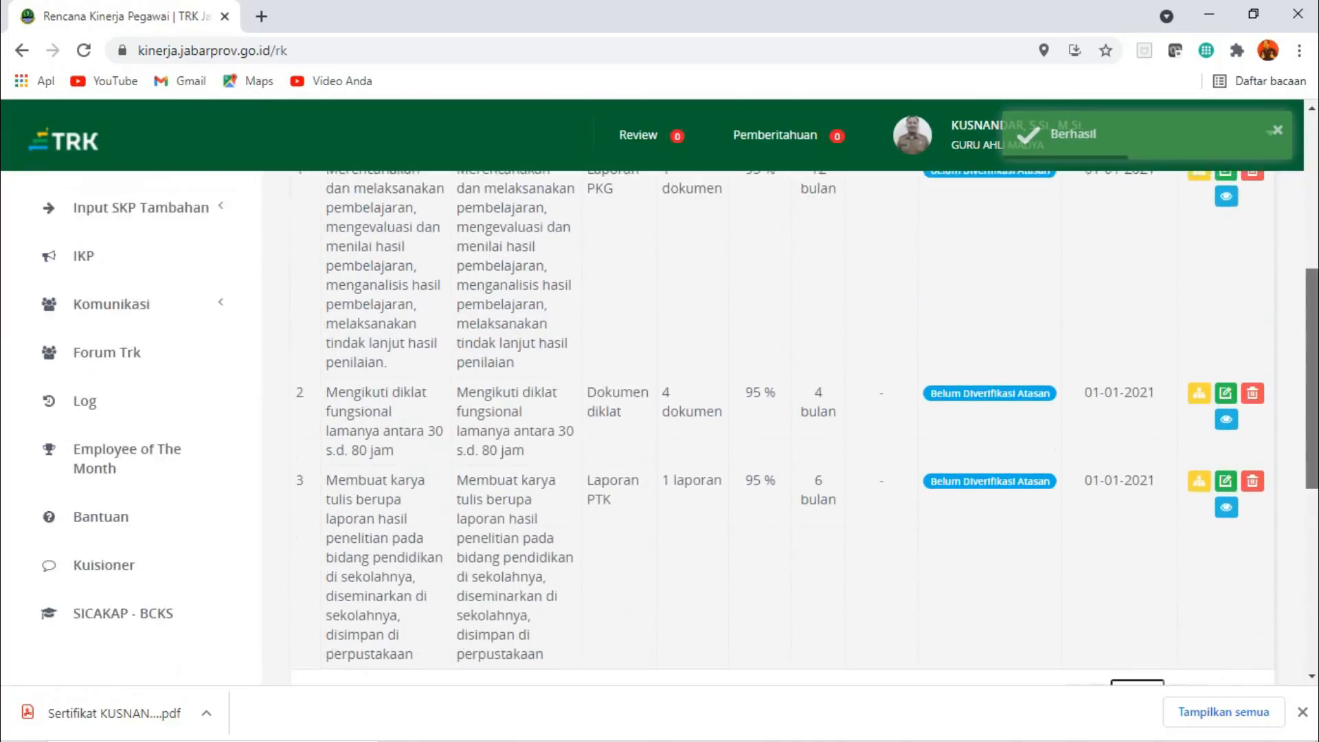
left_click_drag(1312, 369, 1312, 263)
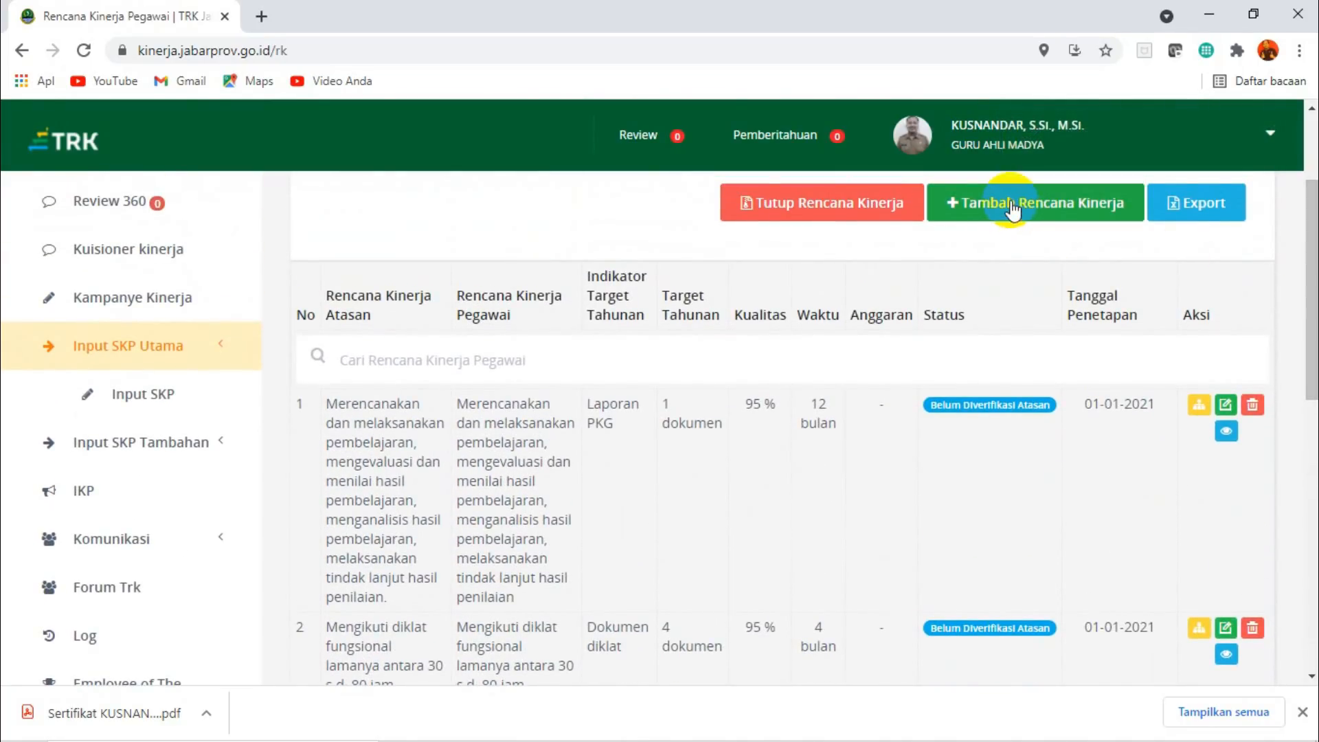
left_click(1012, 206)
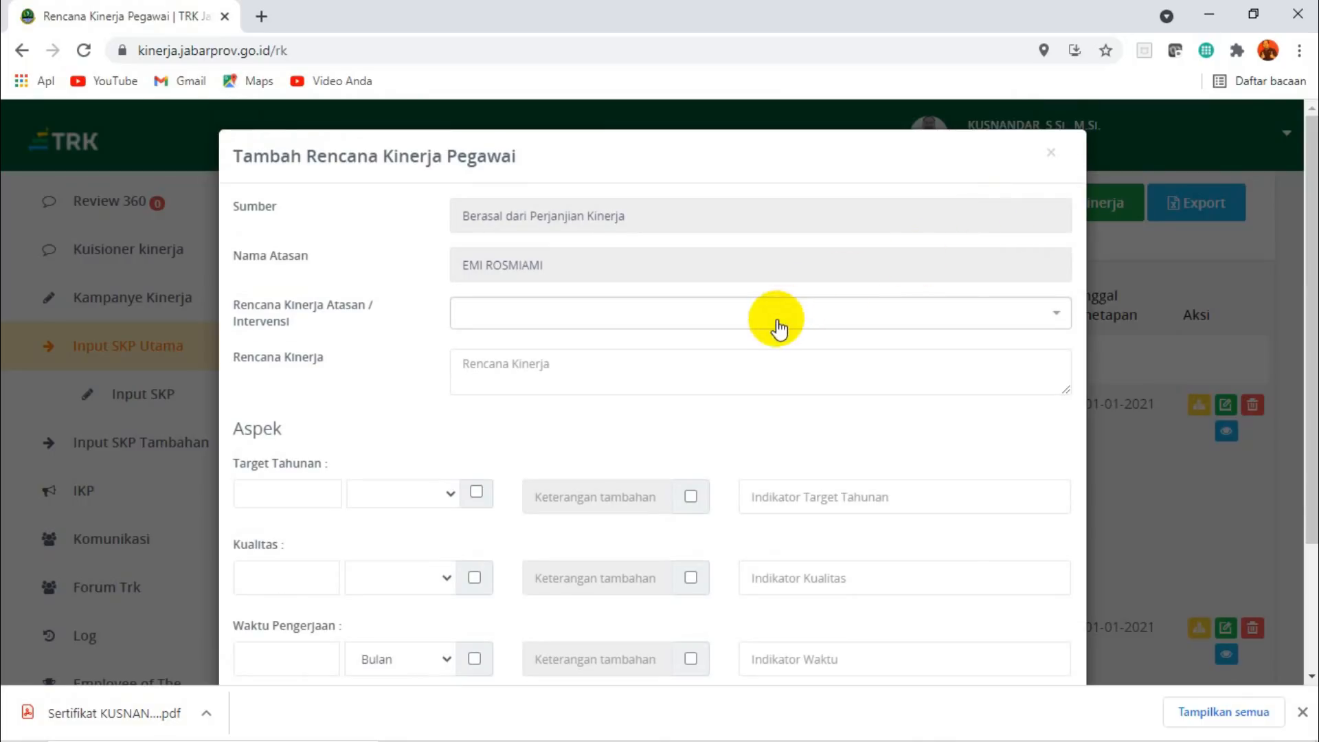
left_click(775, 316)
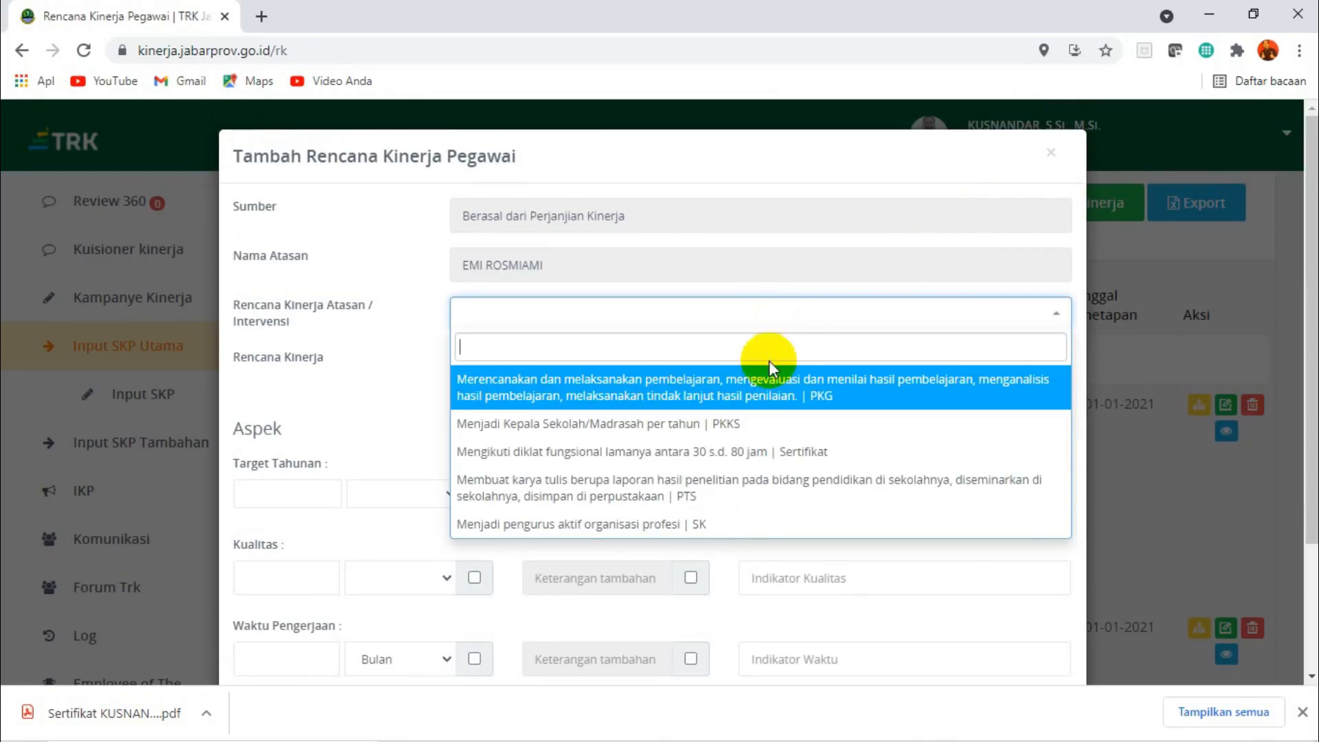
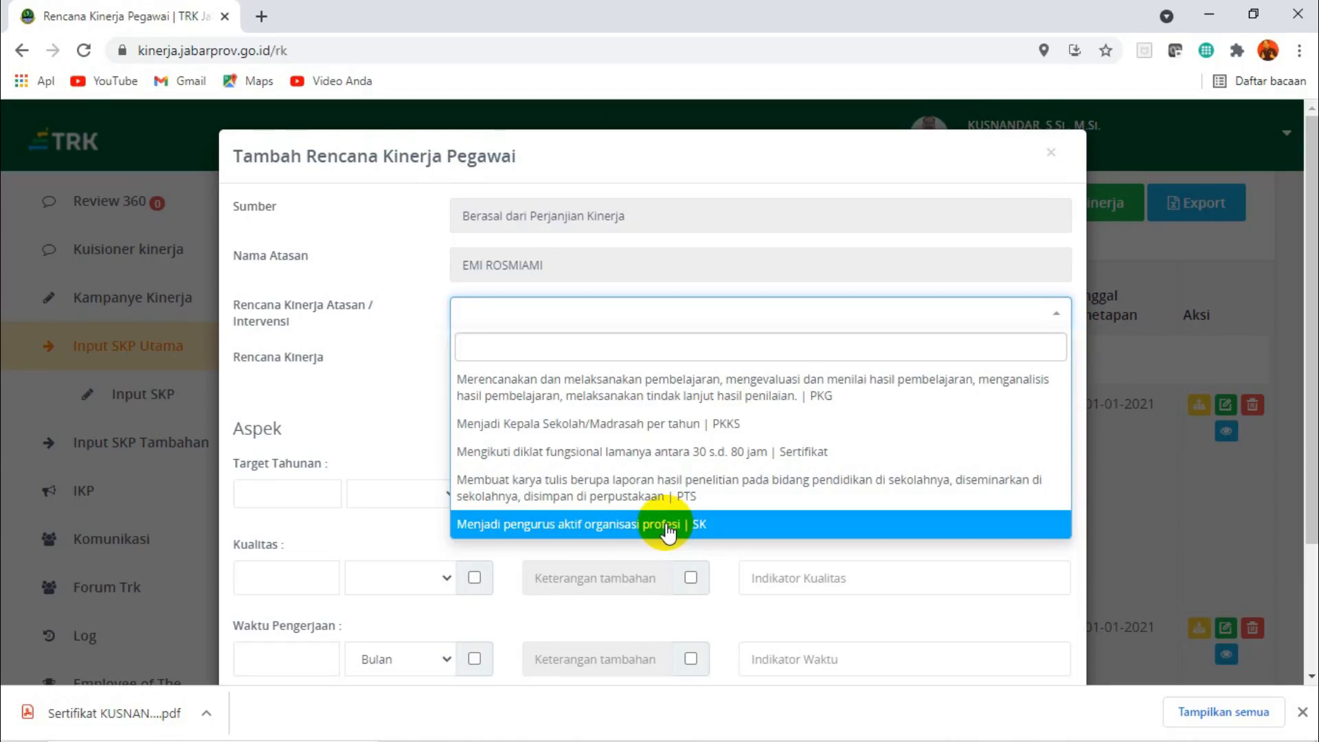
Choose "Menjadi pengurus aktif organisasi profesi | SK" as the superior's plan, and switch to Excel to review the matching activities on the Tahunan sheet.
left_click(666, 524)
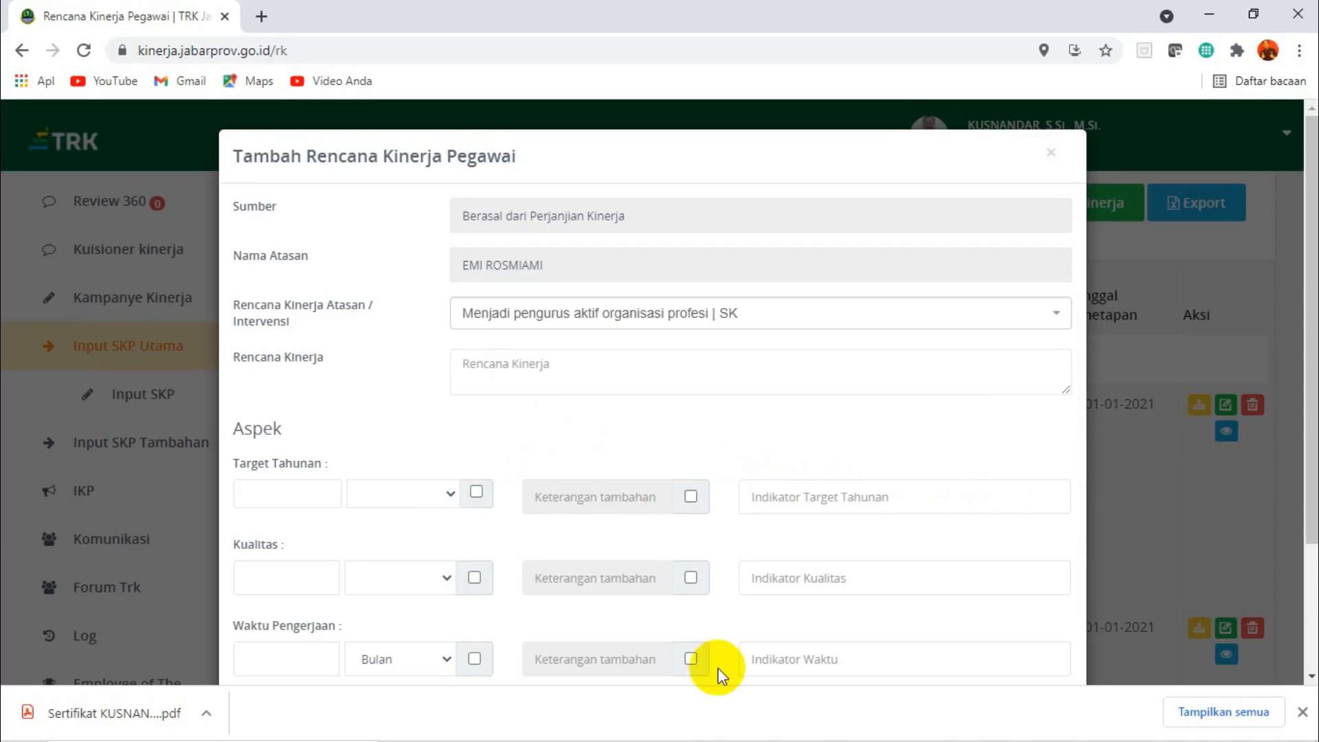
mouse_move(796, 726)
left_click(971, 721)
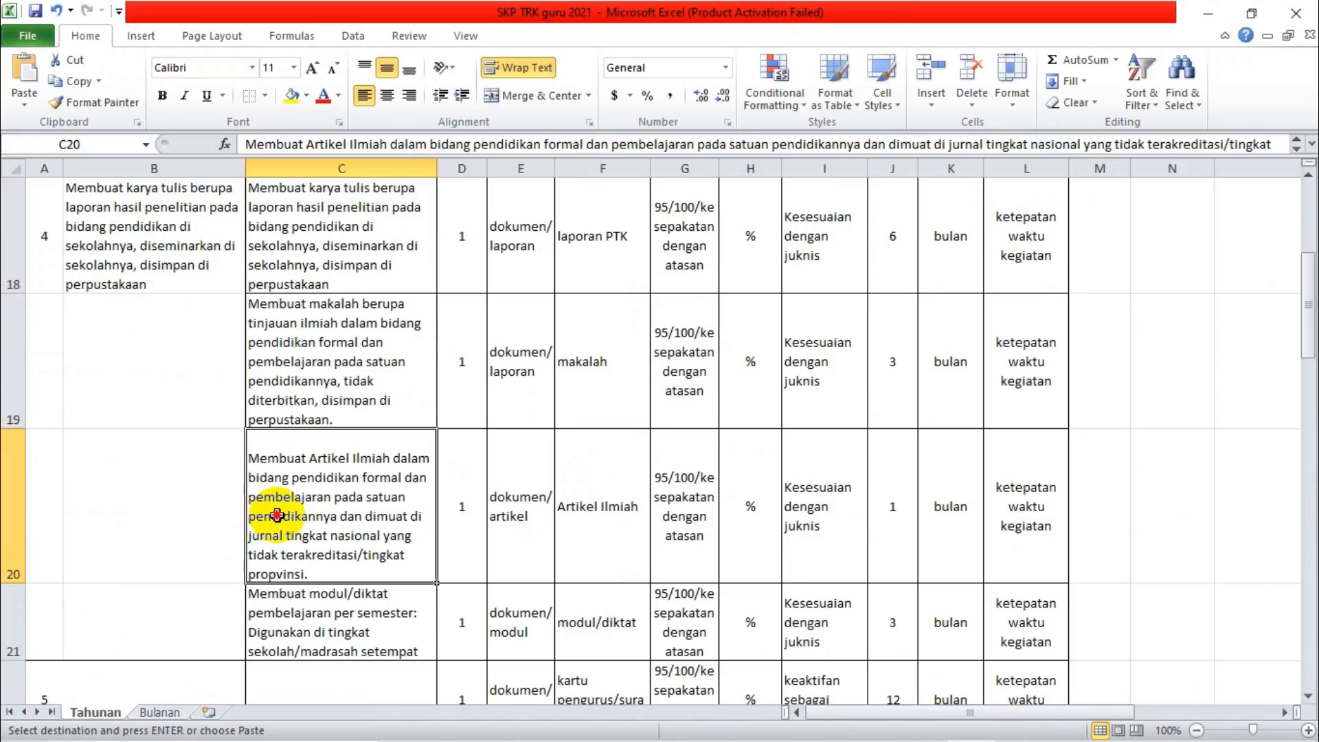
key("Down")
key("Down")
key("Down")
key("Down")
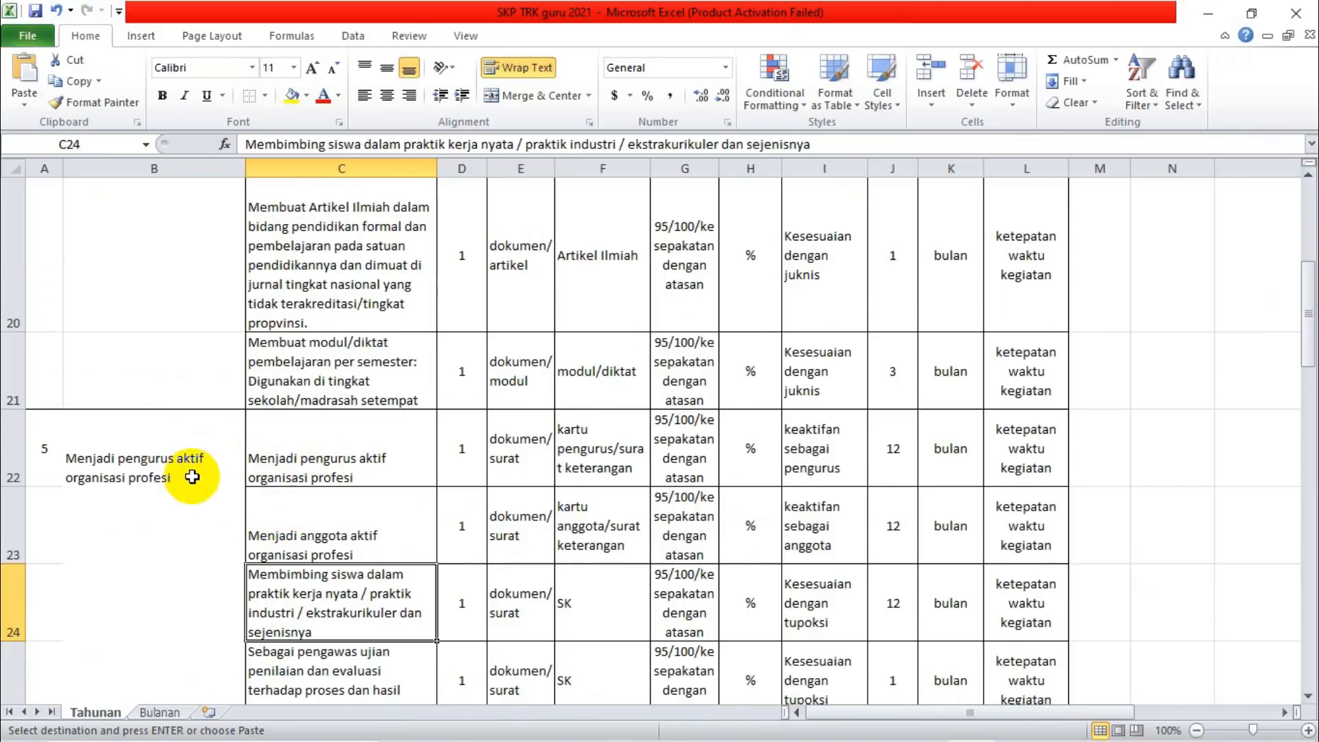
left_click(334, 449)
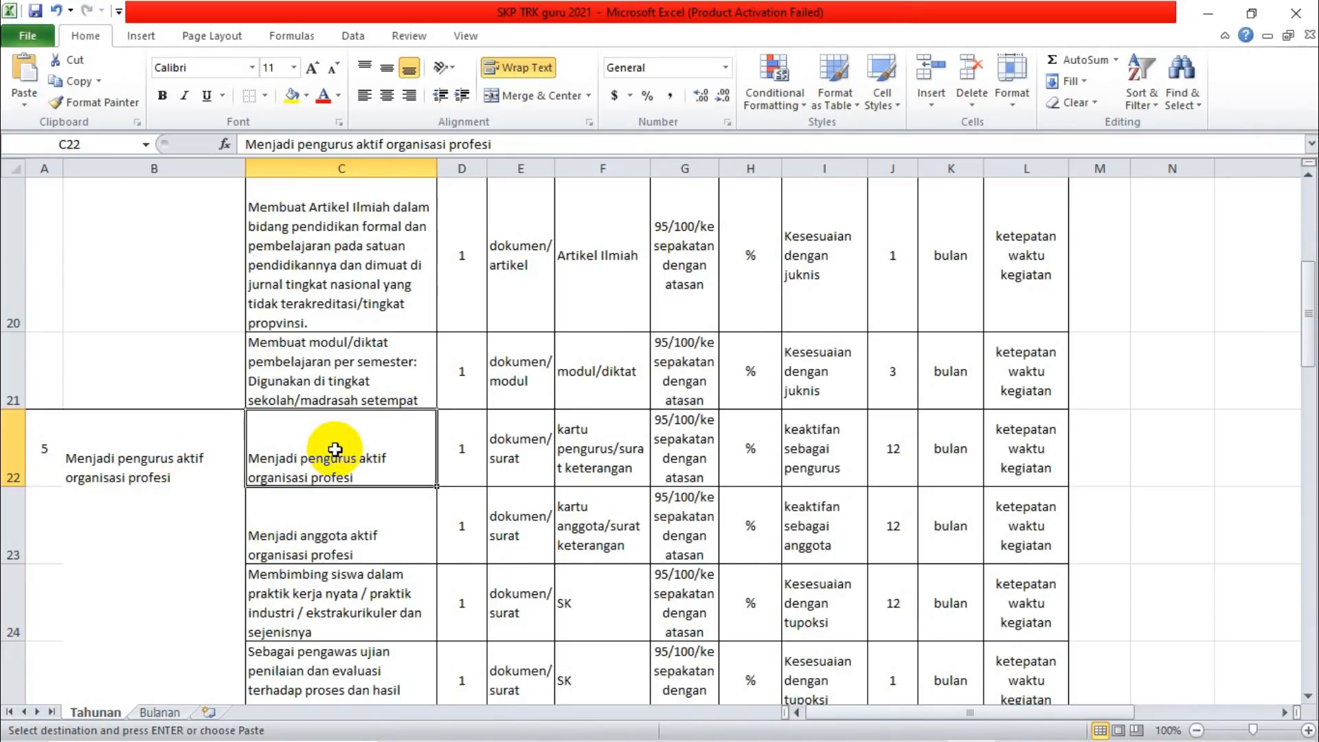
key("Down")
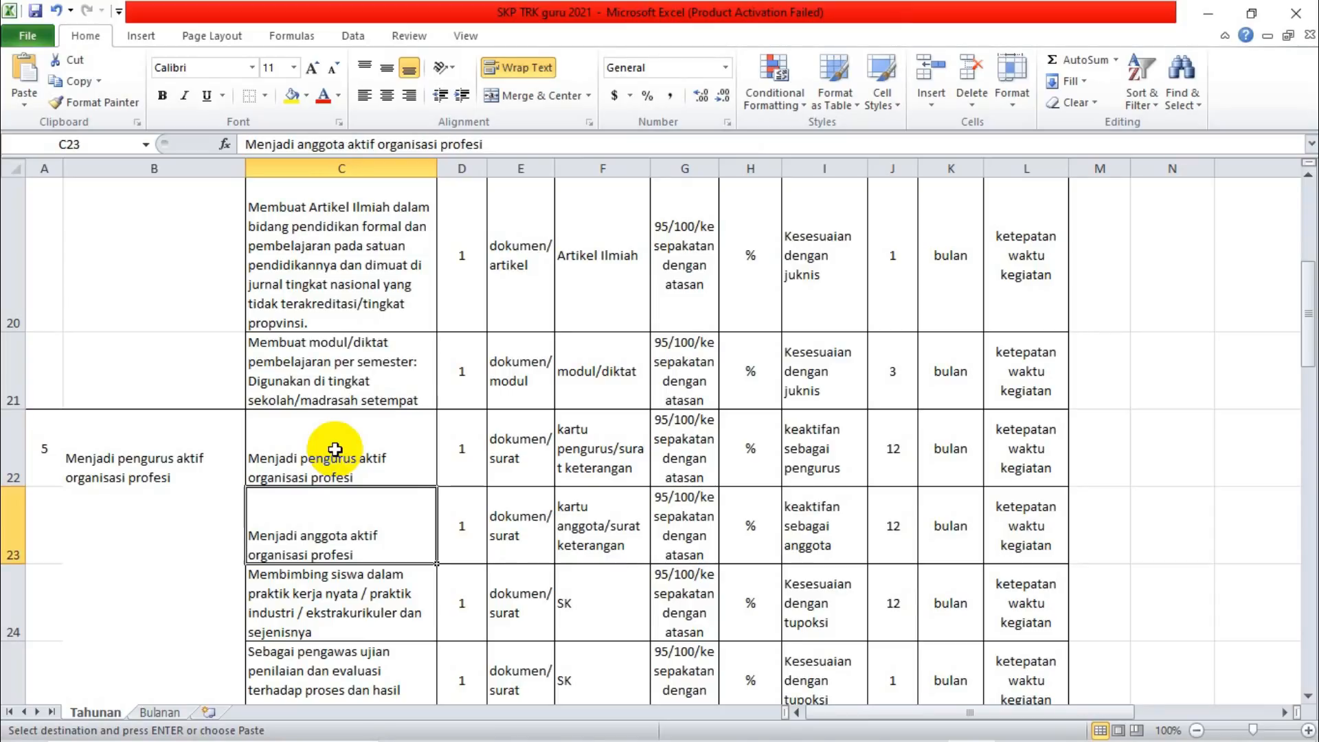
key("Down")
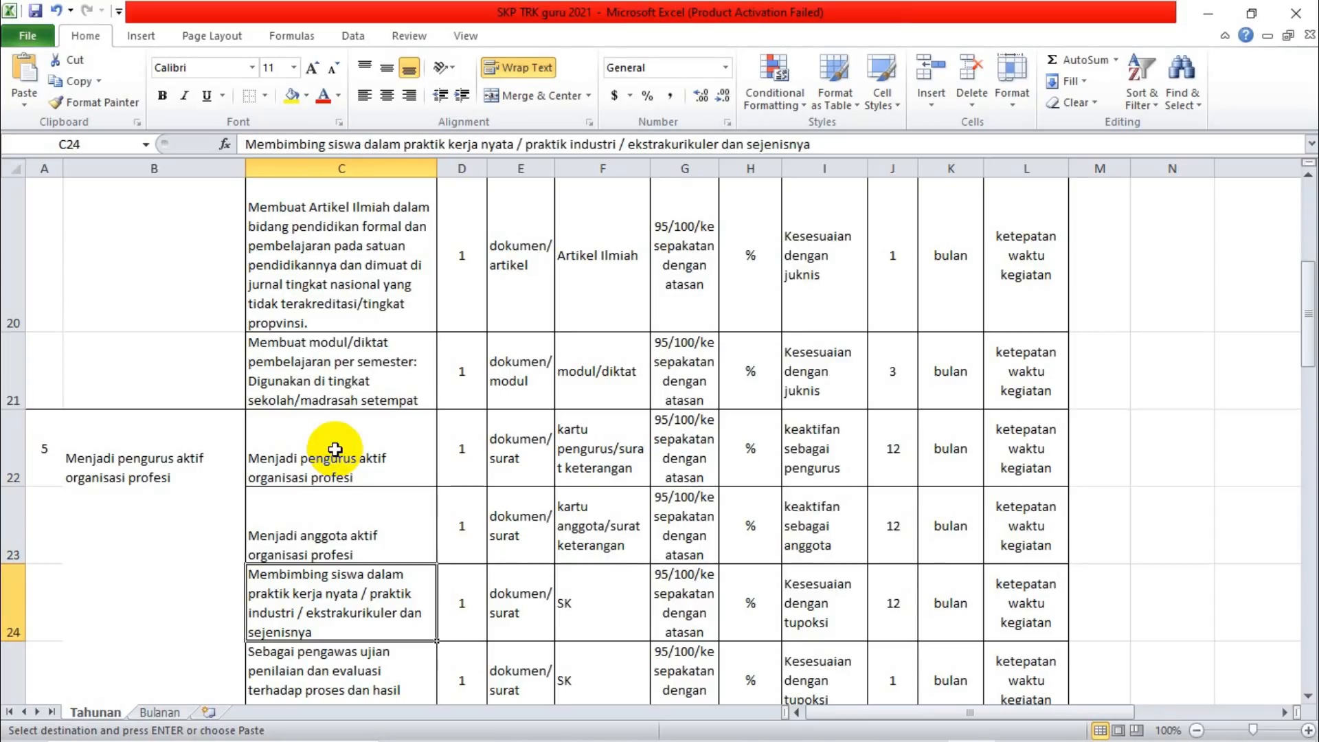
key("Down")
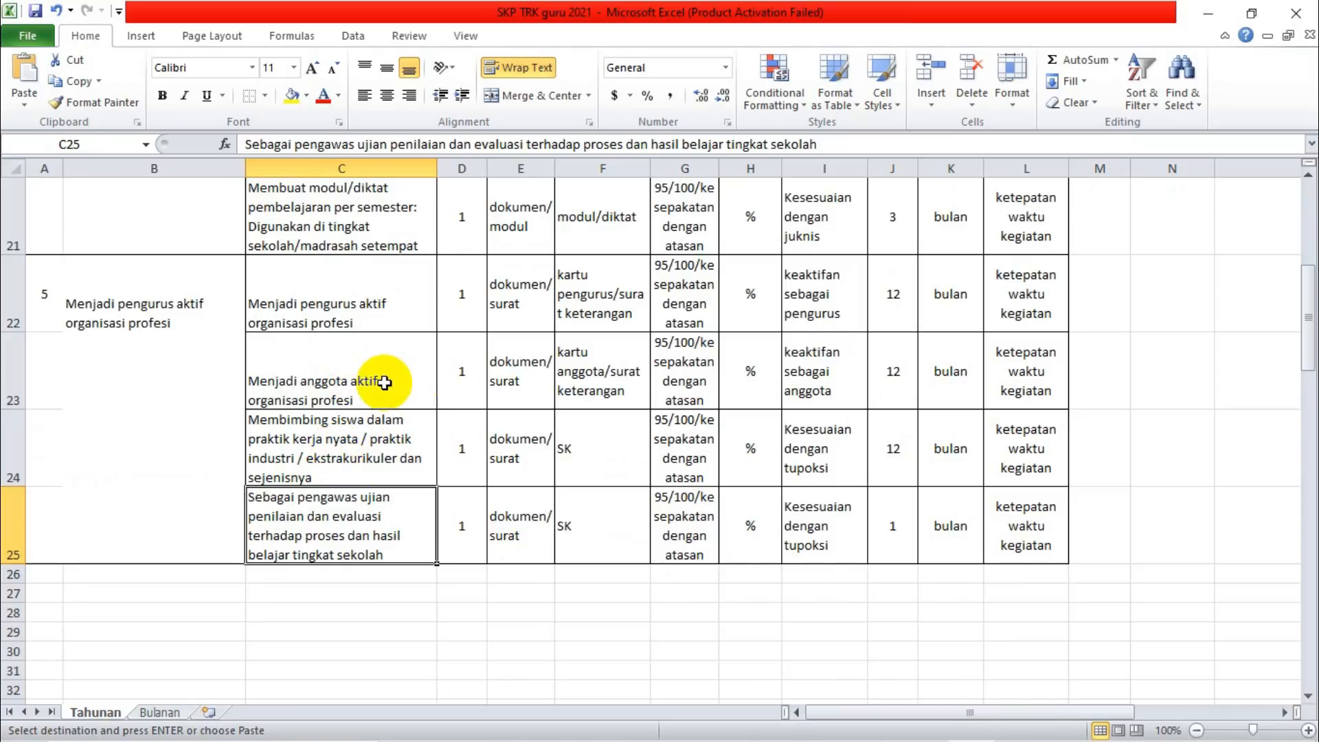
Copy "Menjadi anggota aktif organisasi profesi" from cell C23 and paste it as the Rencana Kinerja in the TRK form in Chrome.
left_click(360, 383)
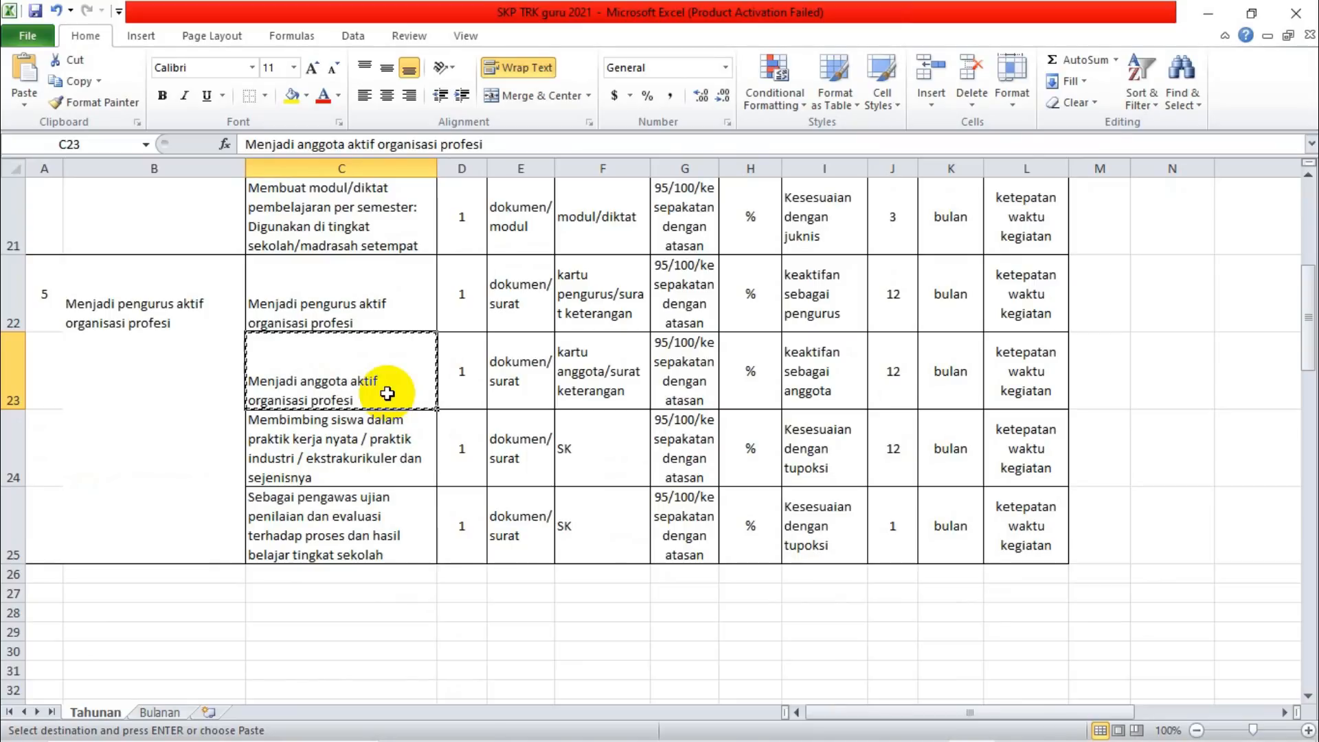
key("ctrl+c")
mouse_move(928, 739)
left_click(893, 727)
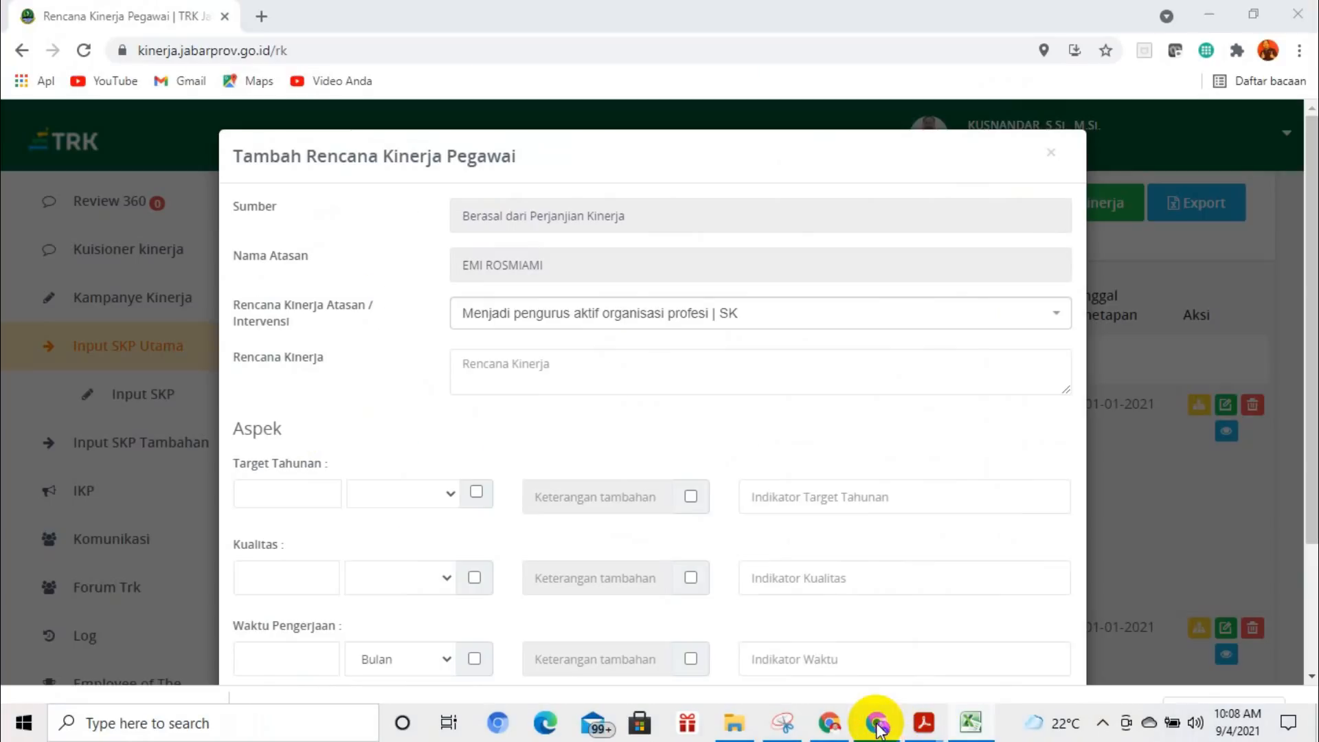
left_click(622, 365)
key("ctrl+v")
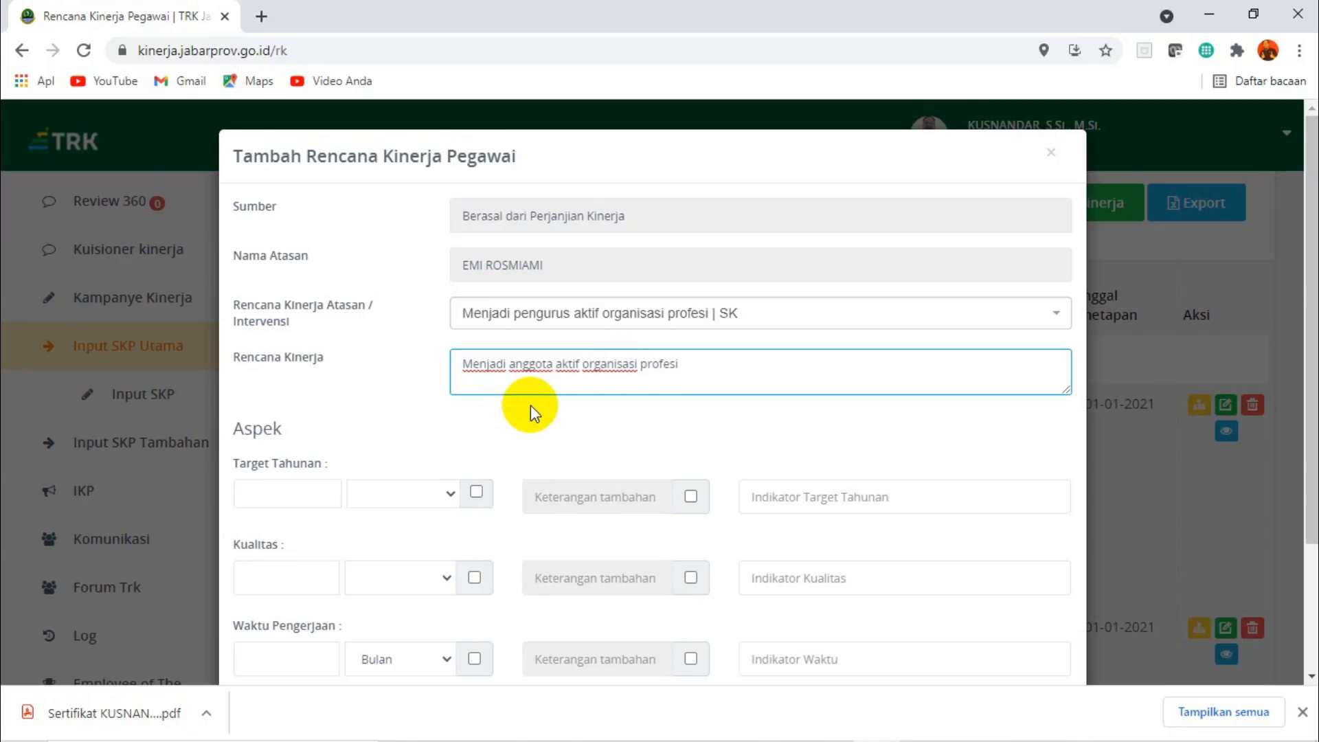
key("BackSpace")
type("i")
Set the Target Tahunan to 1 dokumen with the indicator "Surat keteranagn".
left_click(289, 491)
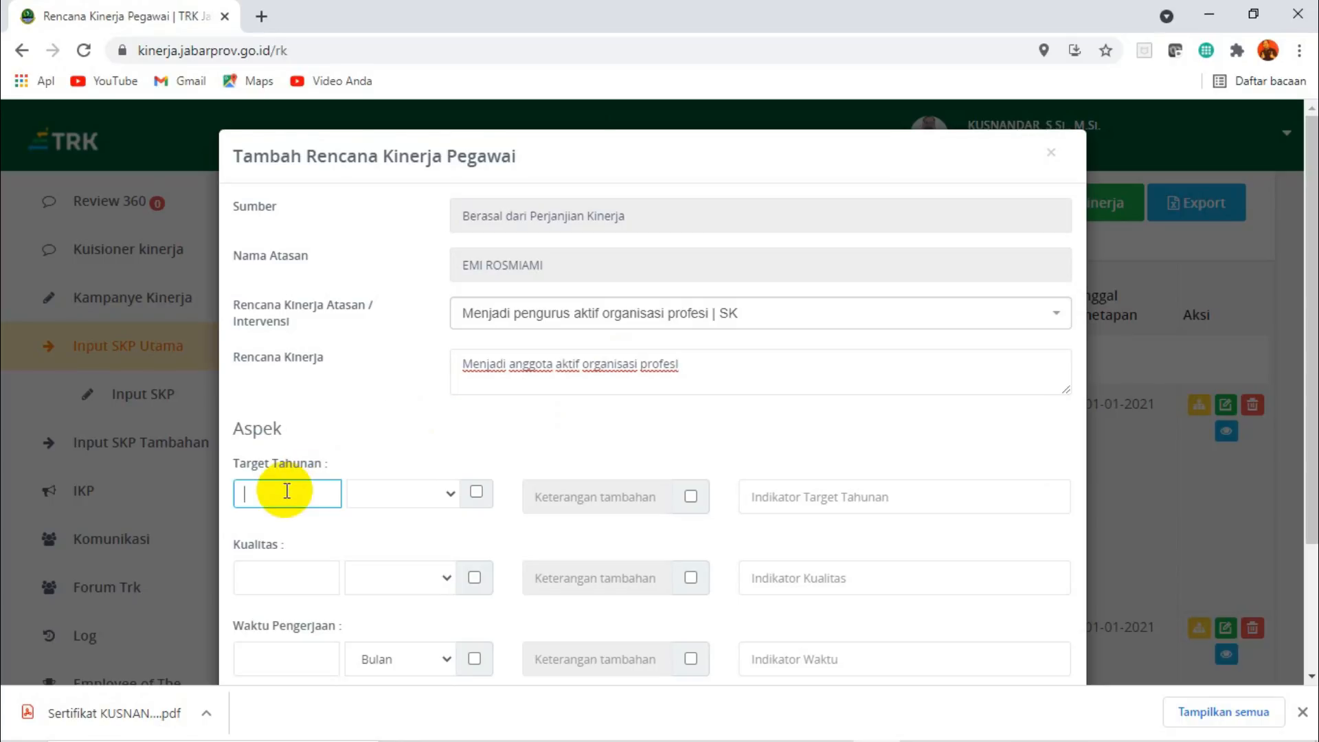
left_click(453, 493)
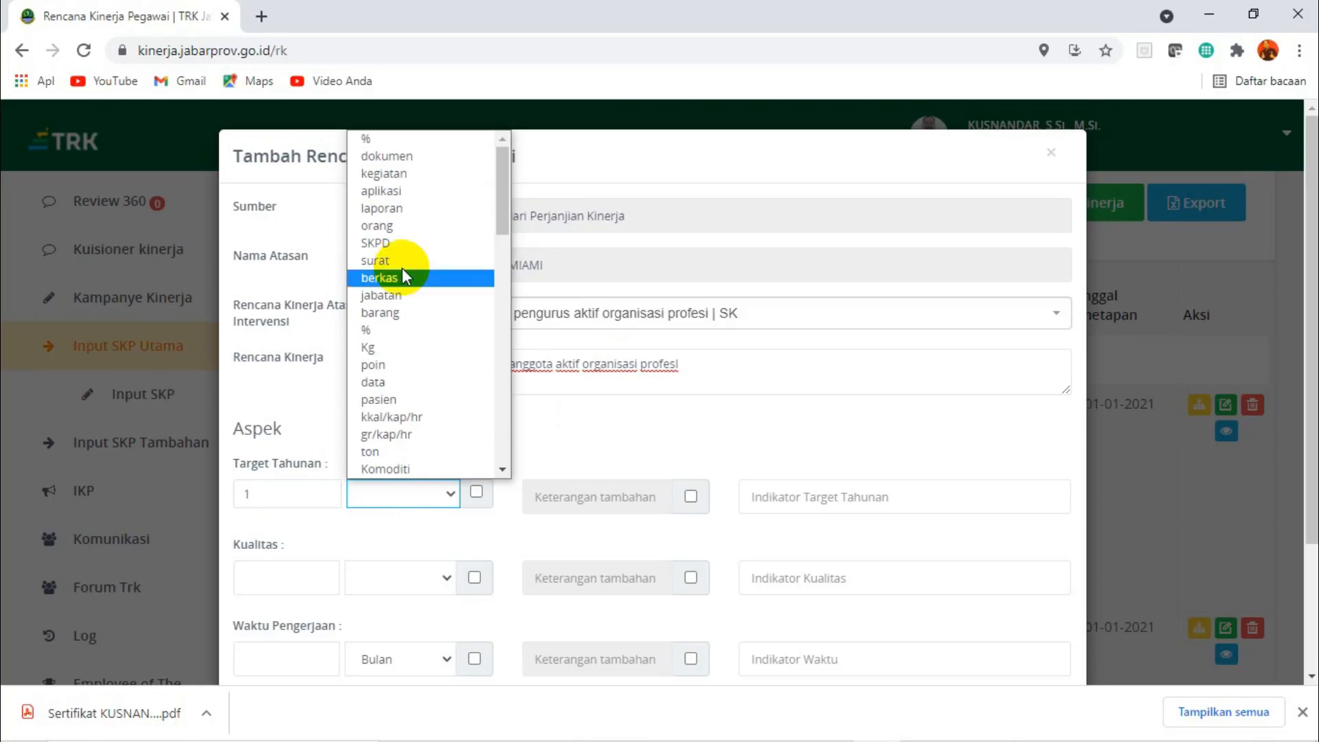
left_click(395, 162)
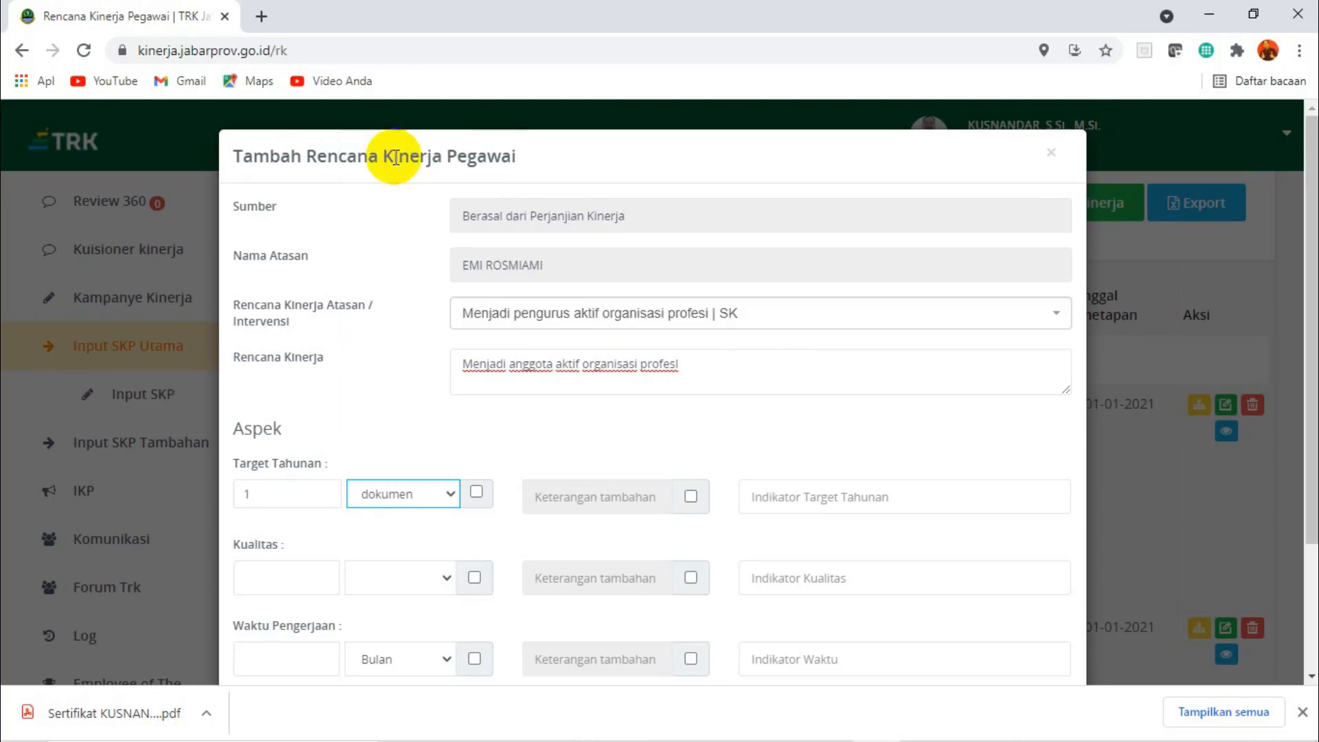
left_click(833, 492)
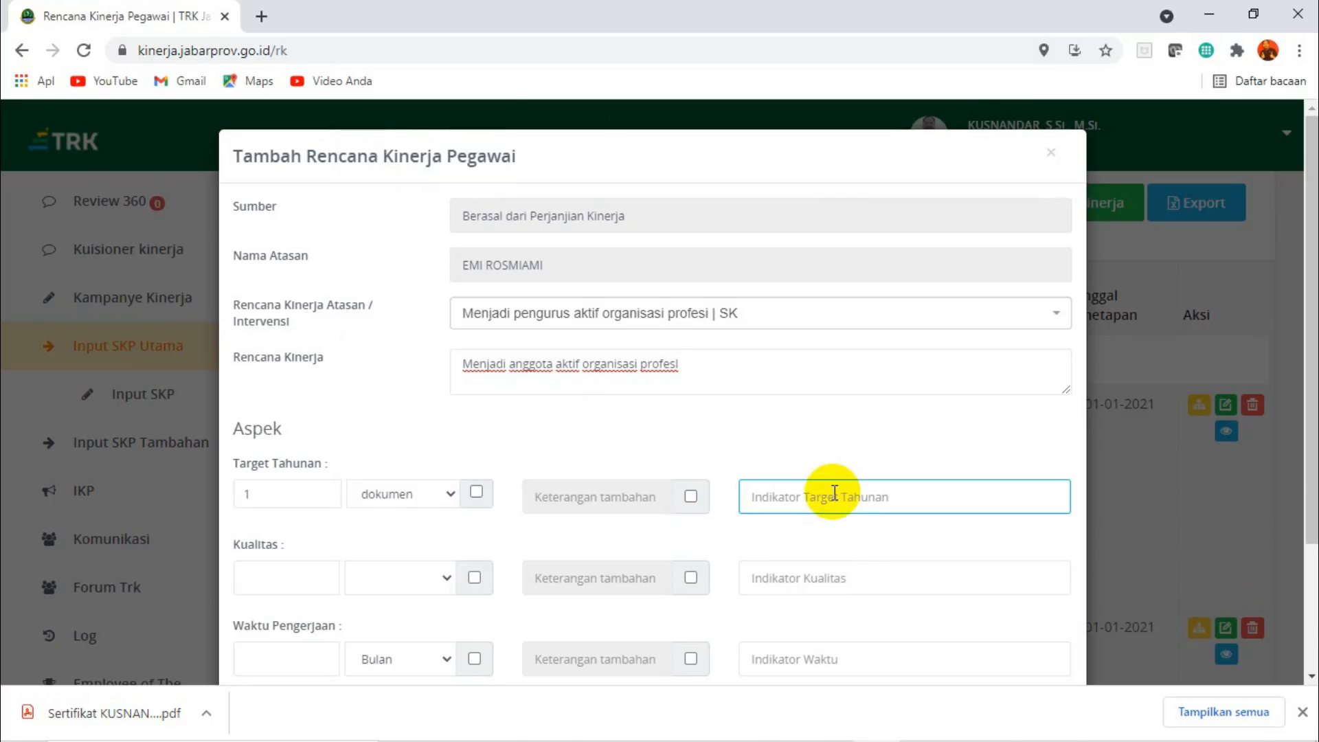
type("s")
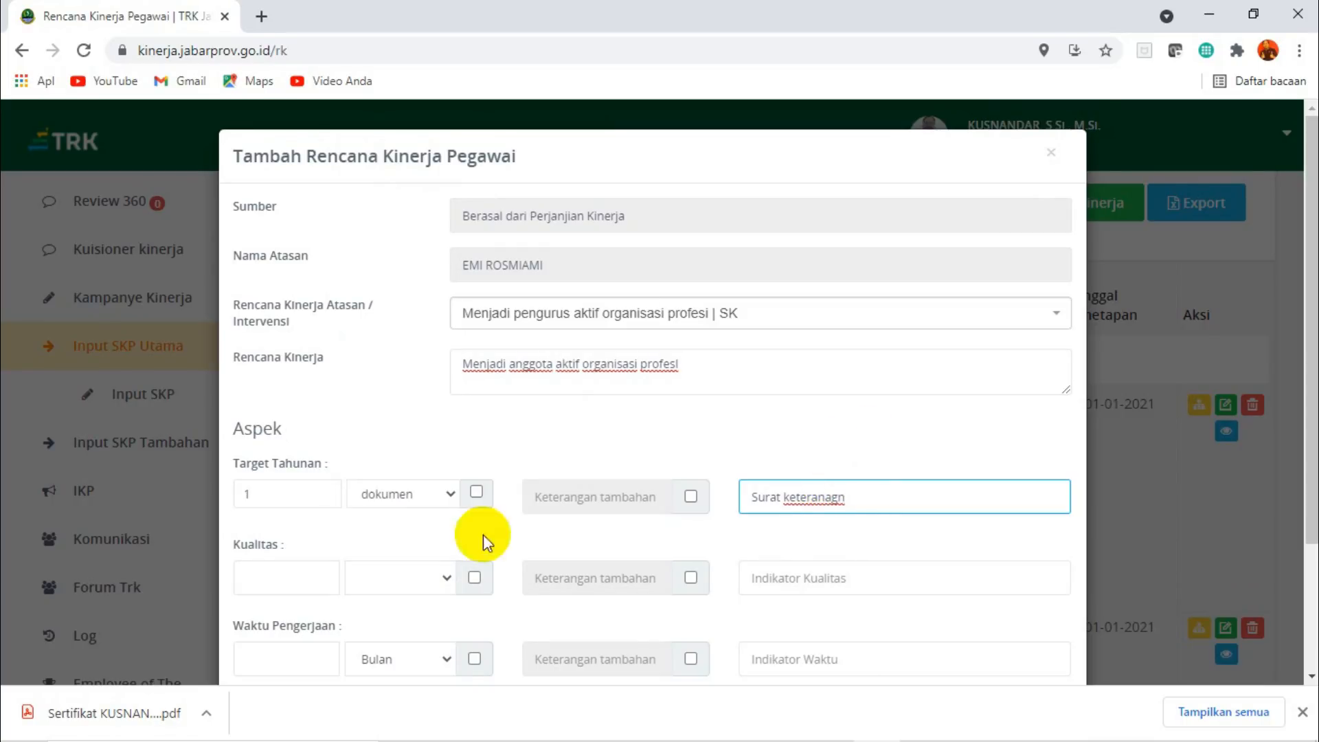
Set the Kualitas to 95 % with the indicator "keaktifan sebagai anggota".
left_click(288, 578)
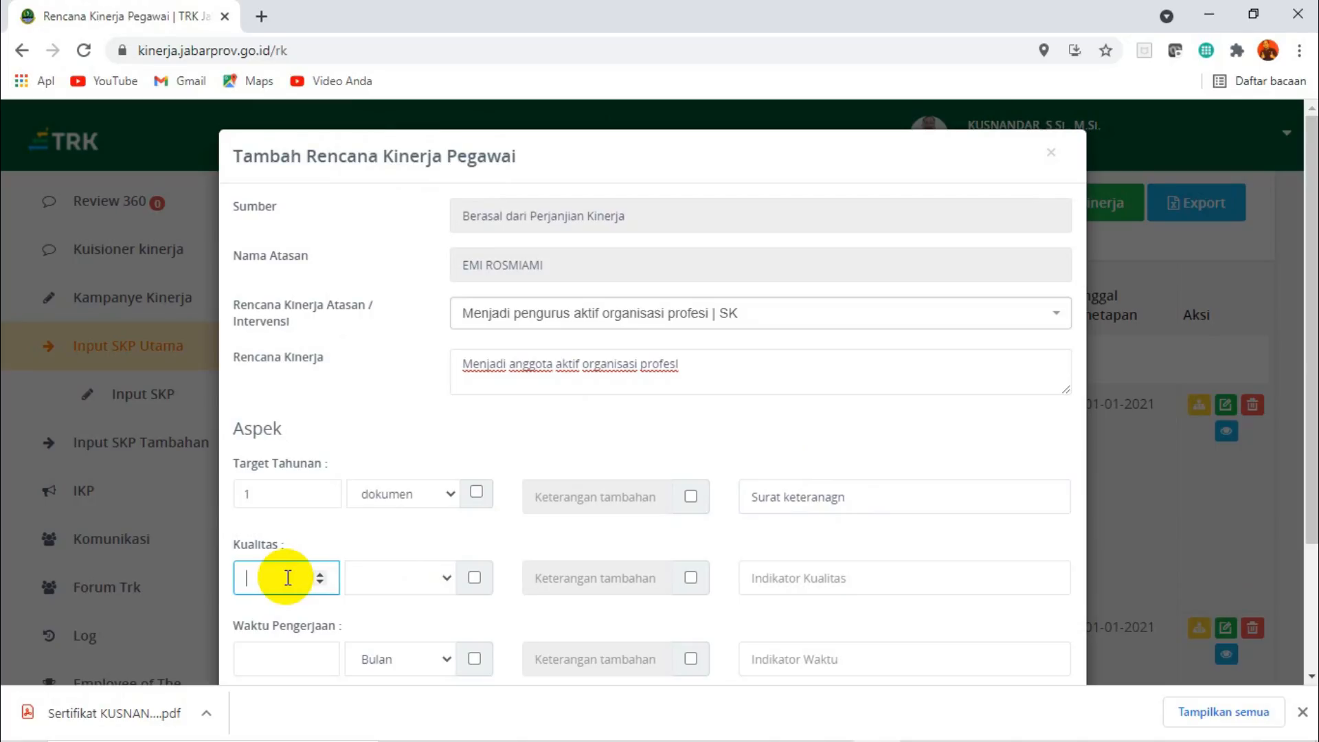
left_click(445, 580)
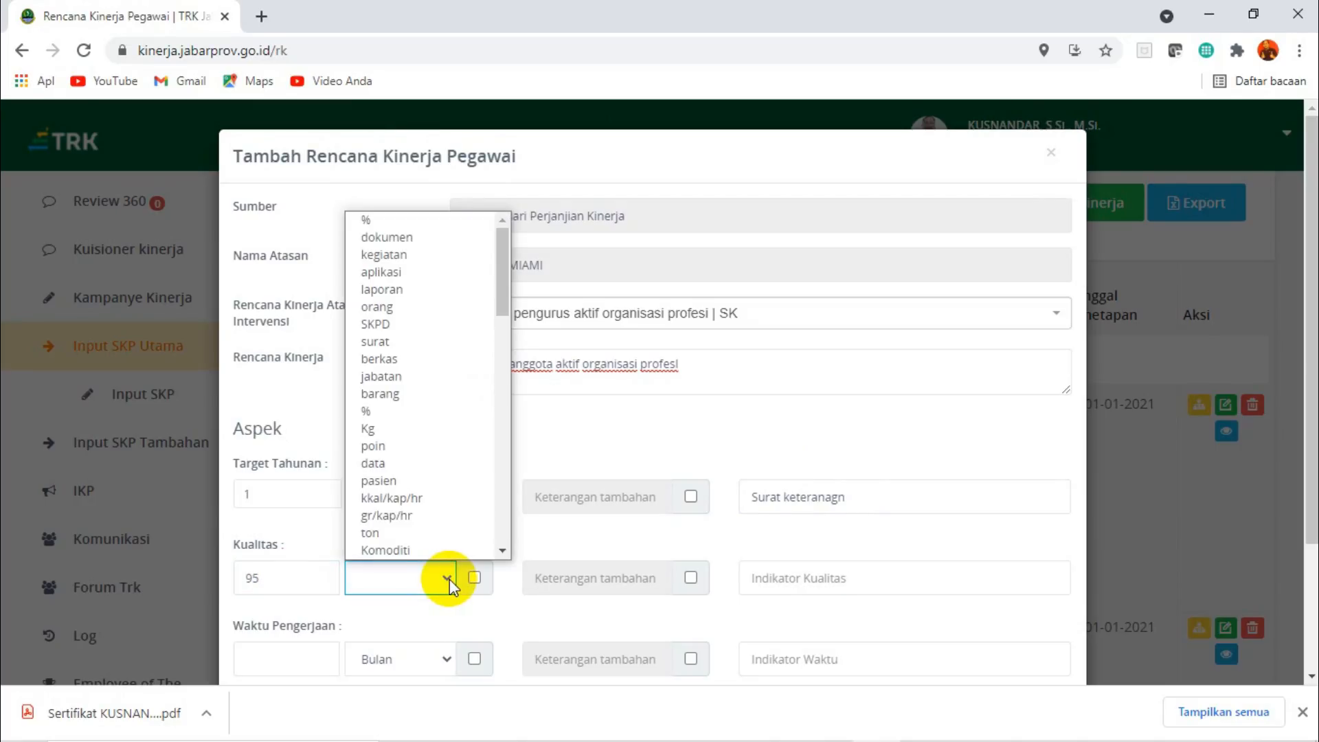
left_click(390, 412)
left_click(807, 571)
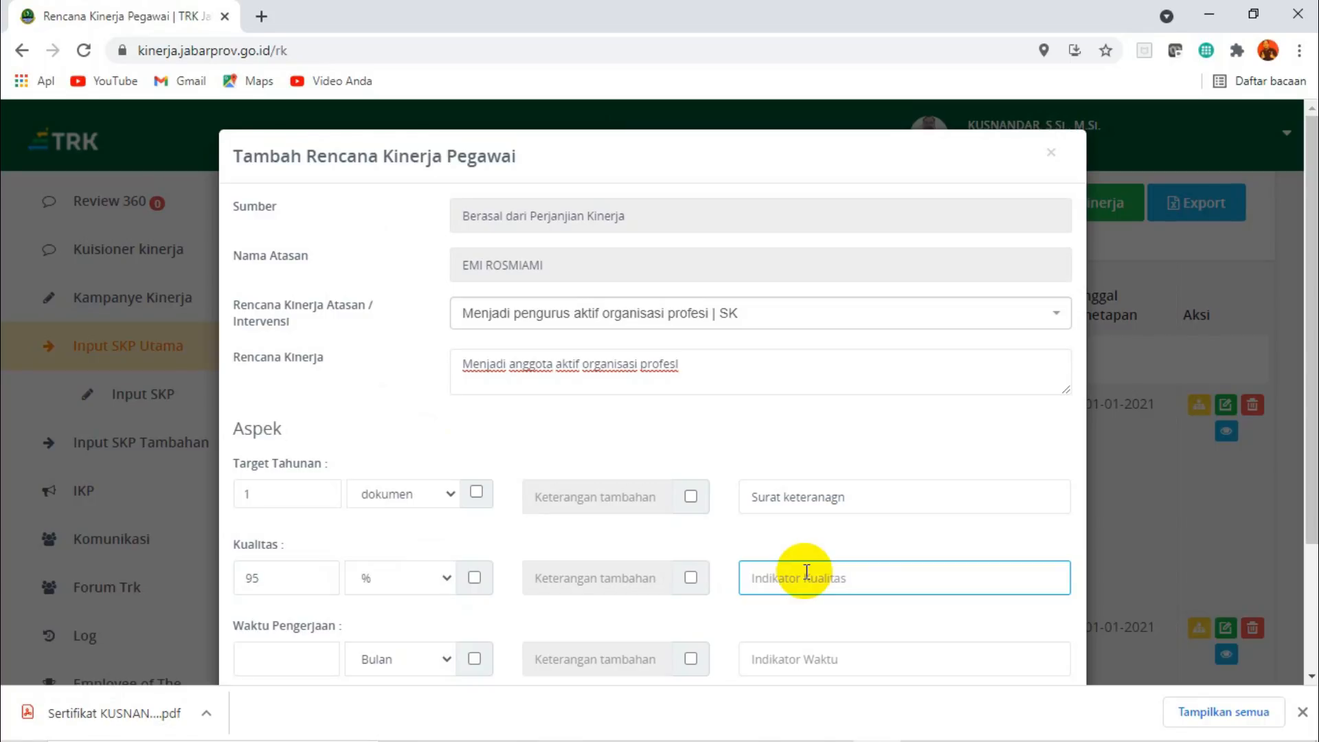
type("keaktifan sebagai ang")
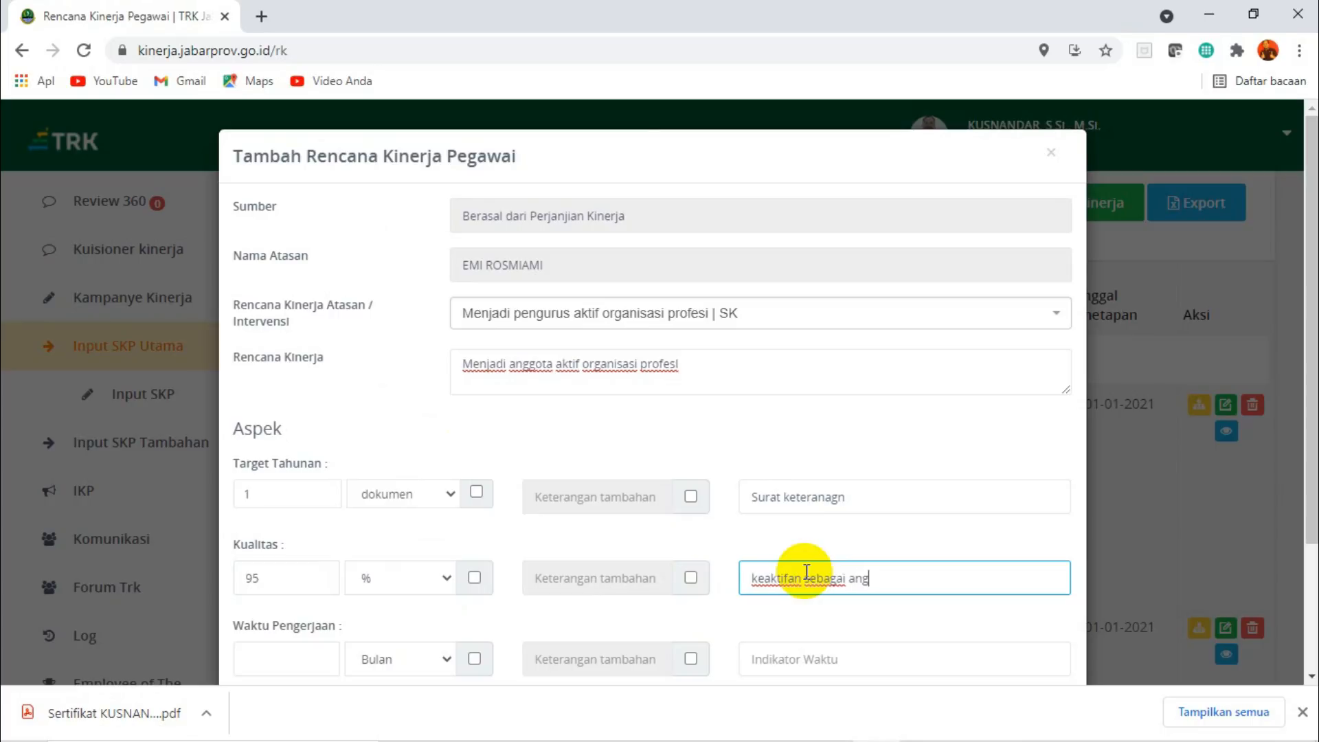
type("ota")
Set the Waktu Pengerjaan to 12 Bulan with the indicator "Ketepatan waktu kegiatan".
scroll(1312, 387, "down", 1)
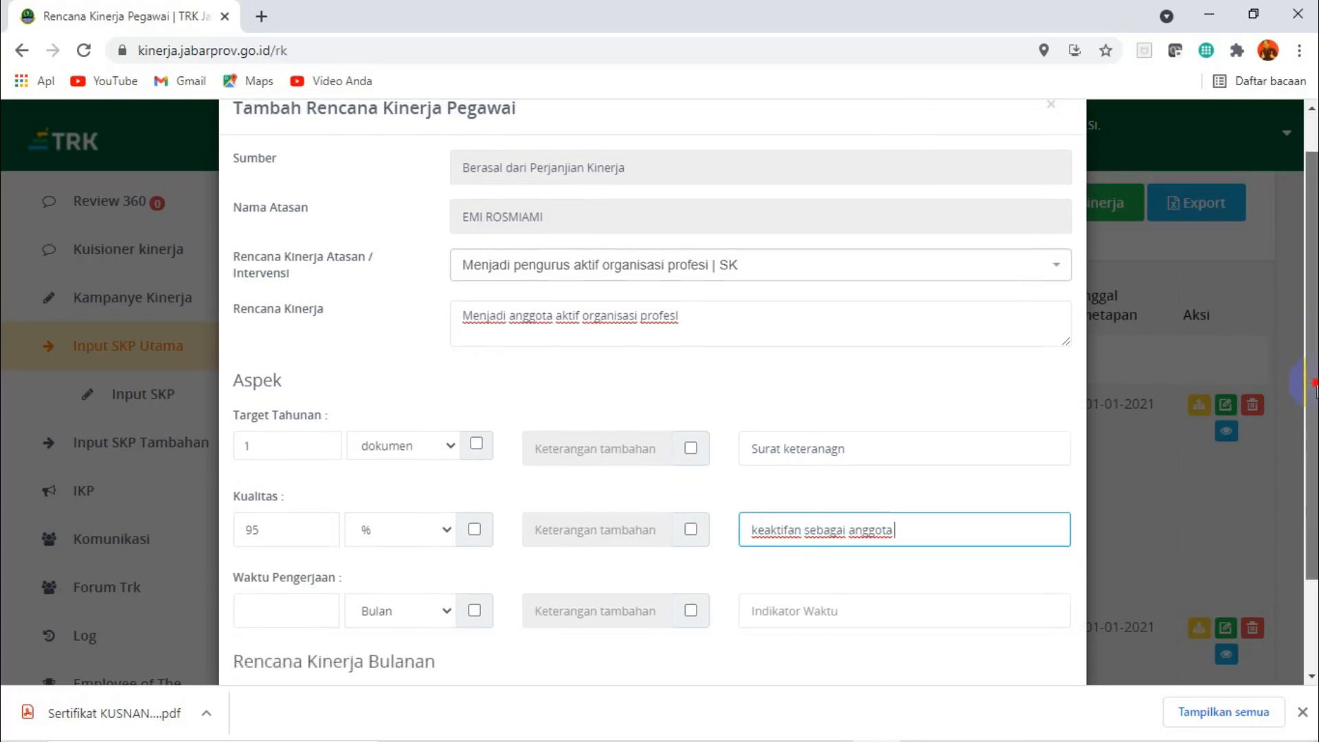
scroll(1312, 386, "down", 2)
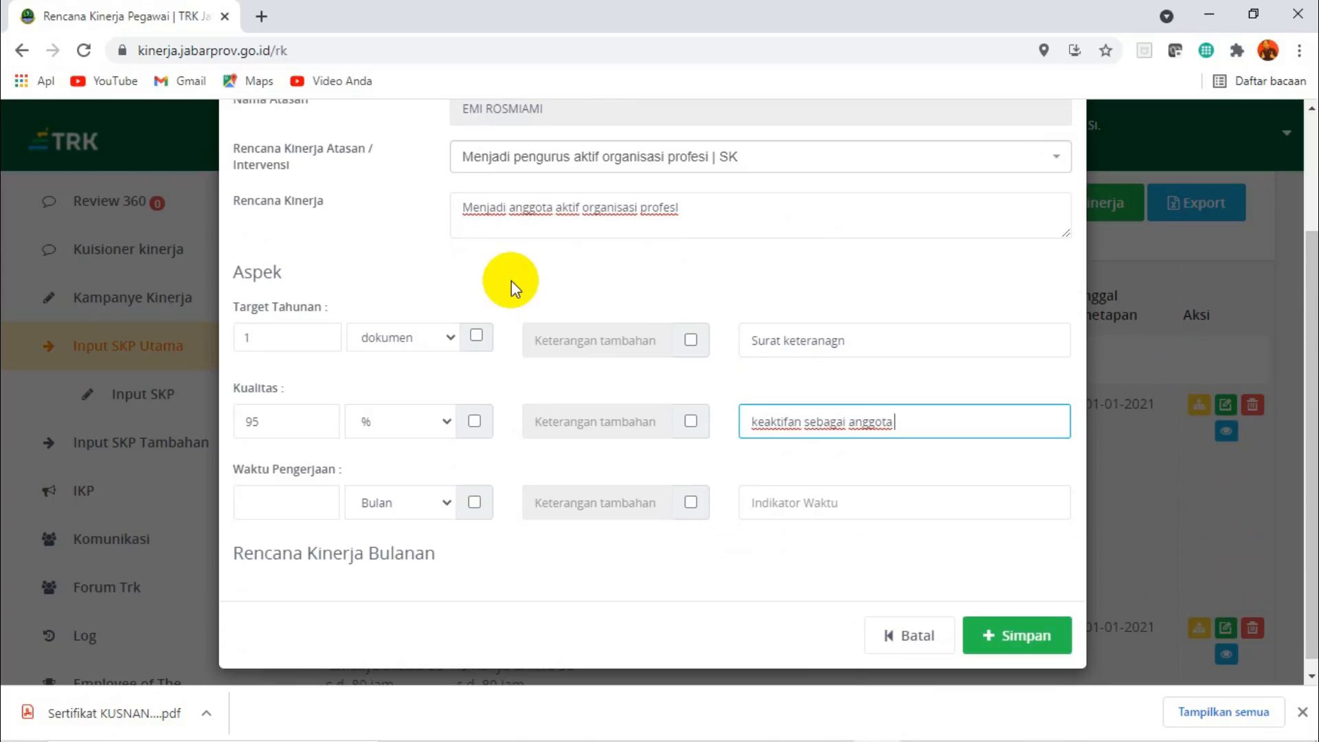
left_click(272, 503)
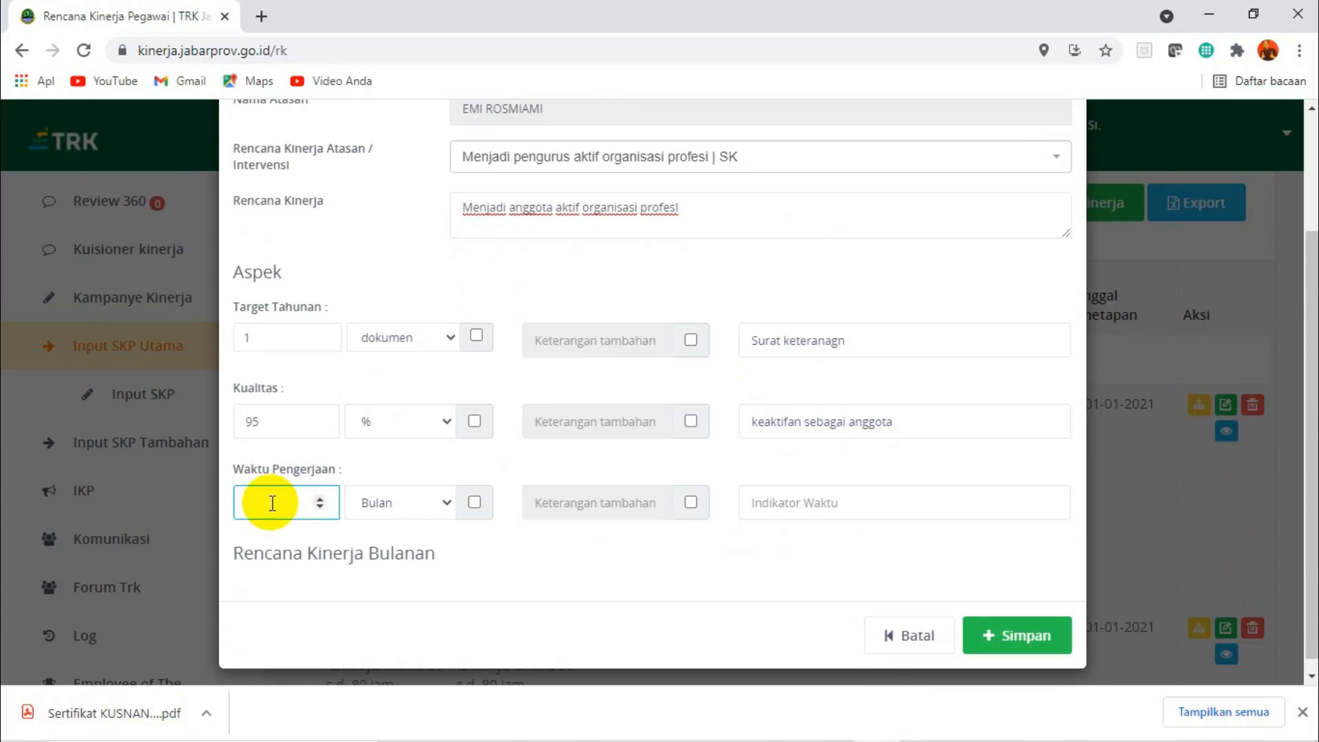
type("12")
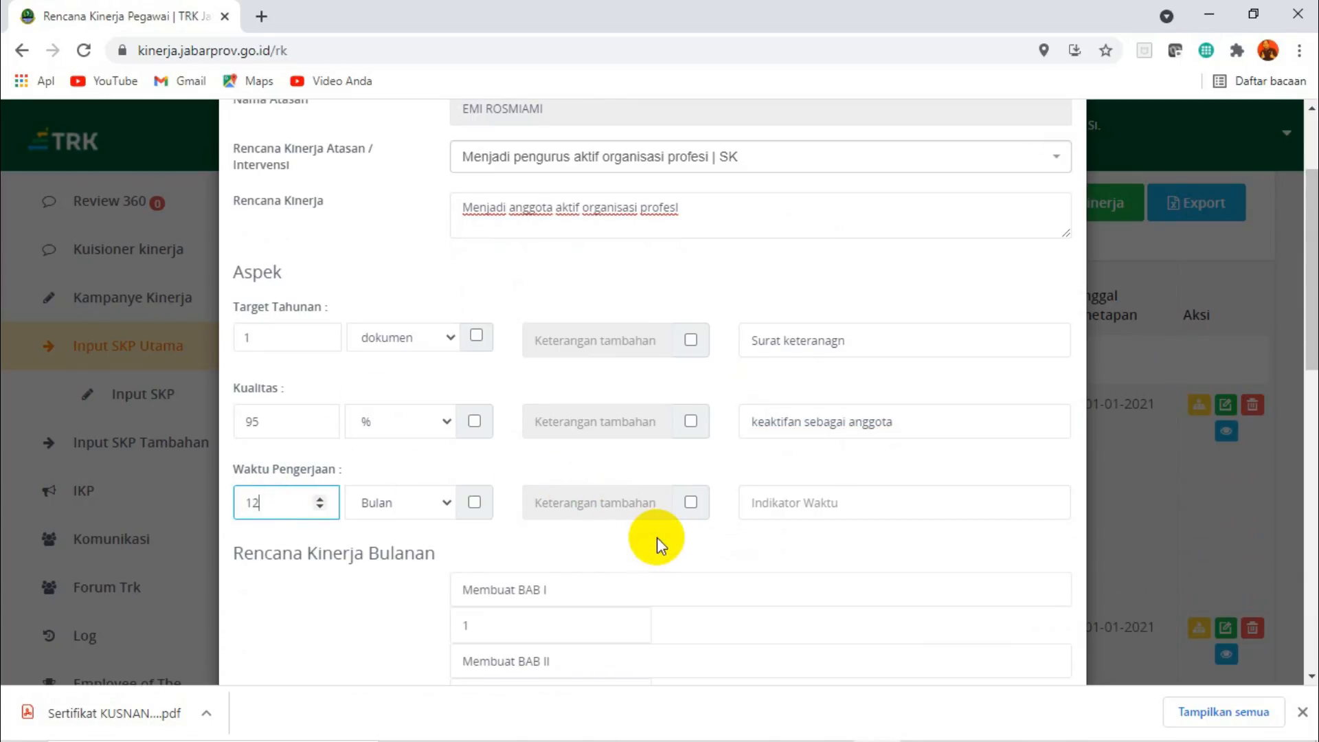
left_click(823, 503)
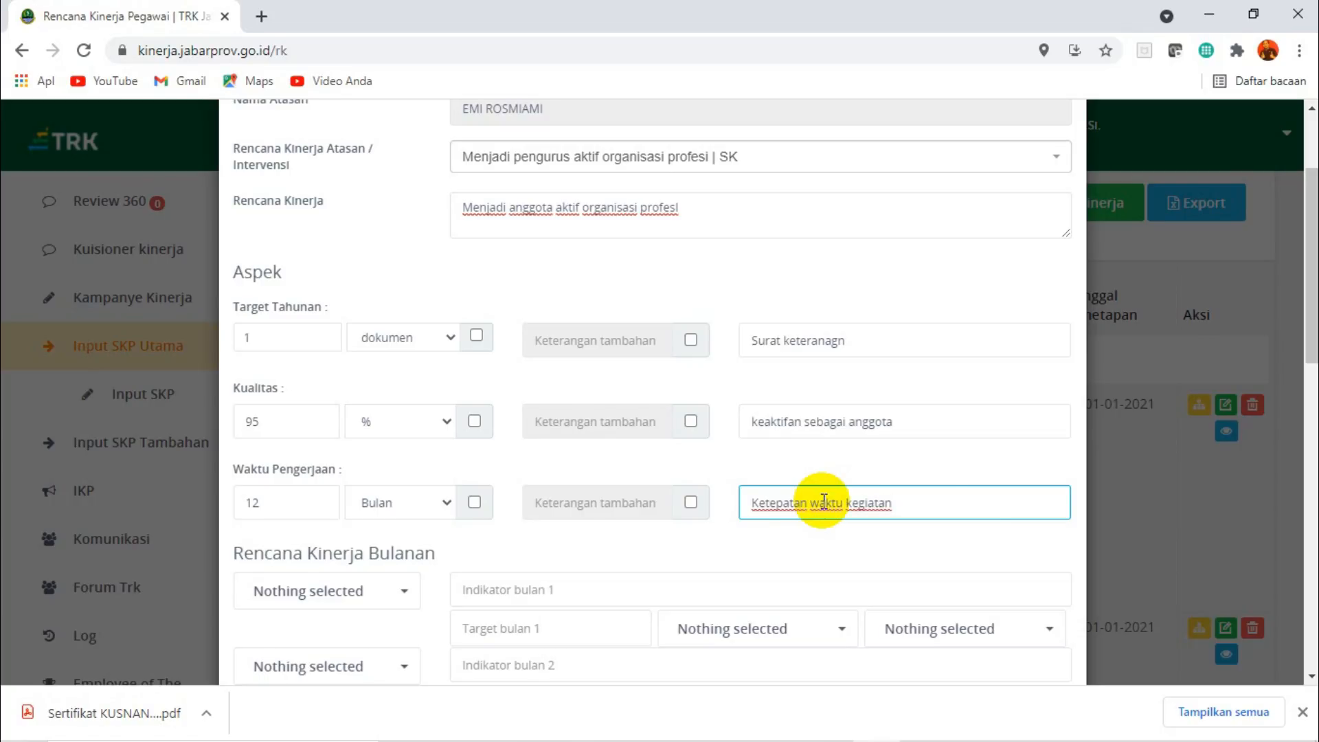
Assign the months januari through desember in order to the twelve Rencana Kinerja Bulanan rows.
left_click_drag(1309, 348, 1309, 447)
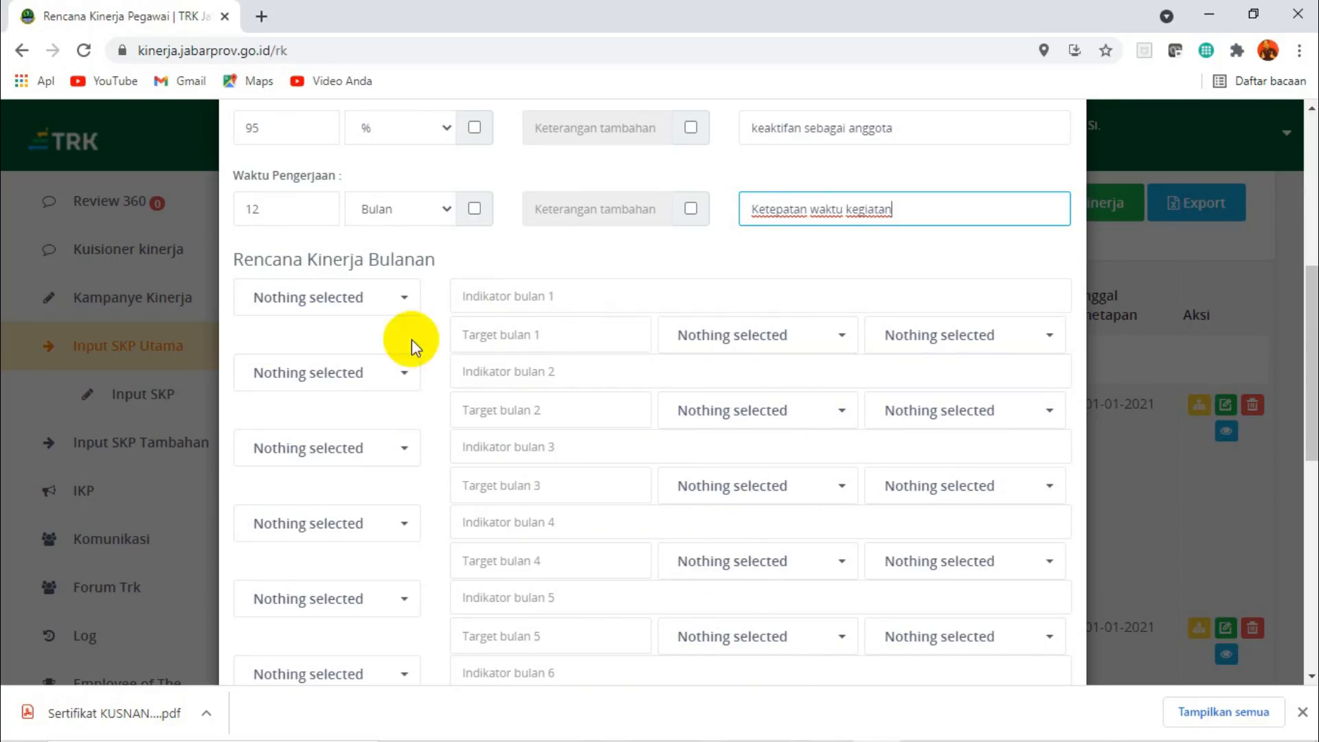
left_click(400, 298)
left_click(307, 342)
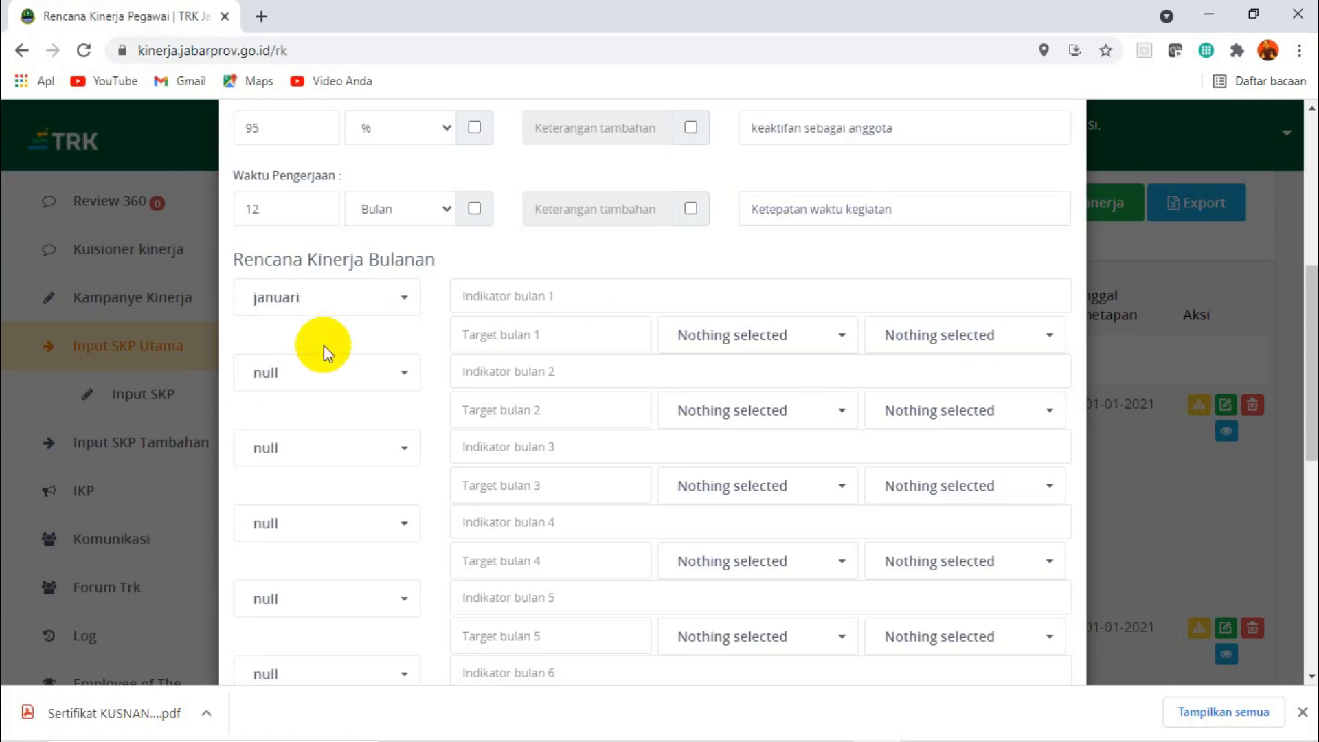
left_click(406, 374)
left_click(300, 413)
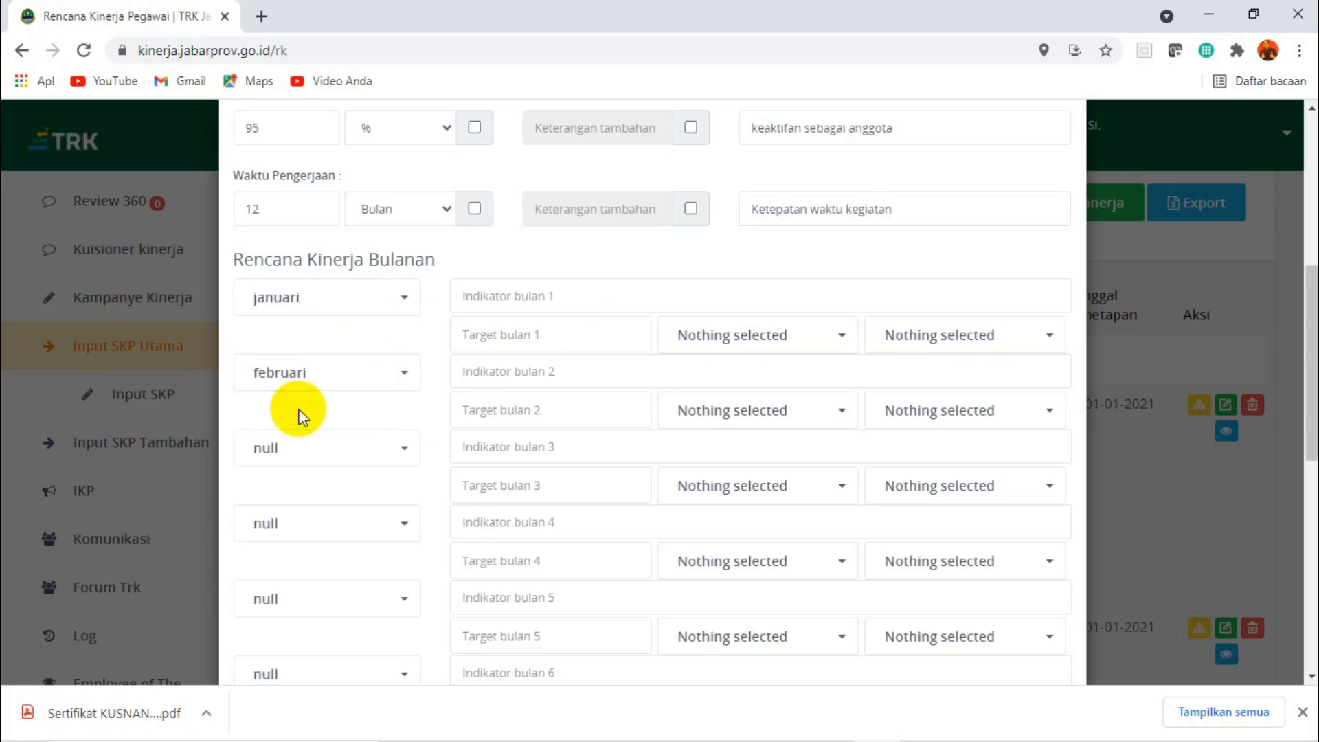
left_click(405, 448)
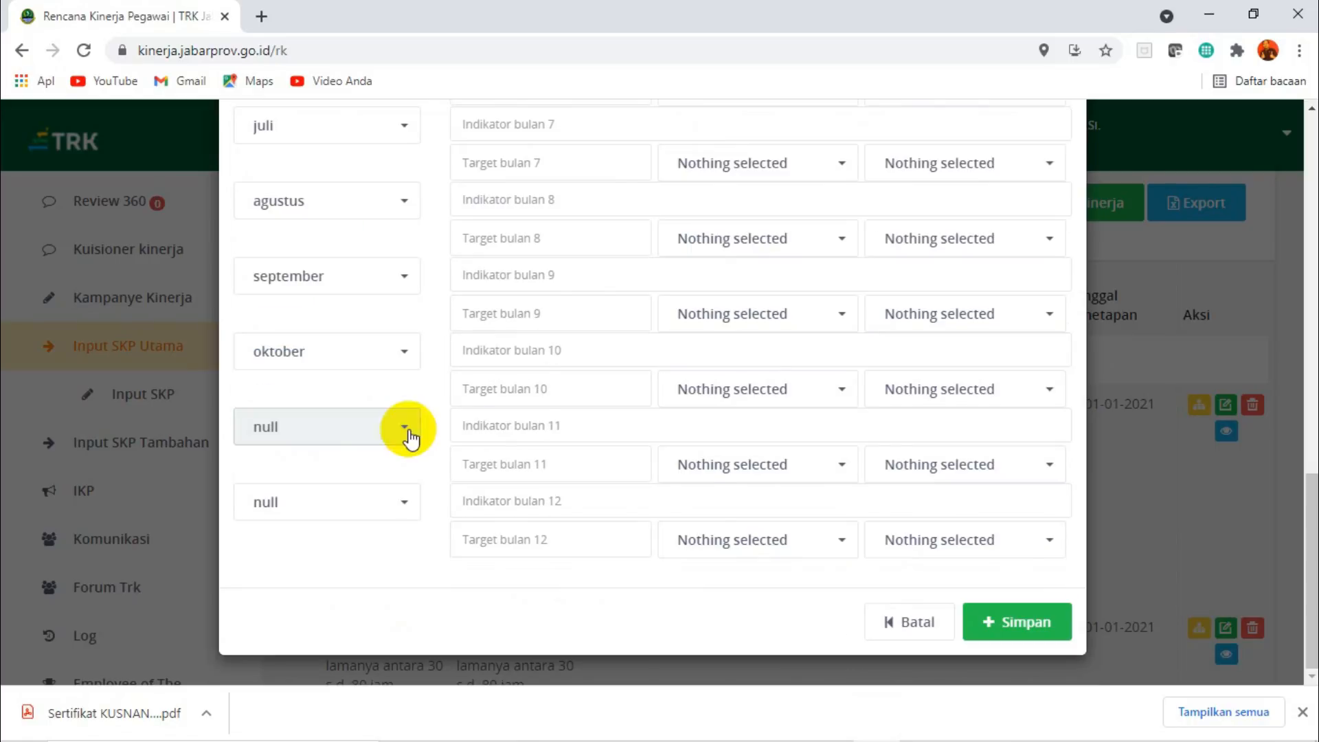
left_click(406, 436)
left_click(306, 462)
left_click(403, 507)
left_click(285, 542)
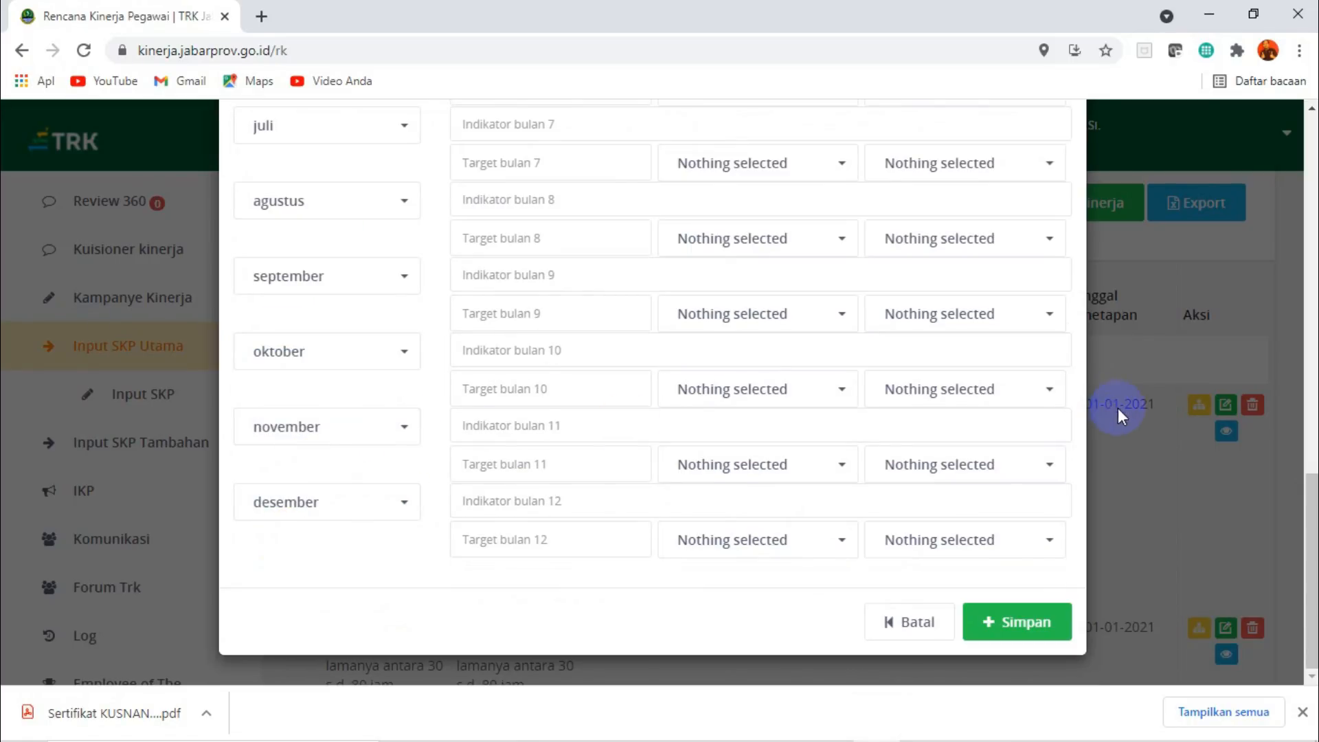
Fill in the Januari plan with the indicator "Menjadi anggota aktif organisasi profesi", target 1 kegiatan and 95%.
left_click_drag(1309, 597, 1296, 274)
left_click(902, 289)
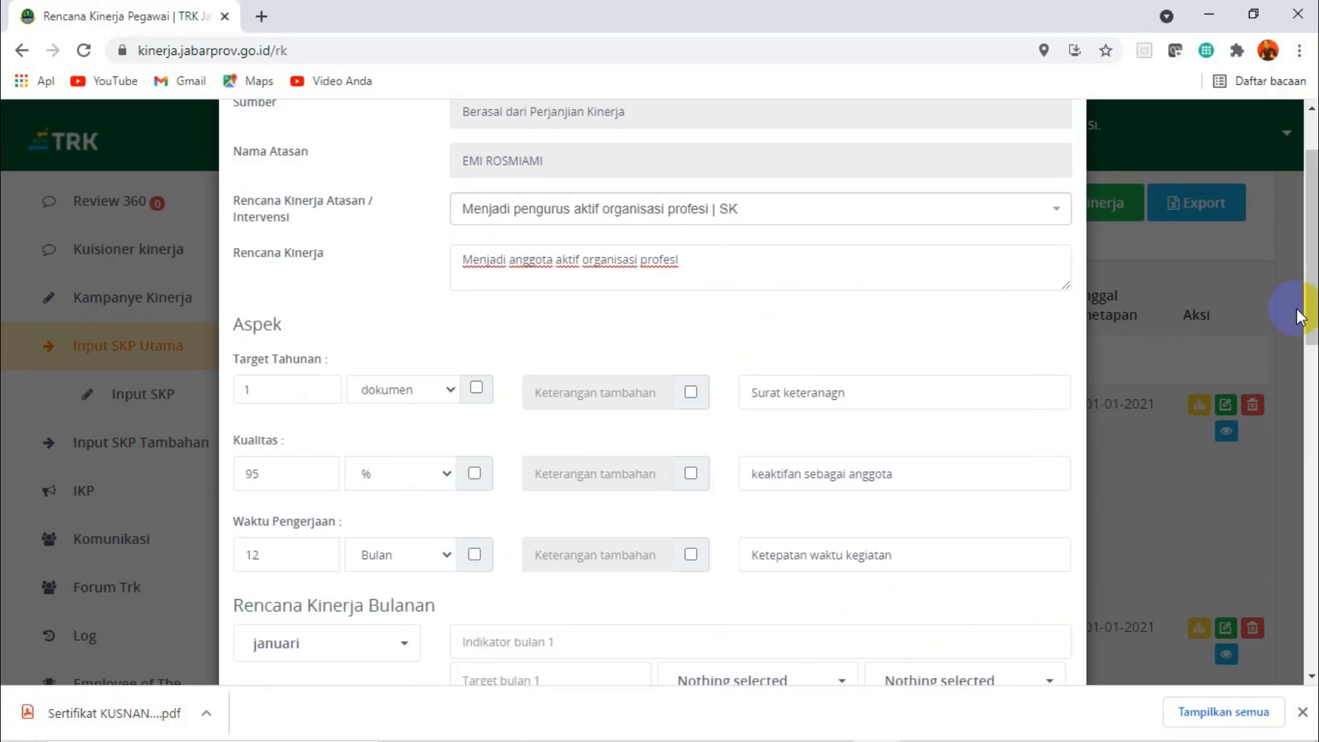
left_click_drag(1313, 236, 1312, 356)
left_click(692, 279)
key("ctrl+v")
left_click(509, 325)
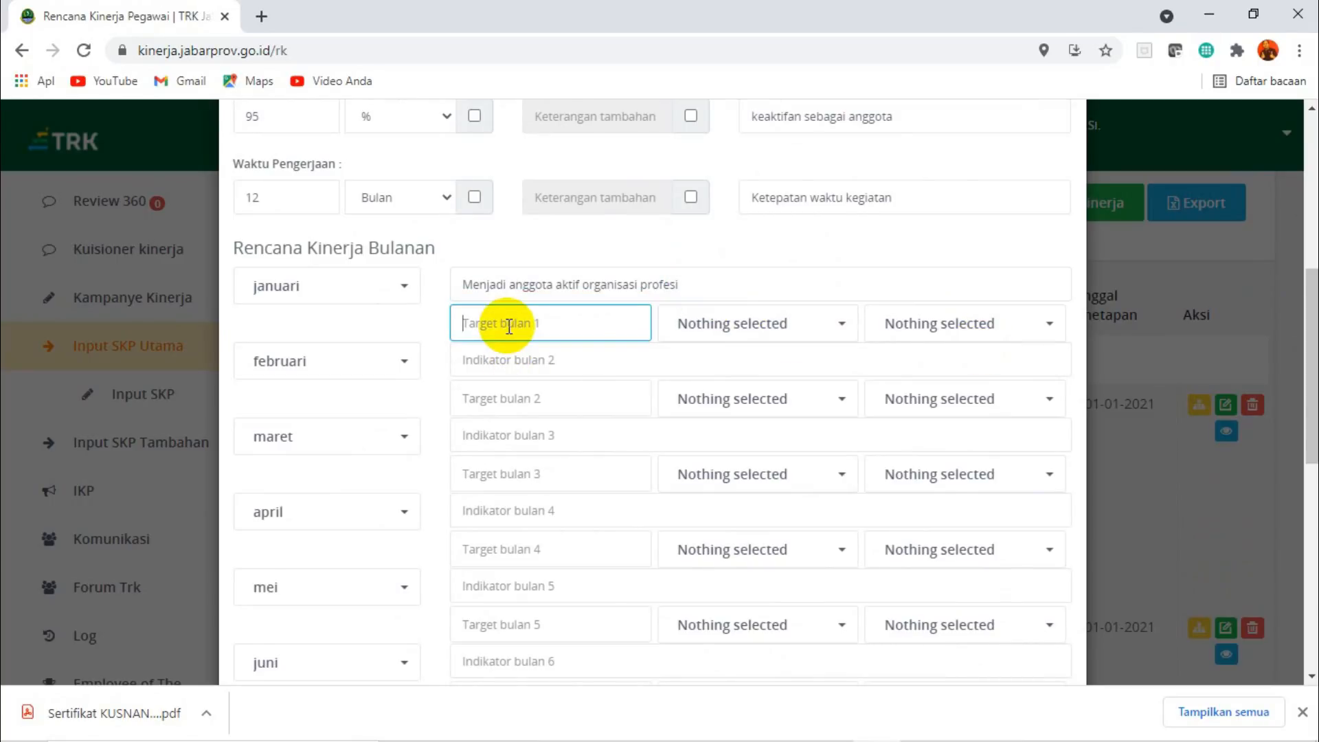
left_click(773, 332)
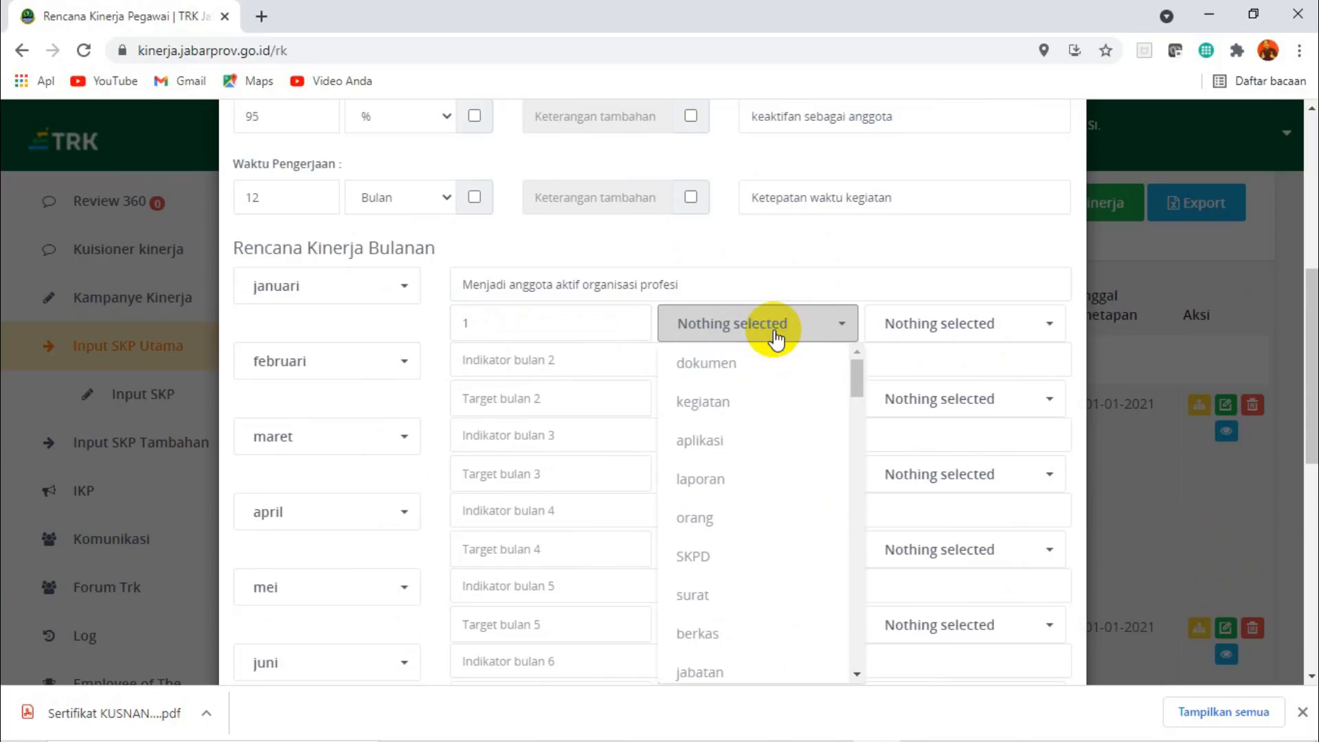
left_click(723, 412)
left_click(934, 335)
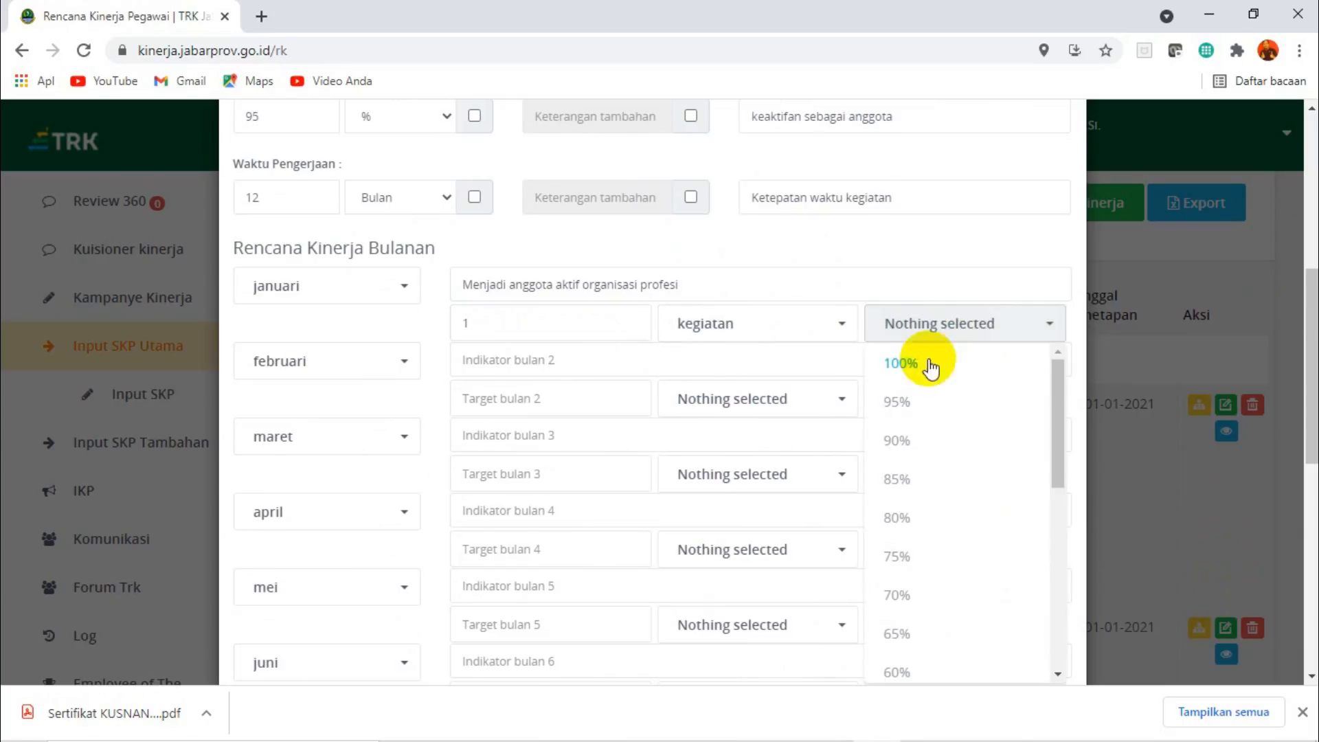
left_click(913, 406)
Fill in the Februari plan with the indicator "Menjadi anggota aktif organisasi profesi", target 1 kegiatan and 95%.
left_click(524, 356)
key("ctrl+v")
left_click(506, 393)
type("1")
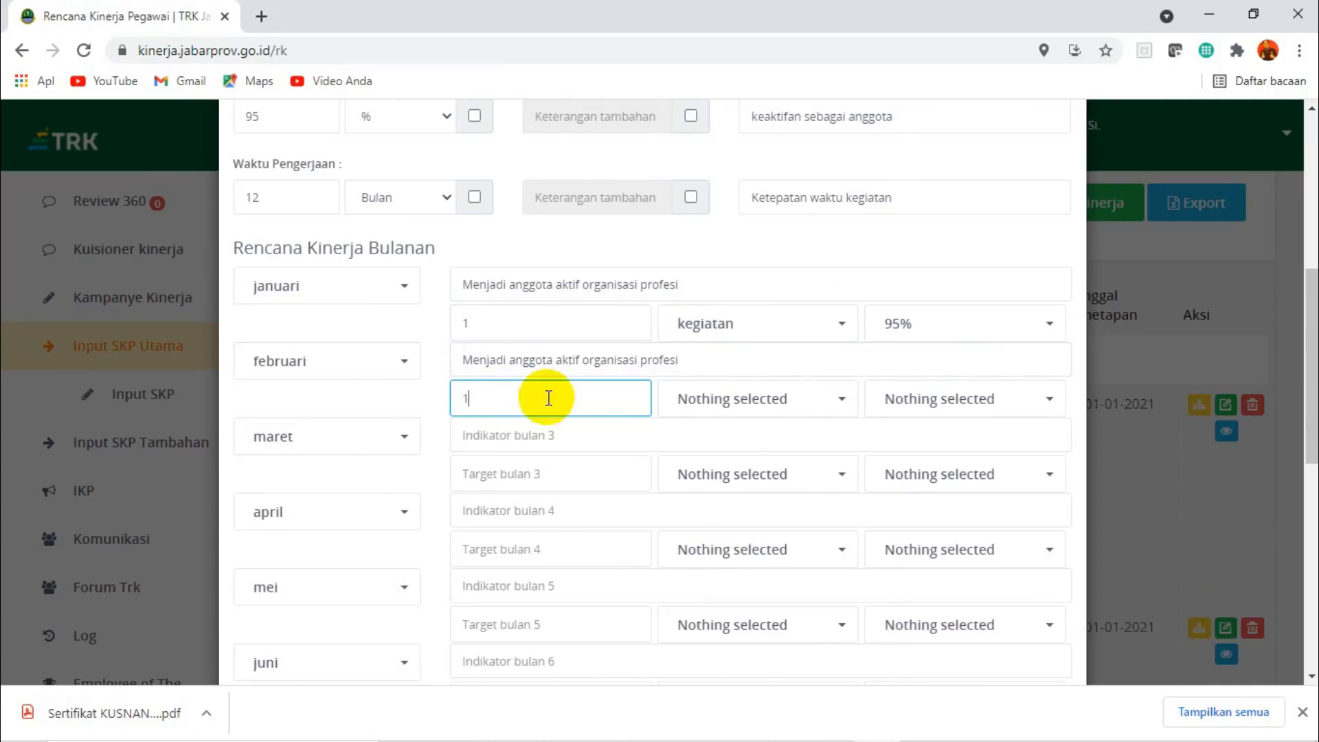
left_click(728, 398)
left_click(734, 161)
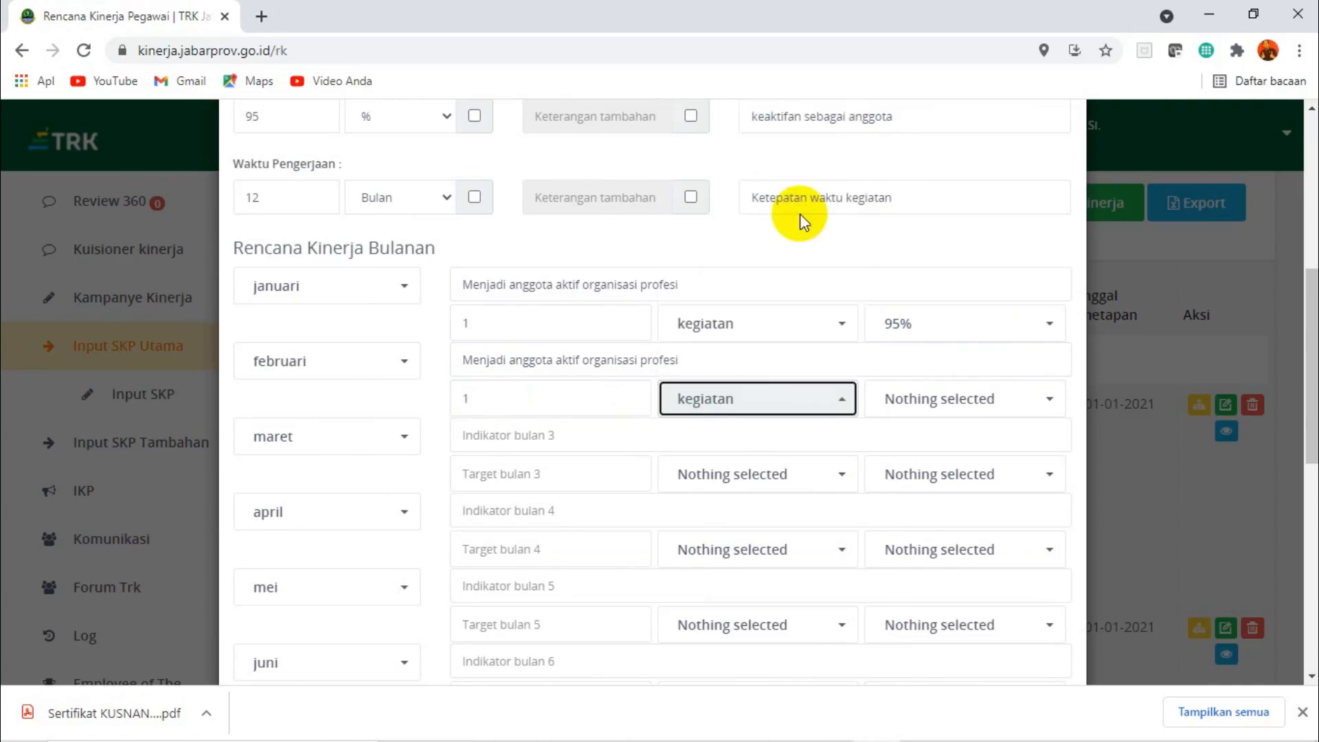
left_click(948, 411)
left_click(914, 164)
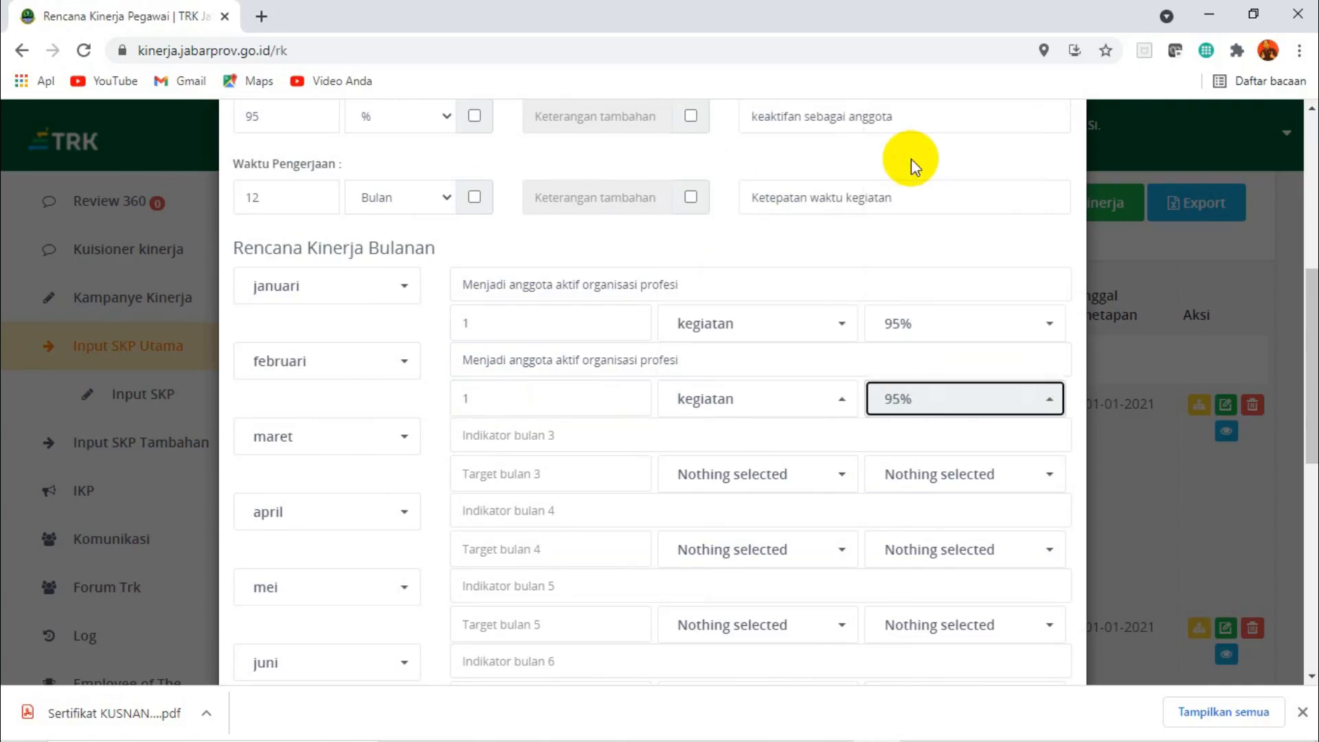
Fill in the Maret through November plans with the indicator "Menjadi anggota aktif organisasi profesi", target 1 kegiatan and 95%.
left_click(518, 435)
type("Menjadi anggota aktif organisasi profesi")
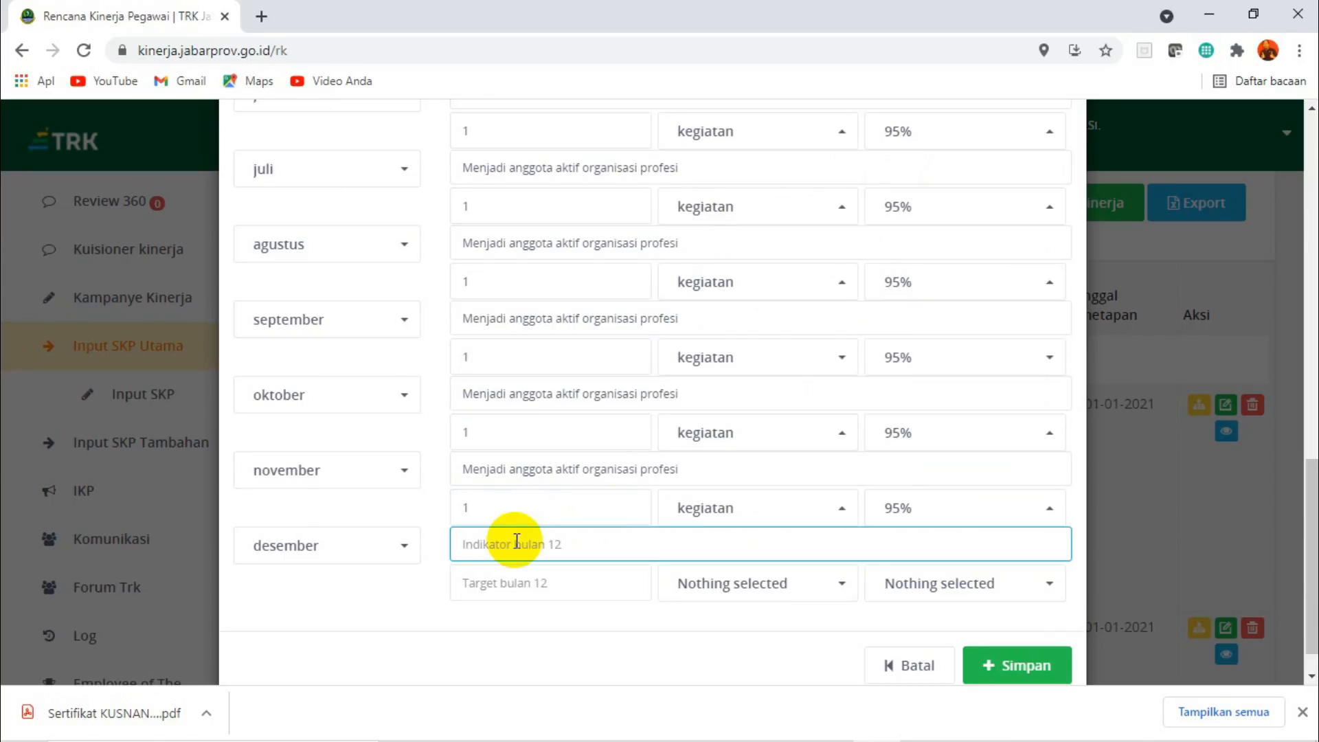
Enter the Desember indicator as "Dokumen anggota aktif organisasi profesi", reusing the copied text with its first word replaced.
type("Menjadi anggota aktif organisasi profesi")
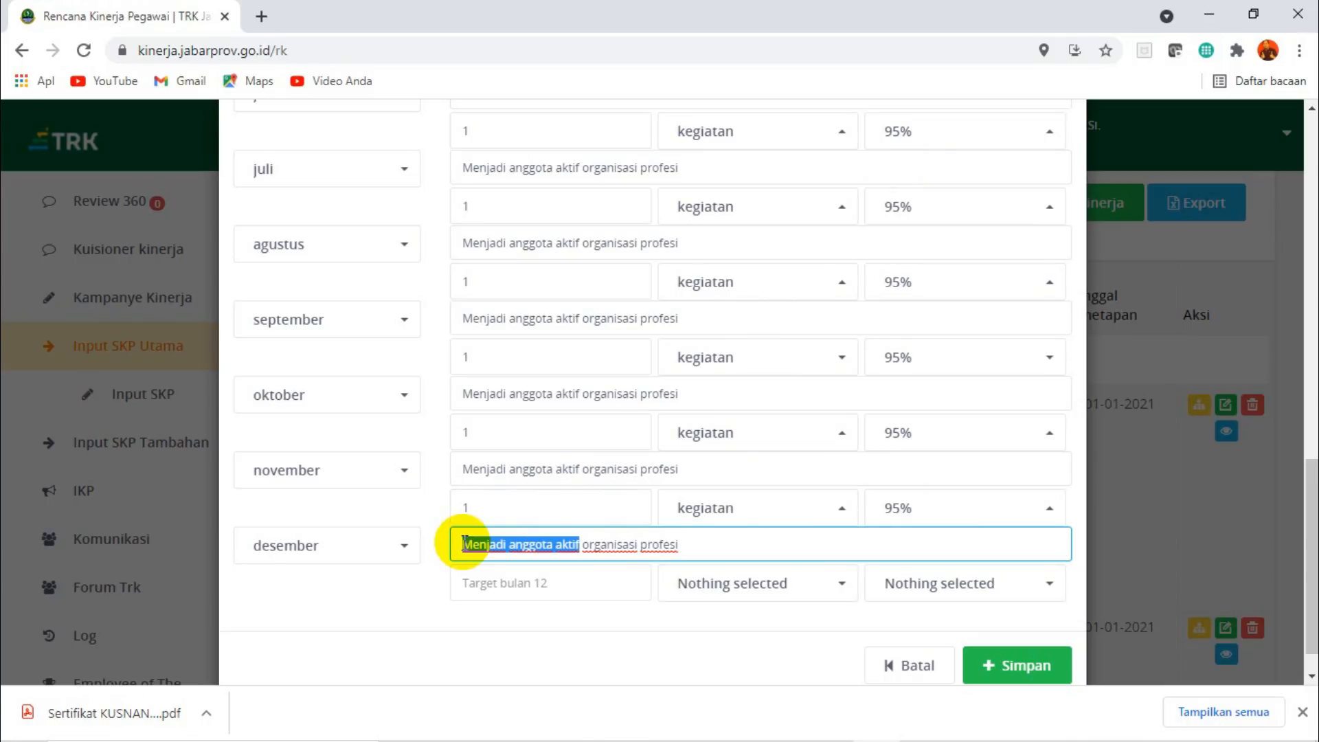
key("shift+Left")
key("shift+Left")
key("shift+Left")
key("shift+Left")
key("shift+Left")
key("shift+Left")
key("shift+Left")
key("shift+Left")
key("shift+Left")
key("shift+Left")
key("shift+Left")
key("shift+Left")
key("shift+Left")
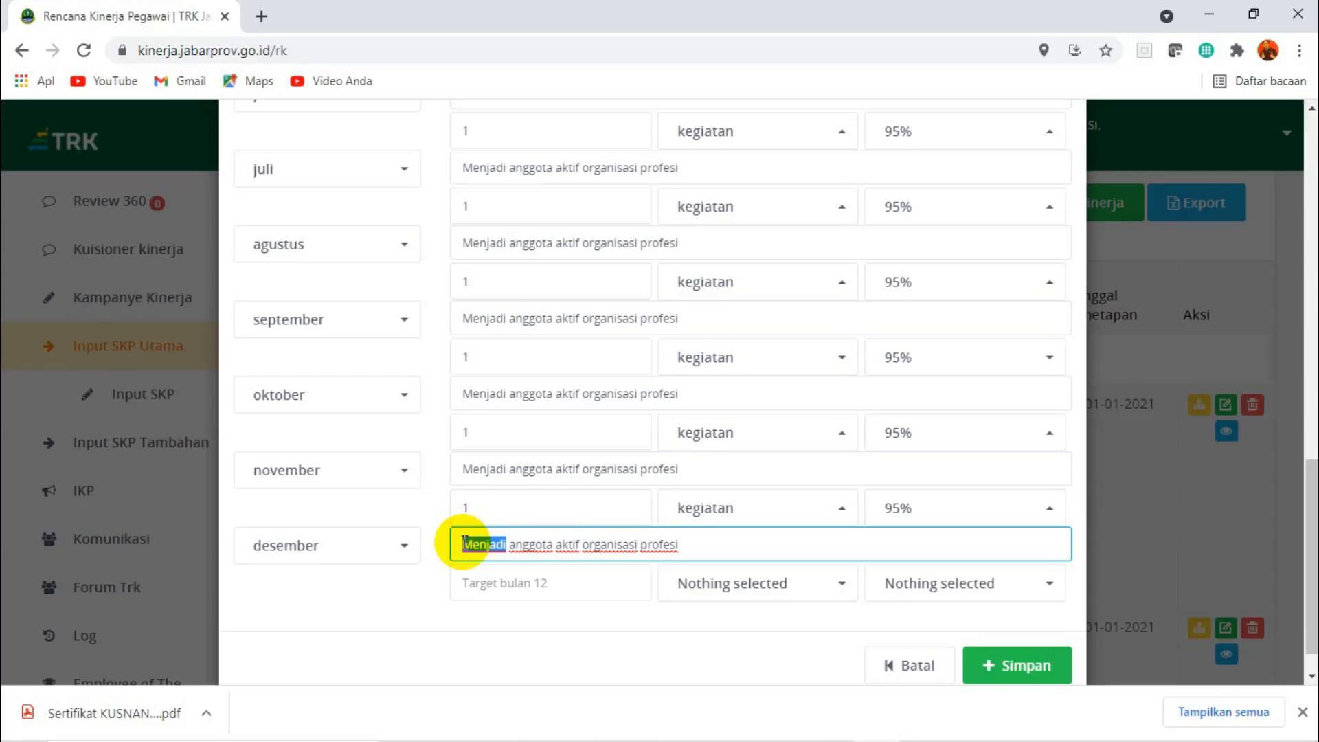
type("D")
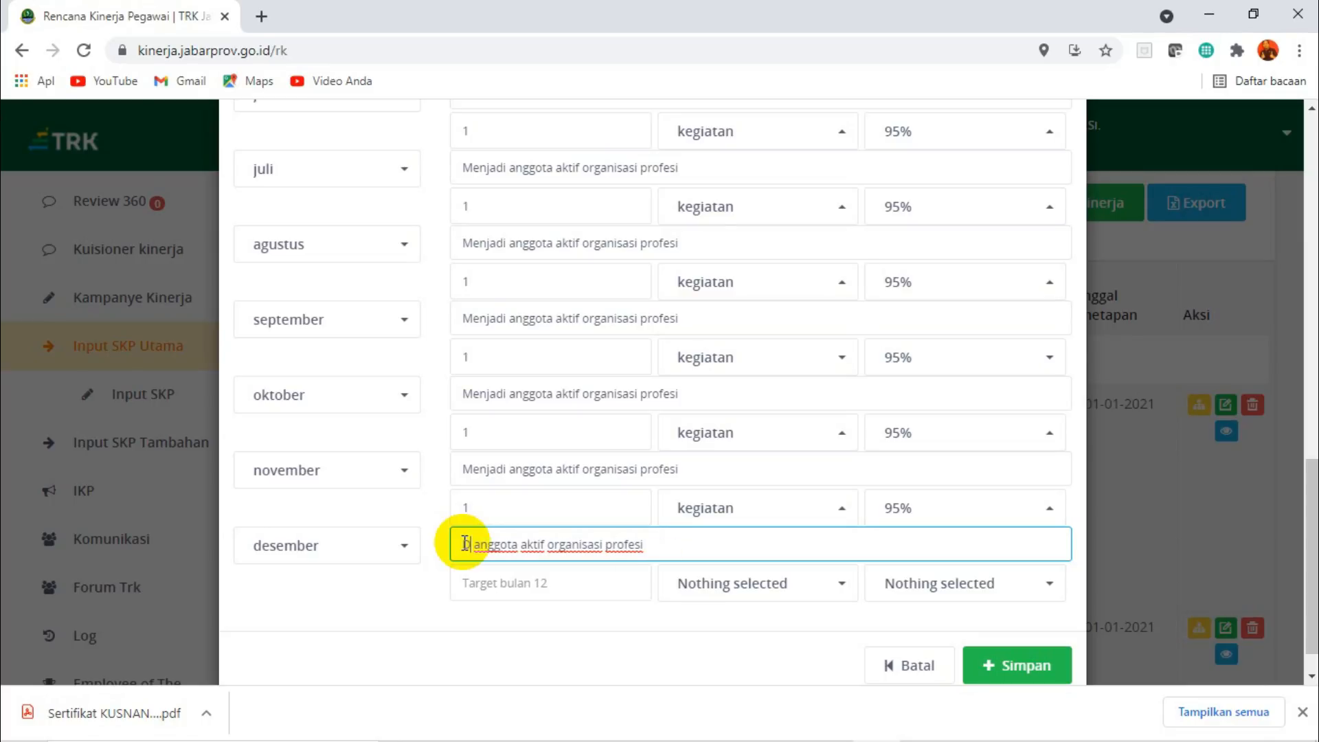
type("okumen")
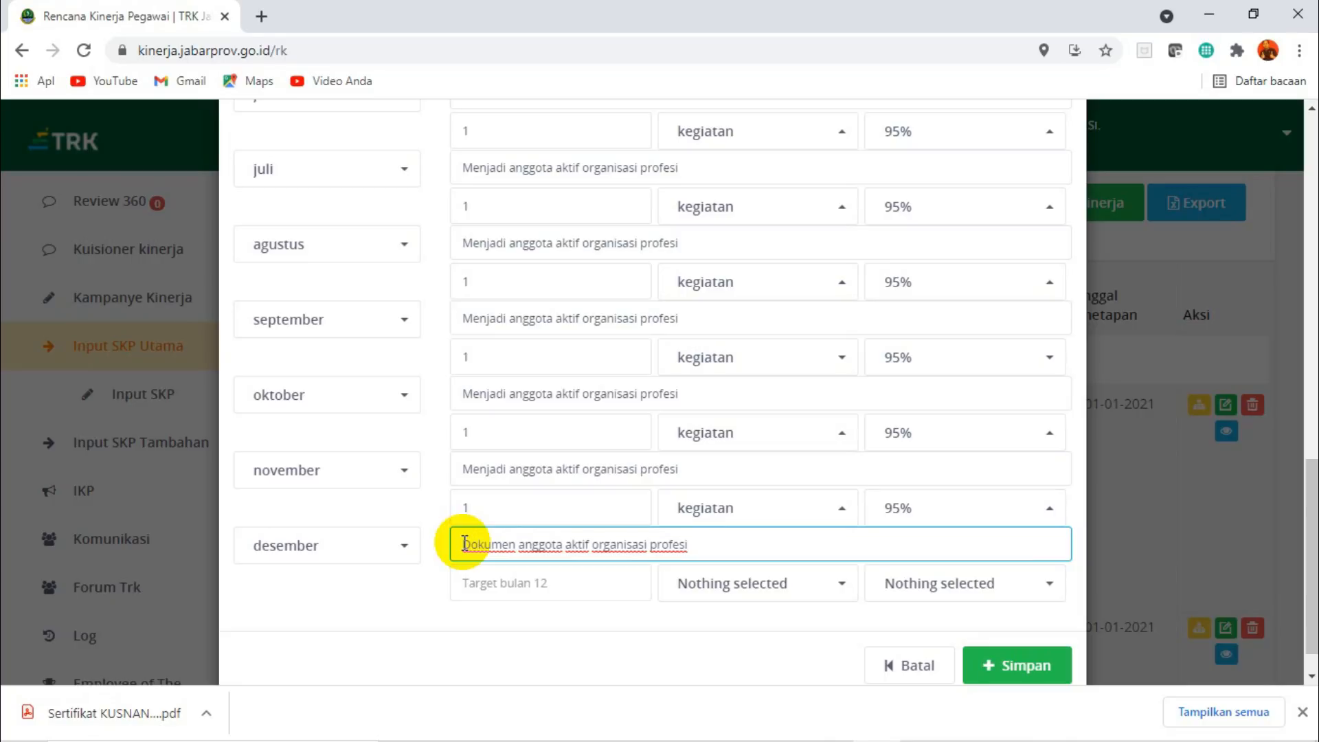
Set the Desember target to 1 dokumen with 95%.
left_click(550, 591)
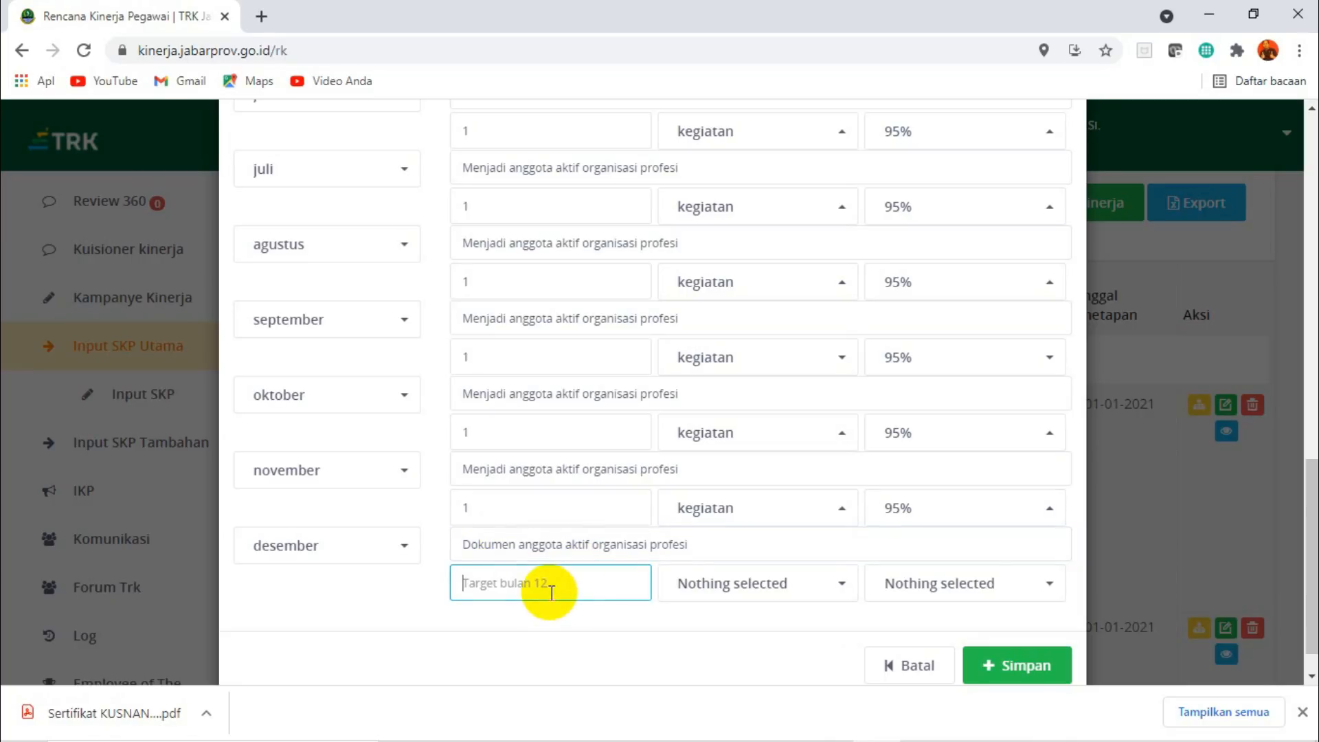
left_click(844, 586)
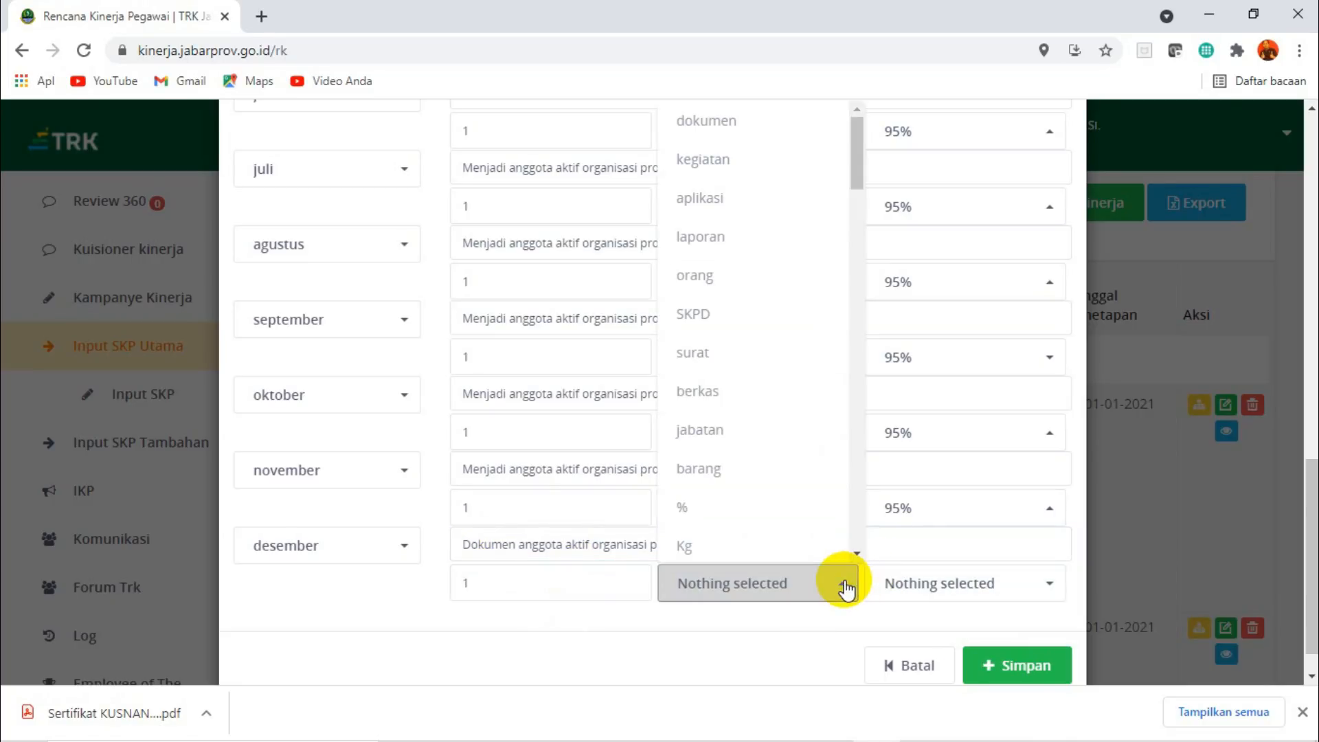
left_click(715, 124)
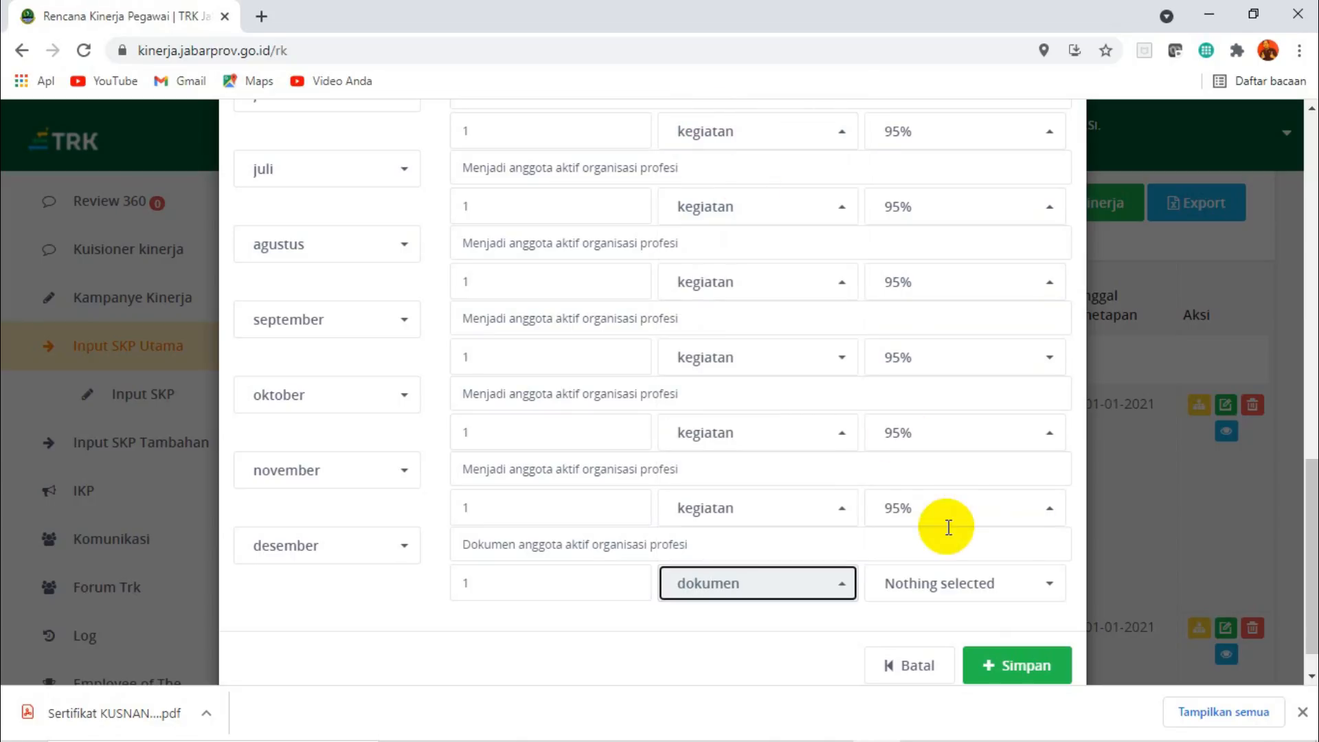
left_click(922, 591)
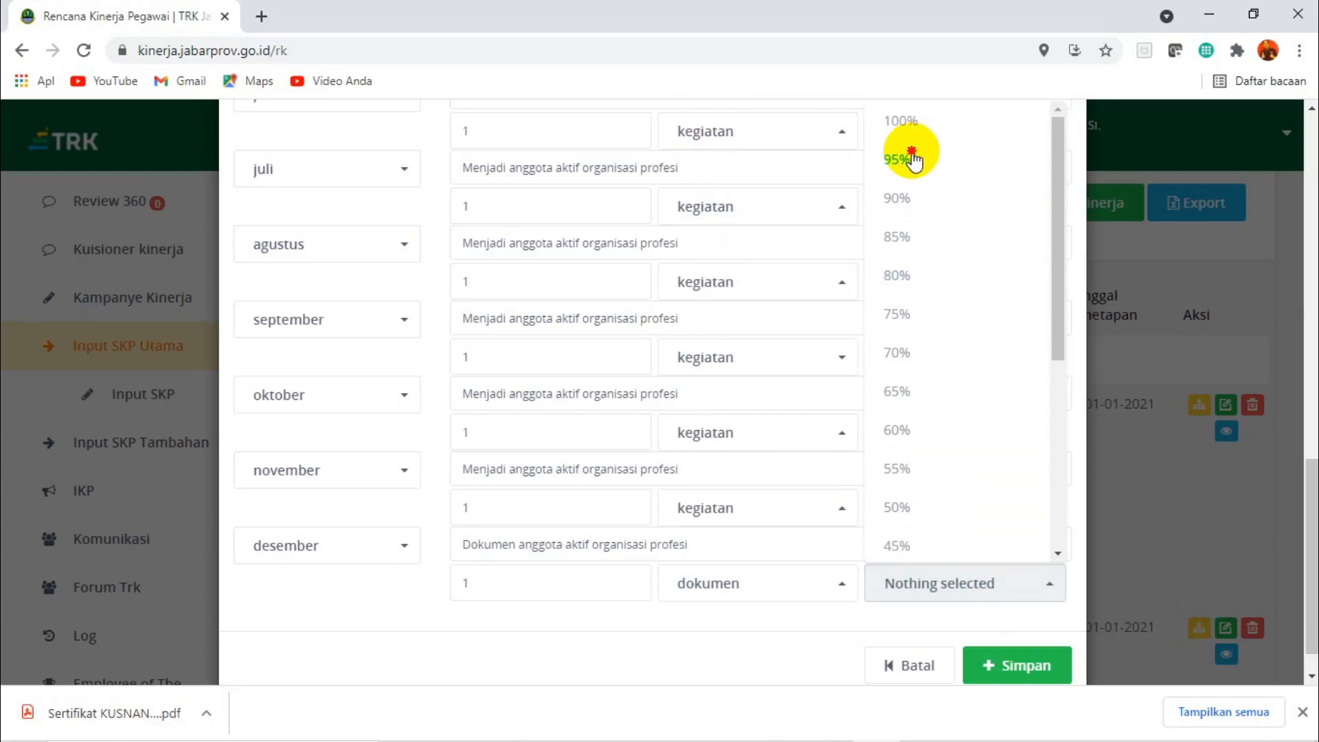
left_click(913, 154)
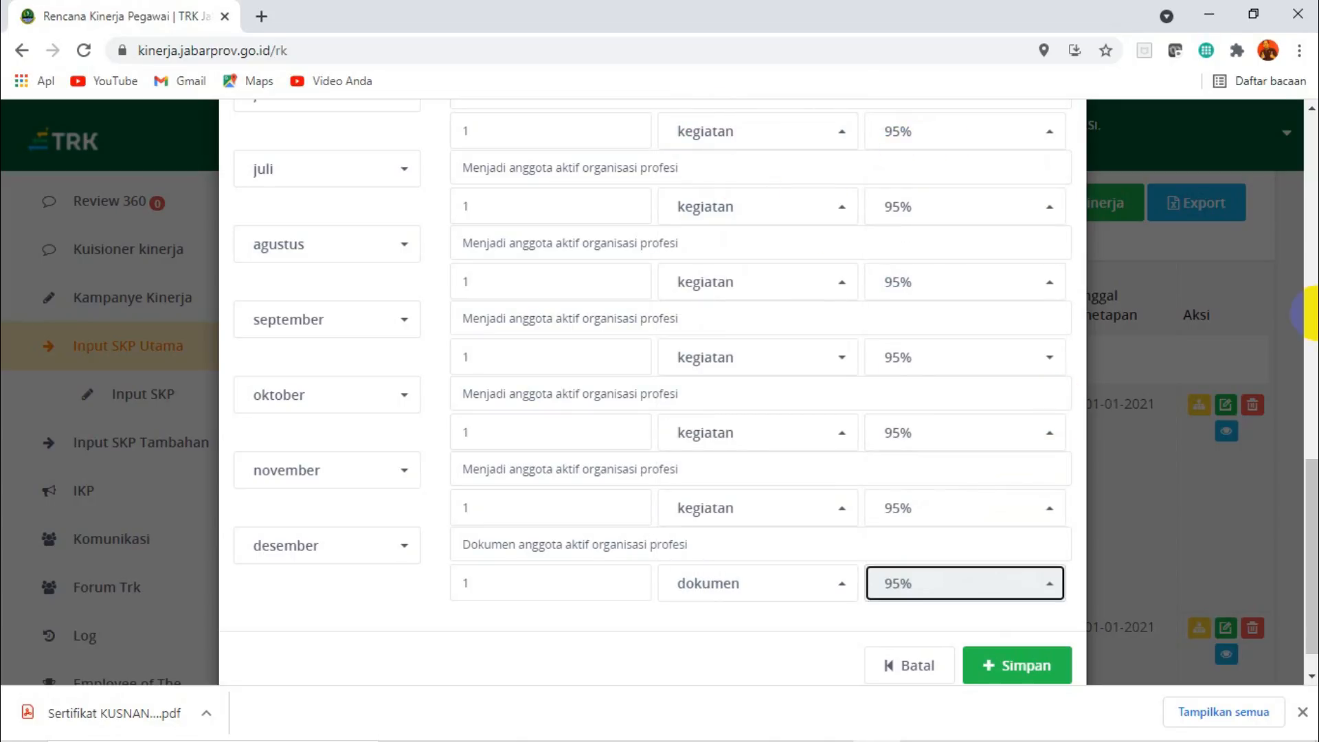
Save the professional organisation membership plan and confirm the submission.
left_click_drag(1311, 495, 1029, 628)
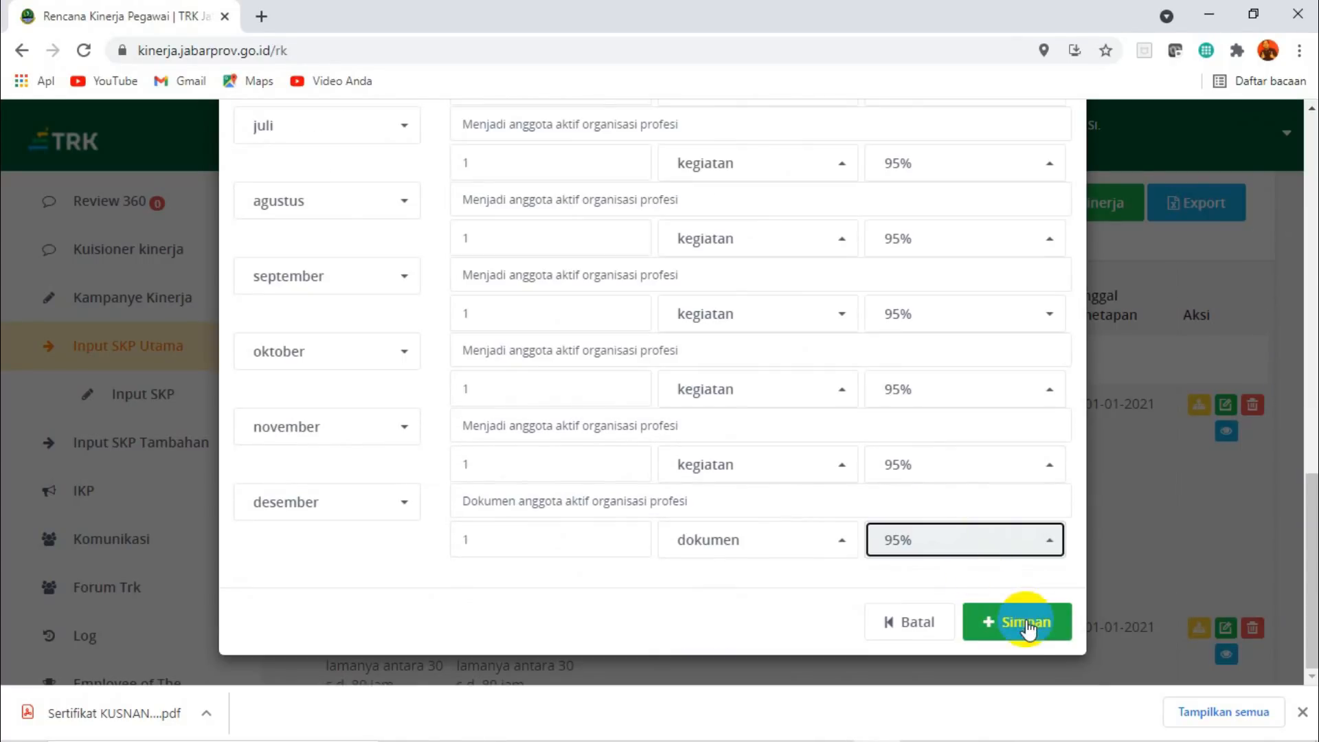
left_click(1029, 628)
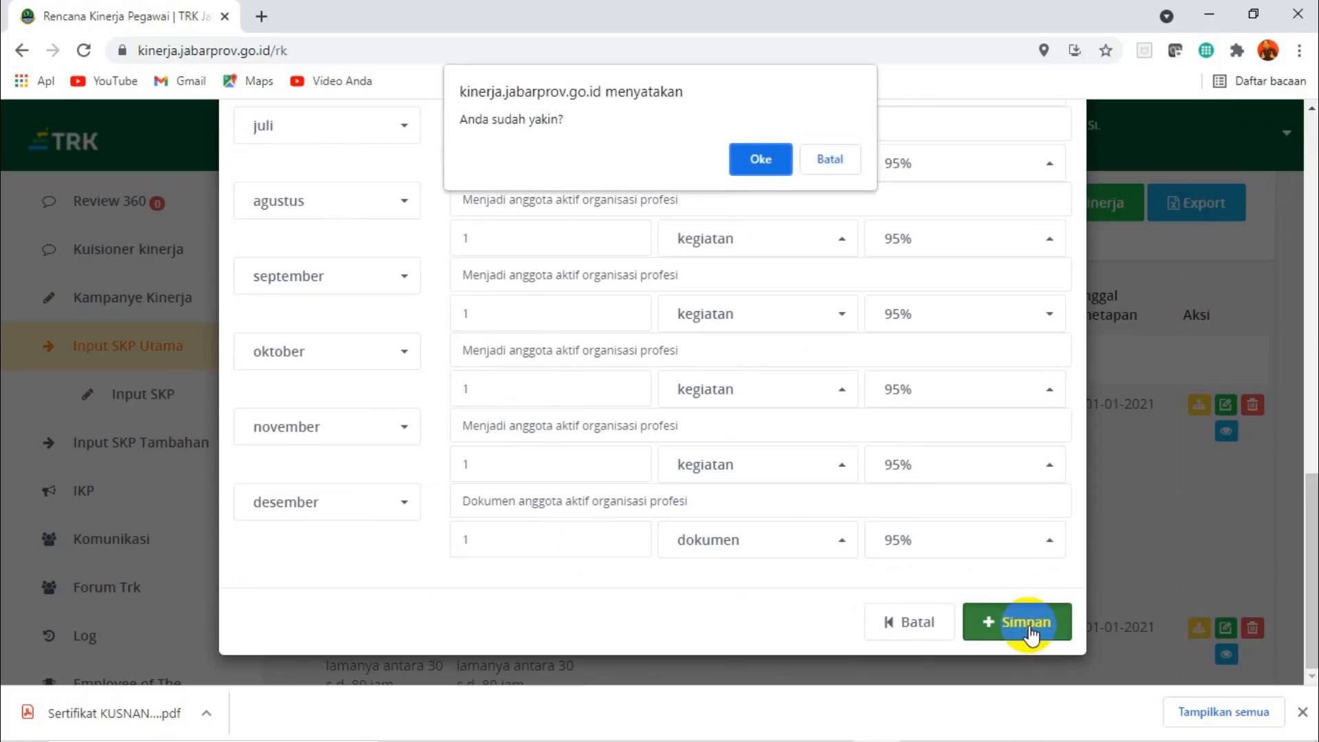
left_click(759, 159)
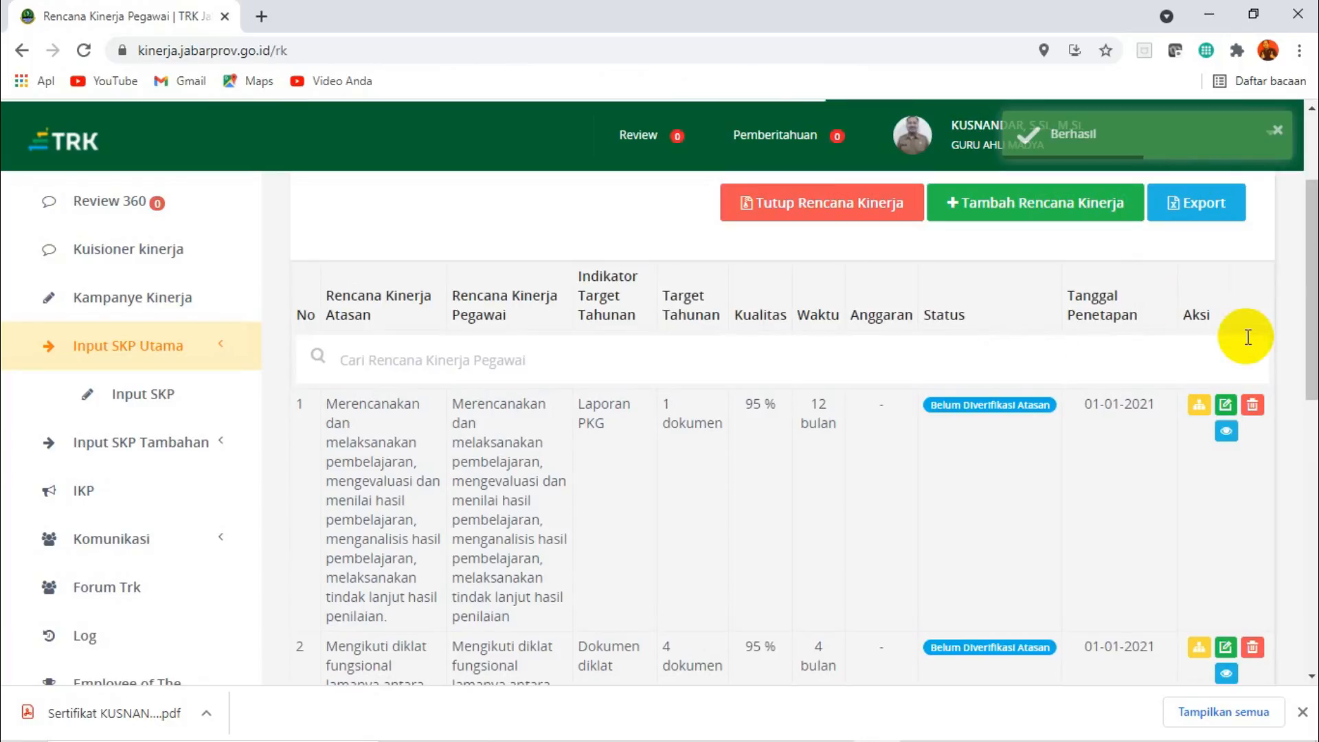
Review the saved performance plans in the Rencana Kinerja list.
scroll(1296, 226, "down", 8)
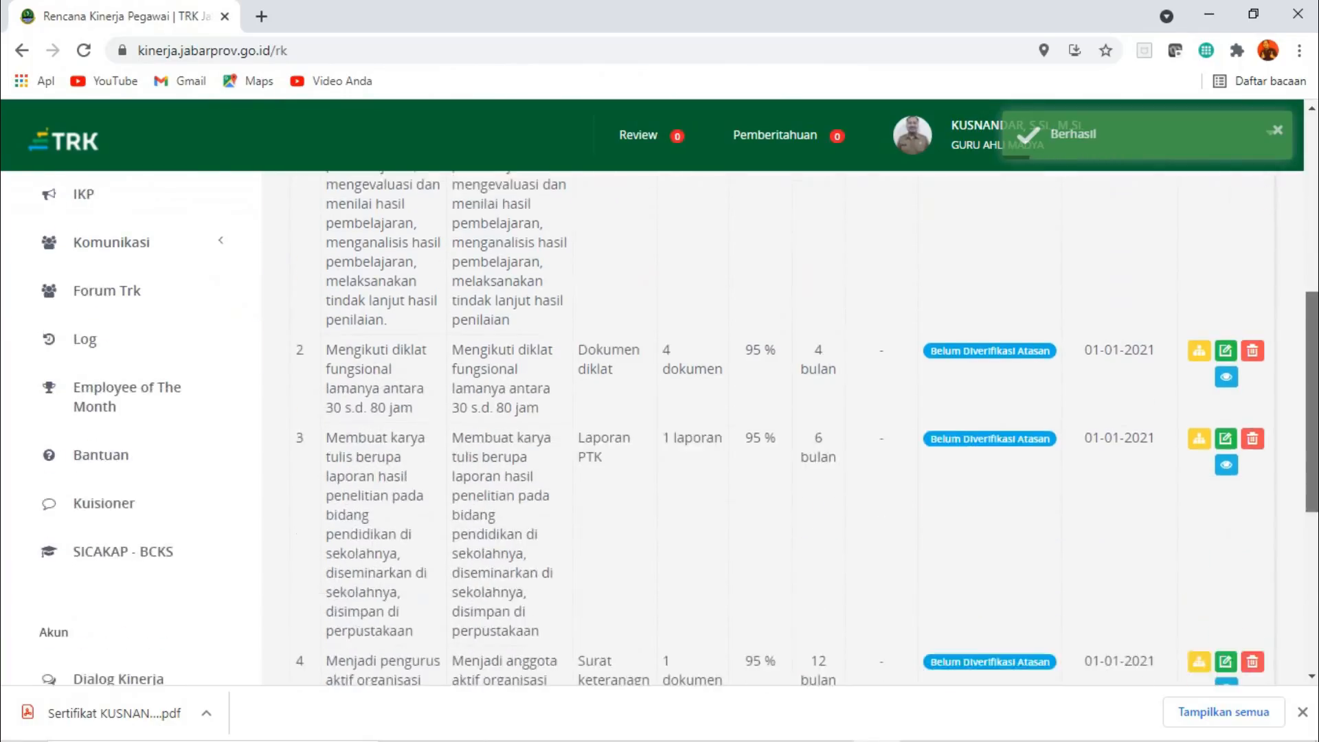
scroll(1313, 281, "up", 5)
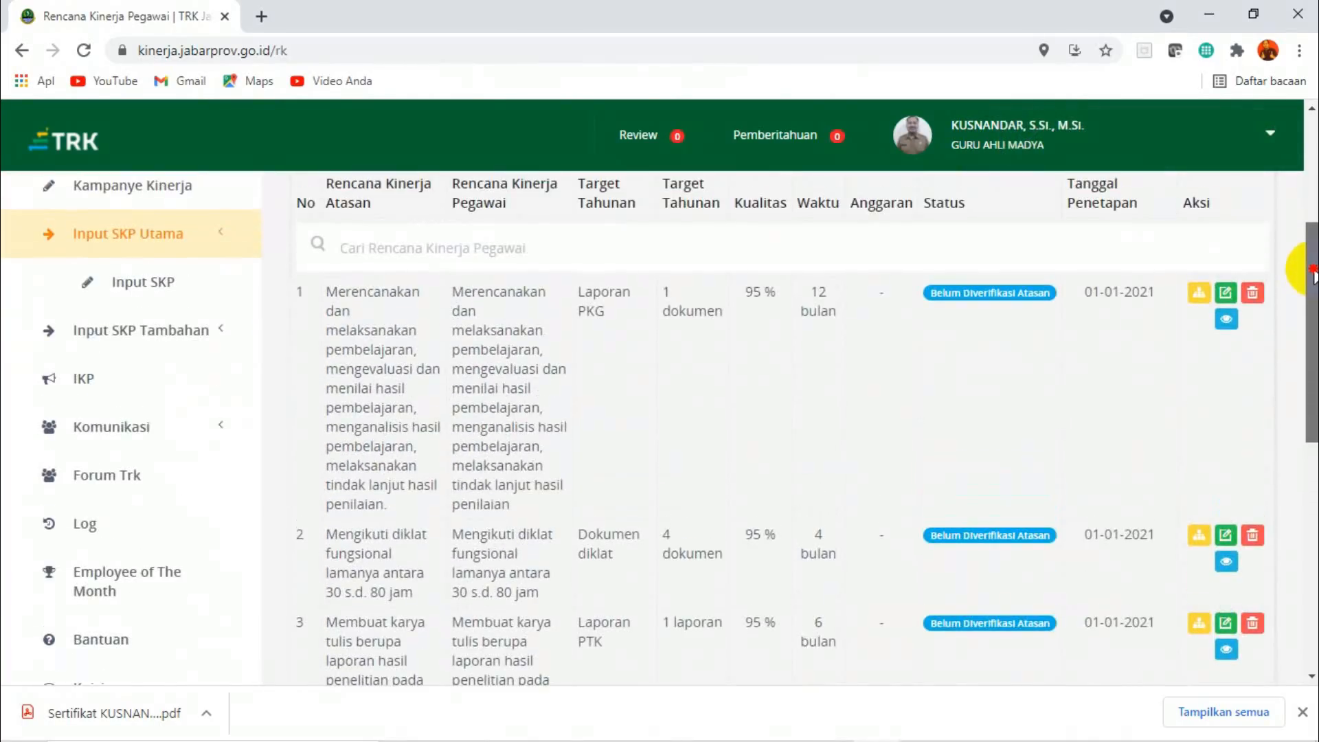
scroll(1314, 281, "down", 3)
scroll(1309, 272, "up", 4)
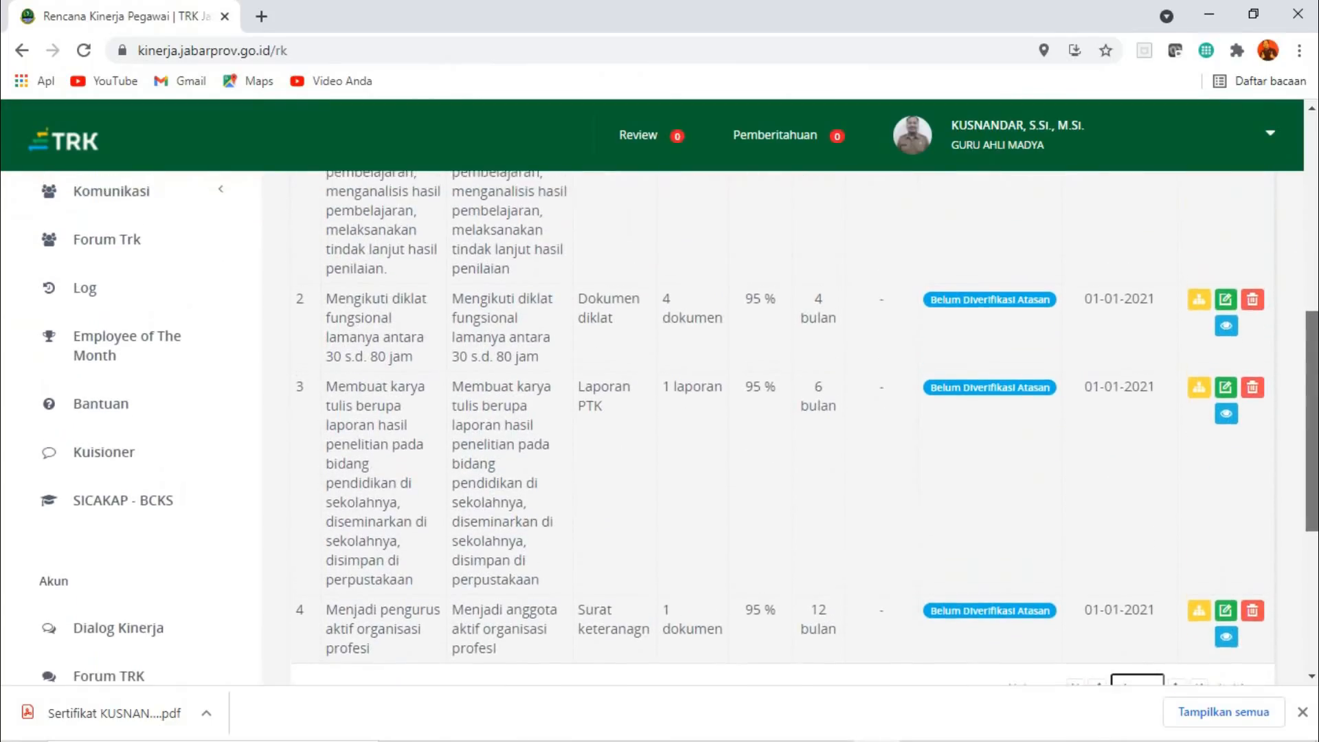
left_click_drag(1307, 263, 1307, 251)
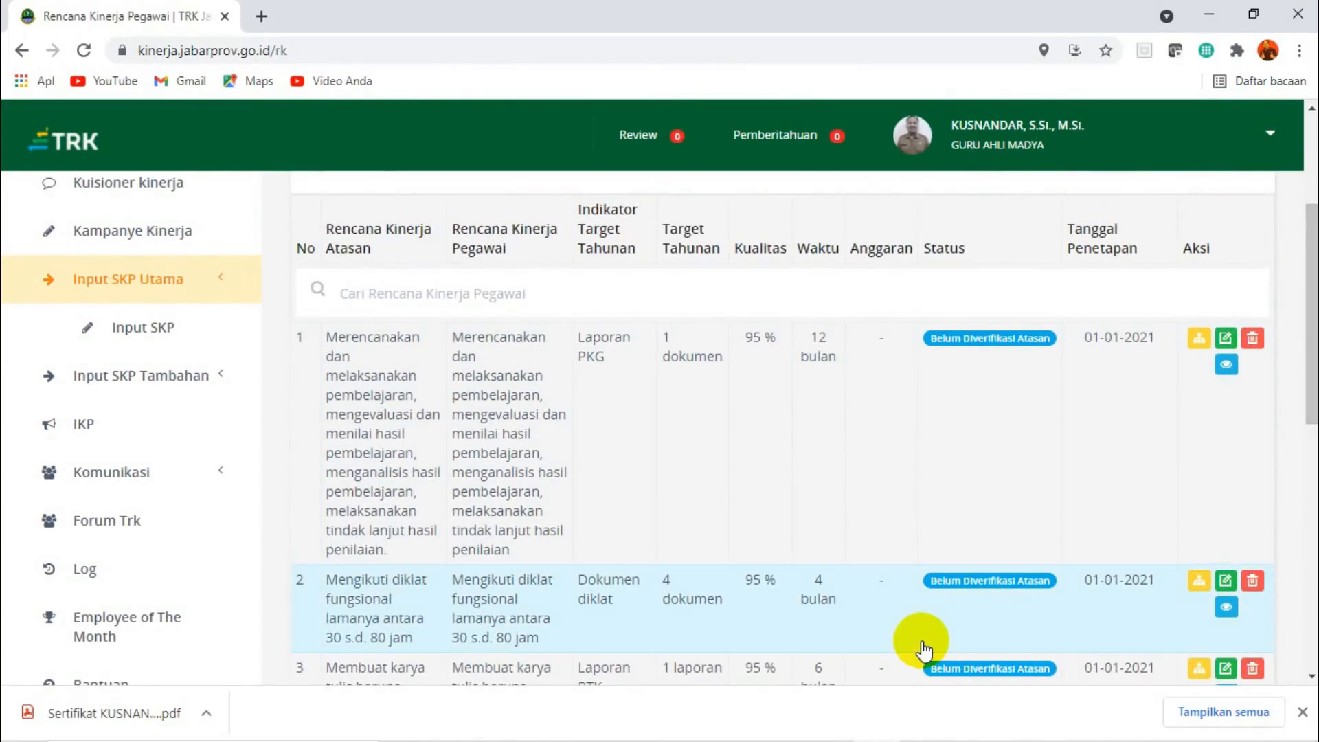
Switch to the Excel workbook SKP TRK guru 2021, look over the annual plan rows, and return to TRK in the browser.
mouse_move(920, 739)
left_click(971, 733)
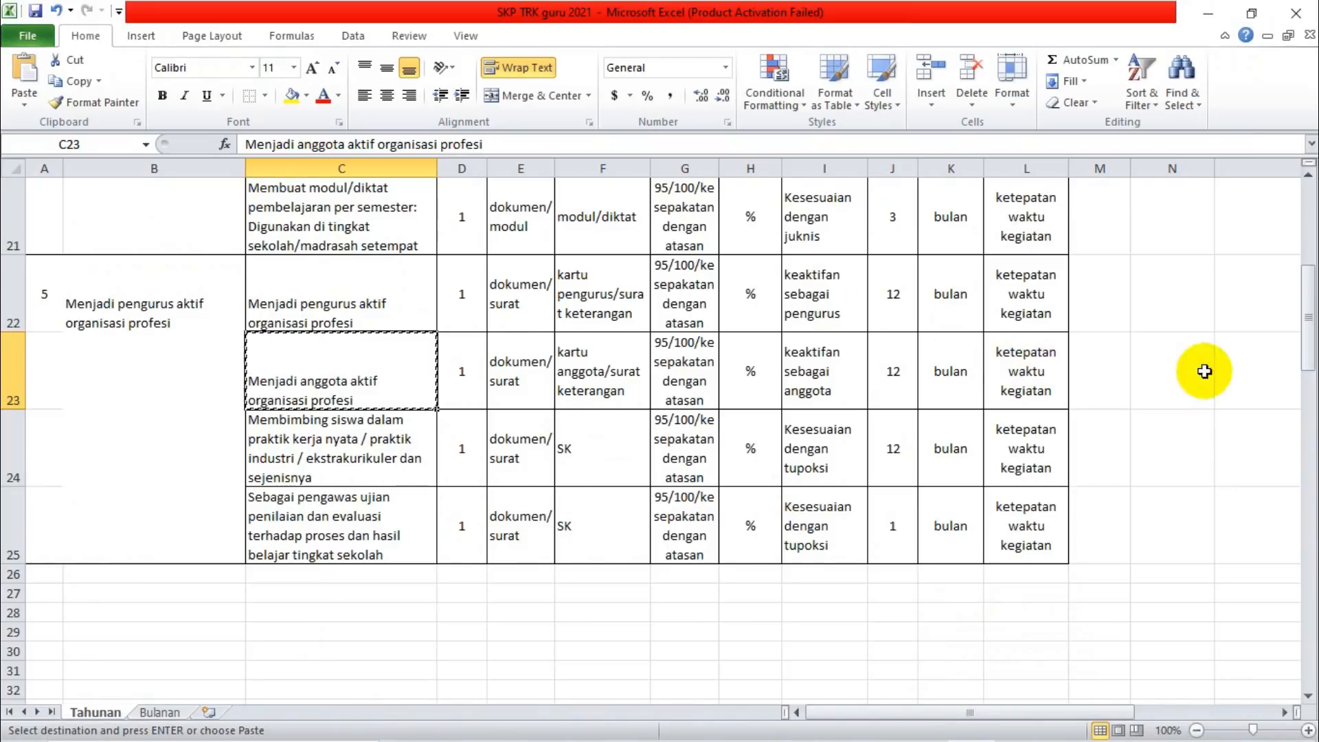
left_click_drag(1308, 343, 1307, 313)
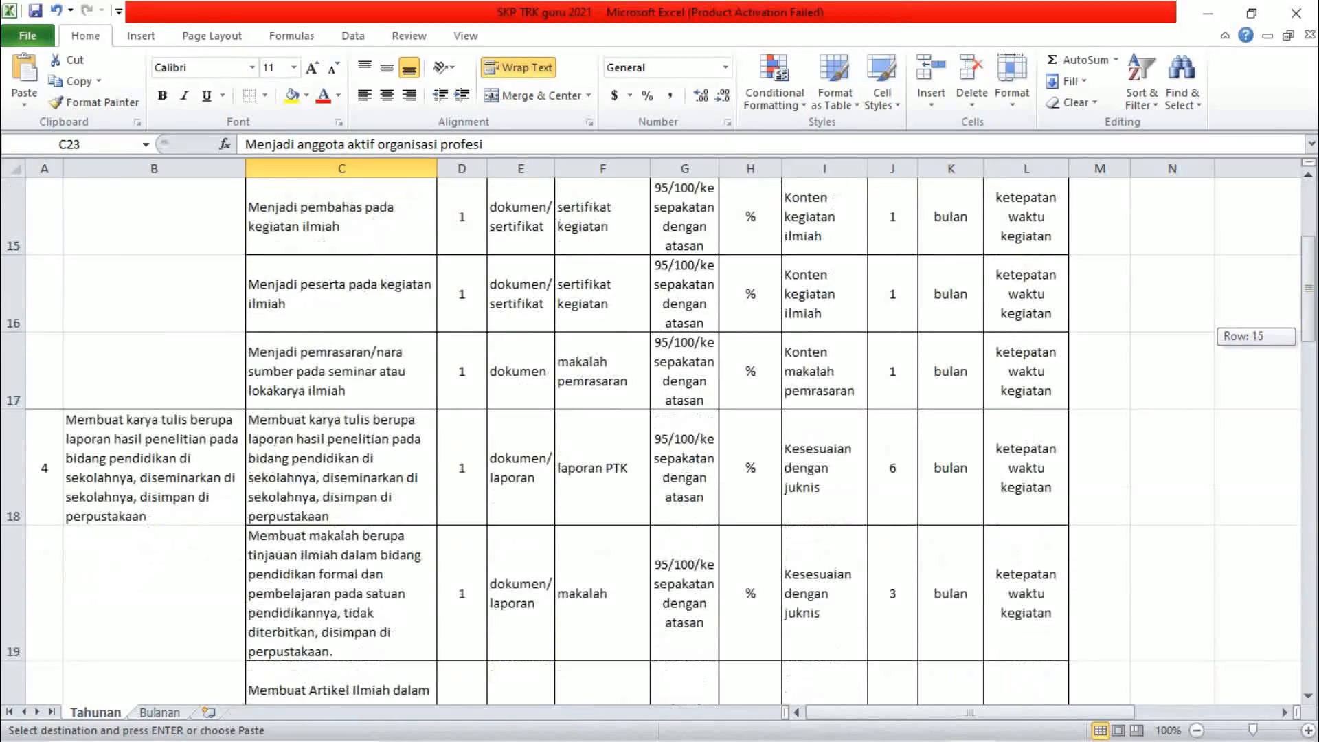
mouse_move(908, 739)
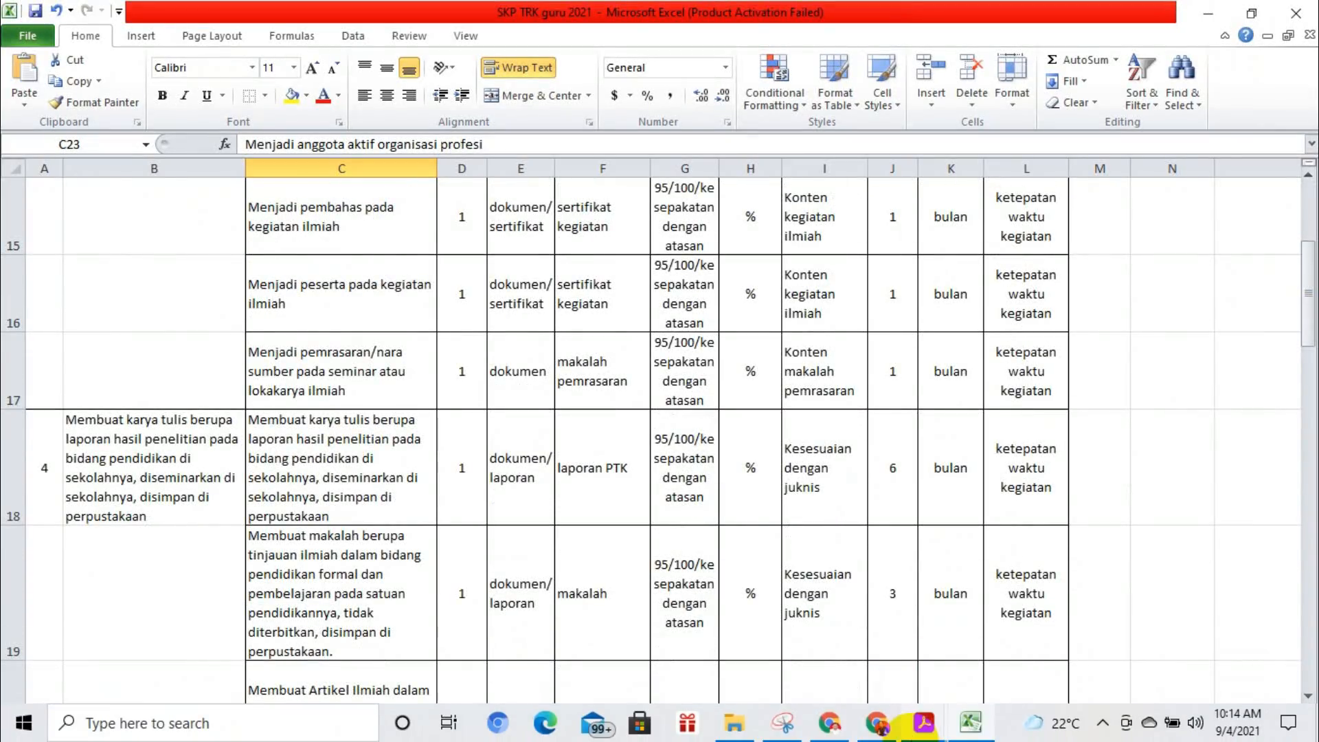
left_click(878, 725)
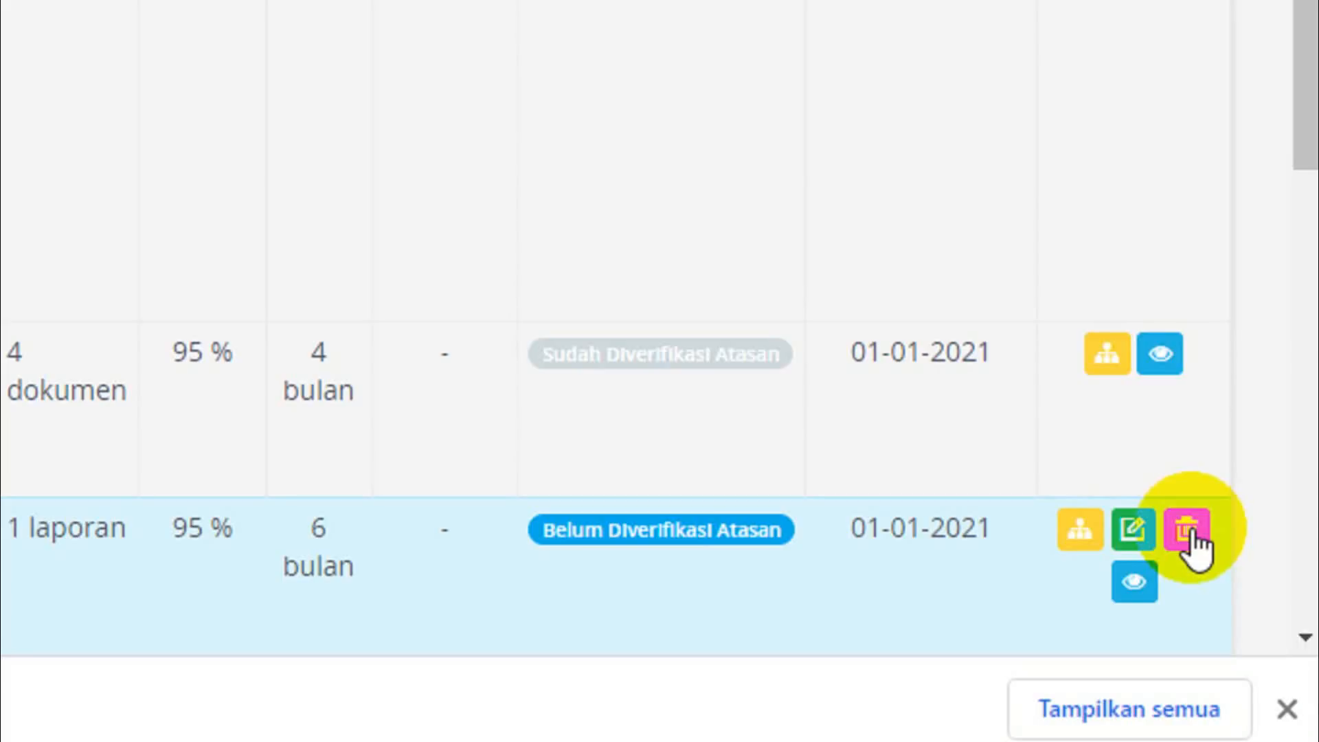
Examine the verification status and available actions of each plan in the Rencana Kinerja list.
scroll(1070, 88, "up", 4)
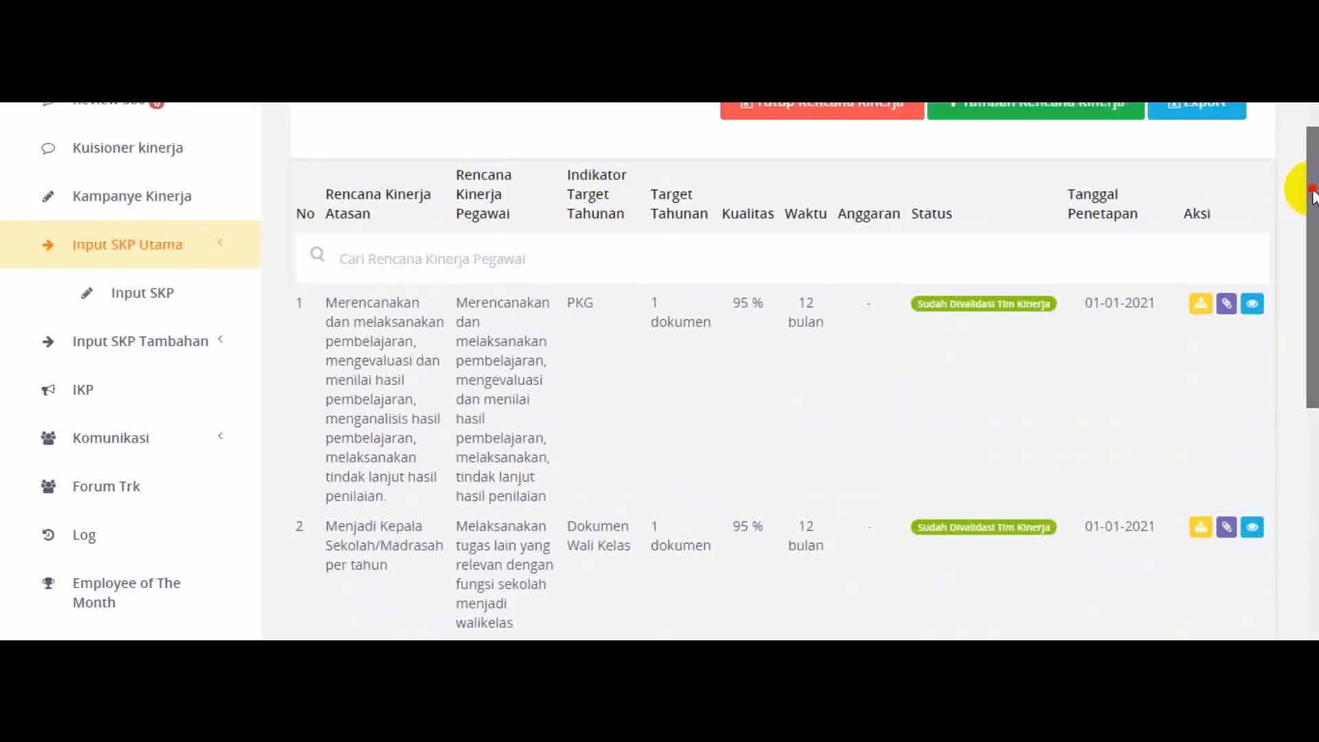
left_click_drag(1315, 195, 1316, 244)
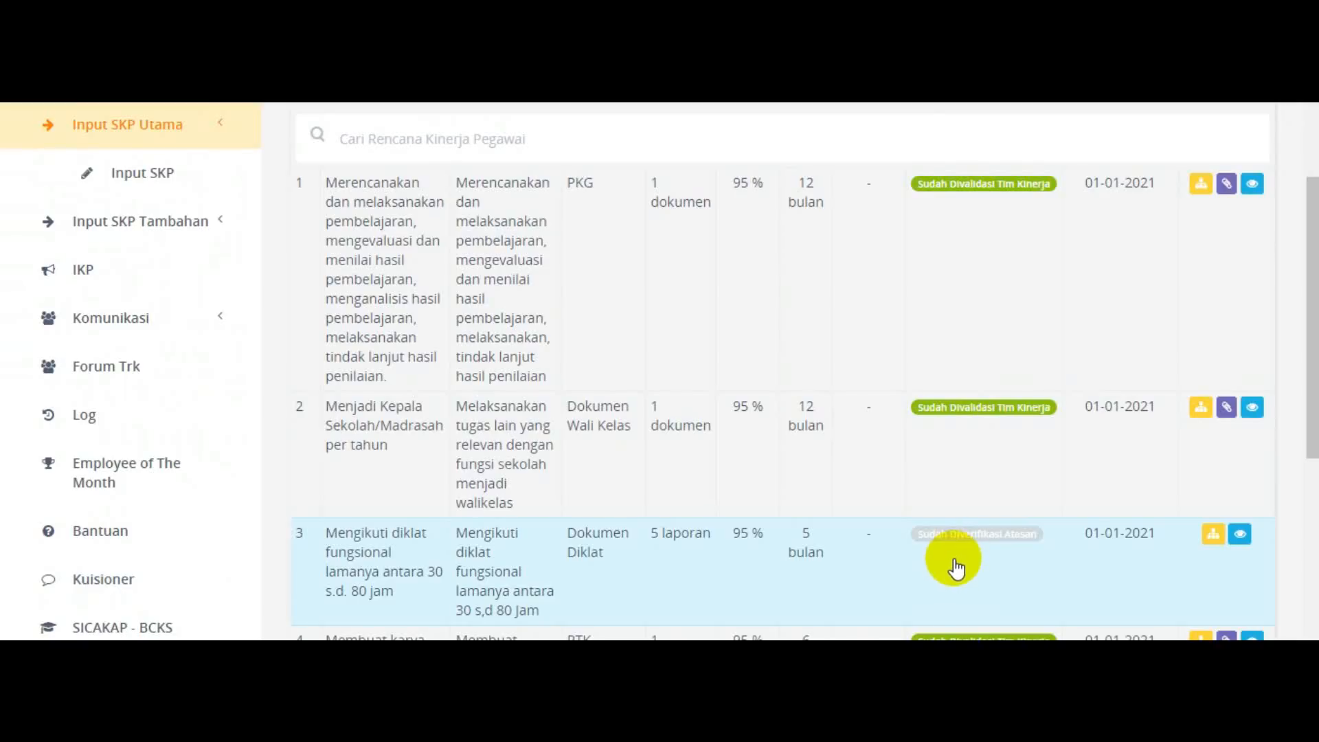
mouse_move(1316, 241)
left_mouse_down()
mouse_move(1316, 415)
mouse_move(1316, 244)
left_mouse_up()
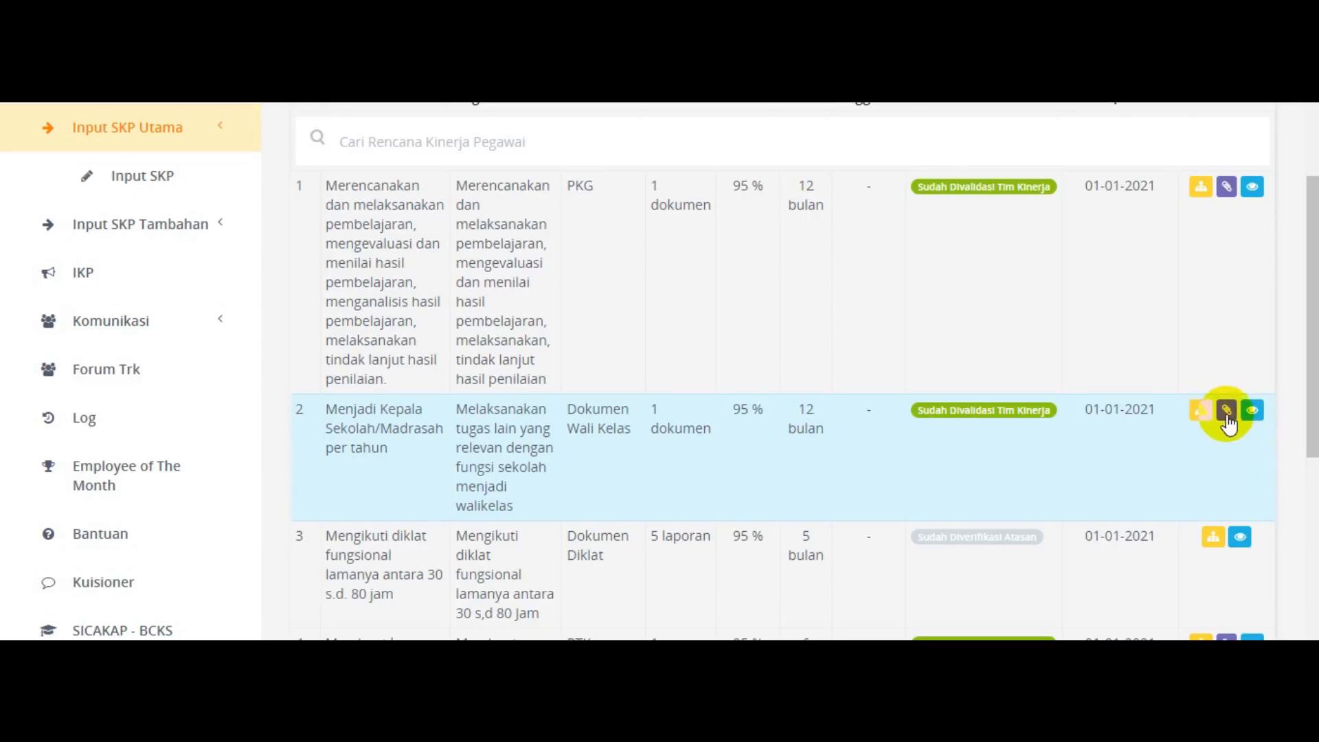
Open the angka kredit input for the first plan and fill Butir with the text copied from cell C6 in Excel.
left_click(1227, 188)
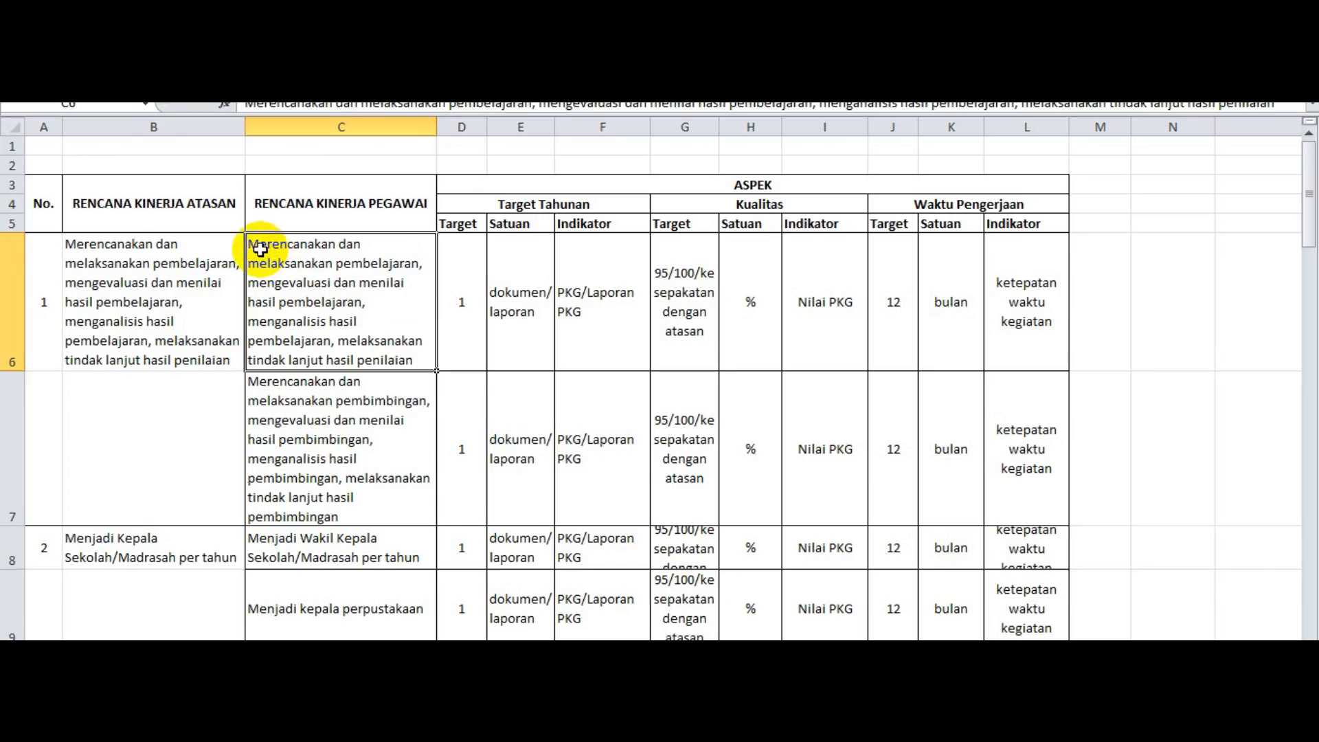
double_click(252, 244)
left_click_drag(249, 245, 393, 361)
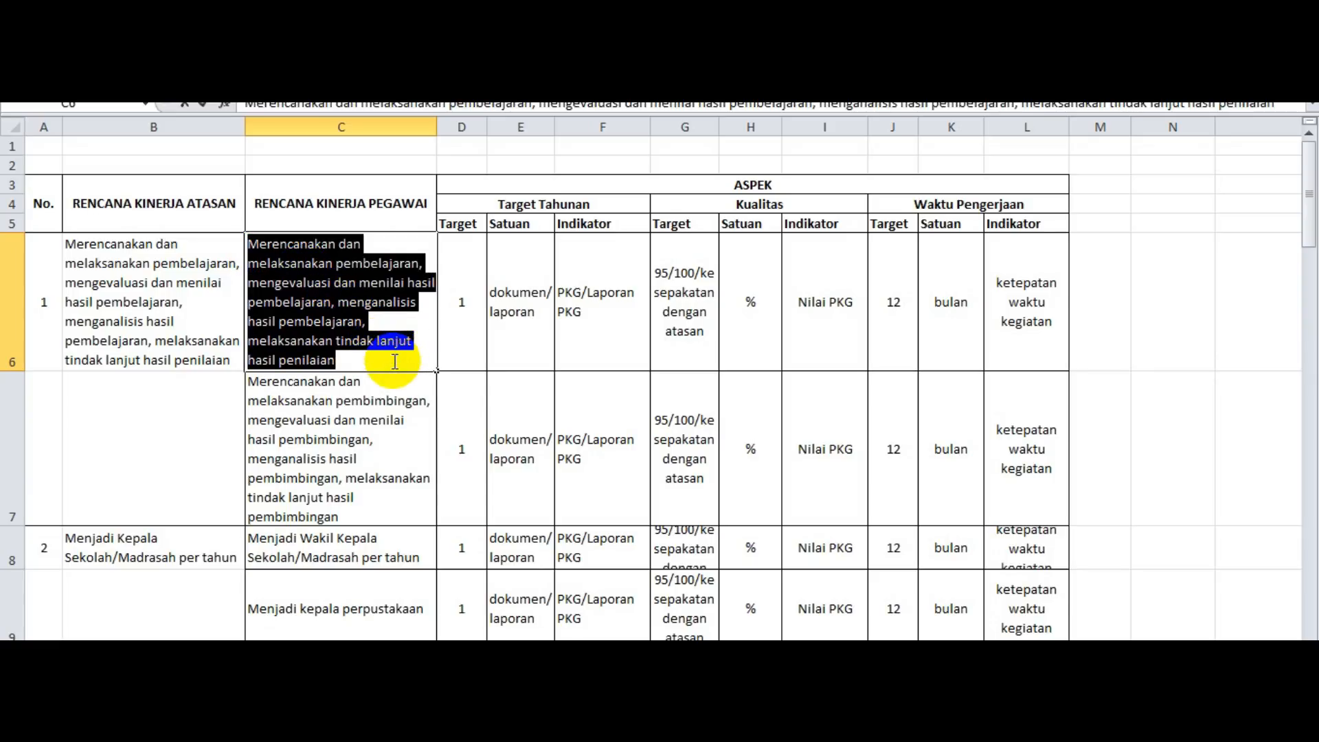
key("ctrl+c")
key("alt+Tab")
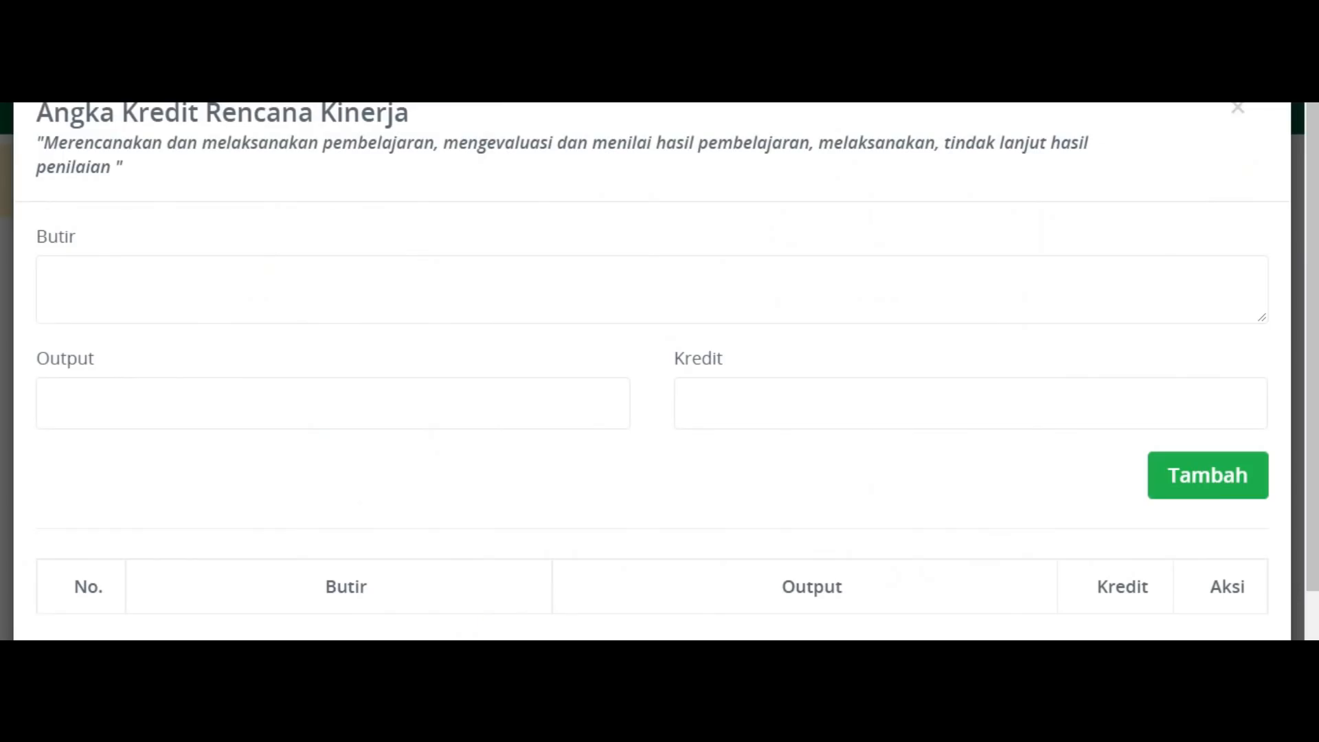
key("ctrl+v")
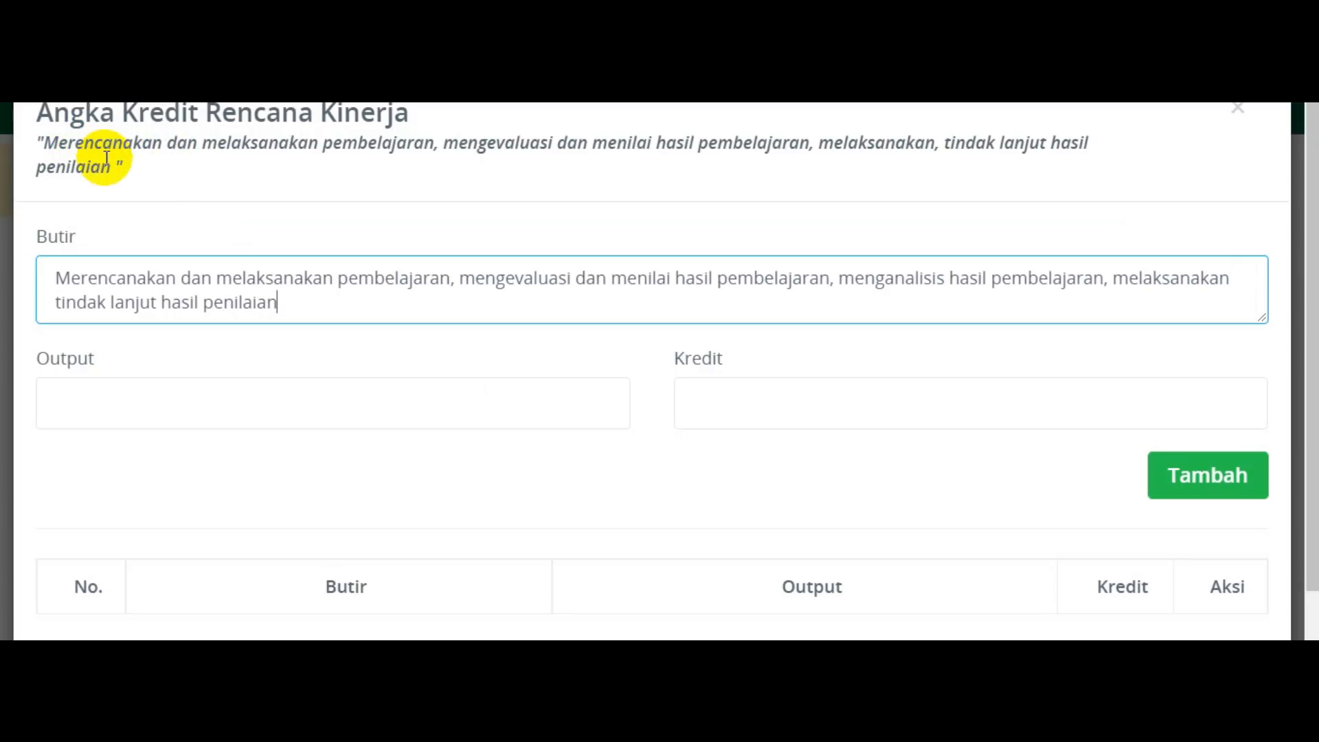
Enter "1 Dokumen PKG" as the Output of the credit item.
left_click(230, 392)
type("1 Dokumen PKG")
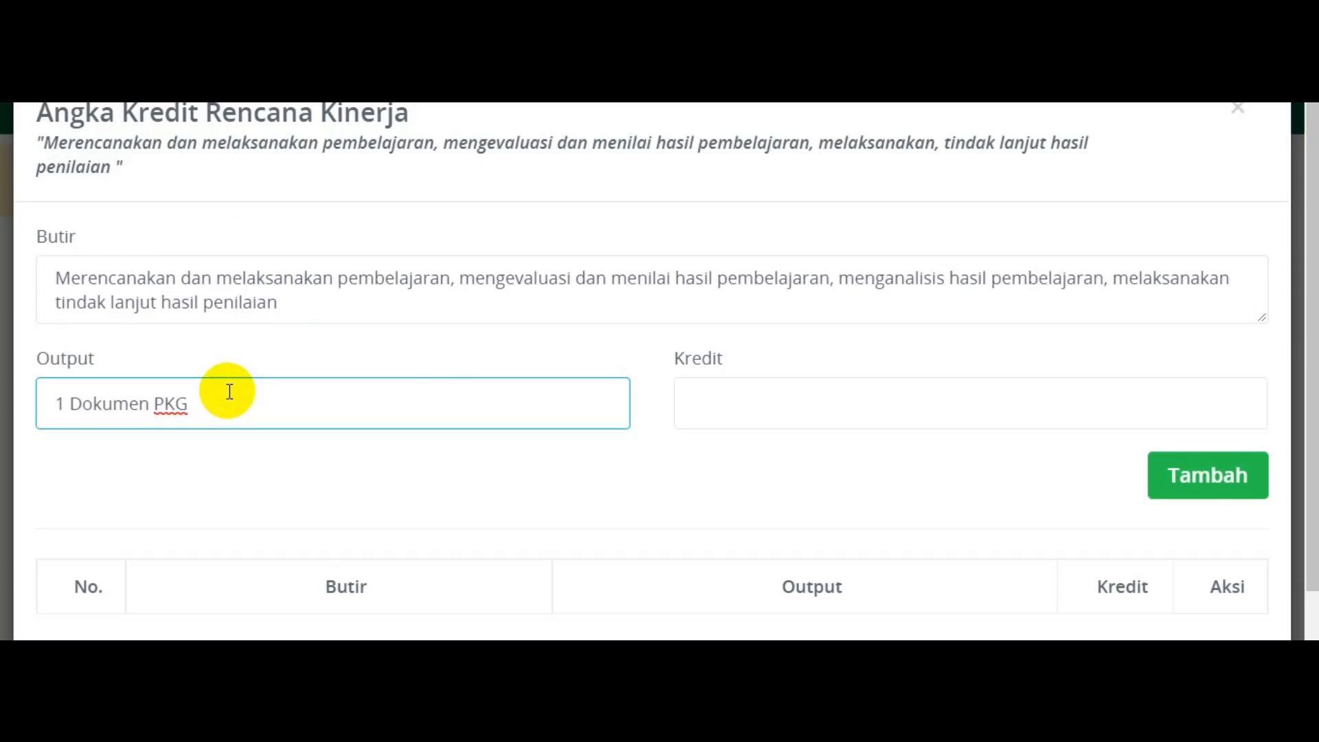
Switch to the Word document with the annual credit tables and look up the Baik value for golongan III D.
left_click(755, 411)
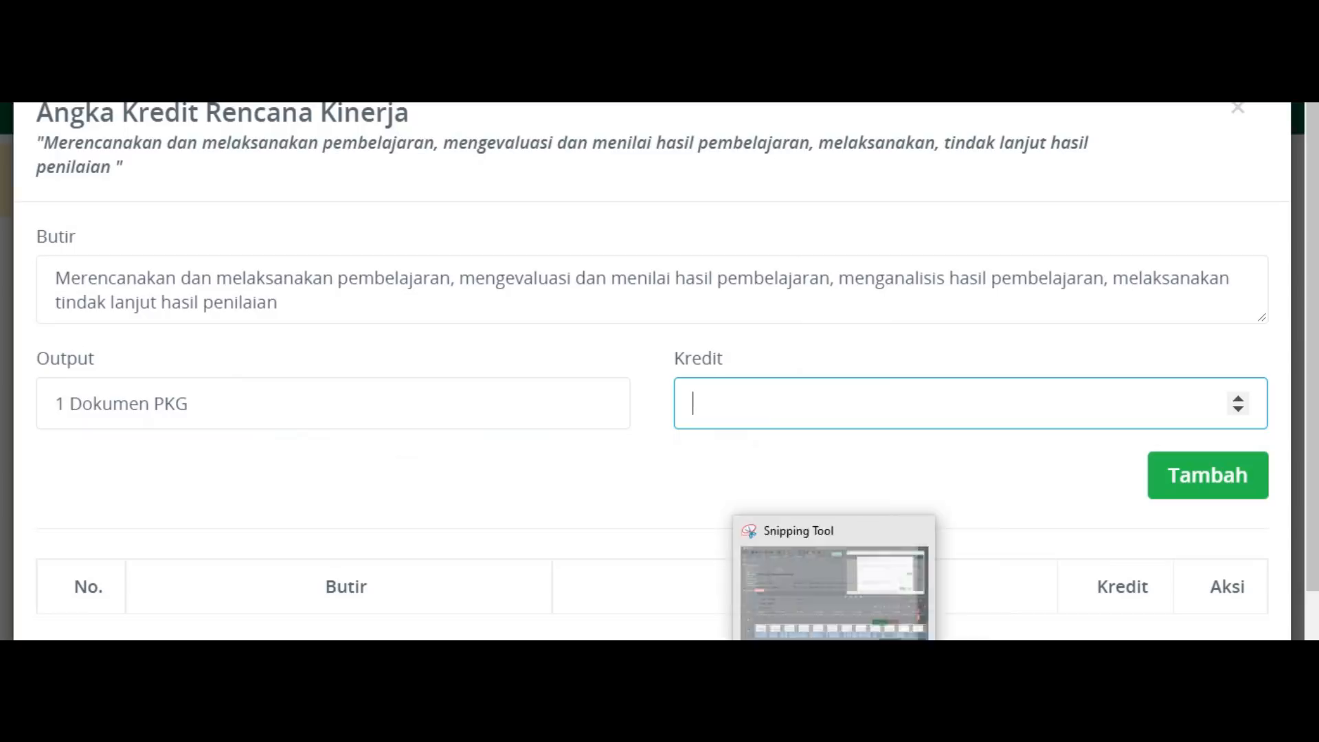
left_click(980, 723)
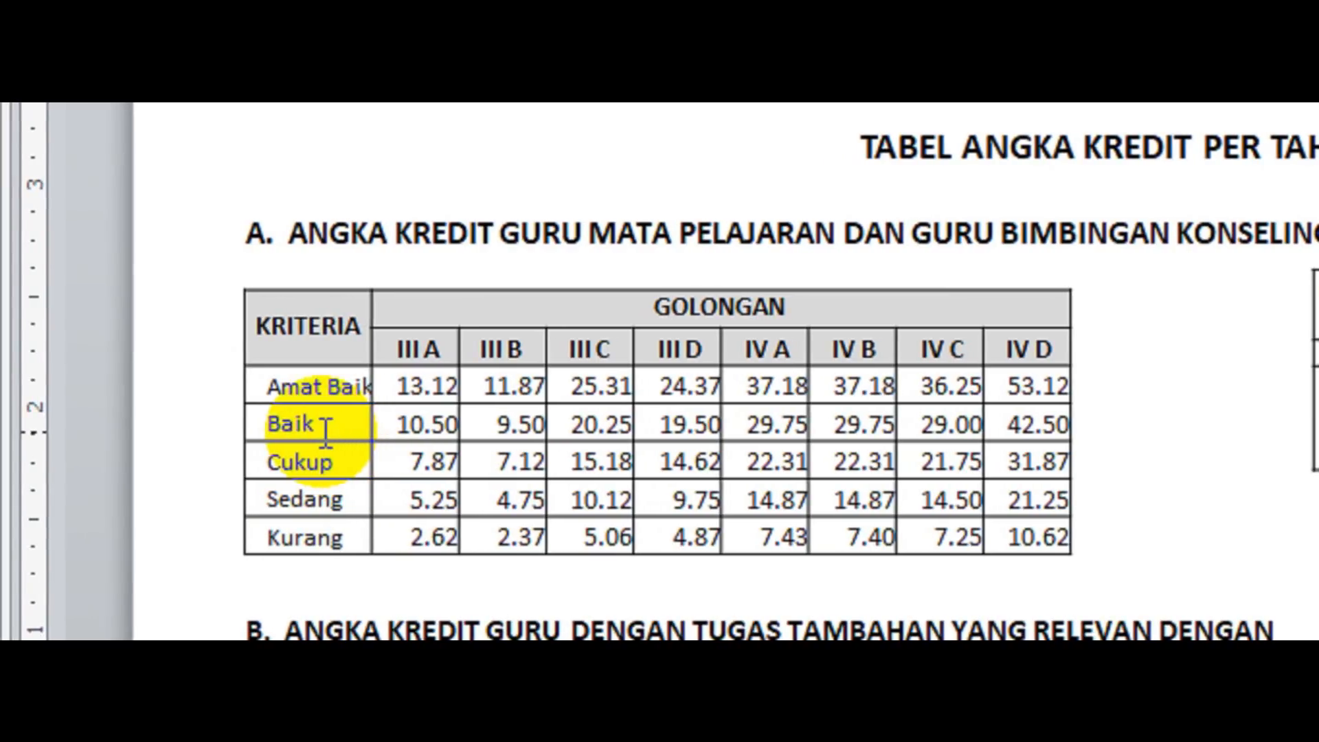
left_click(652, 428)
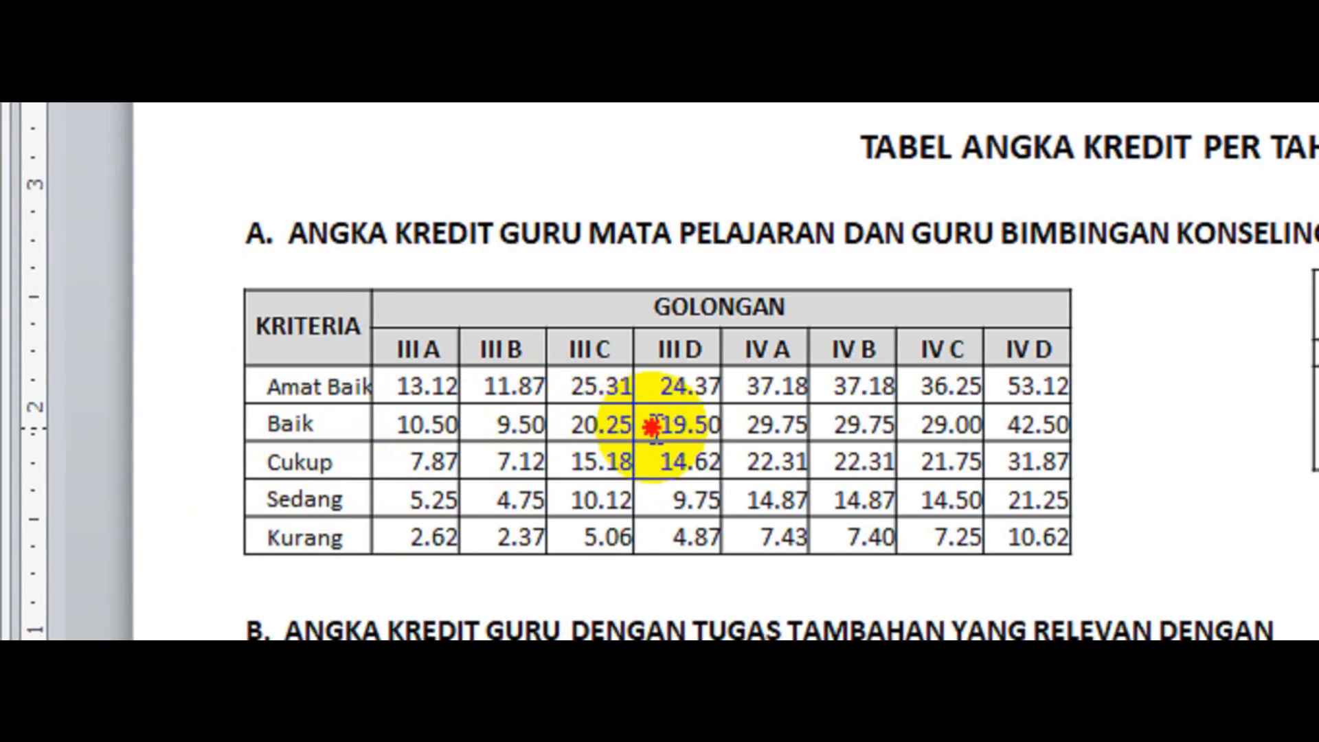
left_click(716, 423)
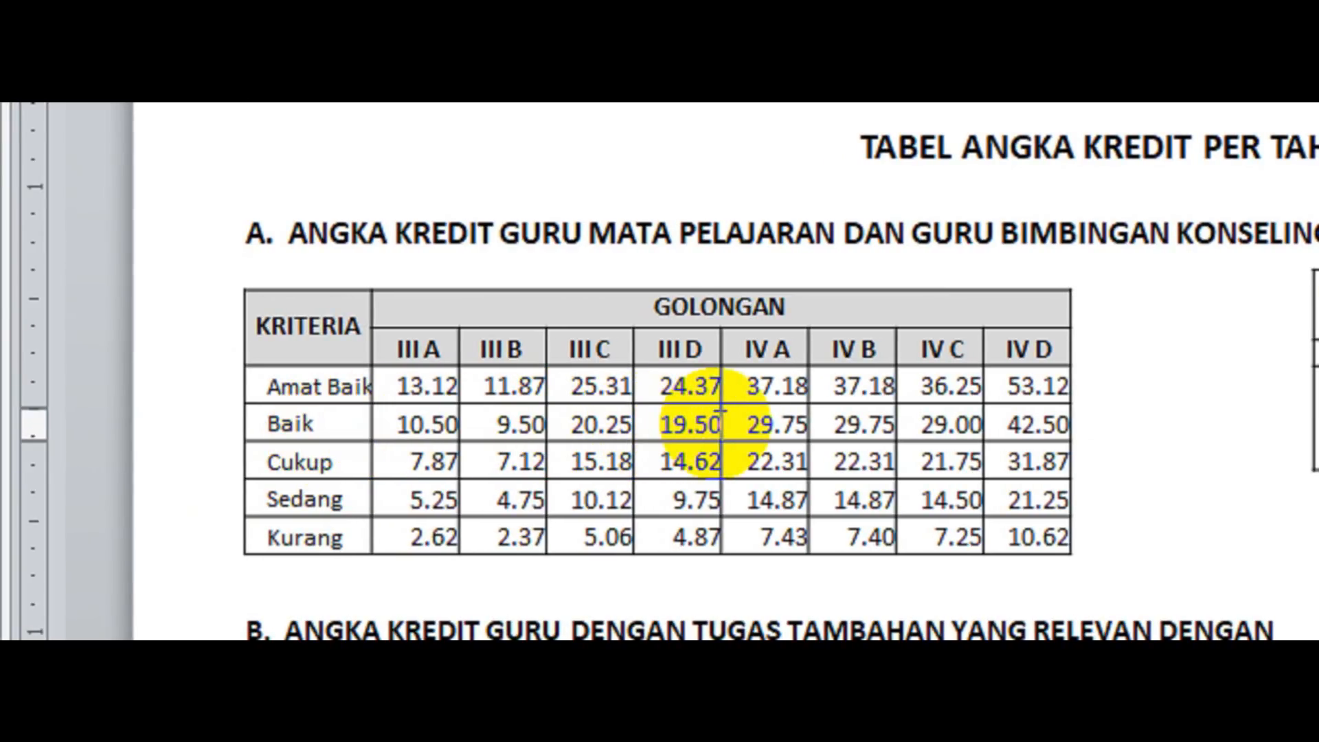
double_click(720, 412)
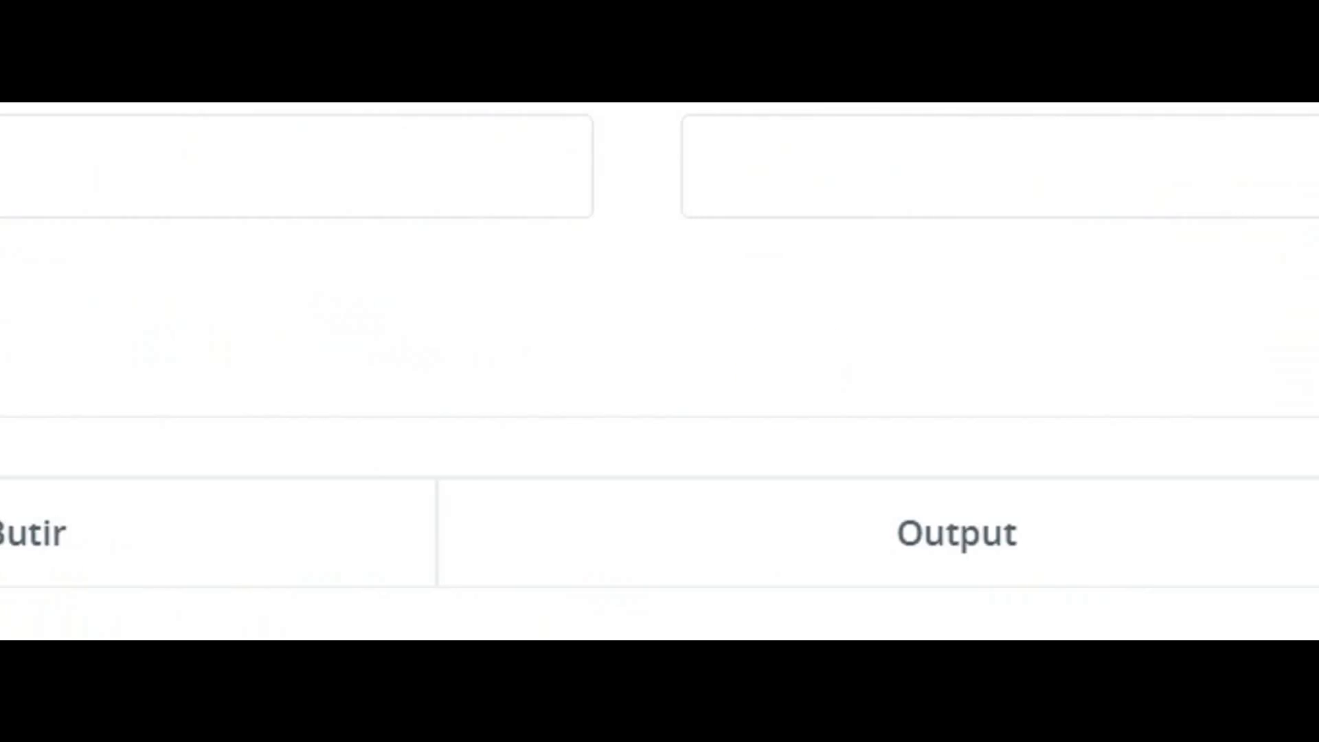
Enter 19.5 as the Kredit of the first plan's credit item in TRK.
left_click(707, 200)
type("19.5")
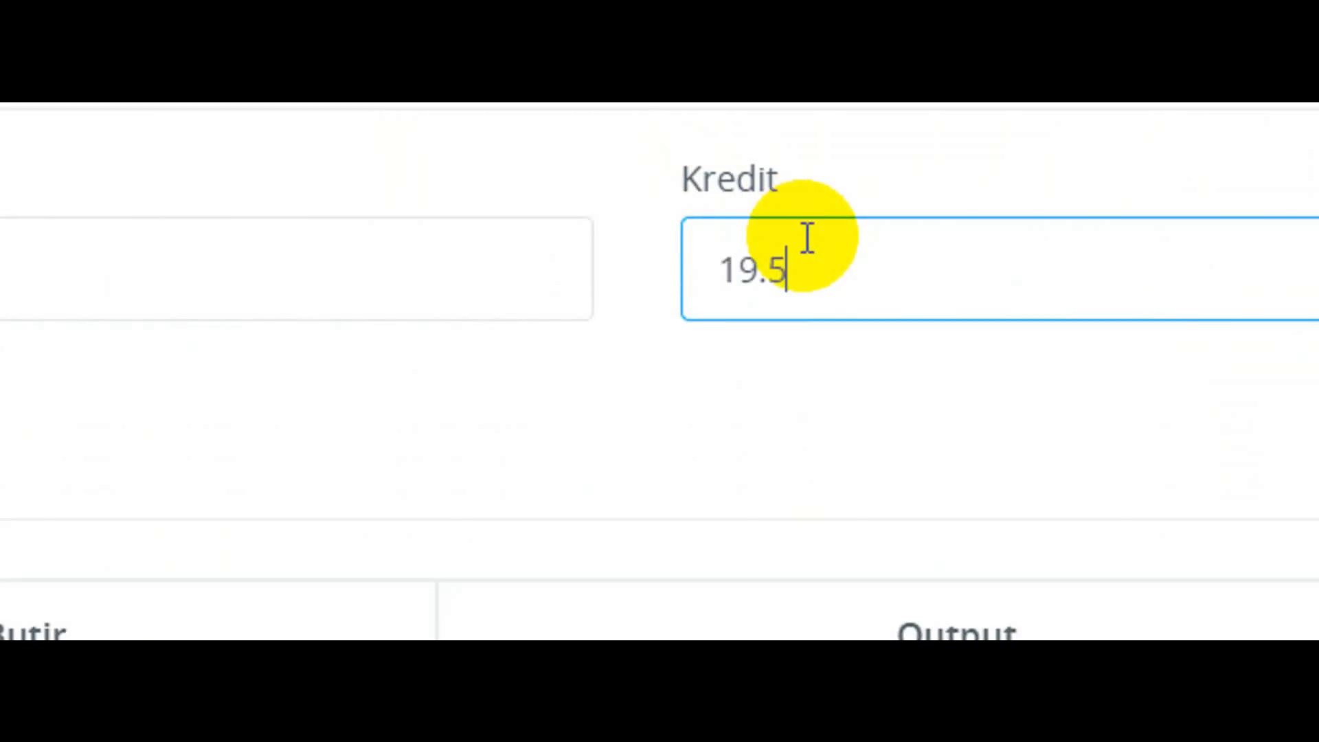
Add the completed credit item to the first plan and save its angka kredit.
left_click(1060, 412)
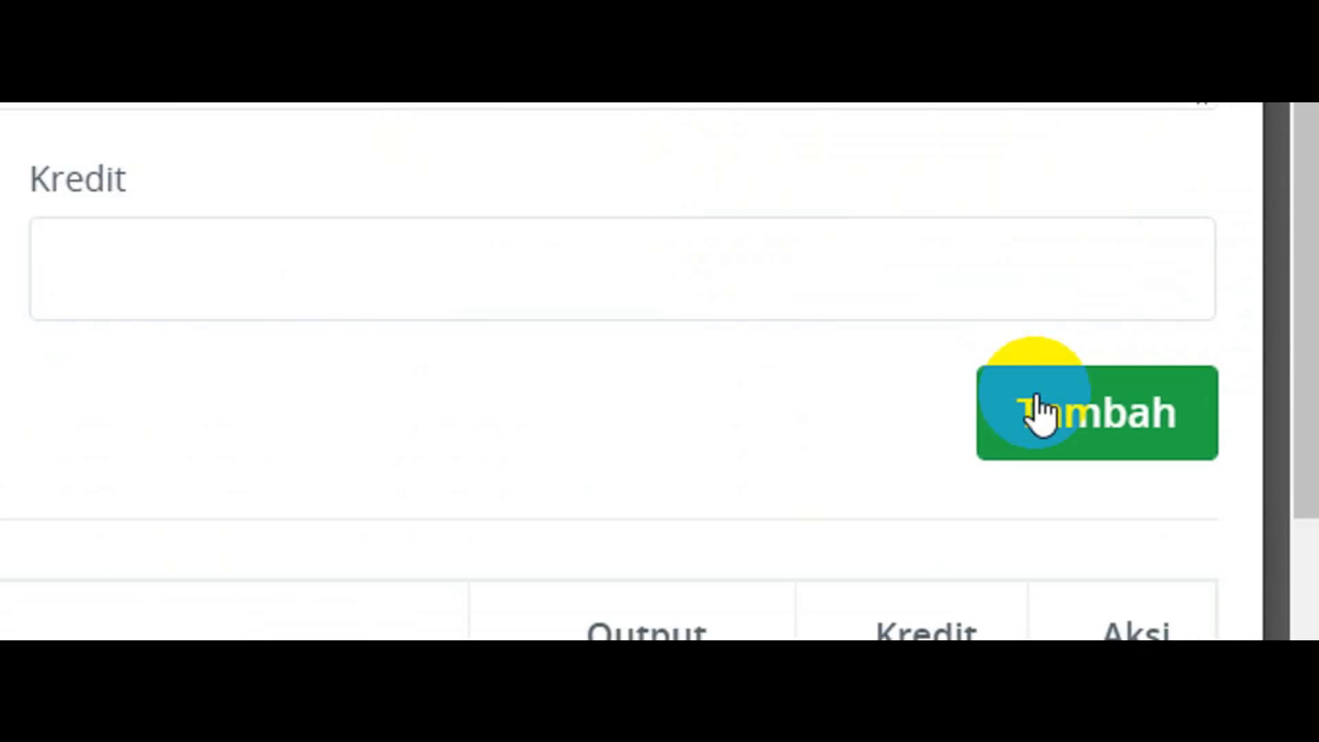
left_click_drag(1302, 289, 1307, 540)
left_click(742, 574)
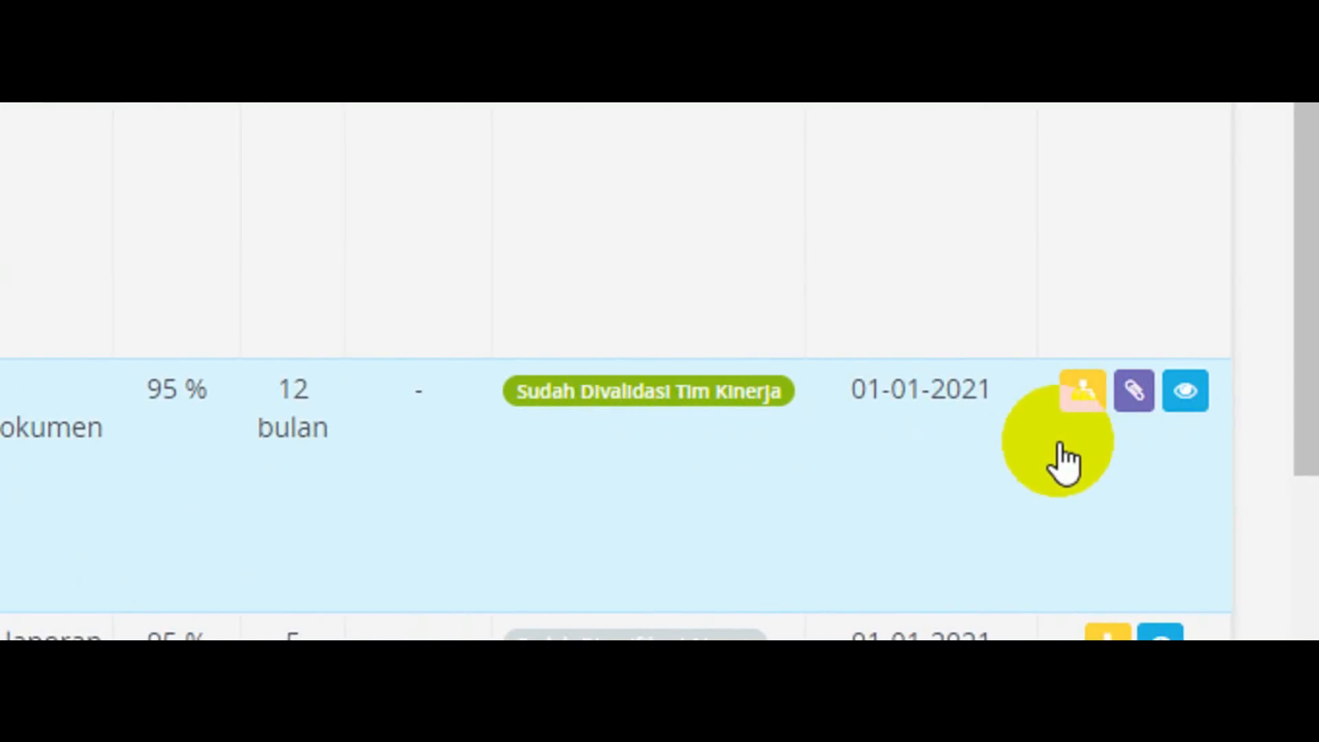
Open the angka kredit input for the walikelas plan and copy the plan's title into Butir.
left_click(1135, 395)
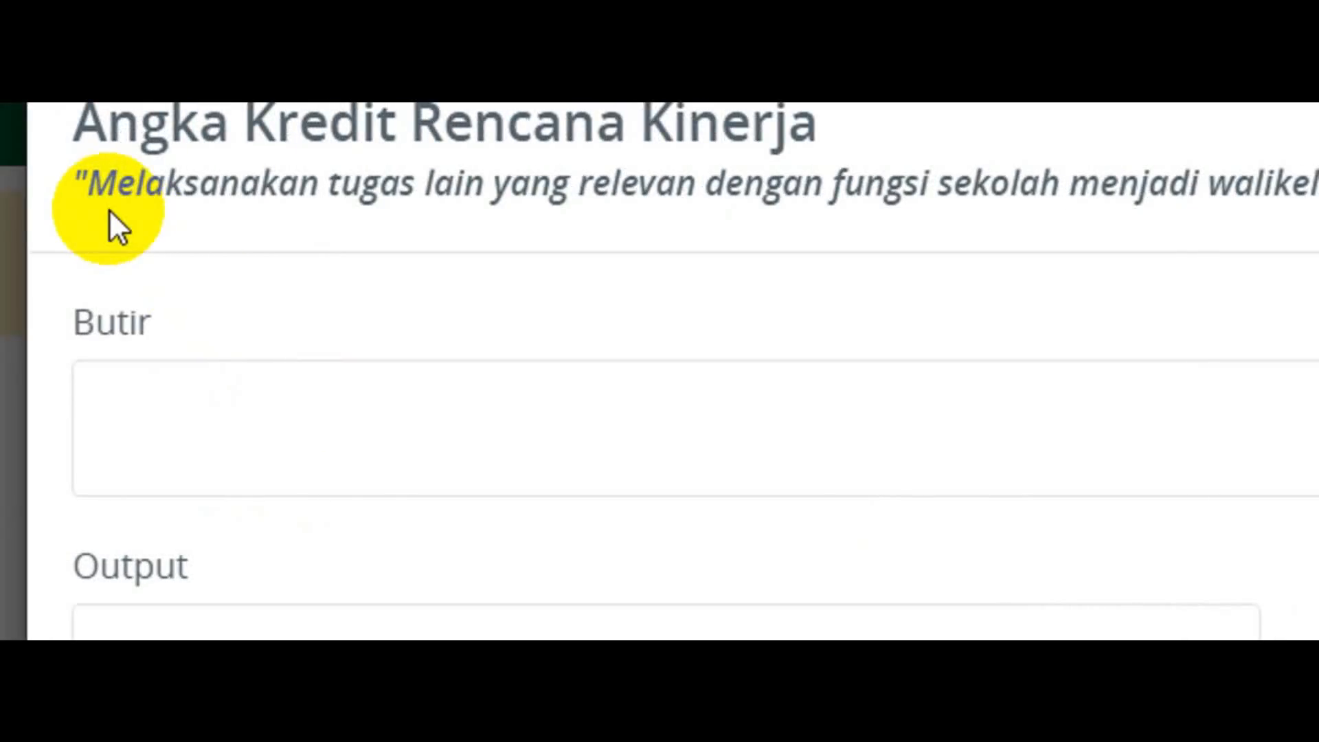
left_click_drag(91, 183, 997, 182)
left_click(272, 436)
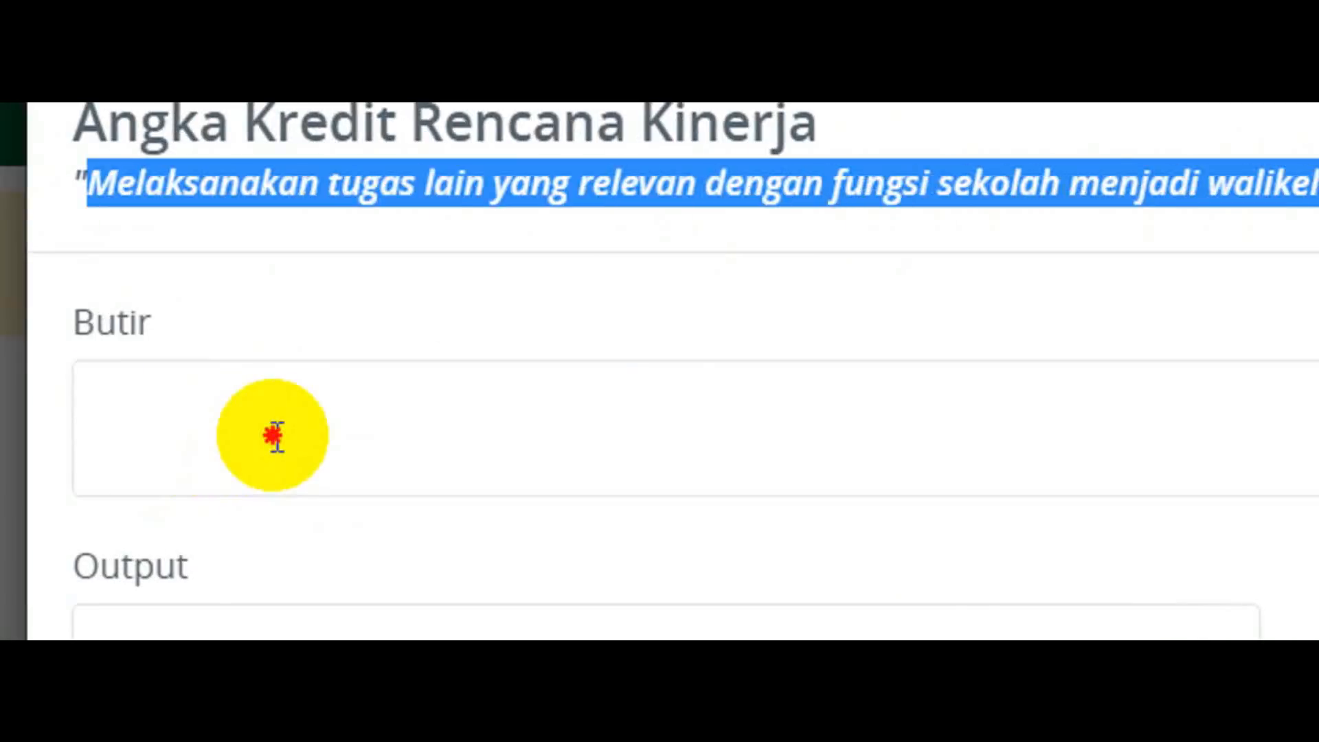
key("ctrl+v")
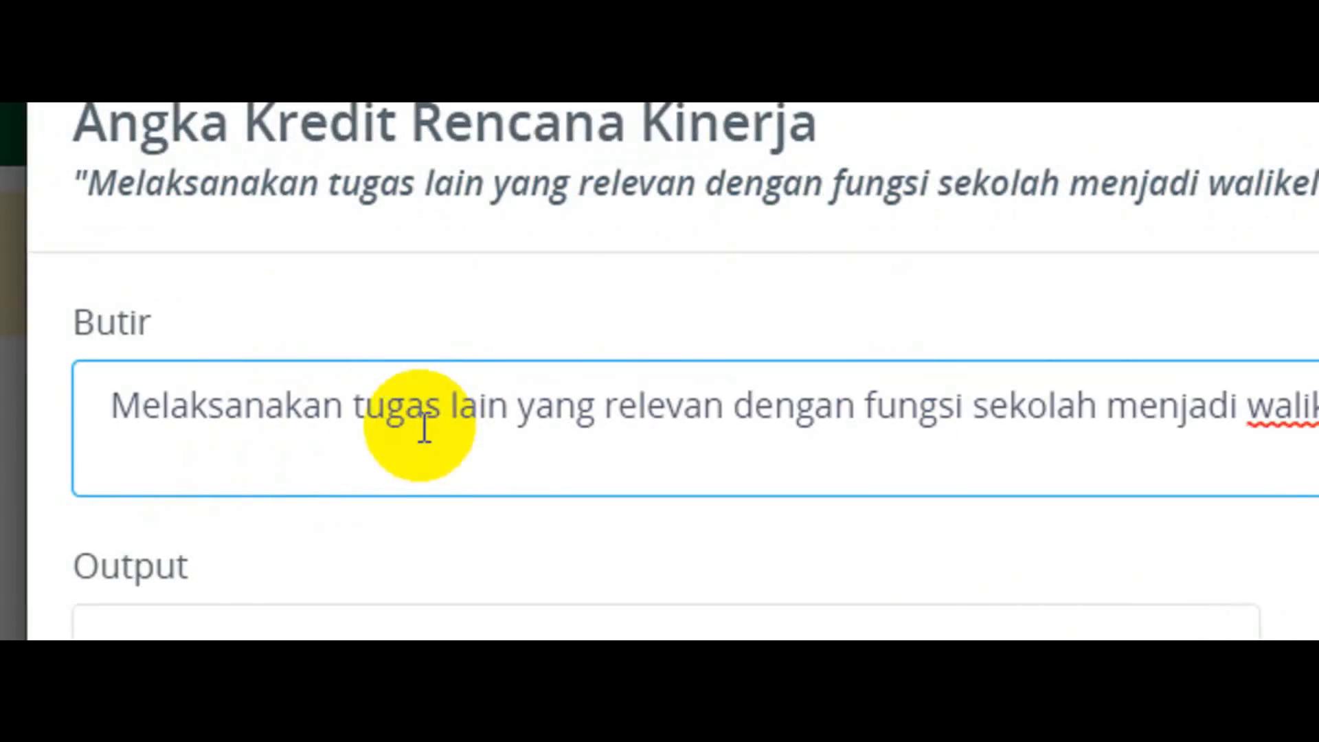
Enter "1 dokumen wali kelas" as the Output of the walikelas credit item.
scroll(398, 506, "down", 2)
left_click(322, 475)
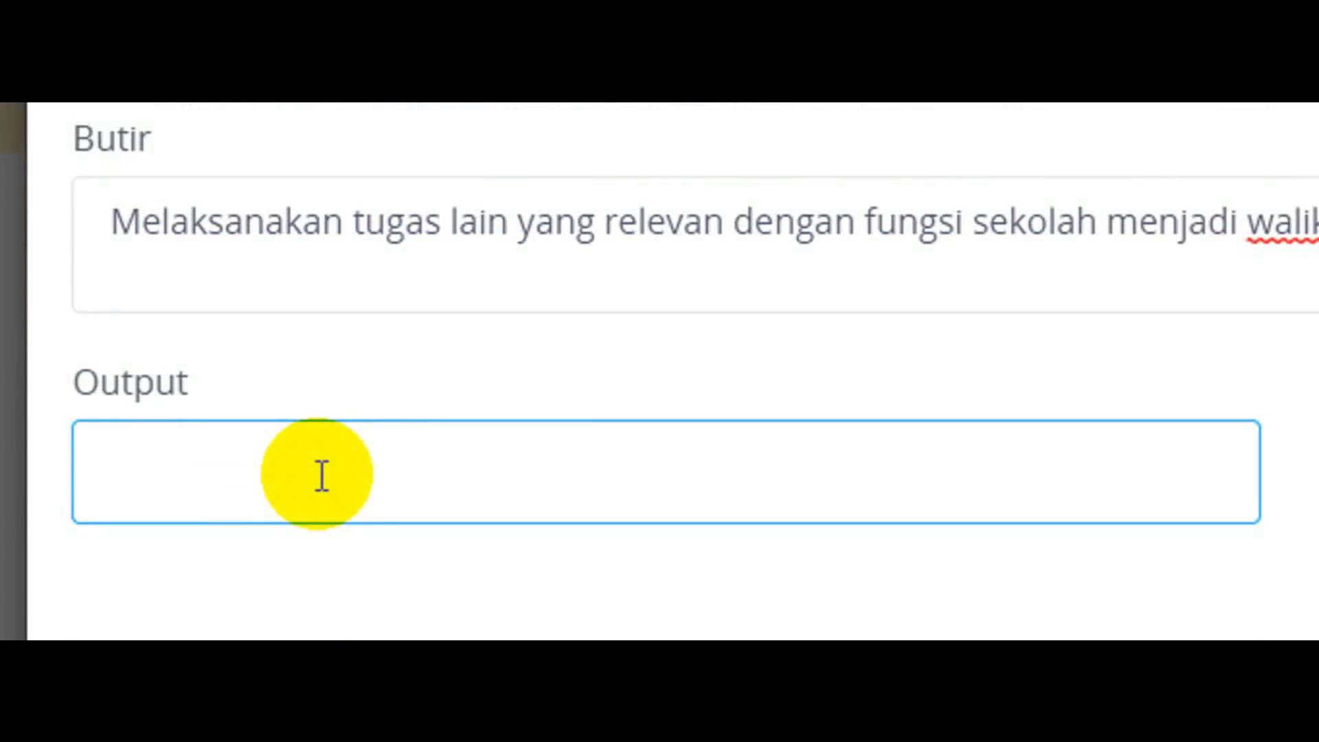
type("1 dok")
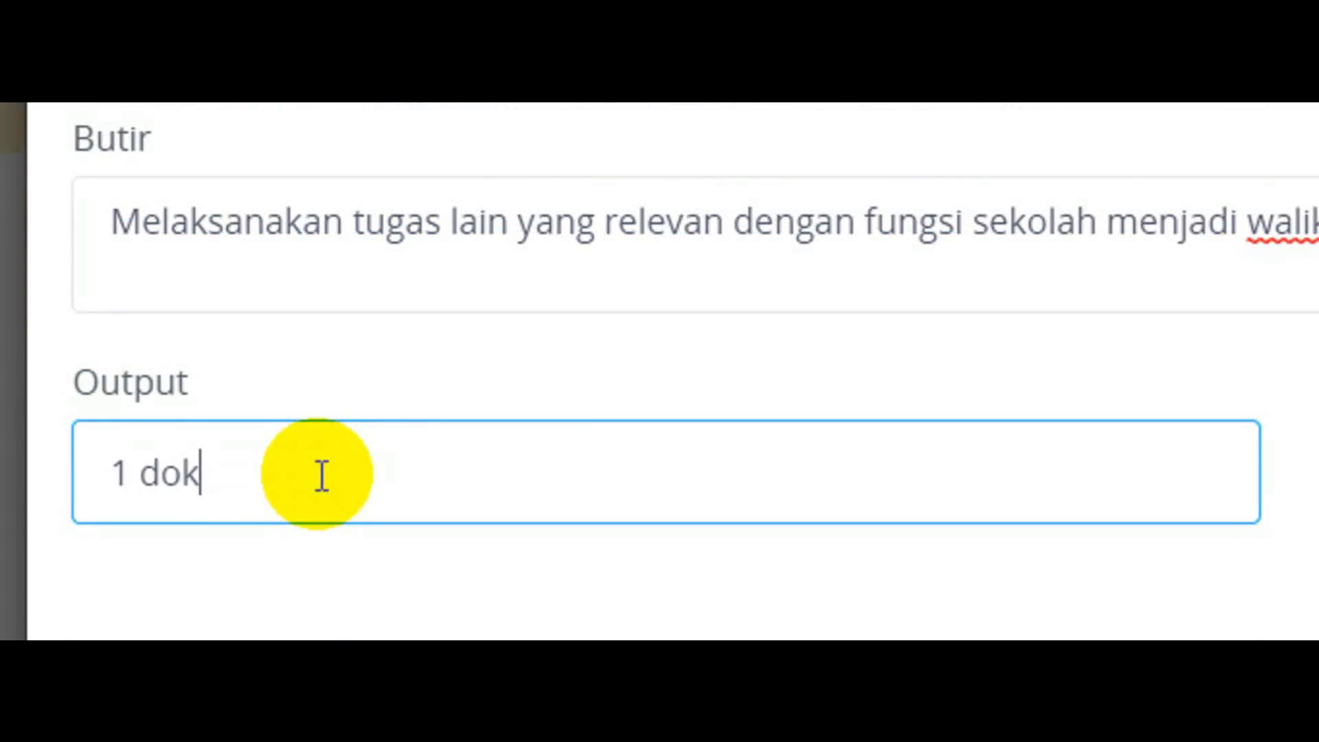
type("umen wali ")
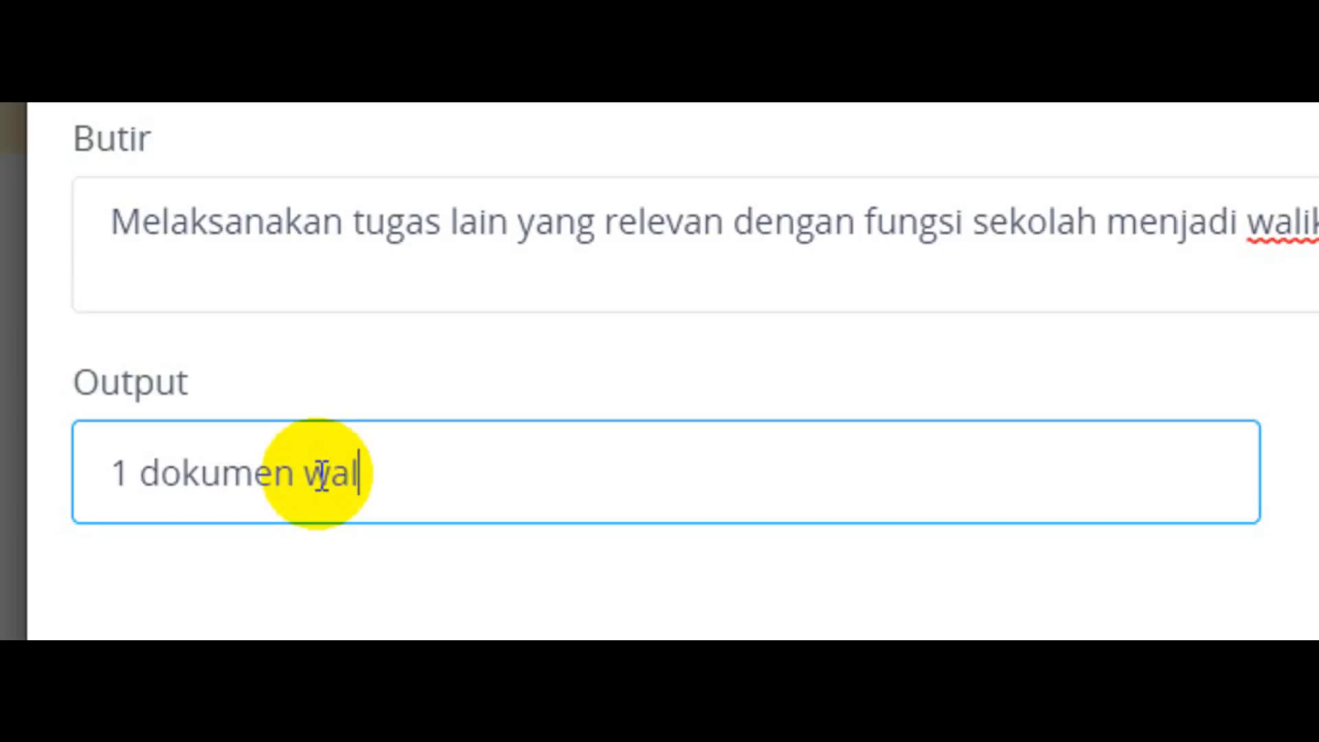
type("kelas")
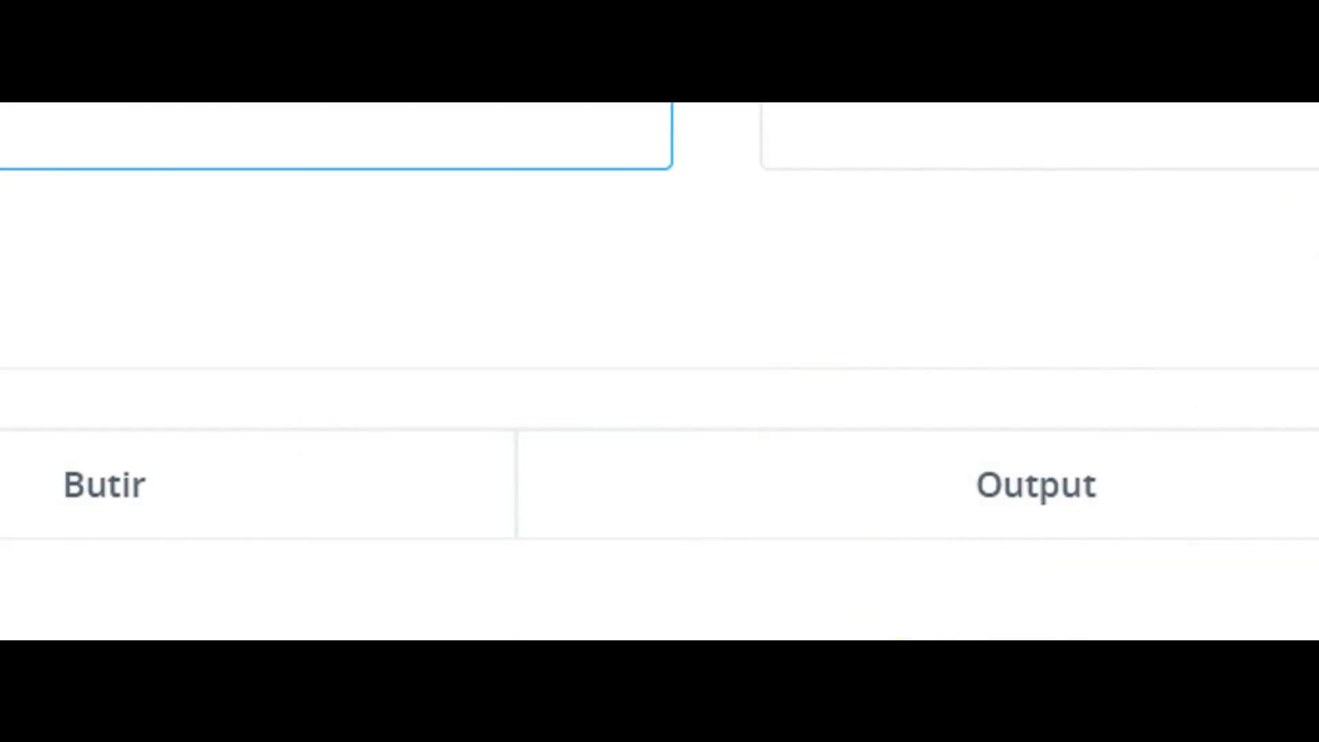
Switch to the Word document and look up the 5% Baik value for golongan III D under Penugasan Satu Tahun.
left_click(1033, 721)
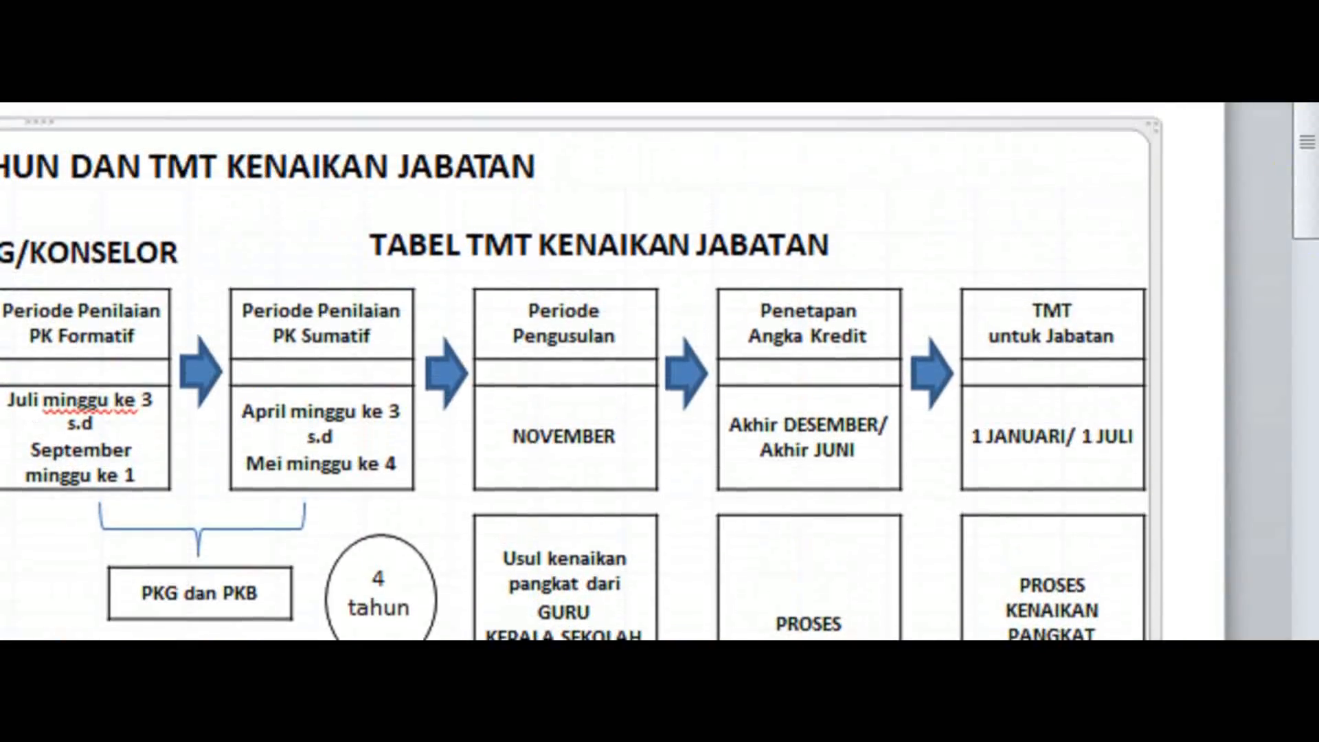
left_click_drag(1308, 181, 1309, 526)
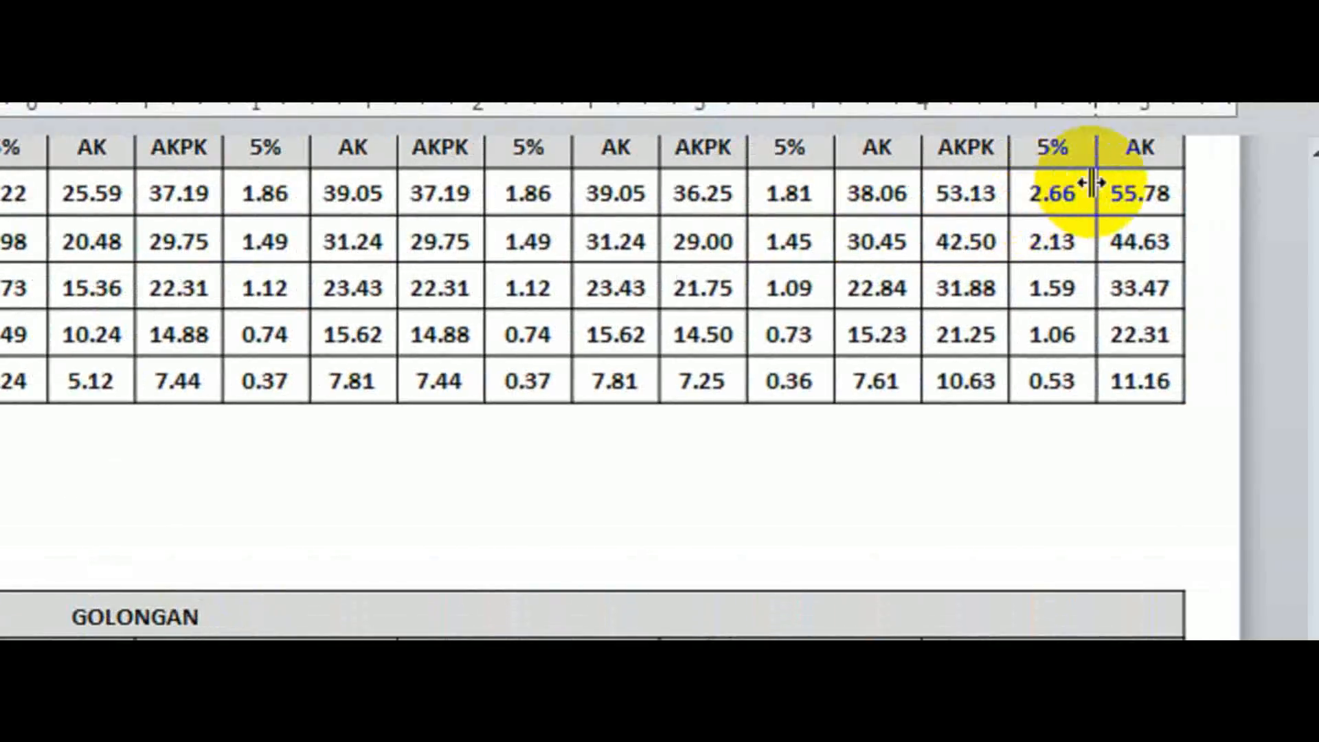
left_click(1309, 157)
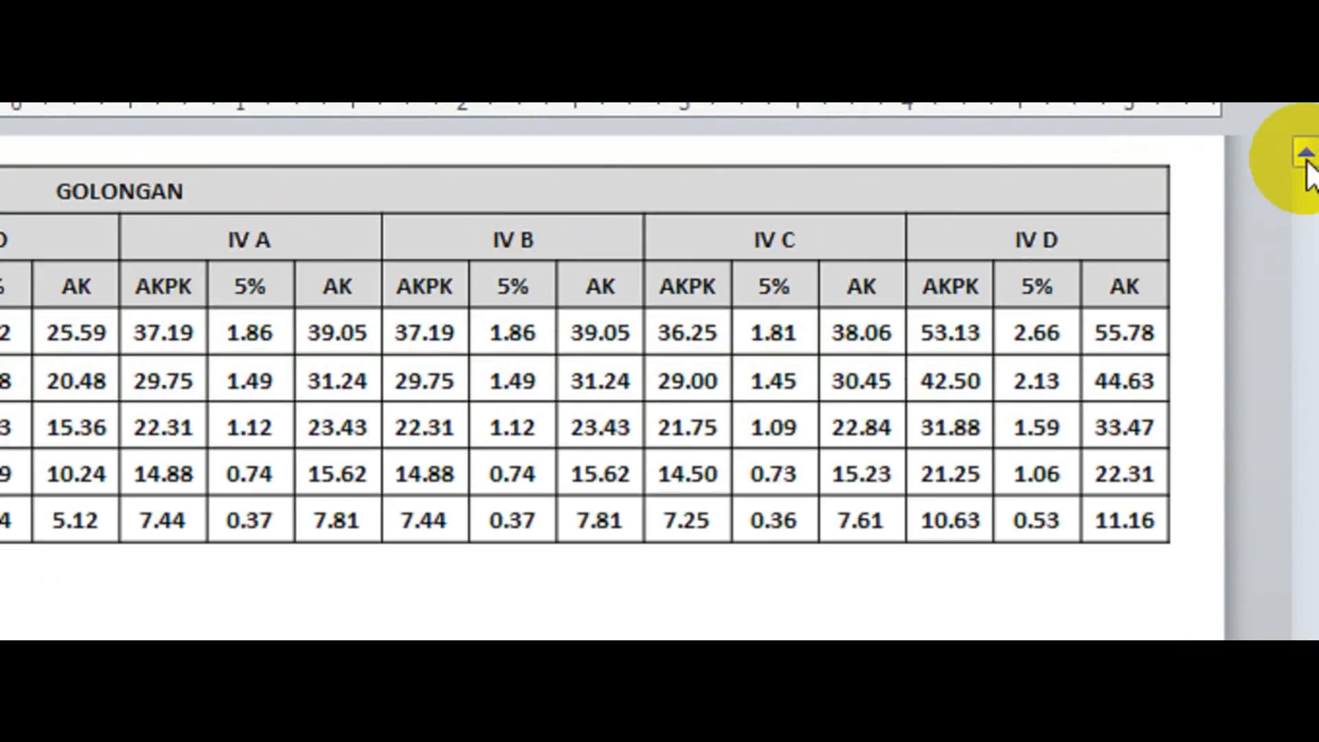
left_click(1307, 160)
left_click(1307, 160)
left_click(1307, 161)
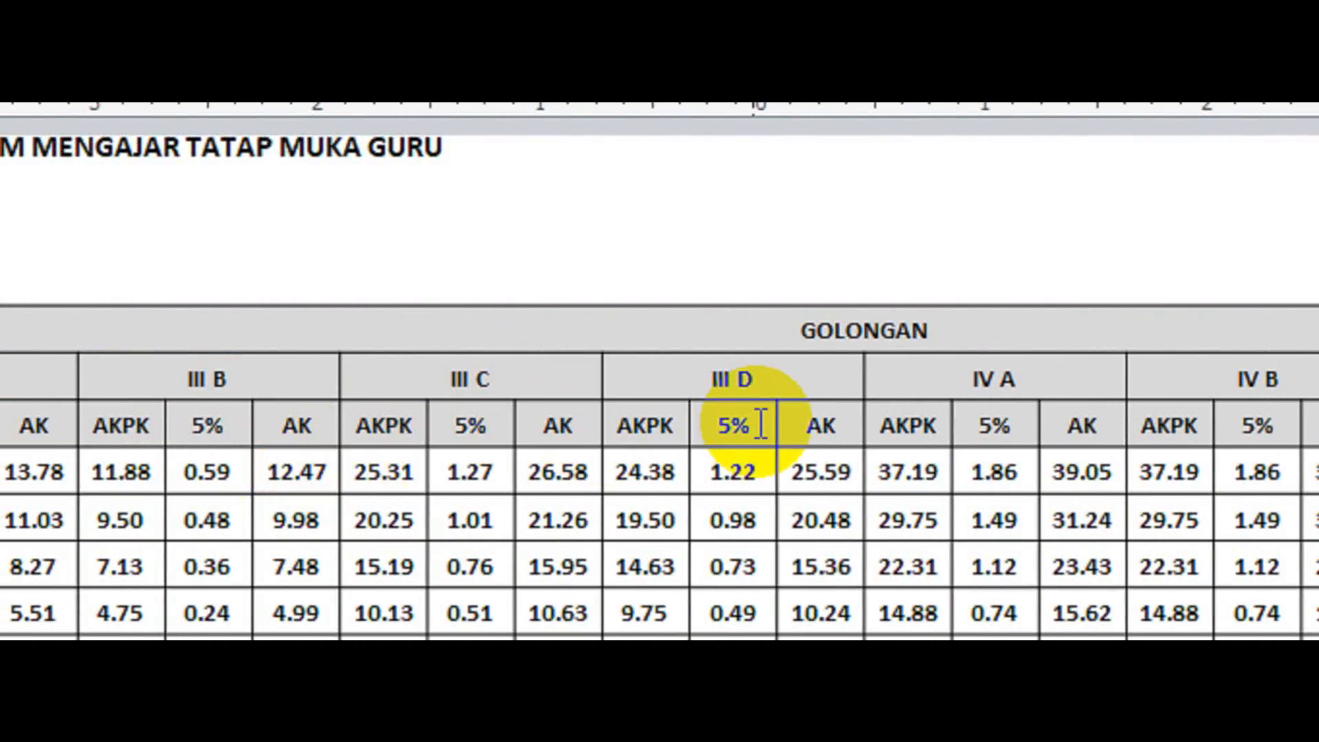
left_click(748, 416)
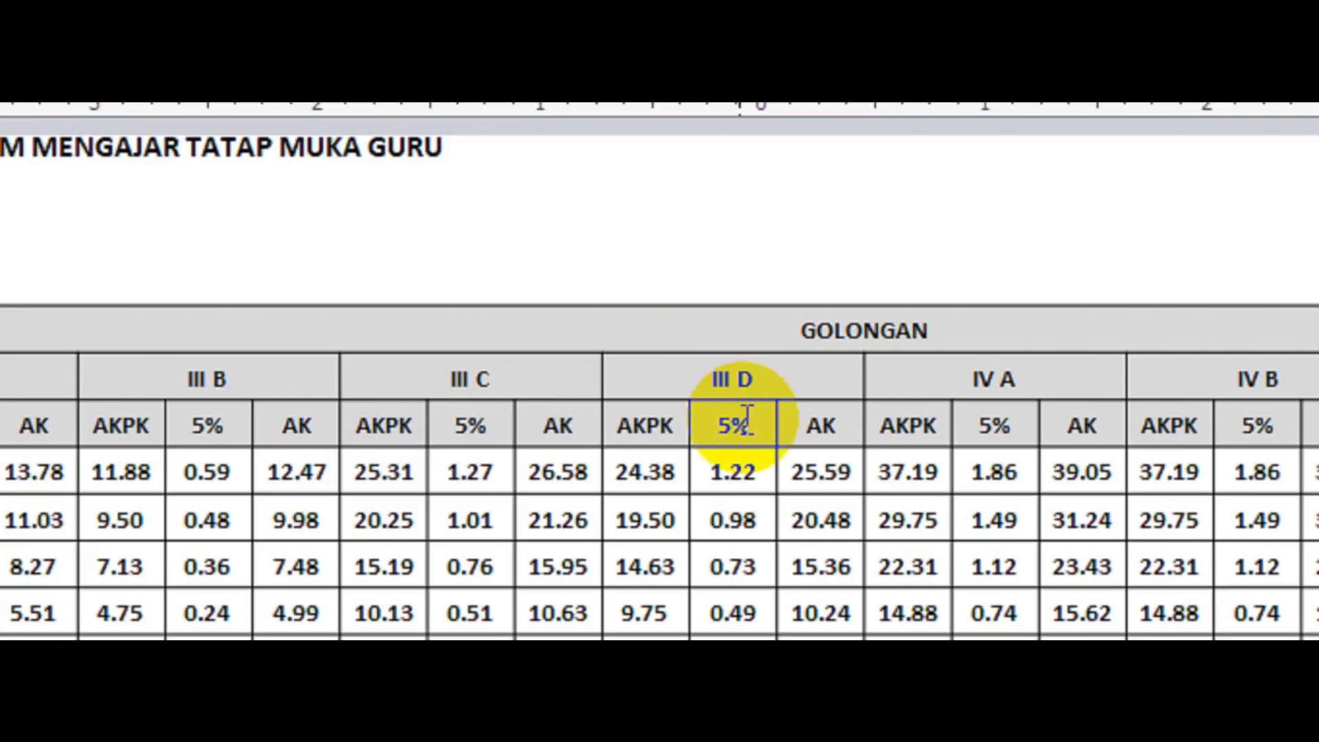
left_click(744, 520)
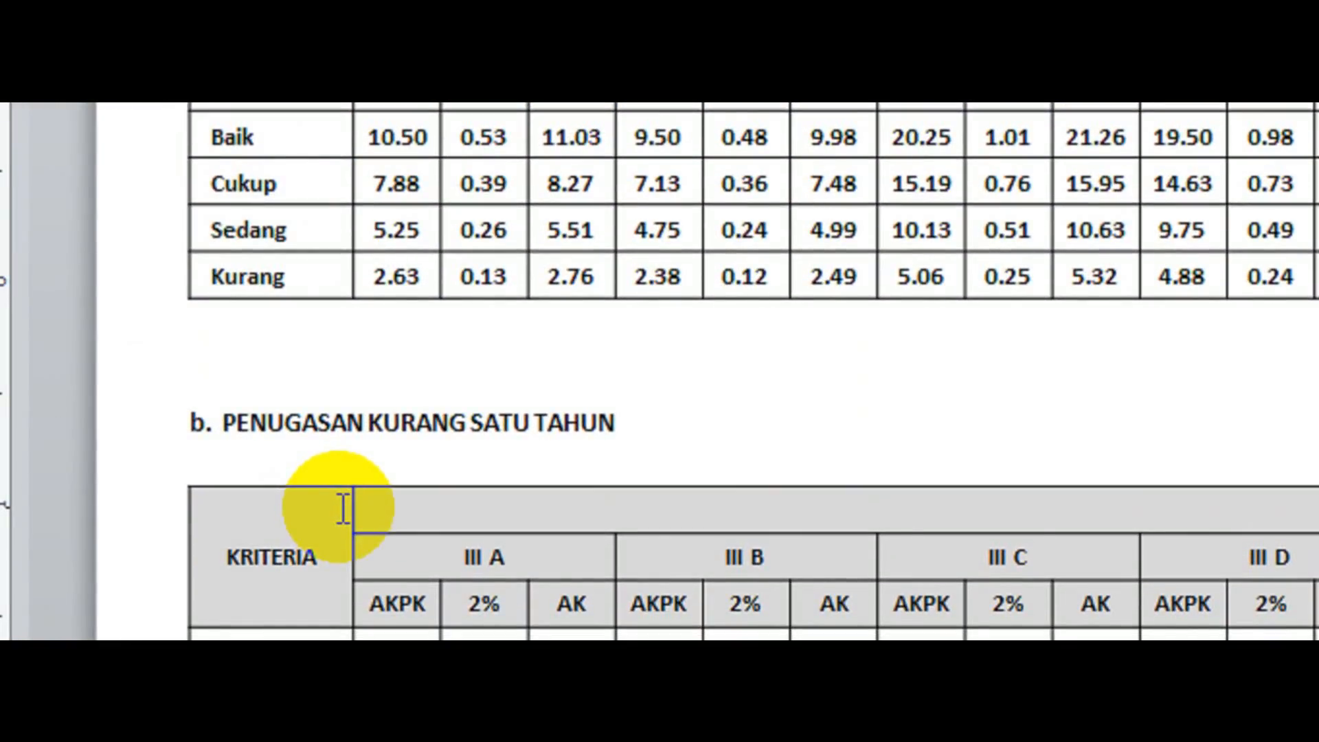
Compare the III D percentage columns of the Penugasan Kurang Satu Tahun and Penugasan Satu Tahun tables.
scroll(342, 508, "down", 2)
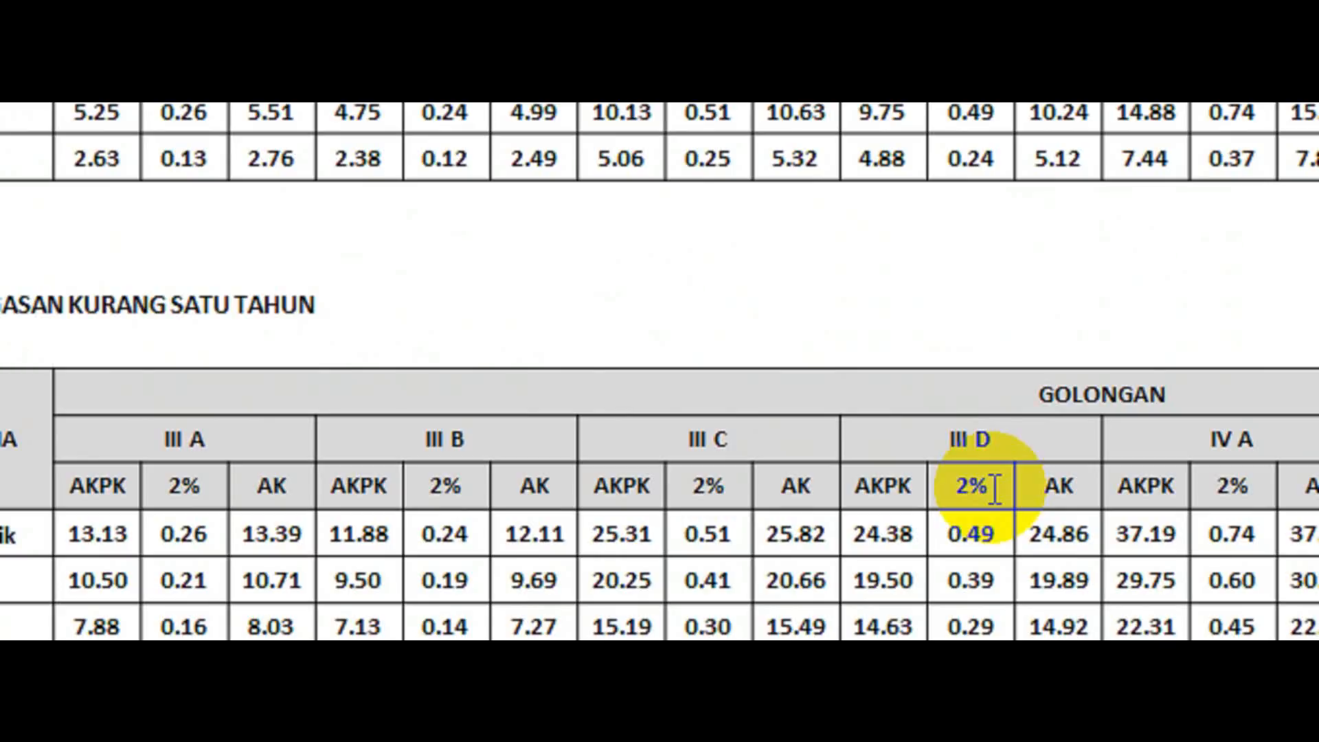
scroll(665, 324, "up", 10)
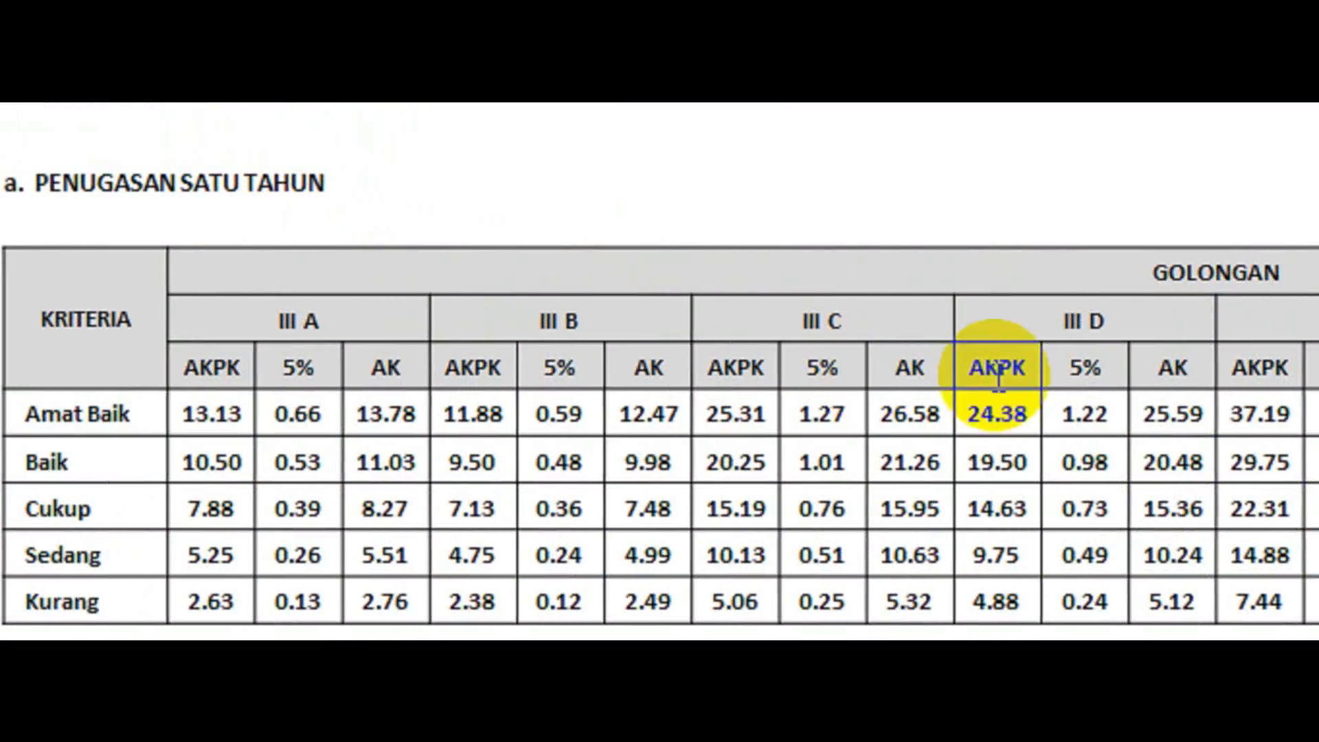
left_click(1110, 377)
left_click(1039, 462)
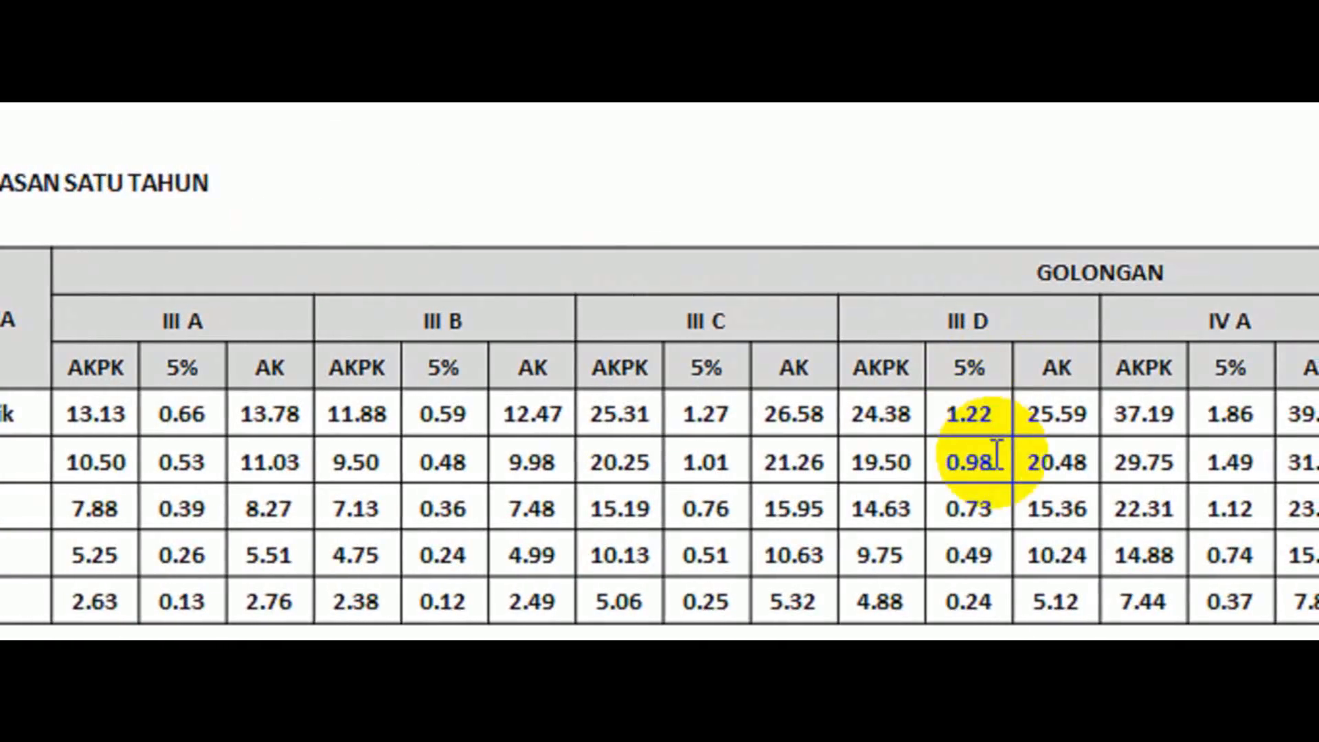
scroll(995, 461, "down", 6)
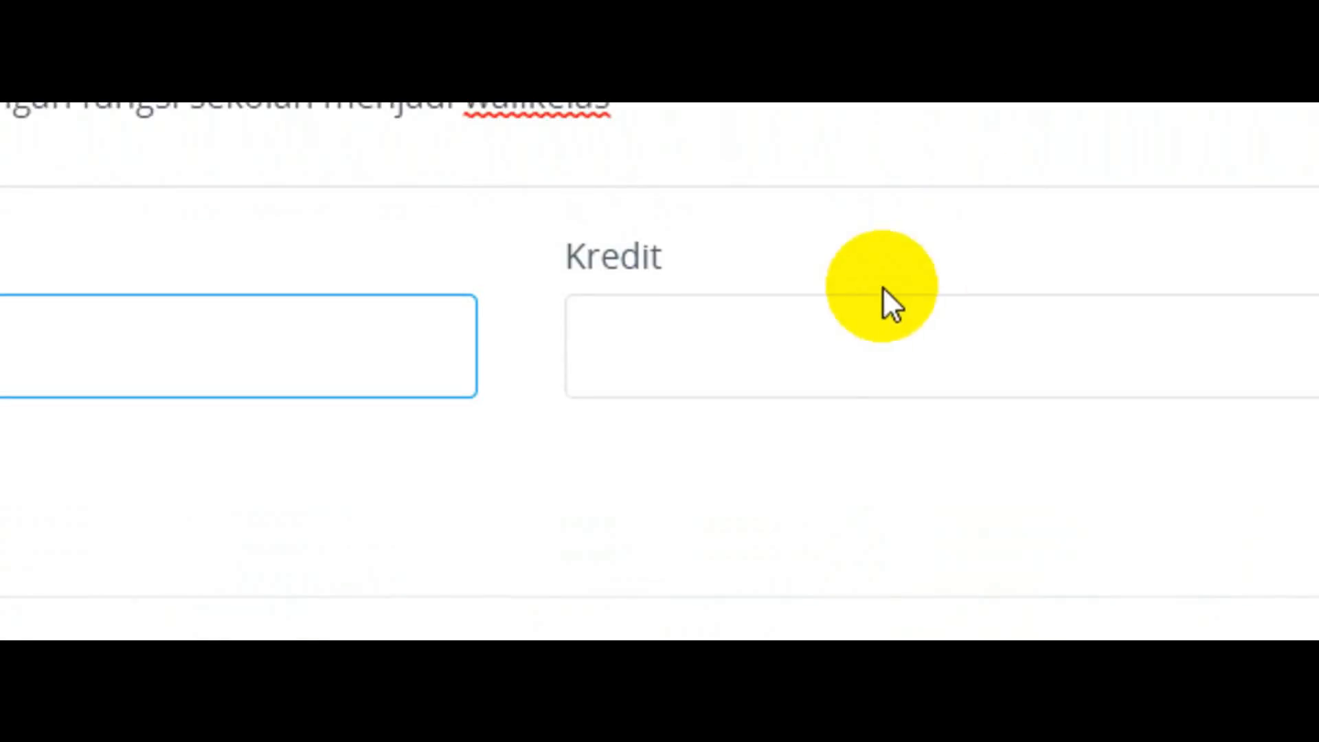
Back in TRK, add the walikelas credit item with a Kredit of 0.975 and save the plan's angka kredit.
left_click(834, 346)
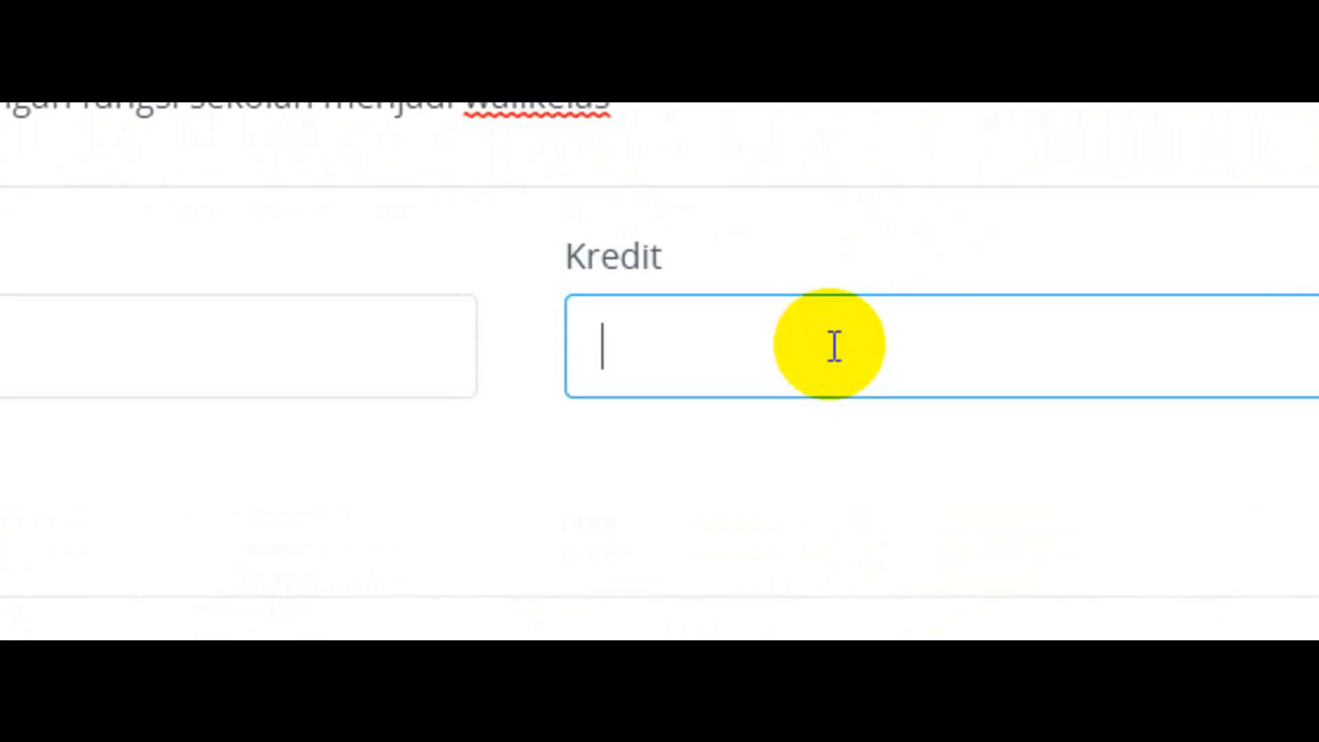
type("0.98")
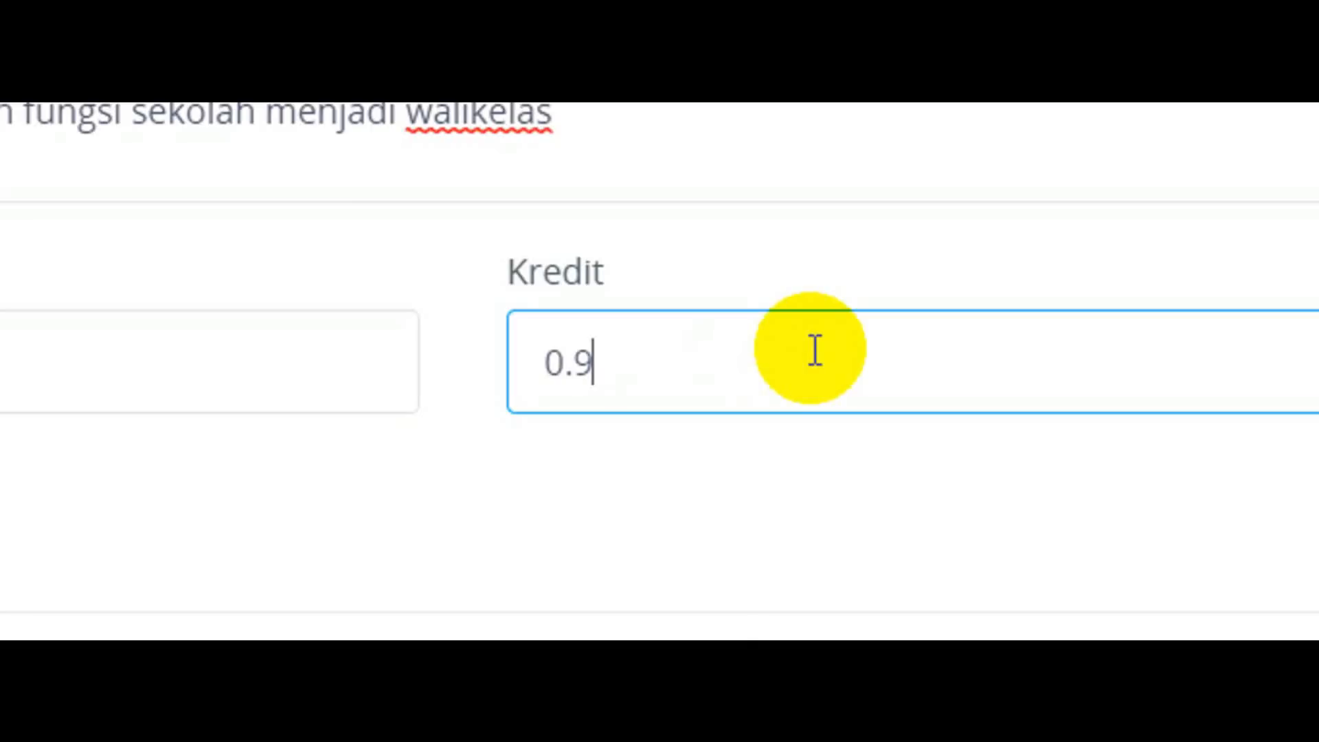
type("5")
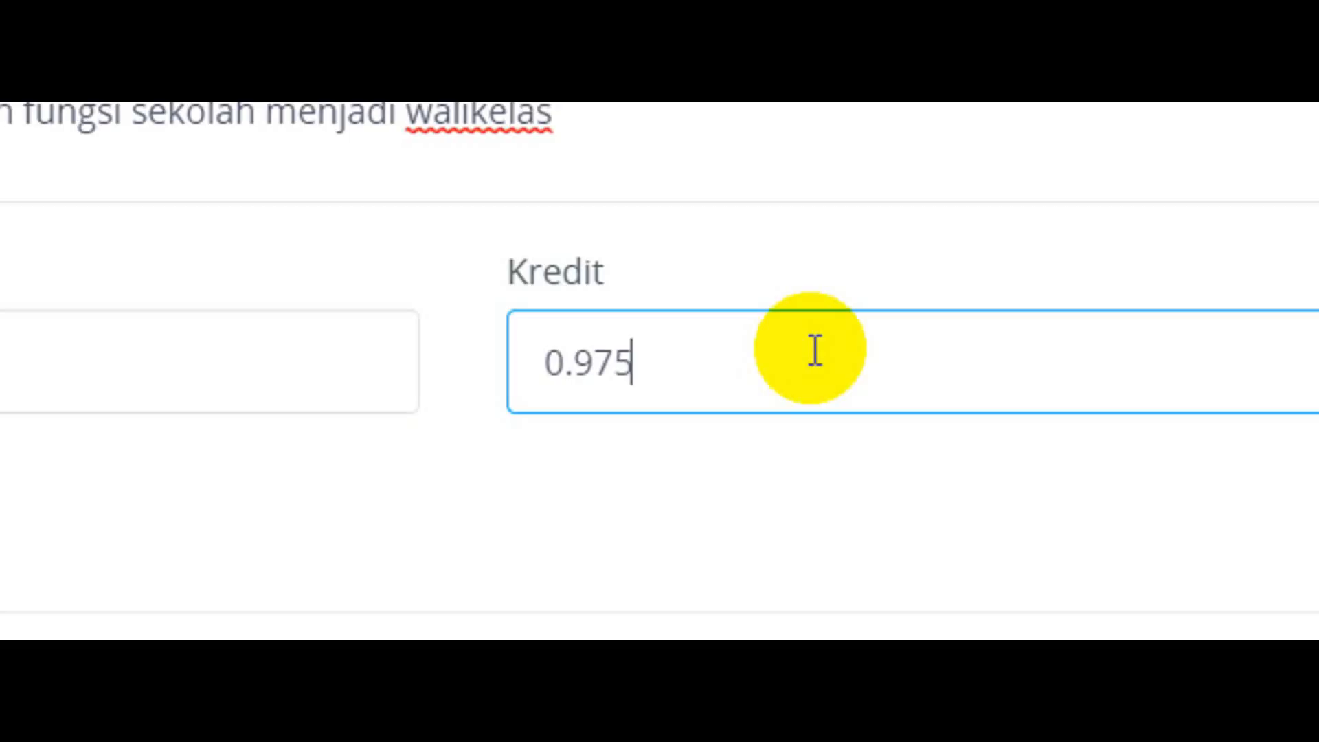
left_click(1085, 509)
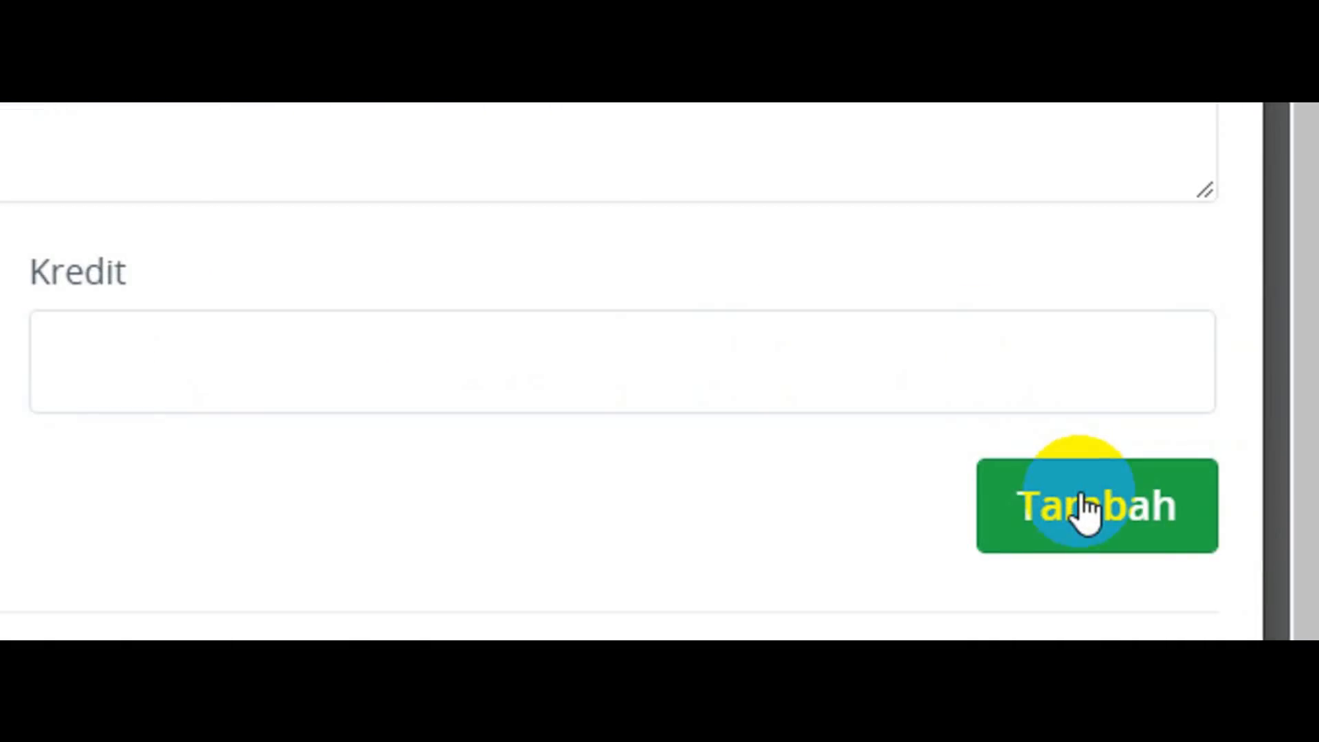
left_click_drag(1308, 232, 1309, 543)
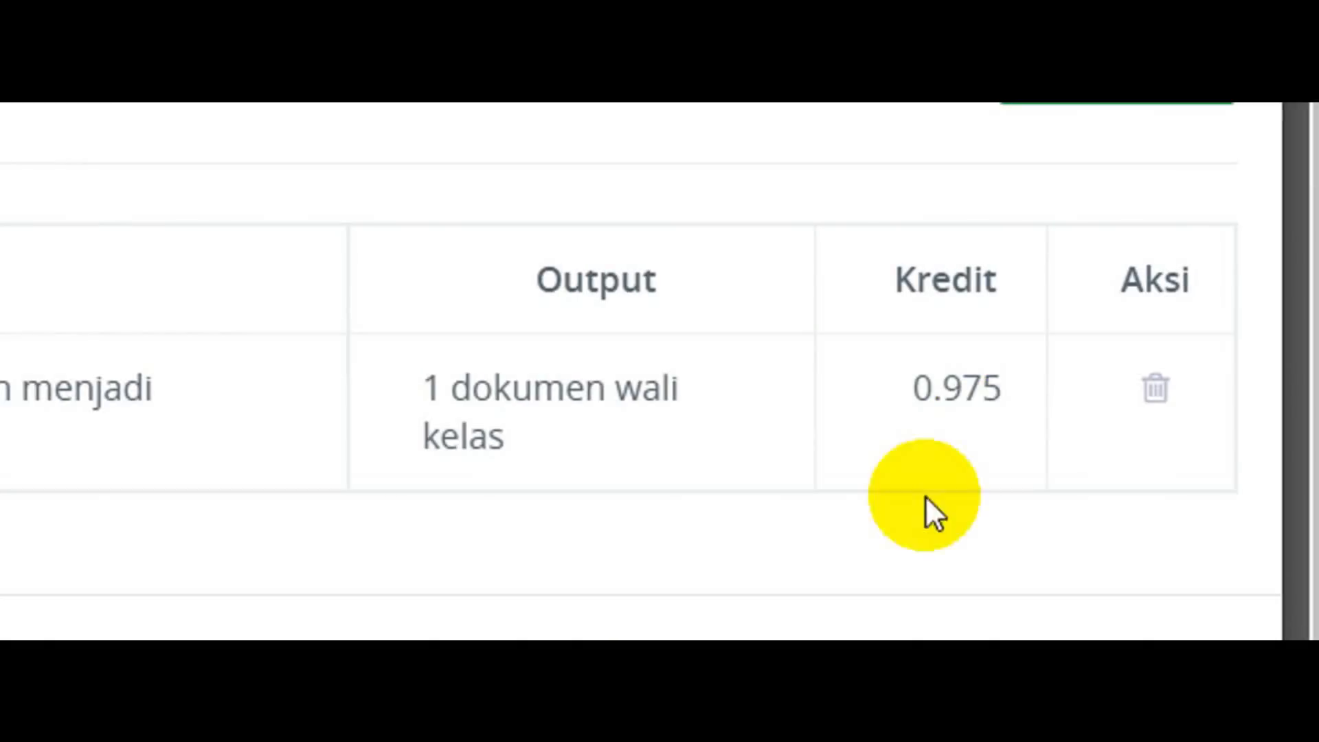
left_click(784, 567)
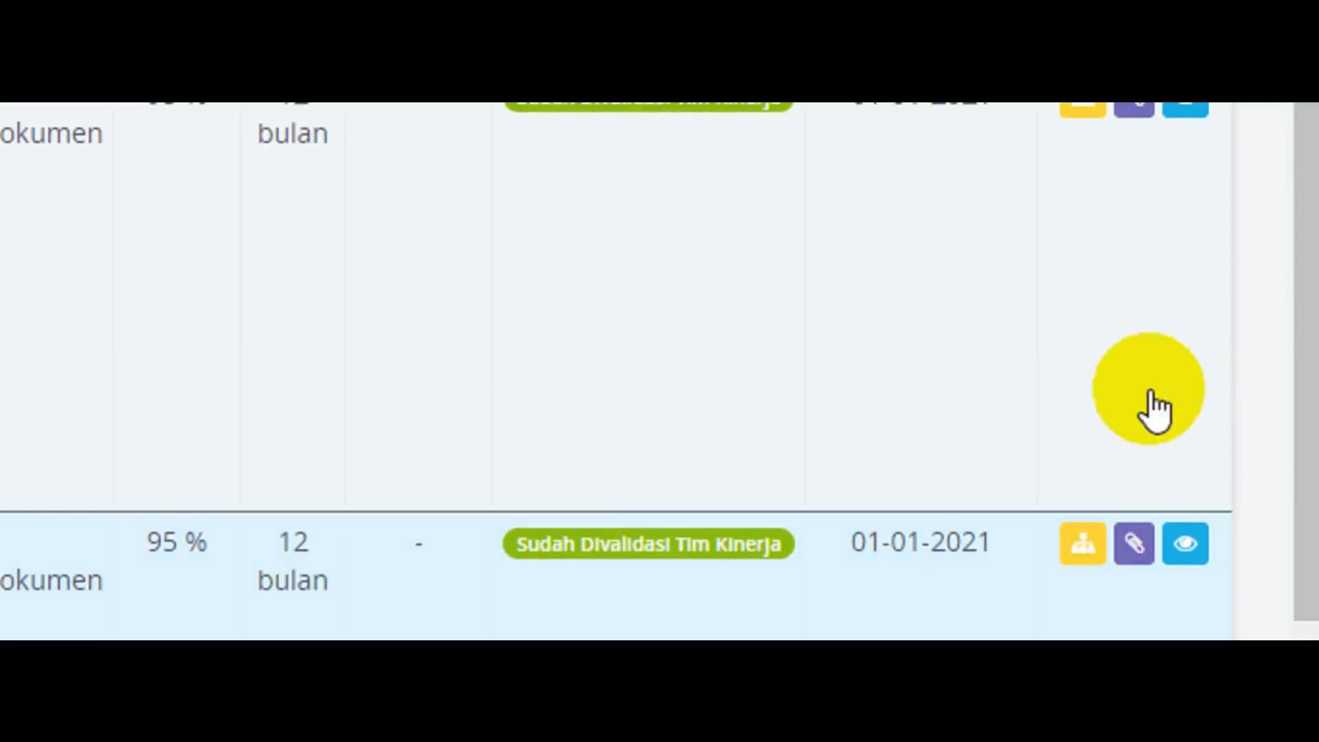
Open the angka kredit input for the PTK plan and copy the "Membuat Karya Tulis" title into Butir.
left_click_drag(1307, 234, 1312, 523)
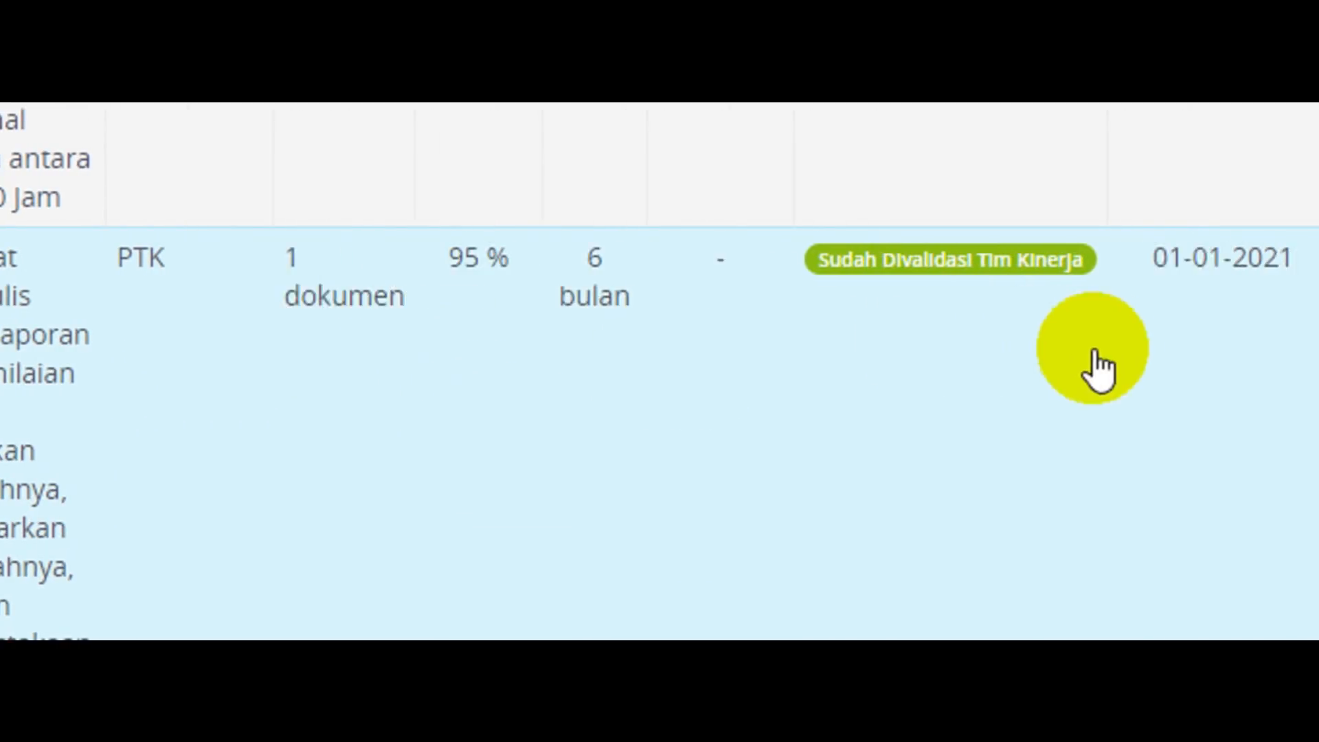
left_click(1132, 264)
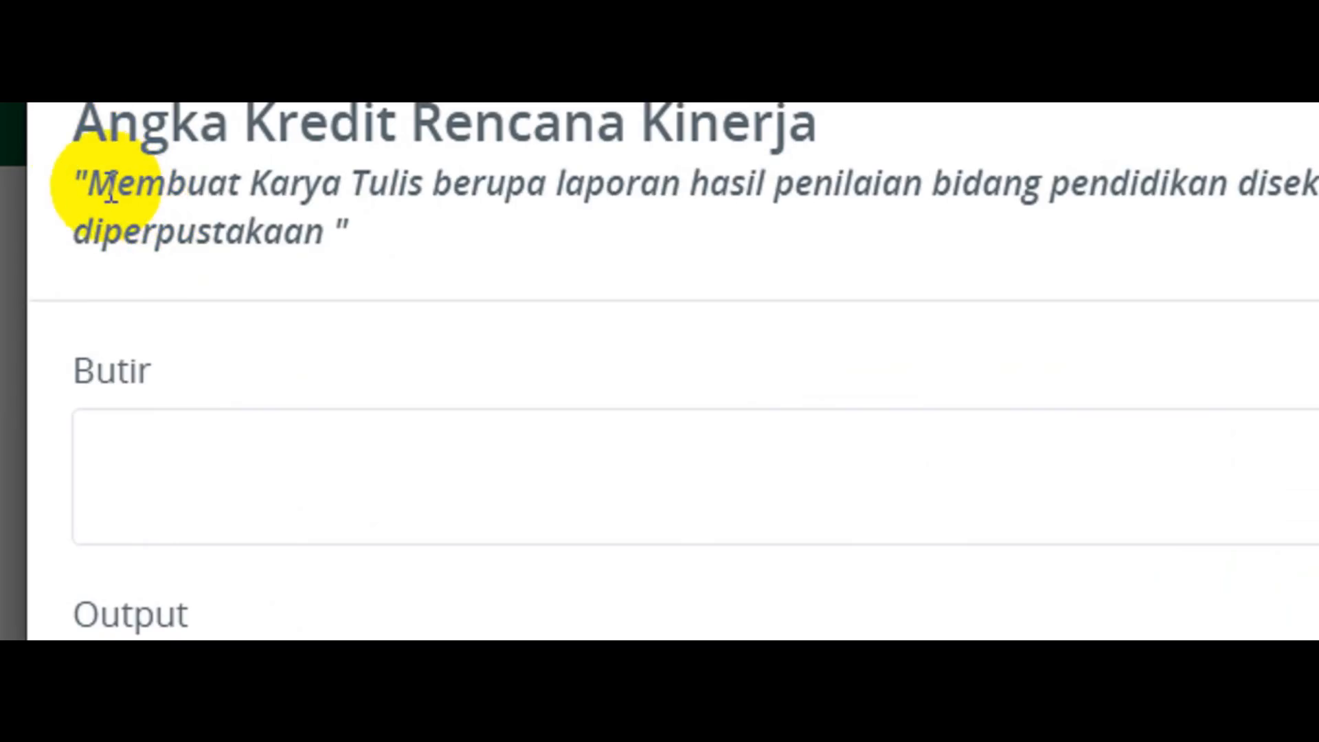
left_click_drag(88, 180, 330, 230)
key("ctrl+c")
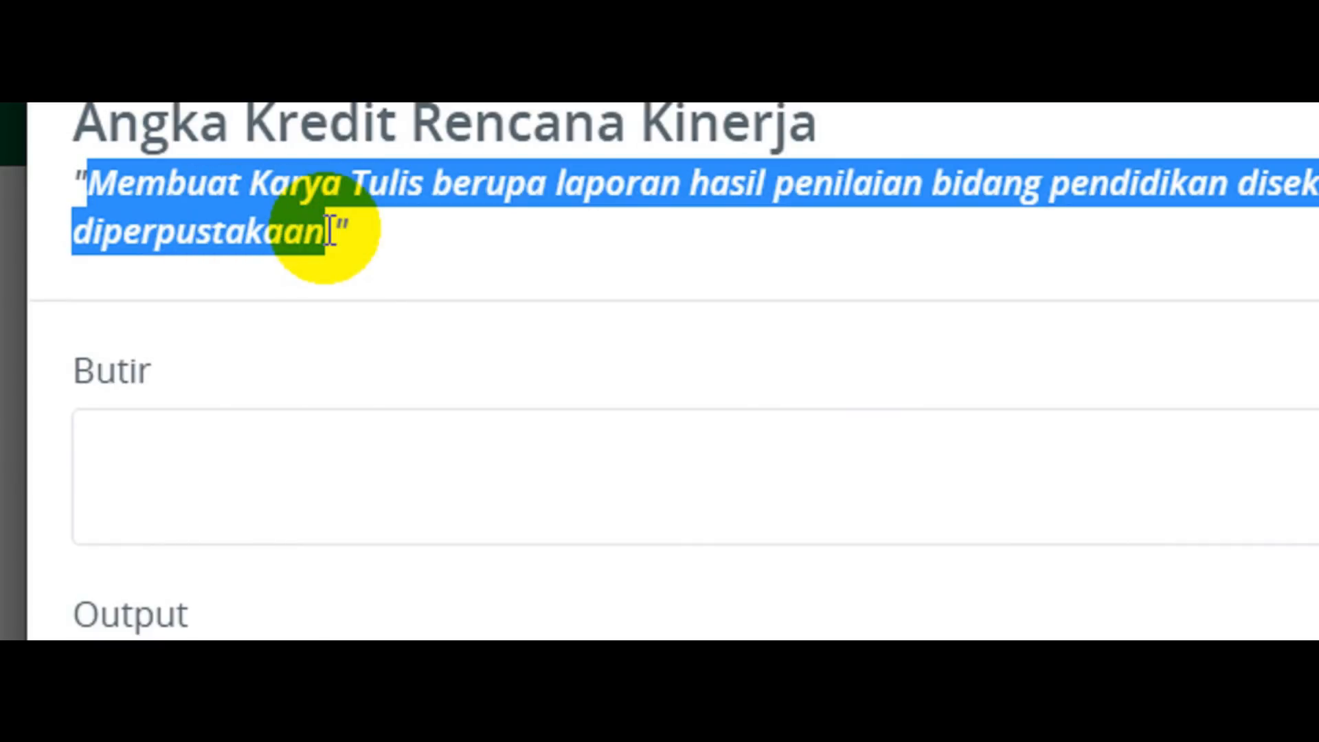
left_click(309, 460)
key("ctrl+v")
Enter "1 Dokumen PTK" as the Output of the Karya Tulis credit item.
scroll(217, 509, "down", 2)
left_click(217, 509)
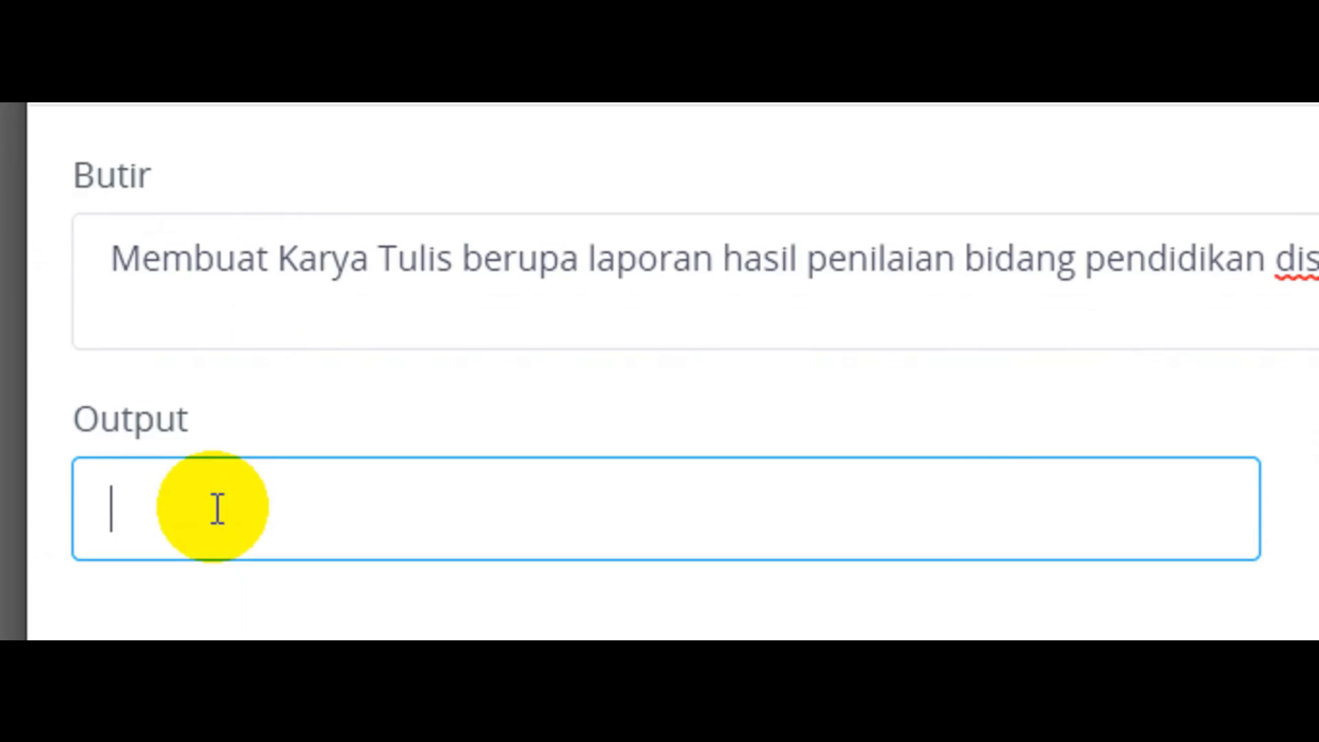
type("1 dokumen ")
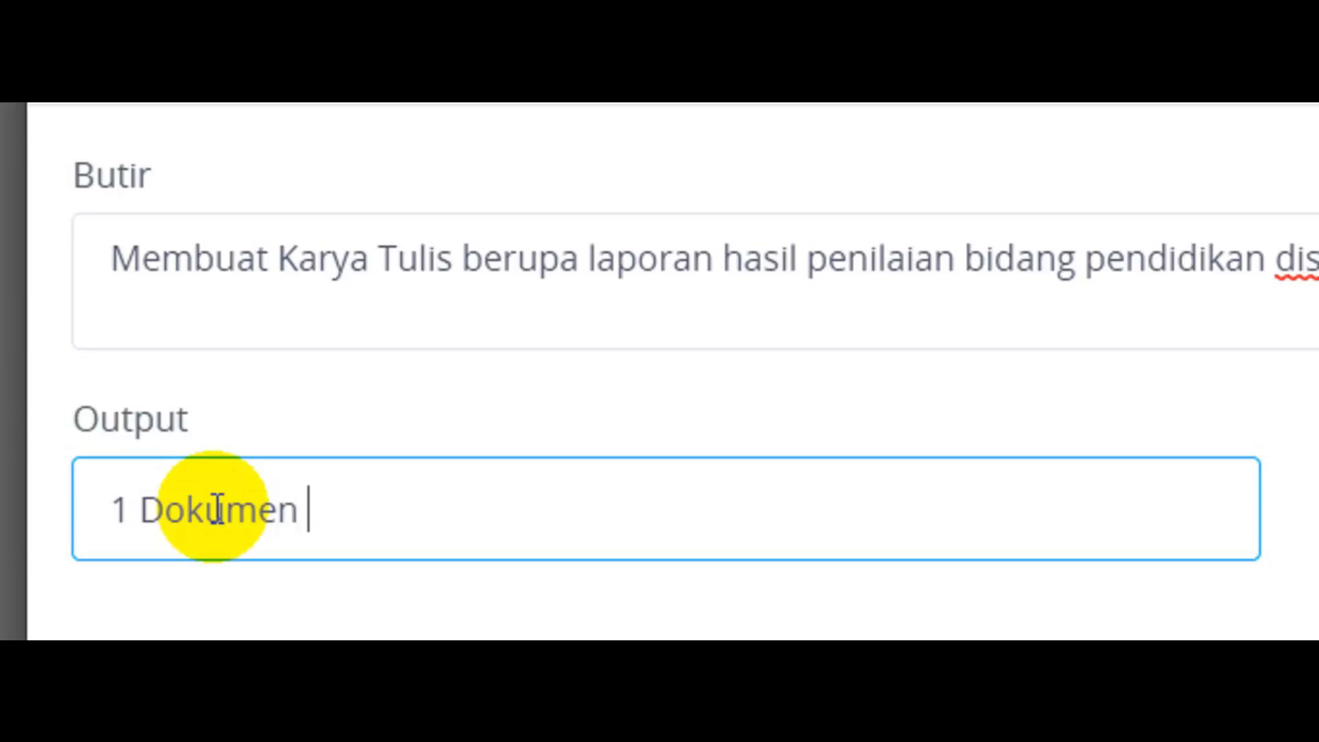
type("PTK")
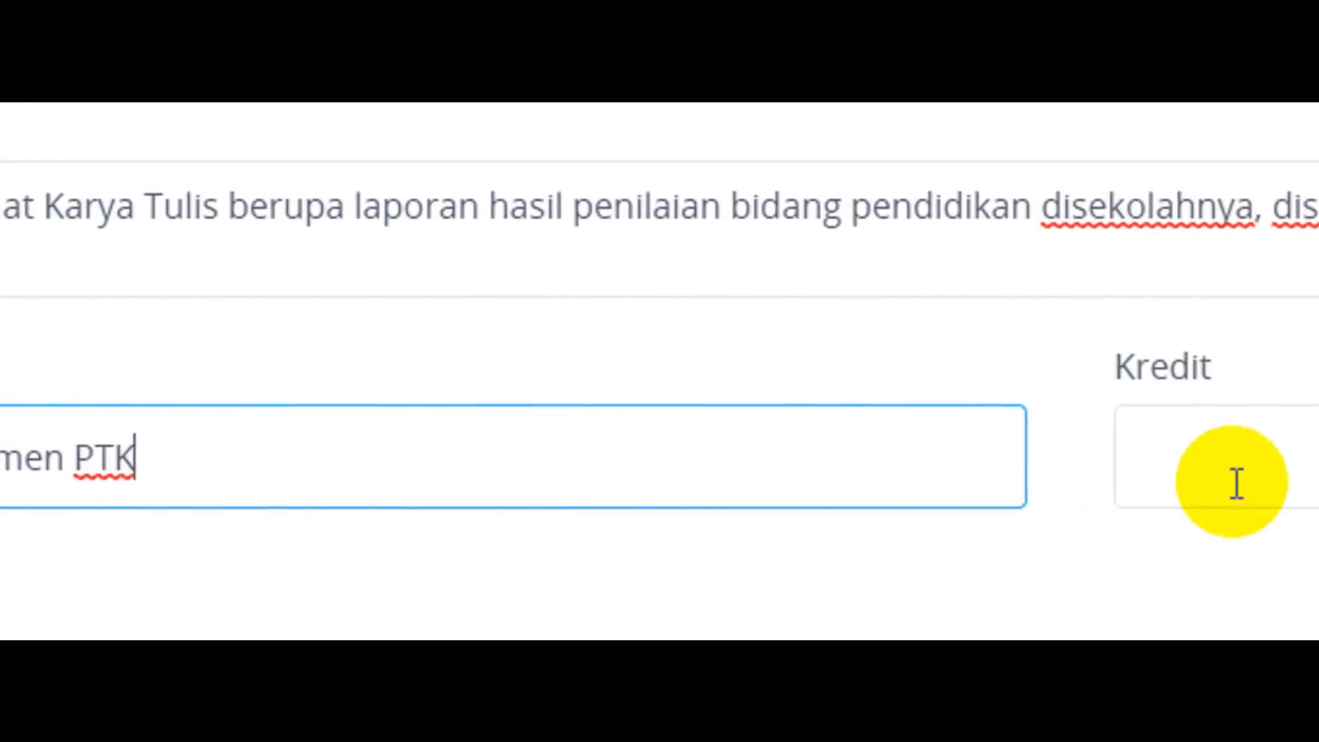
Add the PTK credit item with a Kredit of 4, then save the angka kredit and return to the plan list.
left_click(1079, 459)
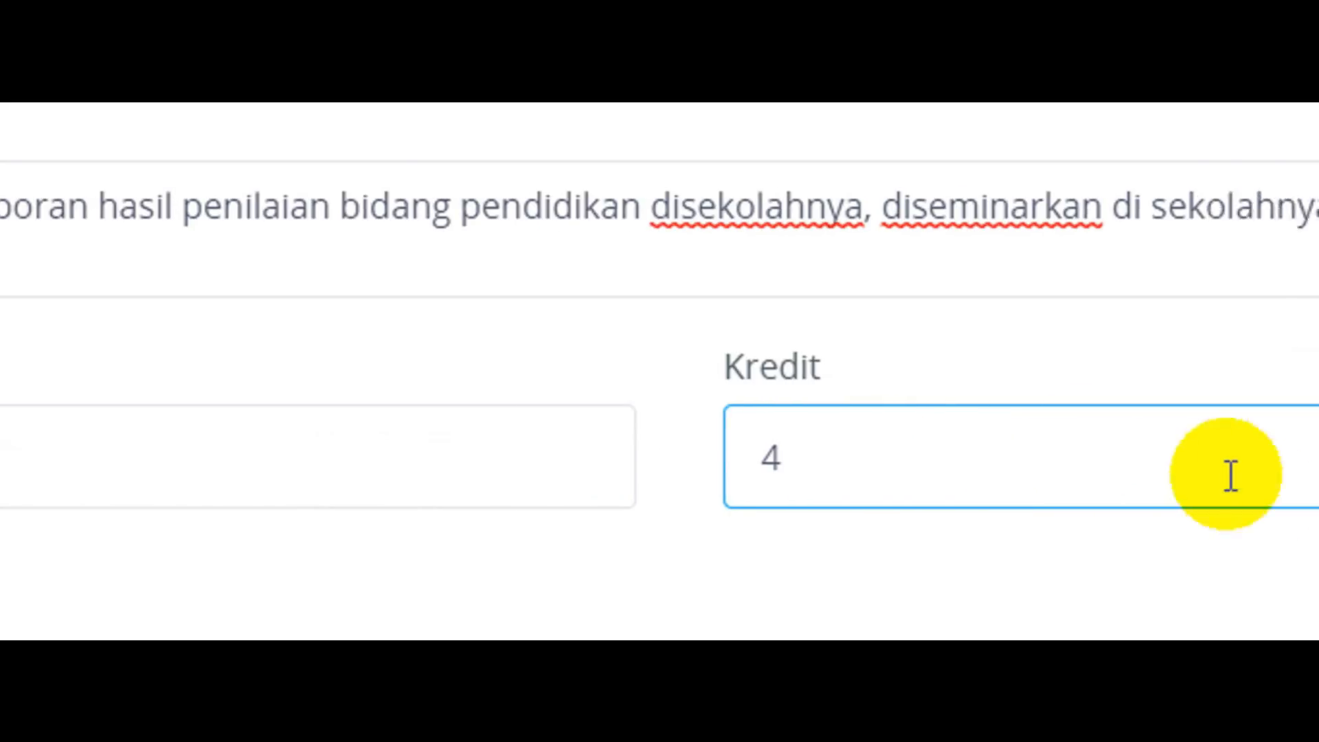
left_click(1062, 526)
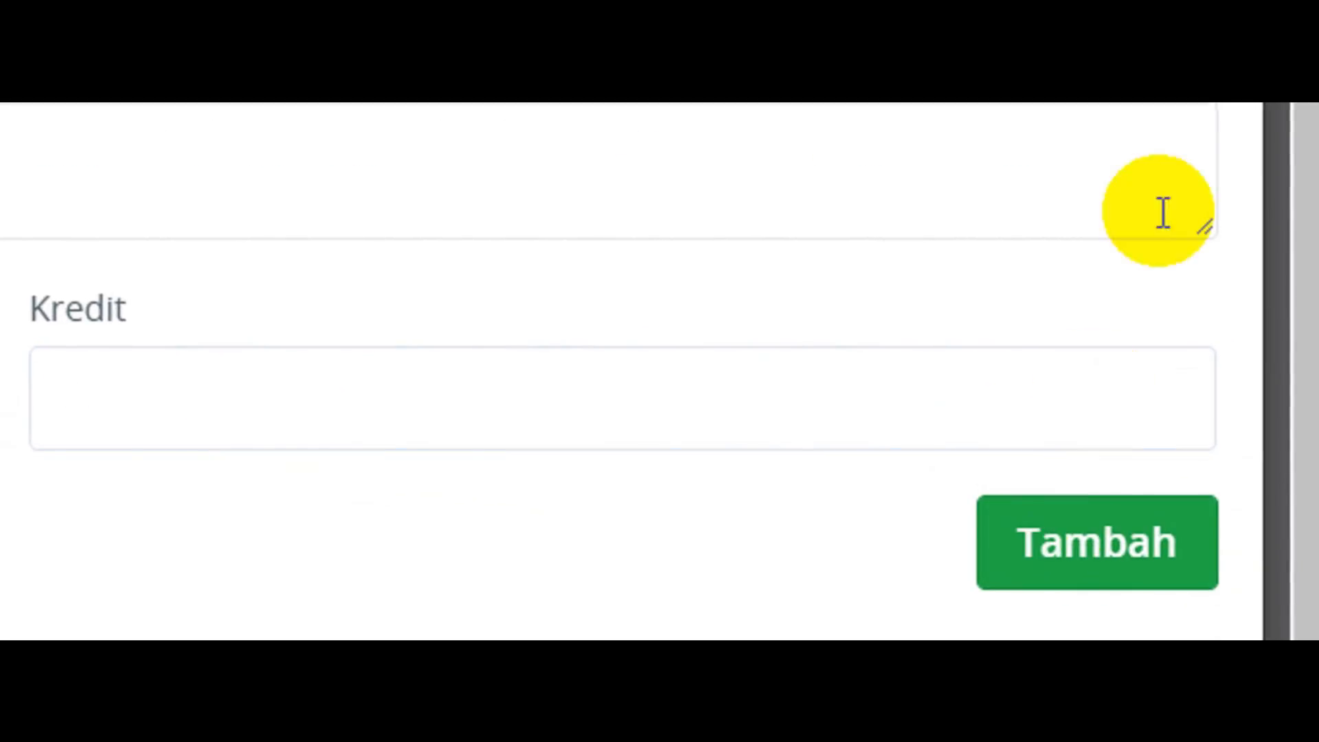
left_click_drag(1309, 241, 1307, 636)
left_click(777, 598)
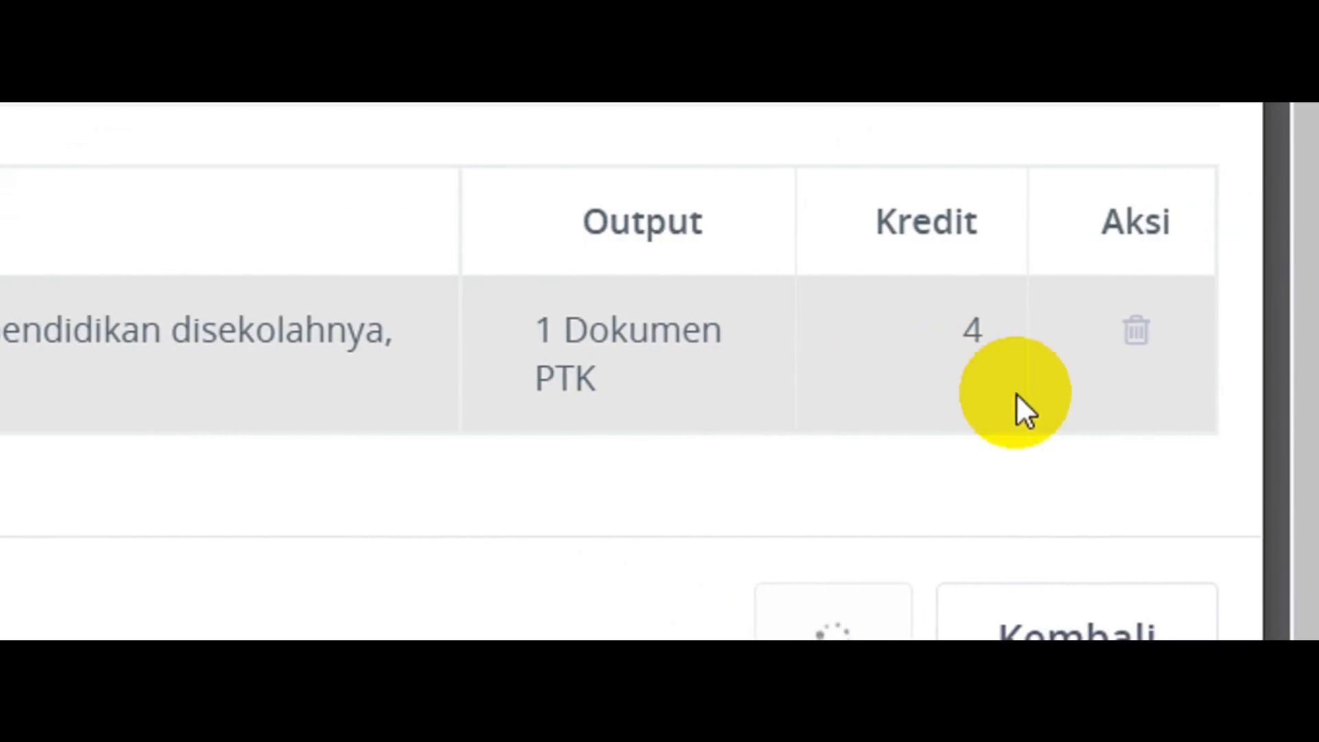
left_click(1065, 631)
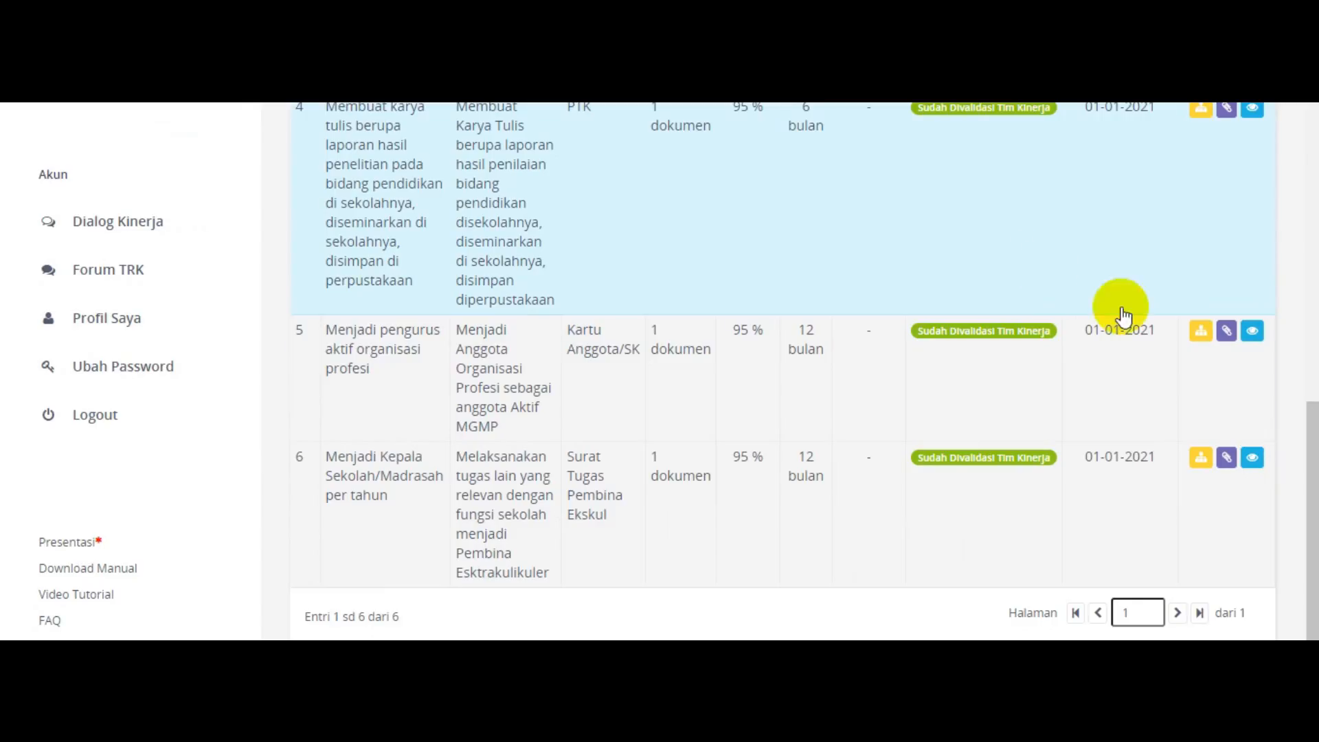
Open the angka kredit input for the MGMP membership plan, then switch to the Excel sheet listing the activities.
left_click(1228, 331)
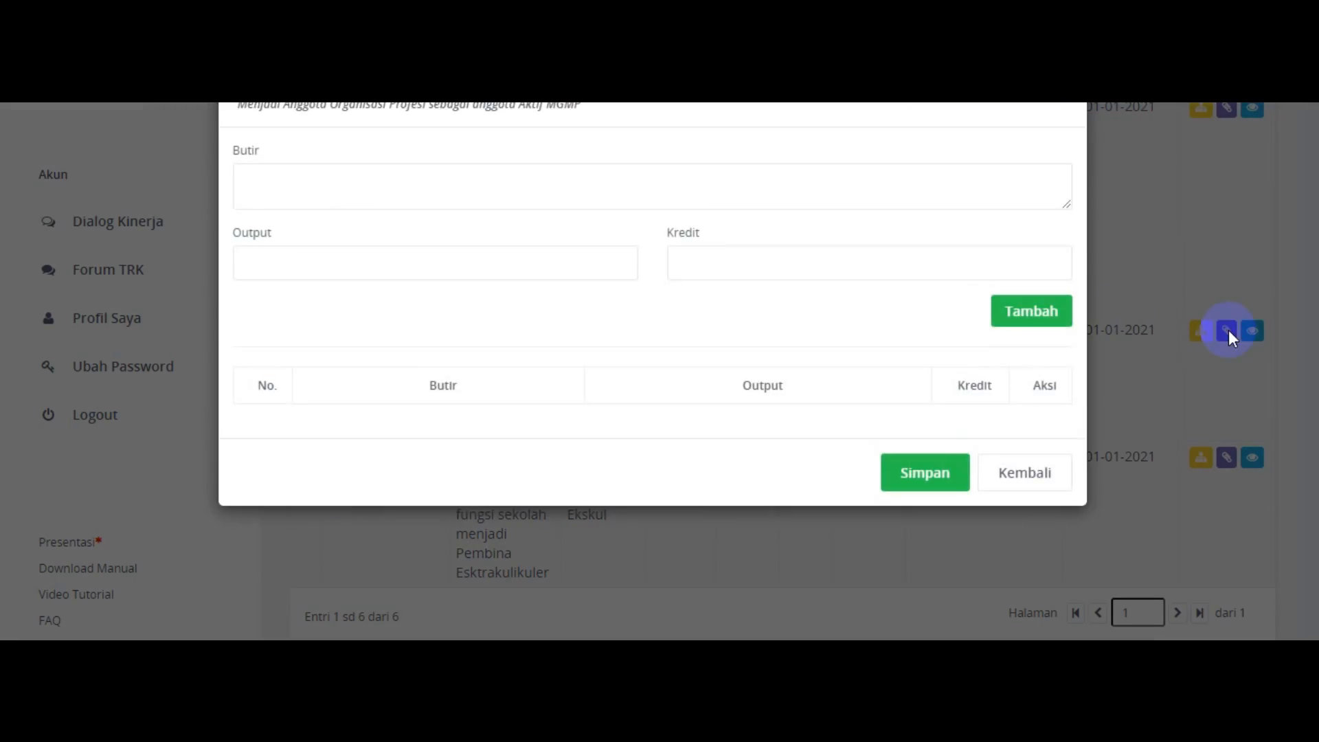
left_click(352, 172)
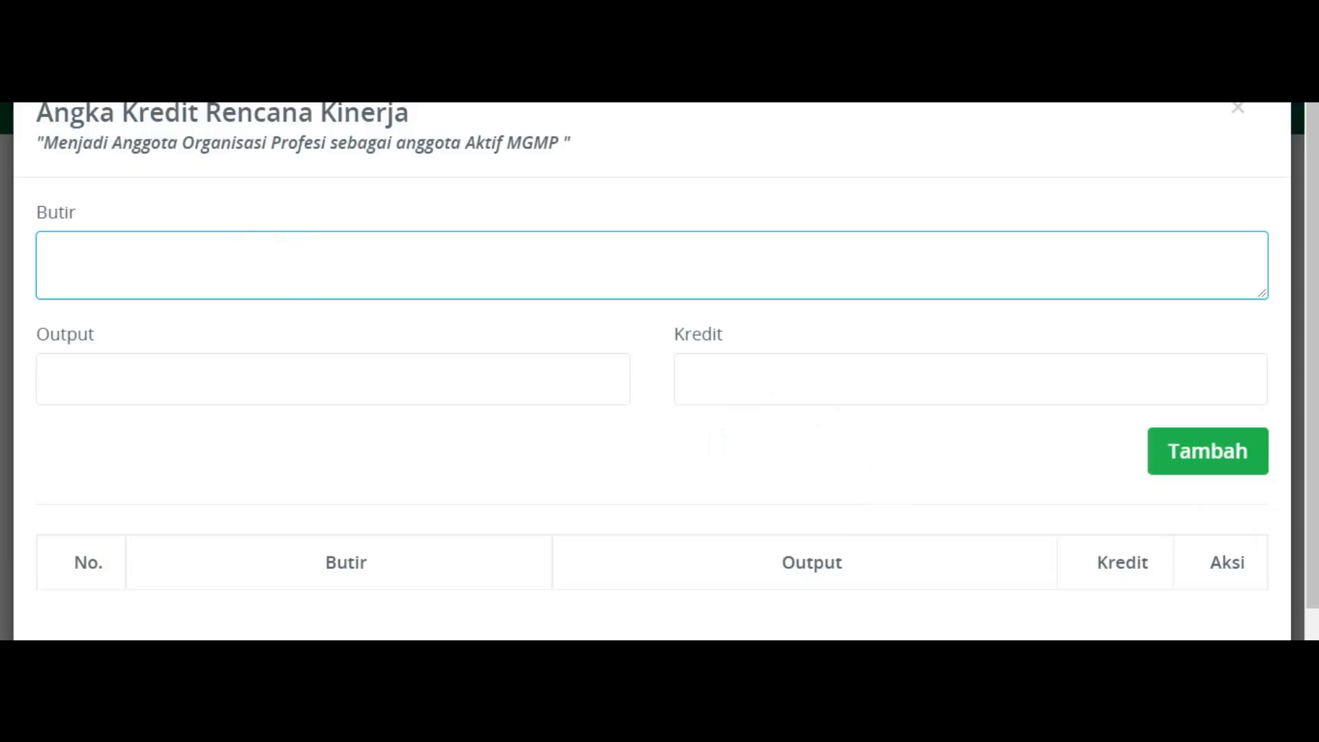
left_click(868, 687)
left_click(785, 592)
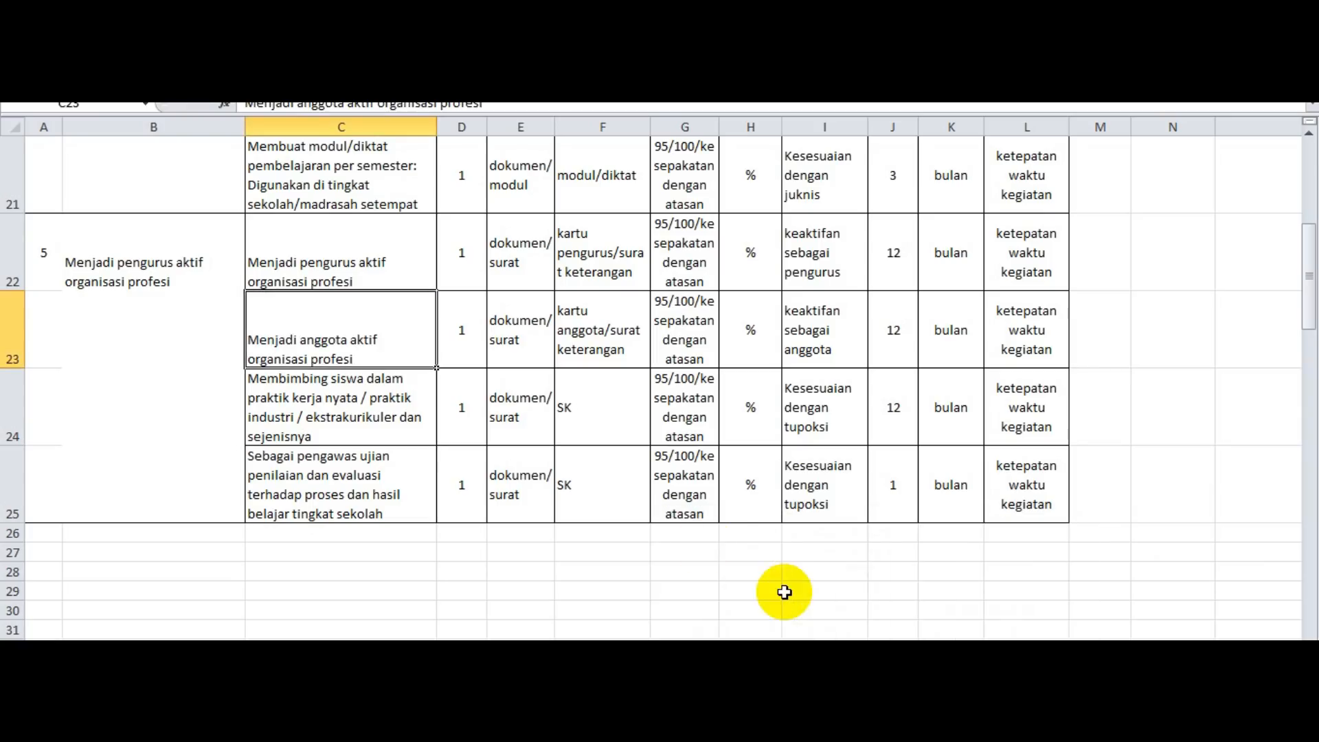
Copy the text "Menjadi anggota aktif organisasi profesi" from cell C23 into the Butir field in TRK.
double_click(278, 319)
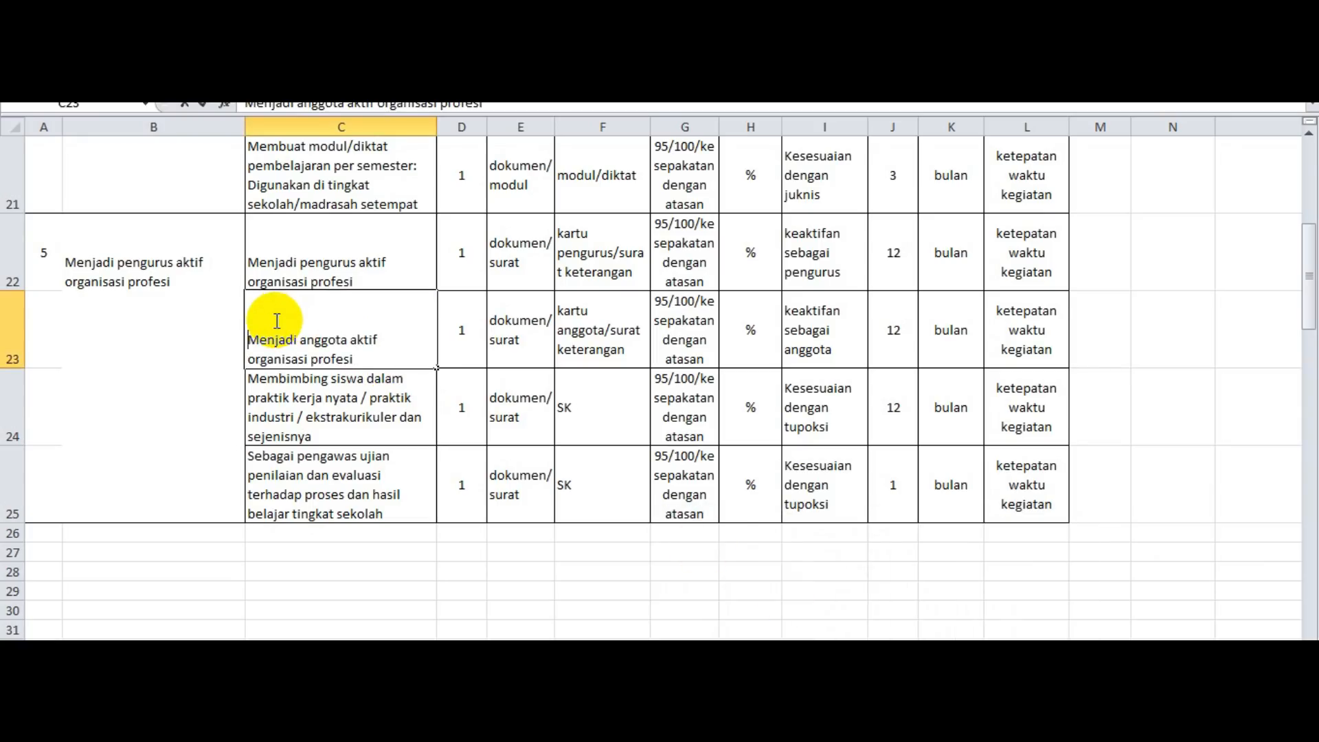
left_click(247, 340)
left_click_drag(247, 339, 360, 353)
key("ctrl+c")
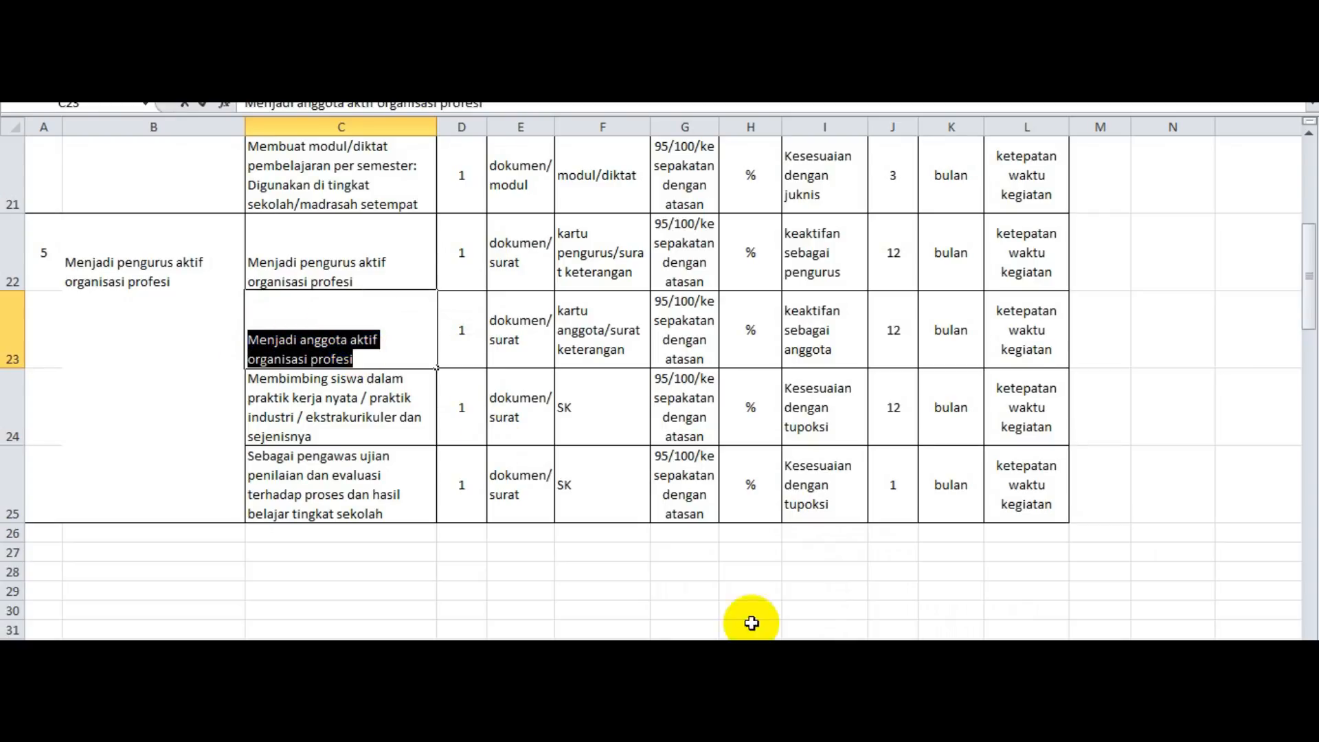
key("alt+Tab")
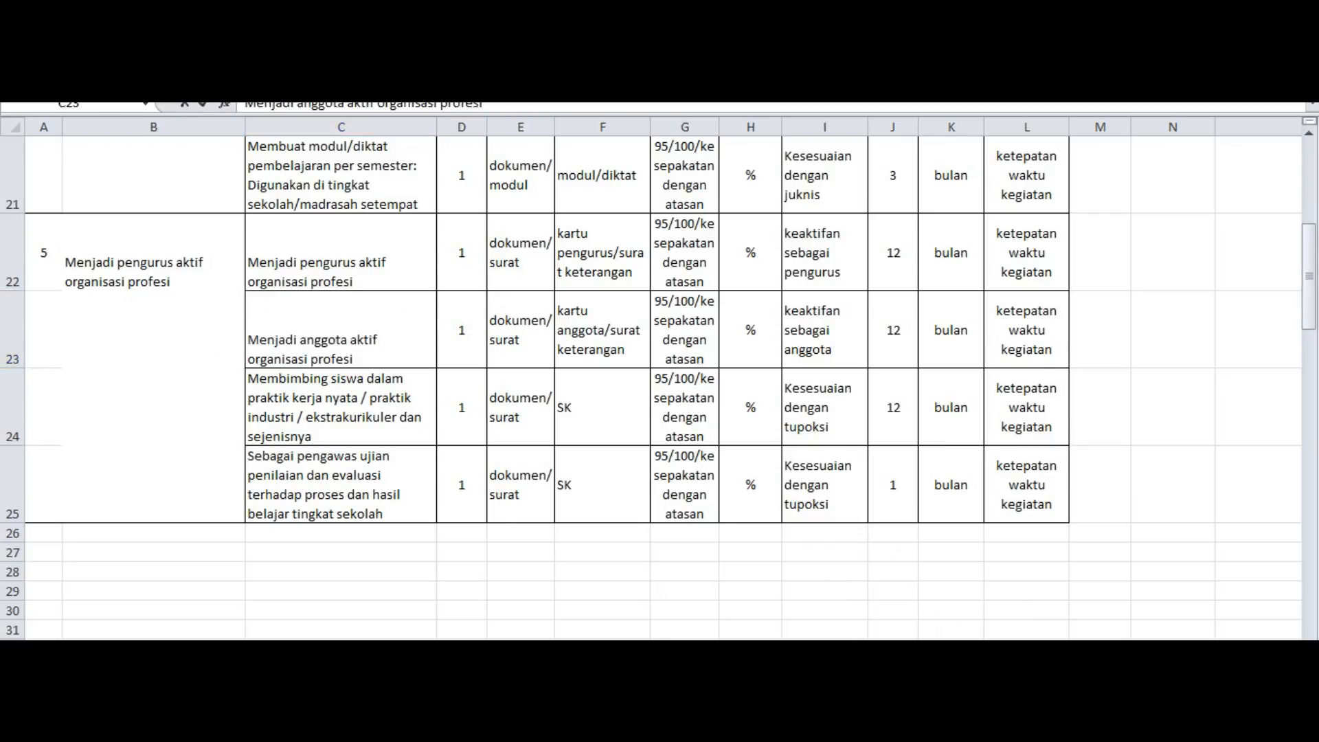
left_click(349, 285)
key("ctrl+v")
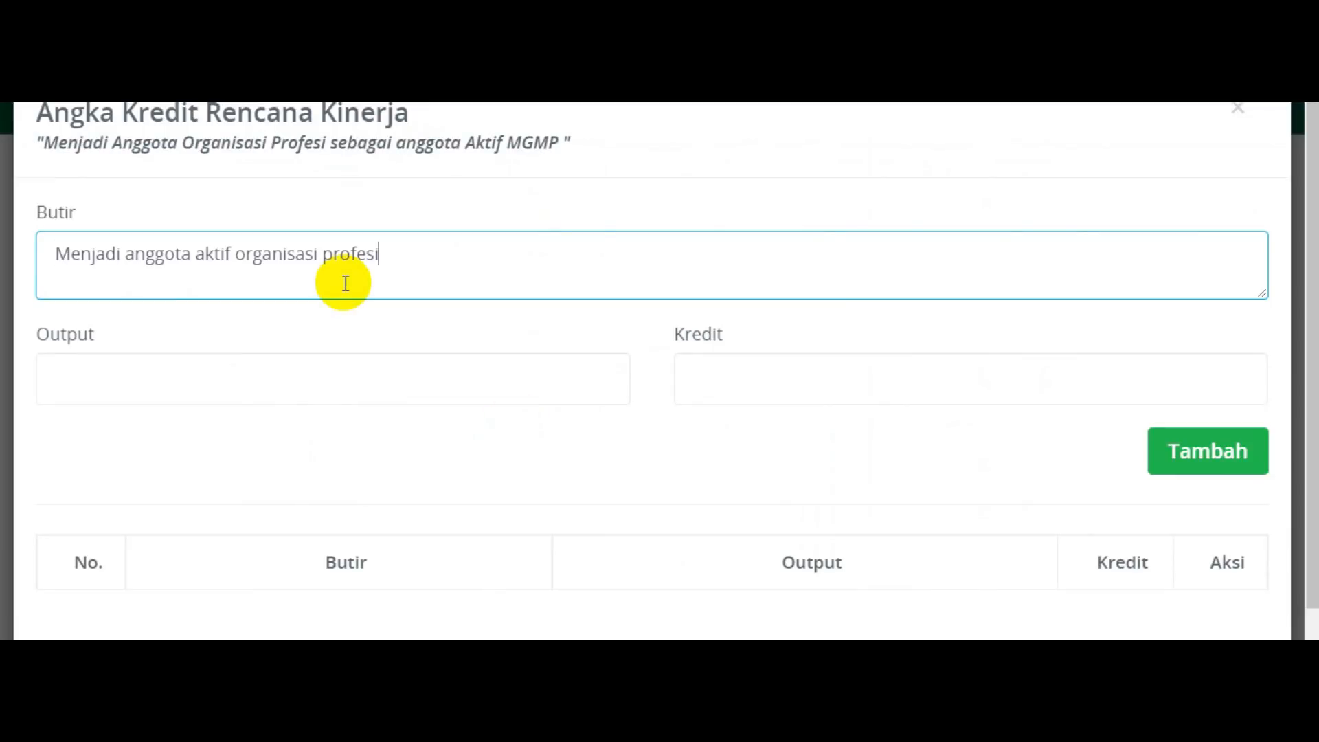
Add the organisation membership credit item with Output "1 Kartu Anggota" and Kredit 0.75, then save the plan's angka kredit.
left_click(291, 374)
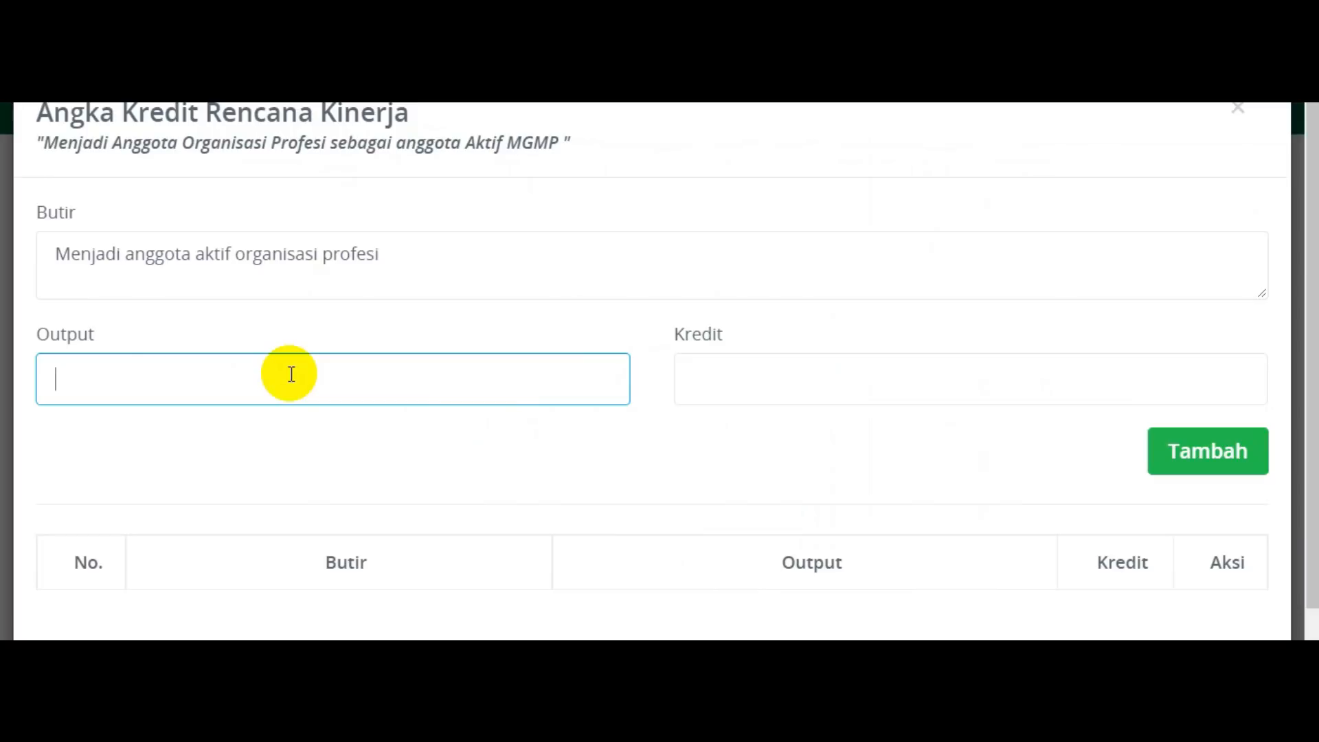
type("1 Kartu Anggota")
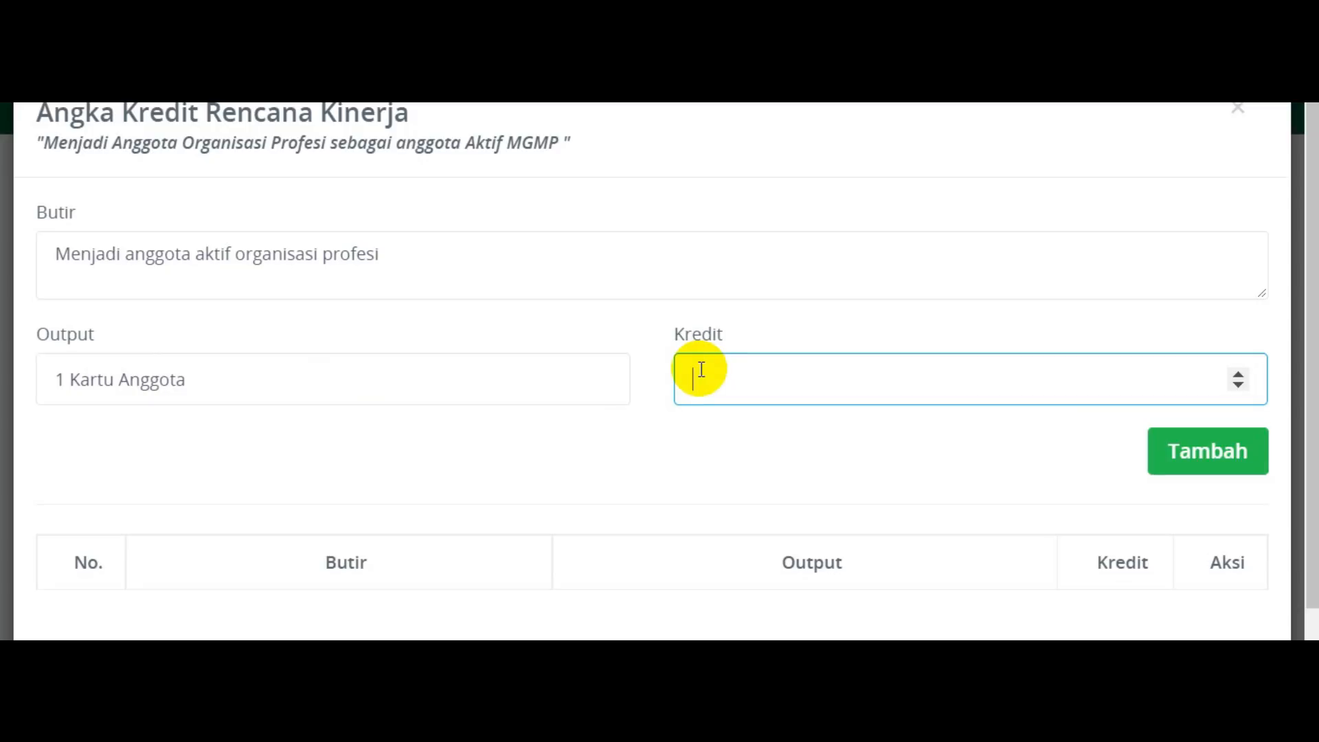
type("0.75")
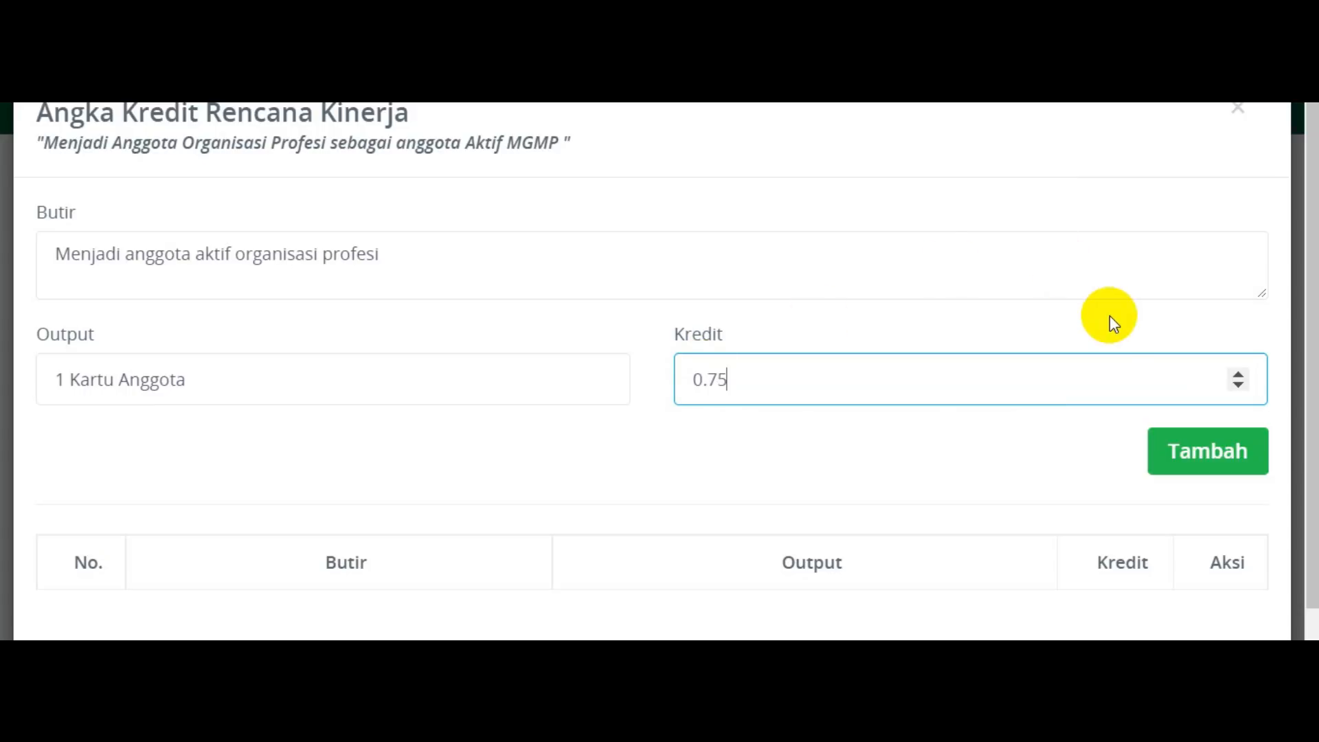
left_click(1200, 459)
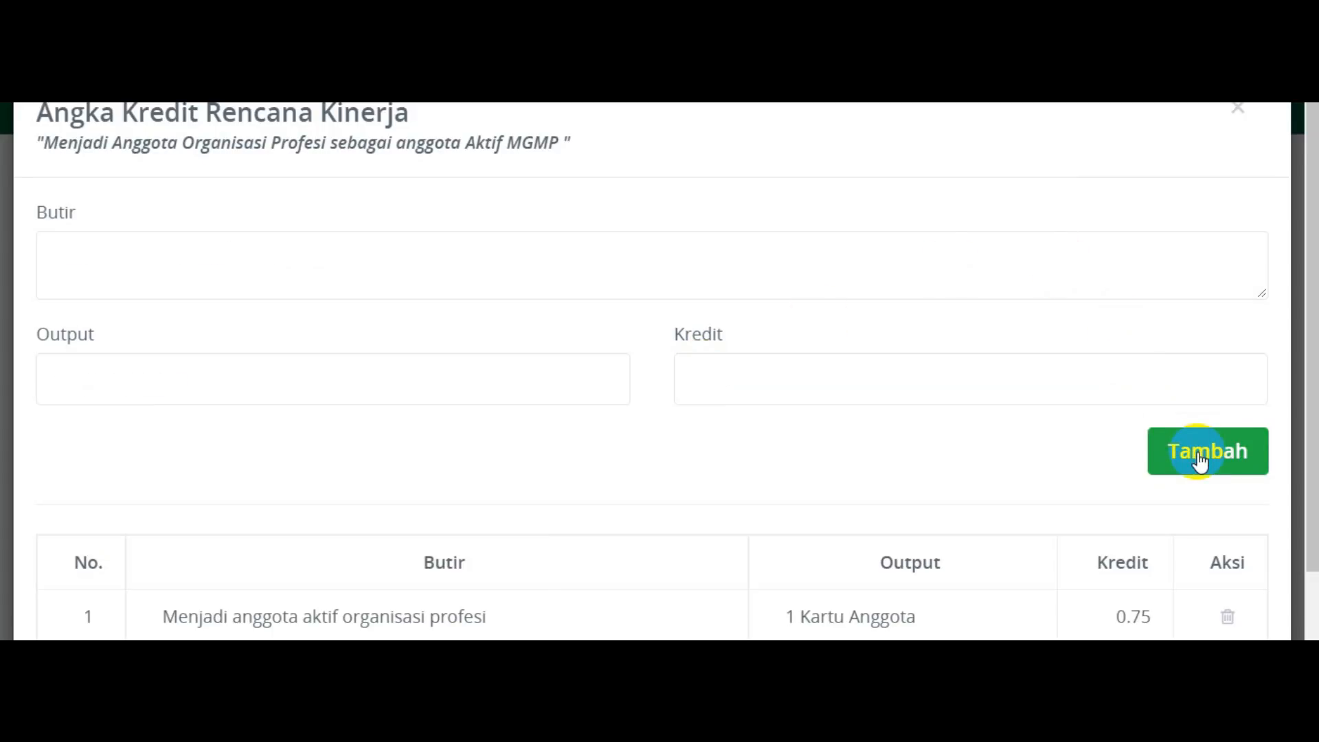
scroll(1200, 459, "down", 2)
left_click(1027, 598)
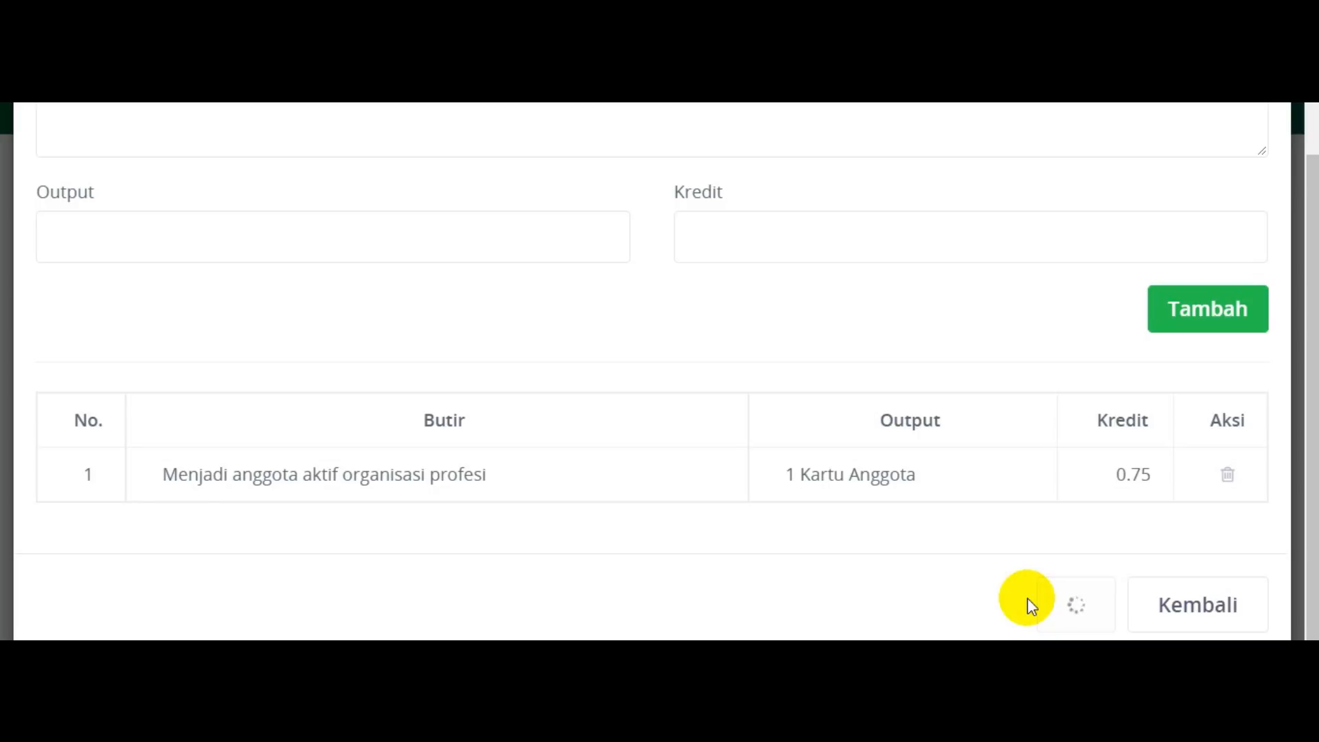